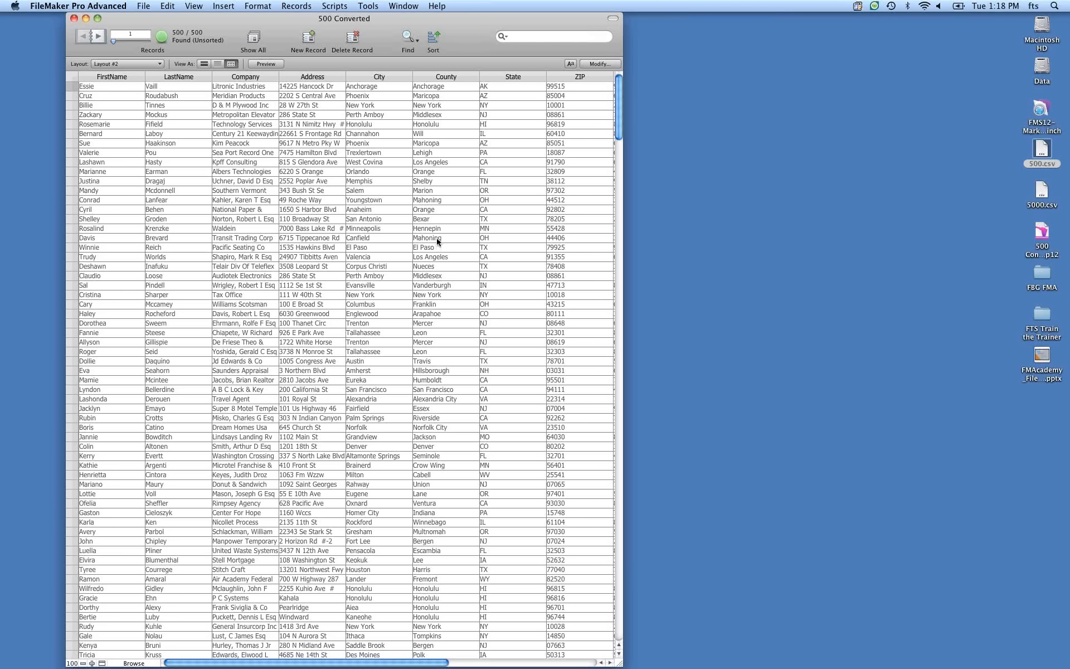
Switch the records through Form, List and Table views, ending in Table view.
left_click(205, 64)
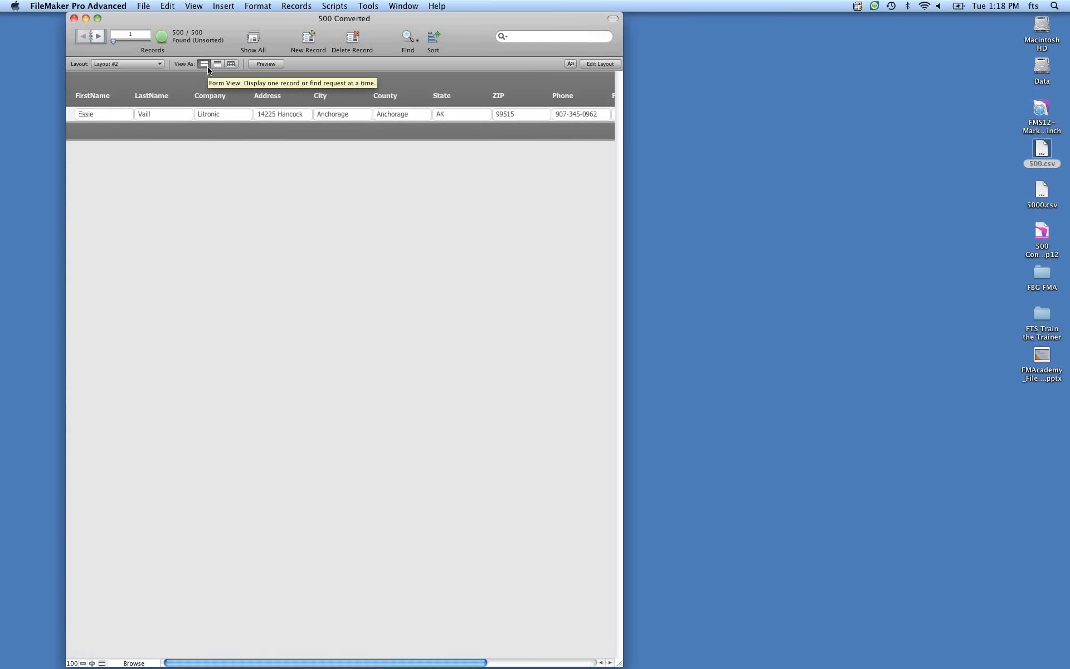
left_click(214, 68)
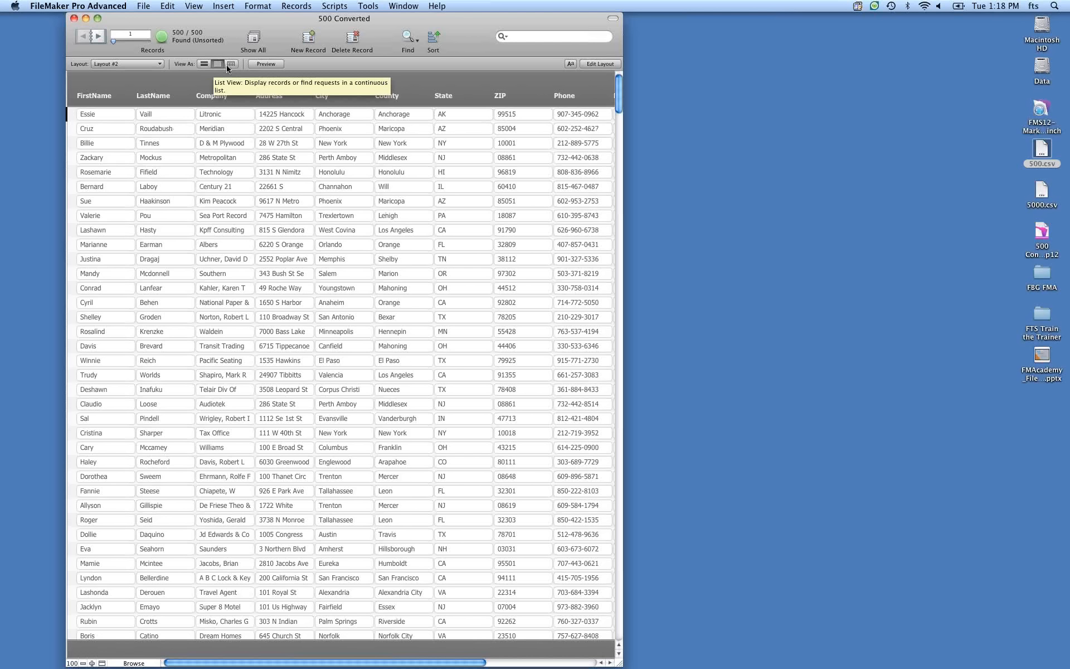
left_click(231, 64)
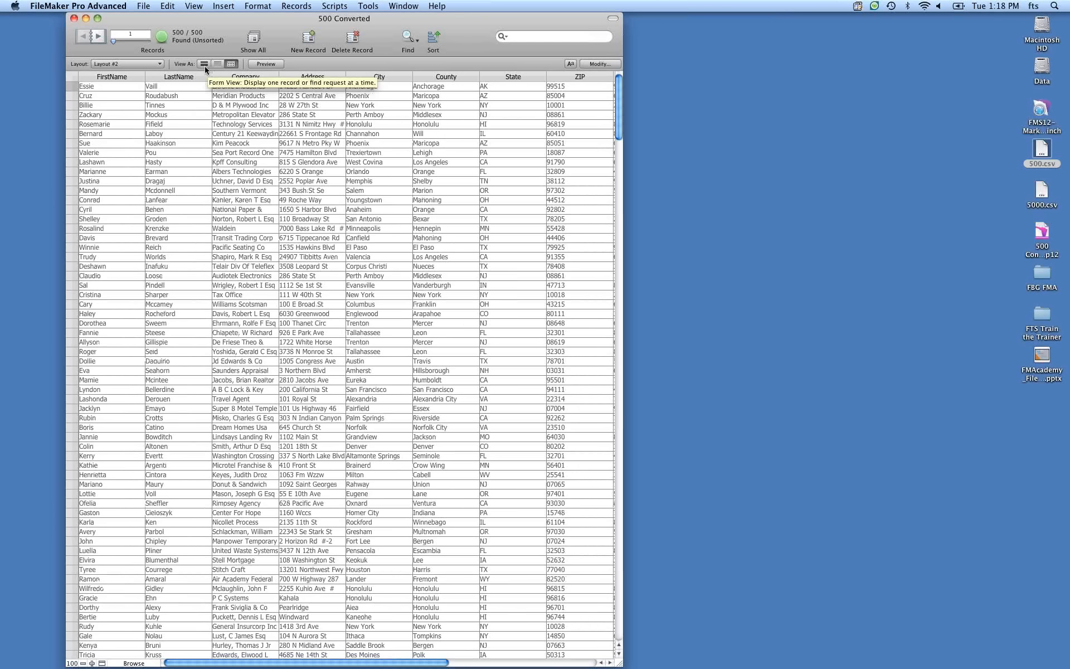
Enter Layout mode and open the Layout Setup dialog for Layout #2, then close it.
key("super+l")
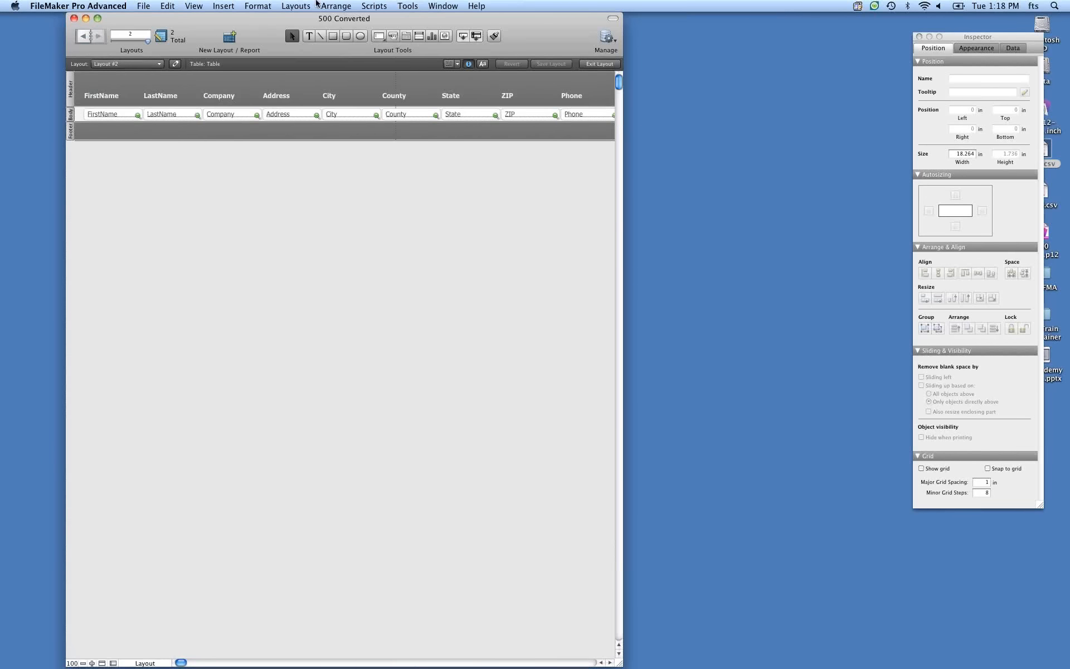
left_click(295, 6)
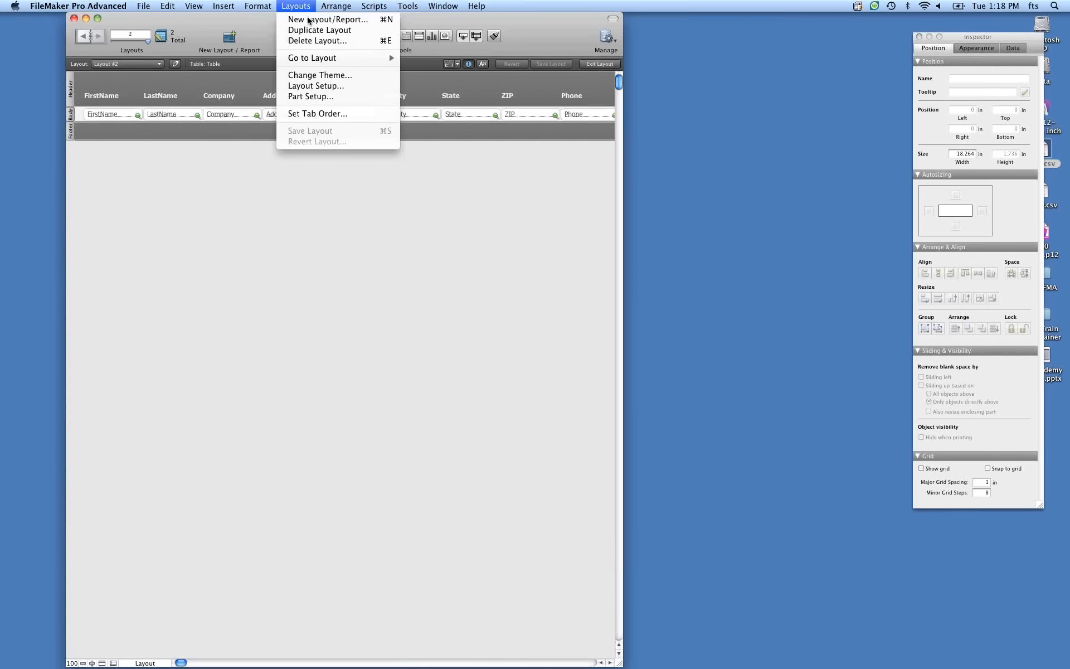
left_click(320, 86)
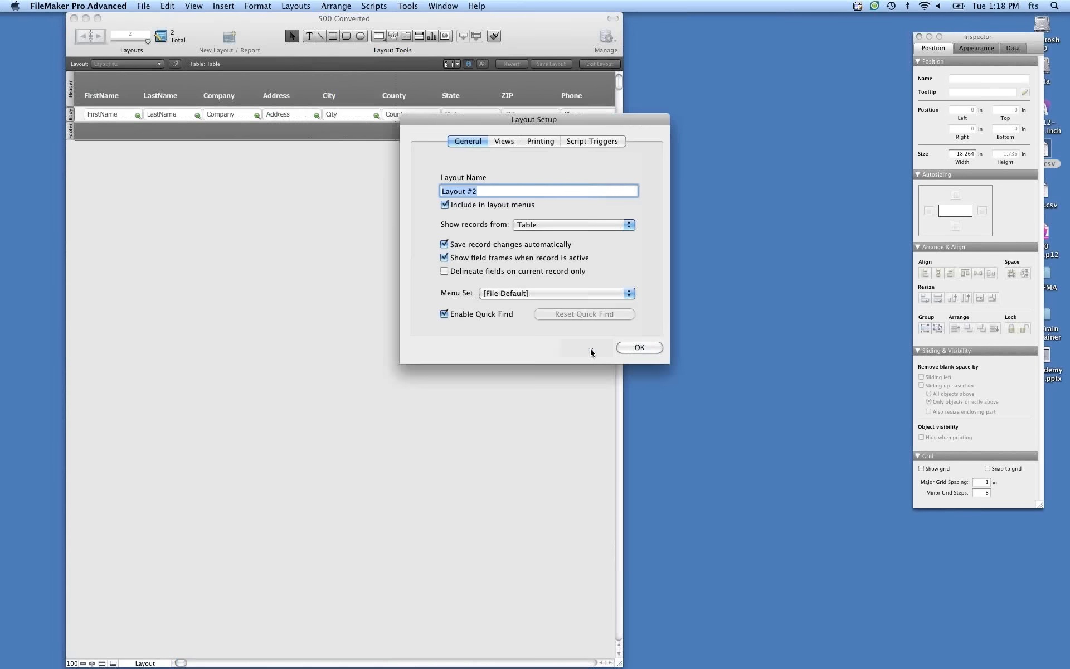
left_click(589, 351)
Open the Change Theme dialog, cancel it, and return to Browse mode.
left_click(295, 6)
left_click(318, 74)
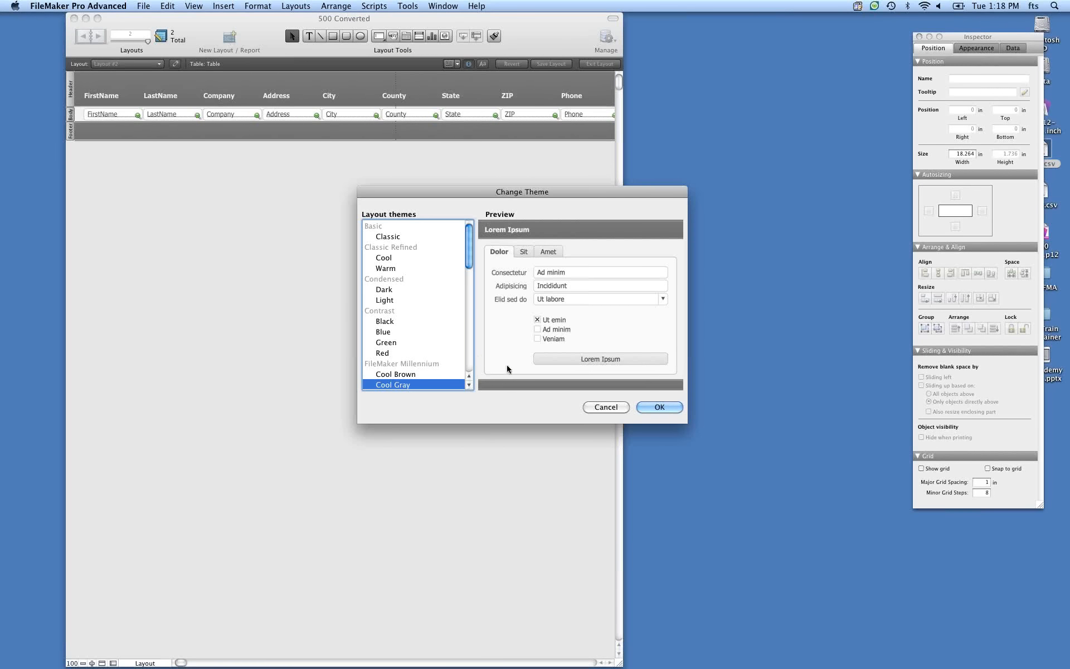
left_click(607, 407)
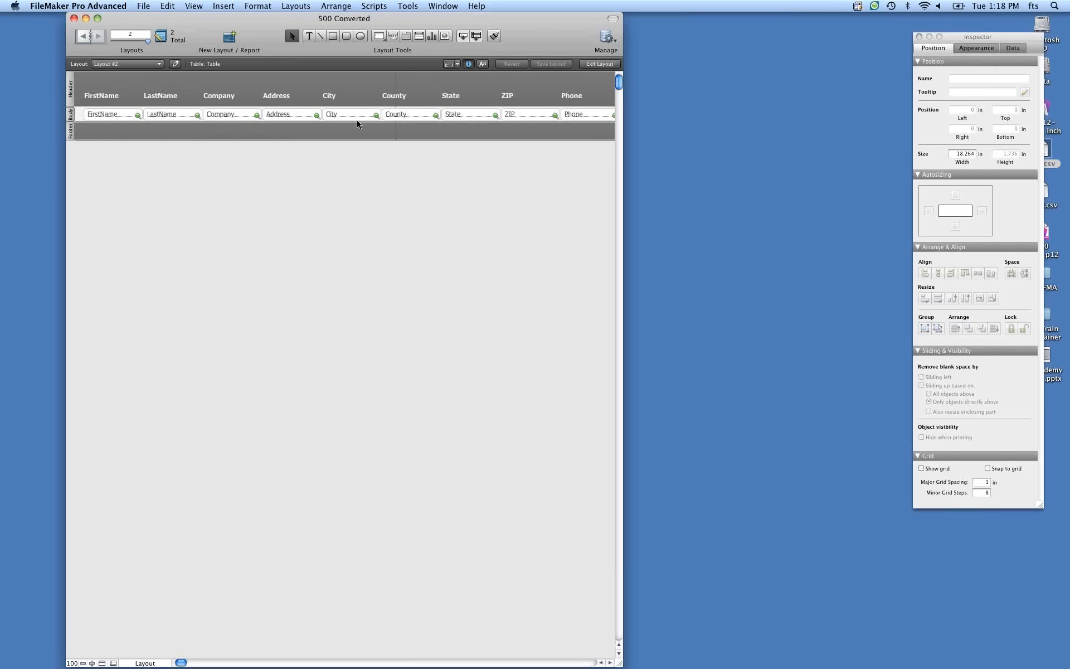
key("super+b")
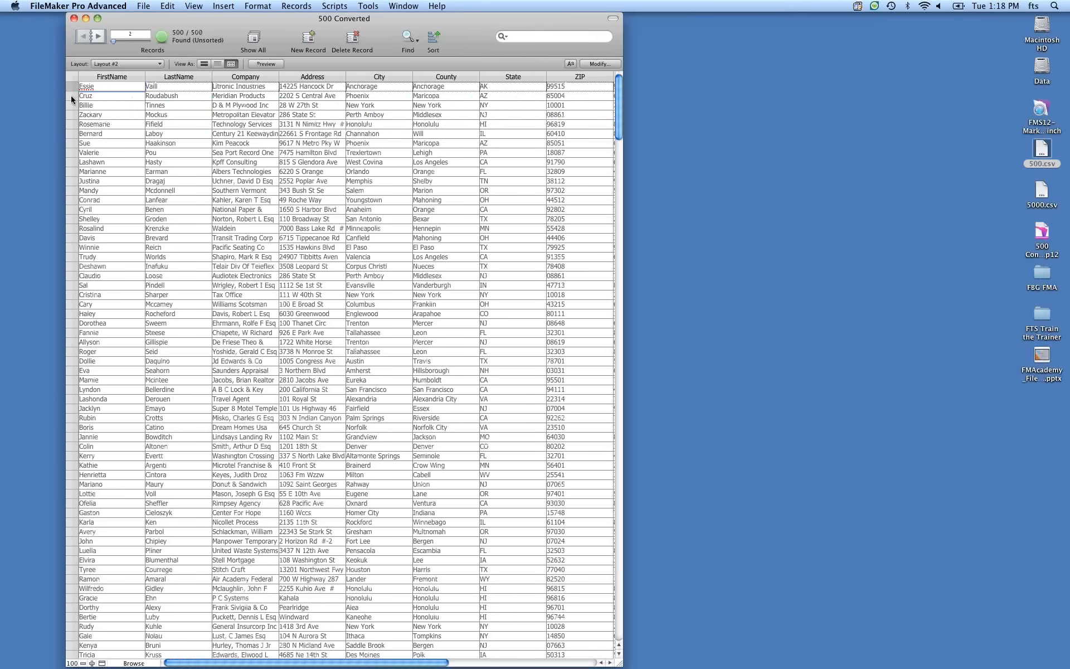
Review the part color and alternate row color options for the table rows.
right_click(72, 97)
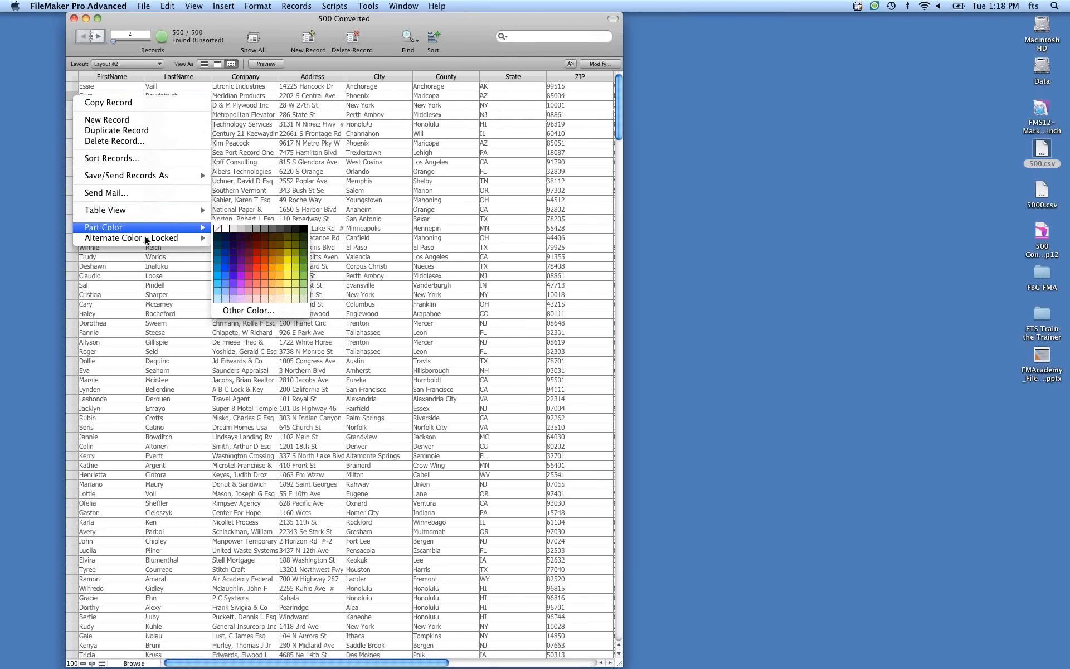
mouse_move(163, 238)
left_click(66, 35)
right_click(71, 132)
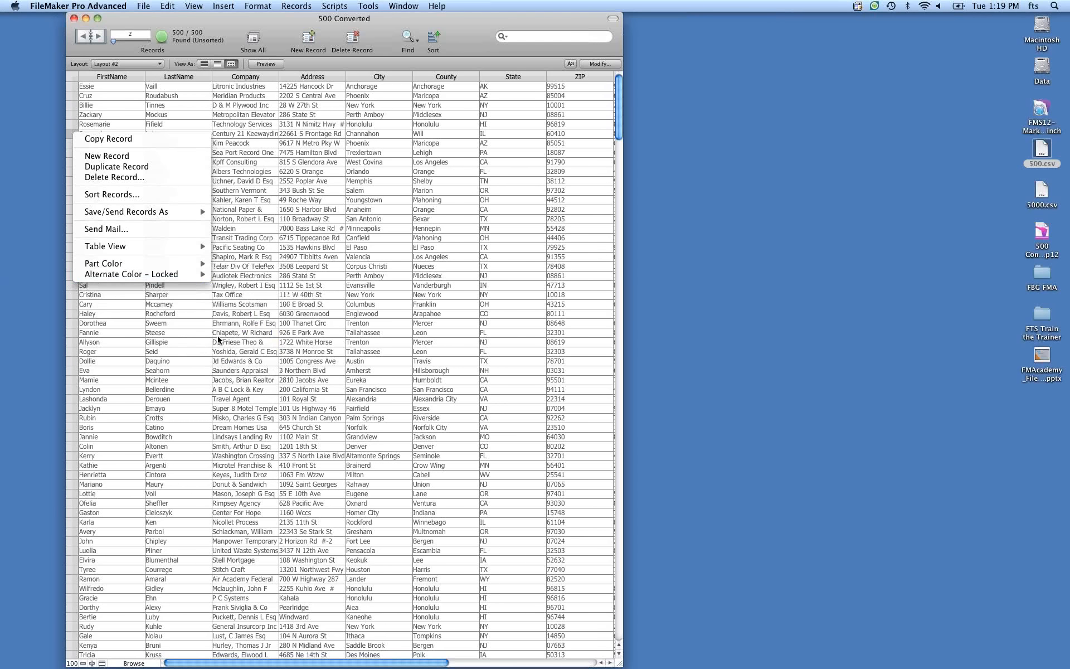
left_click(213, 333)
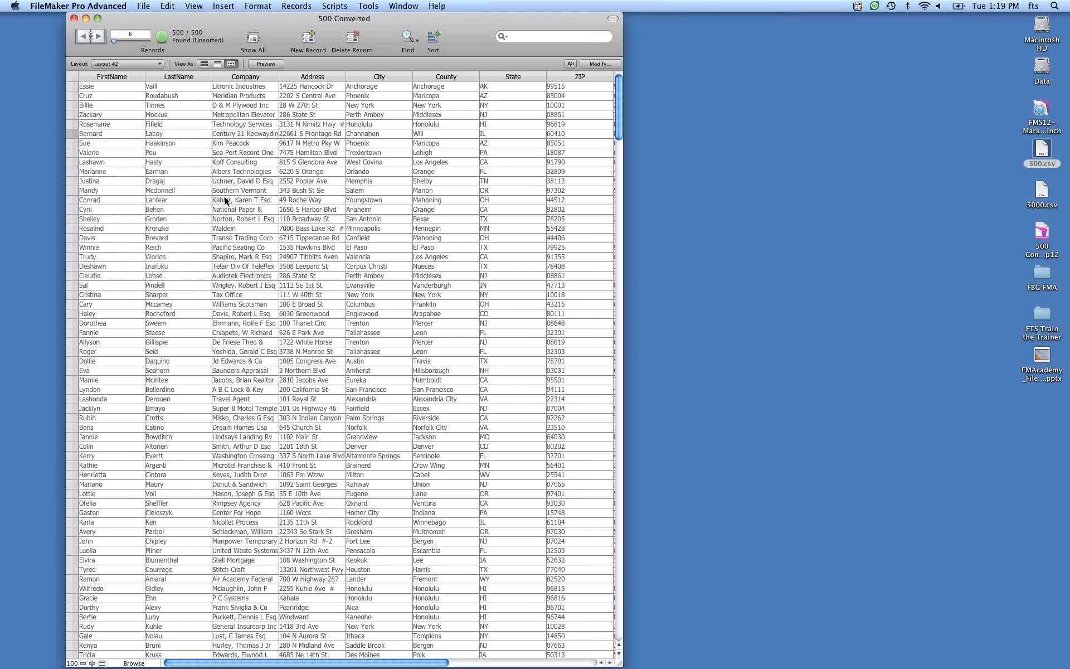
In Layout mode, review the Body part's fill color options, then return to Browse mode.
key("super+l")
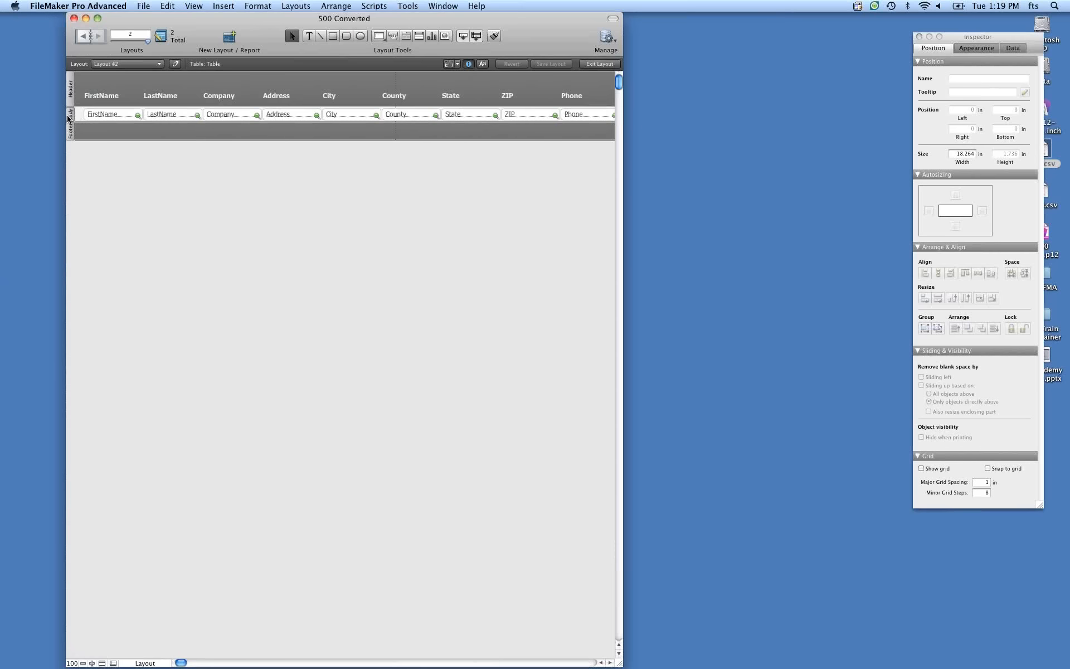
right_click(70, 116)
mouse_move(106, 139)
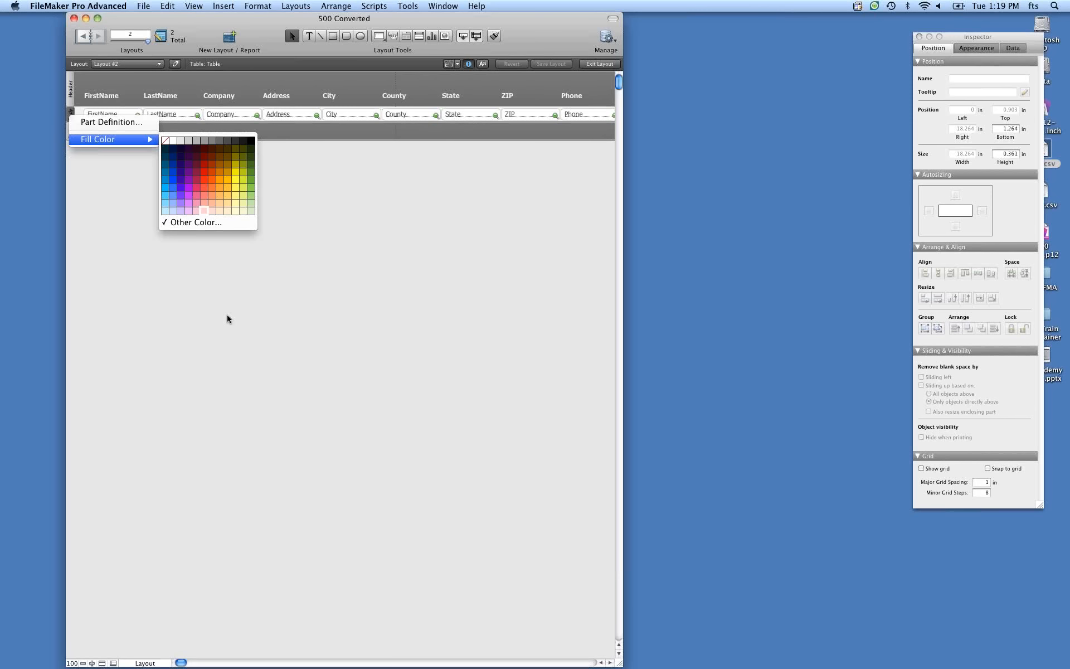
left_click(247, 293)
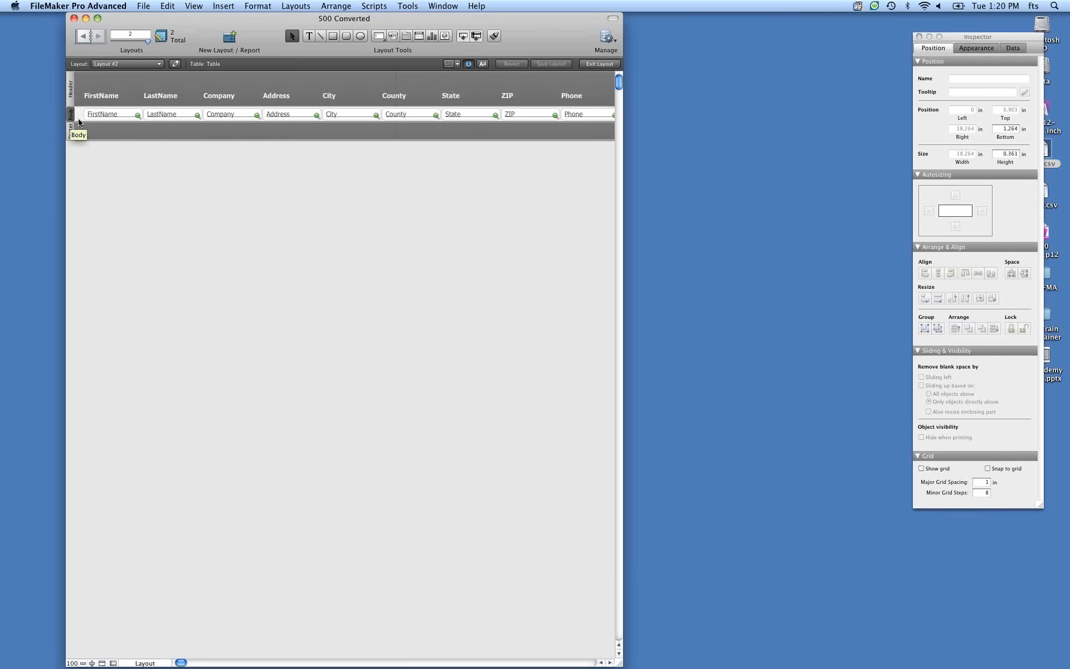
key("super+b")
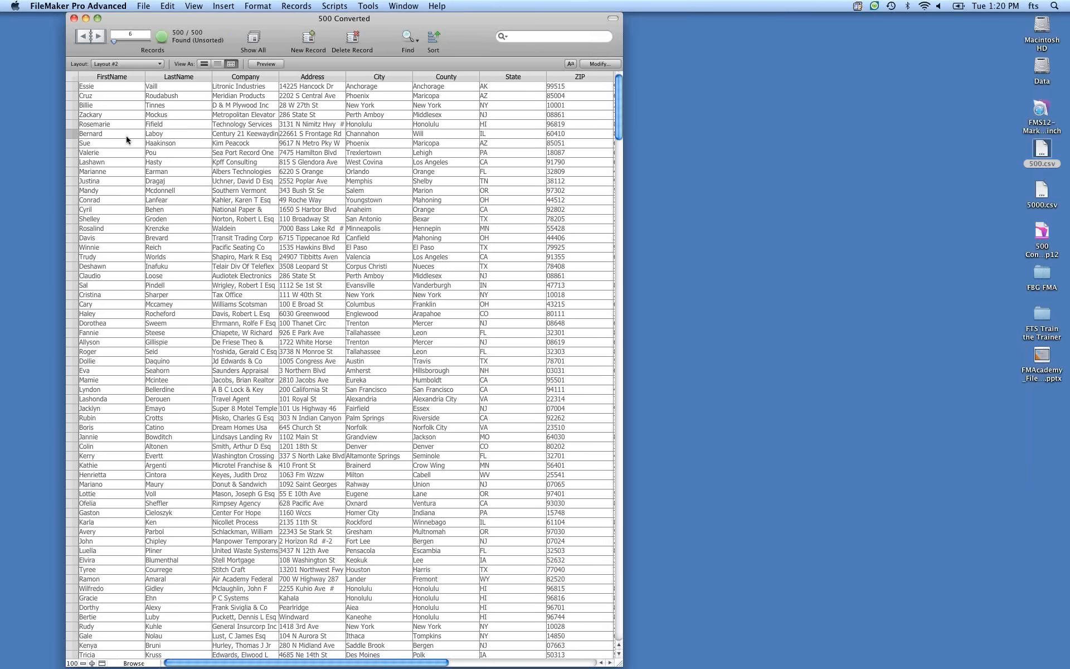
Review the row's alternate color options again without changing them.
right_click(69, 133)
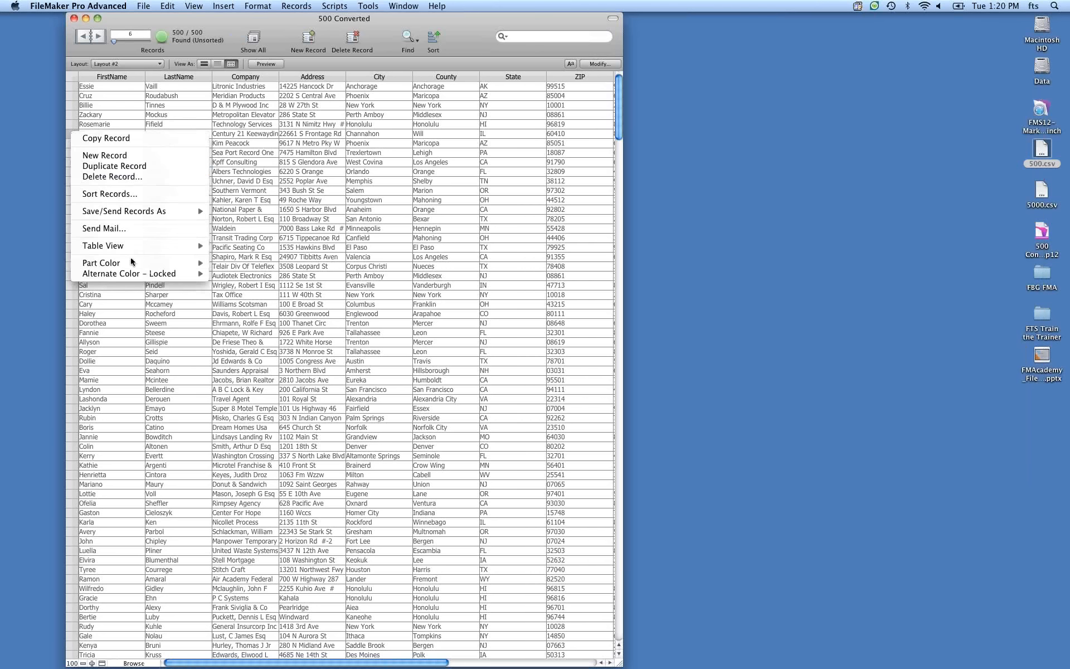
mouse_move(141, 279)
left_click(492, 22)
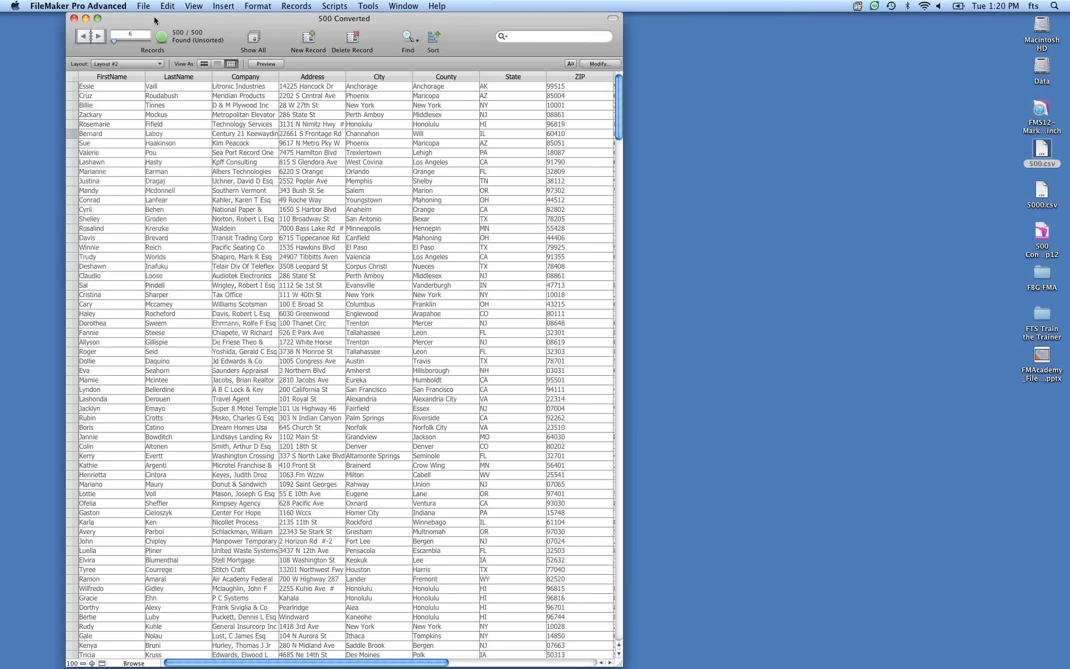
Enlarge the database window to show all columns and reposition it.
left_click(98, 19)
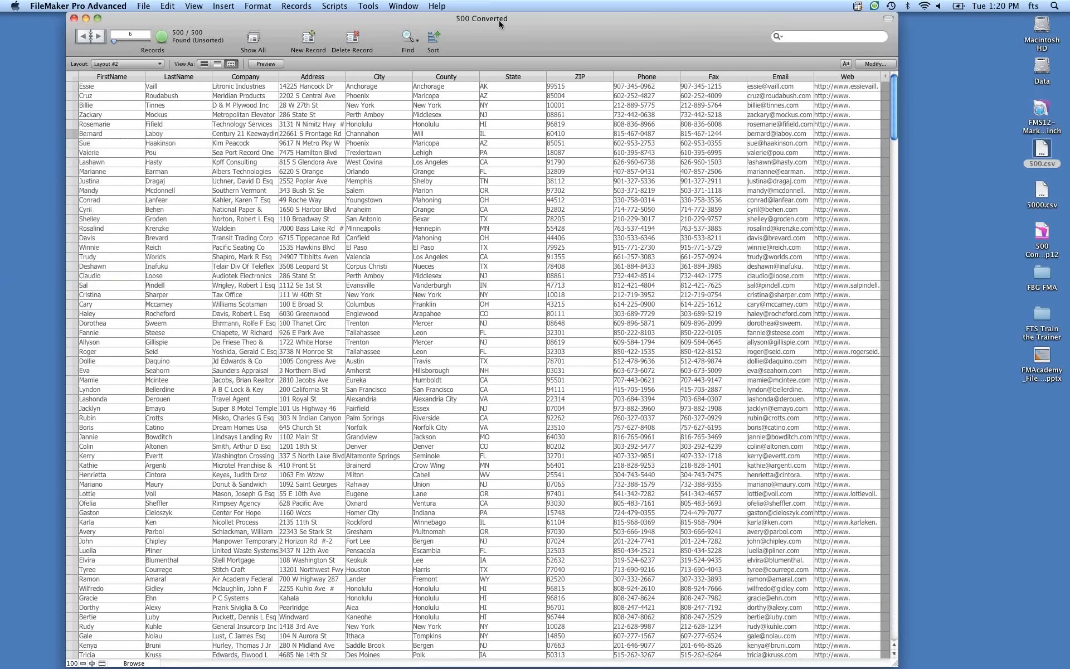
left_click_drag(499, 23, 445, 21)
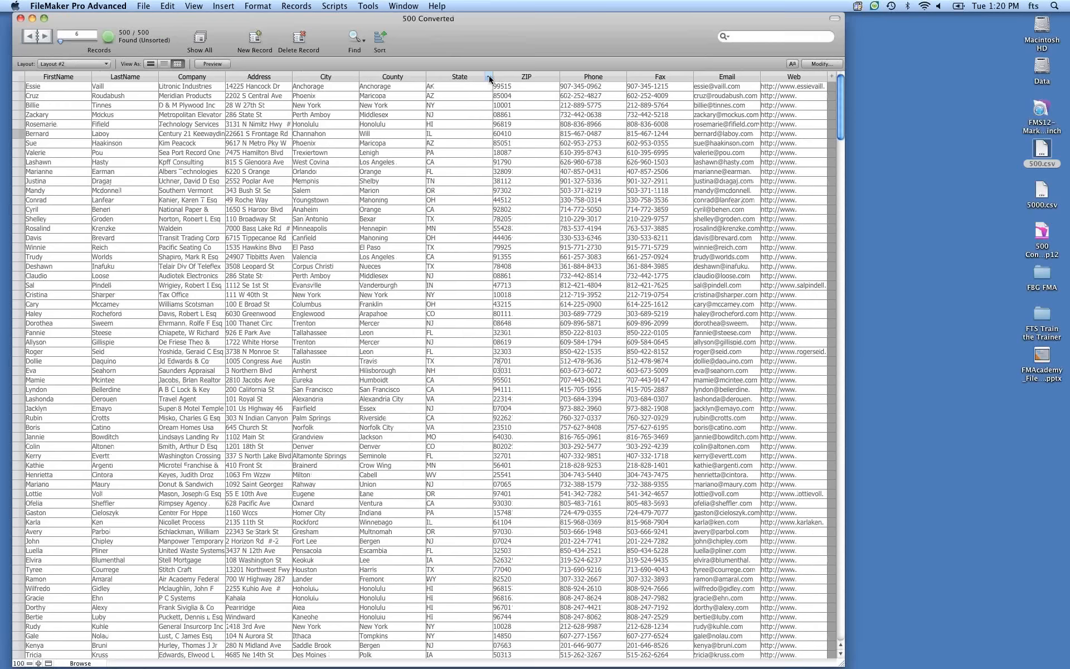
Group the table's records by State.
left_click(489, 77)
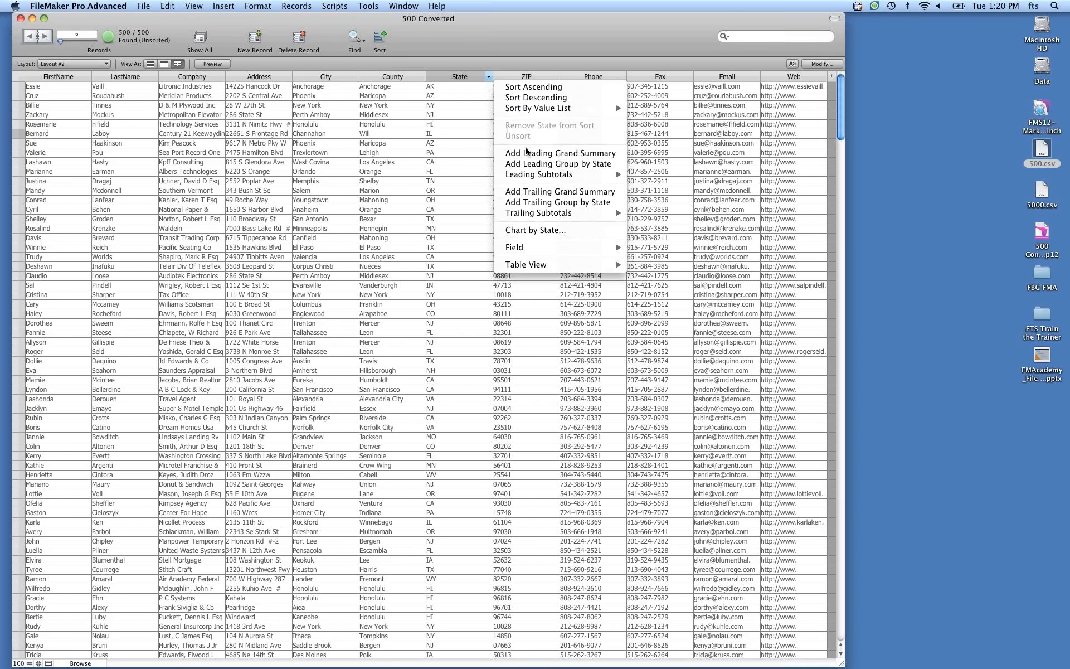
left_click(549, 200)
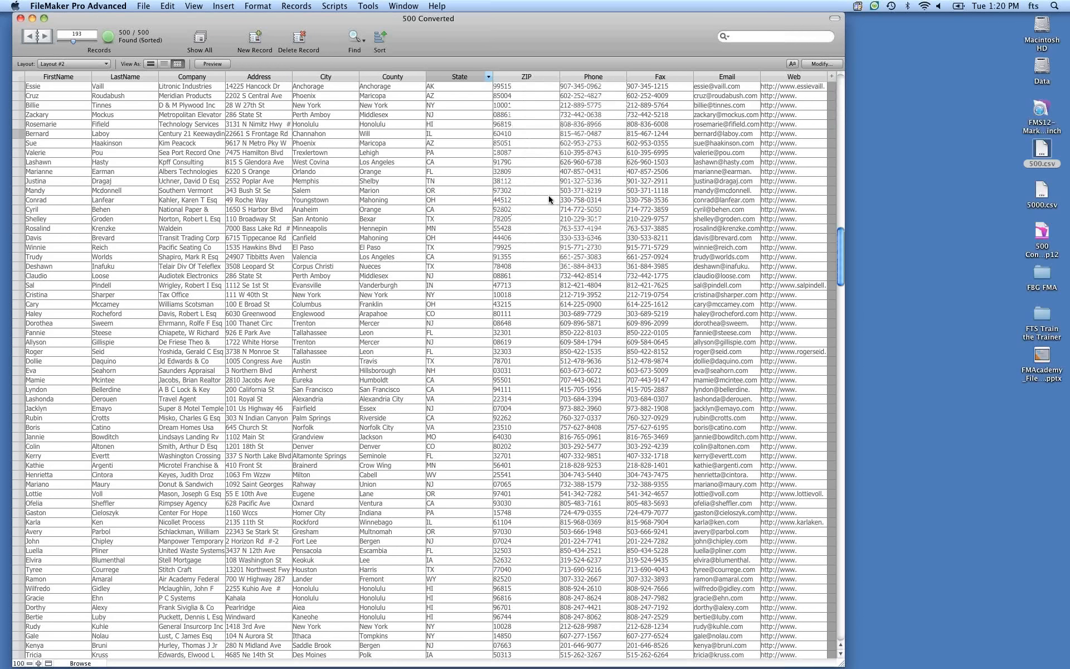
scroll(501, 218, "up", 7)
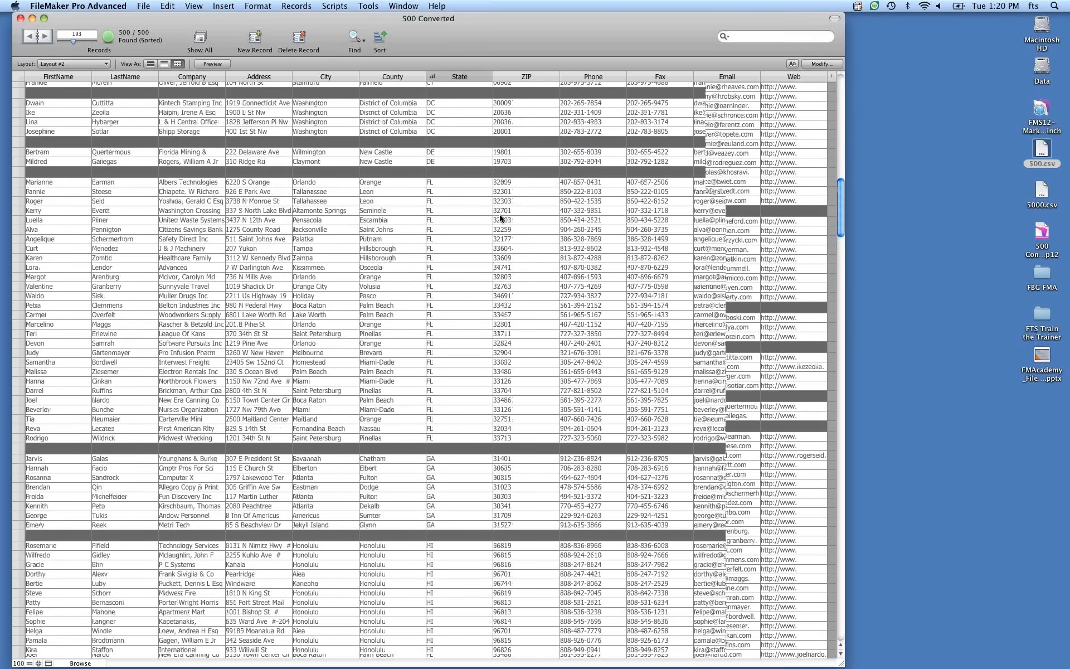
scroll(501, 218, "up", 15)
scroll(492, 135, "up", 12)
Add a leading Count subtotal to the State groups.
left_click(488, 77)
mouse_move(569, 176)
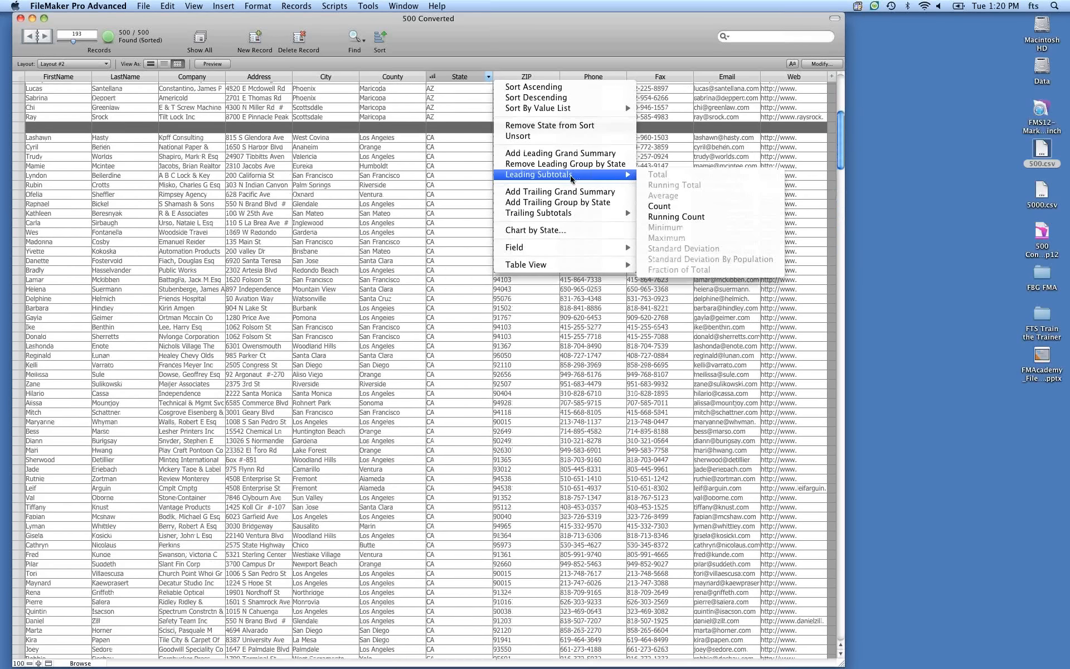
left_click(678, 207)
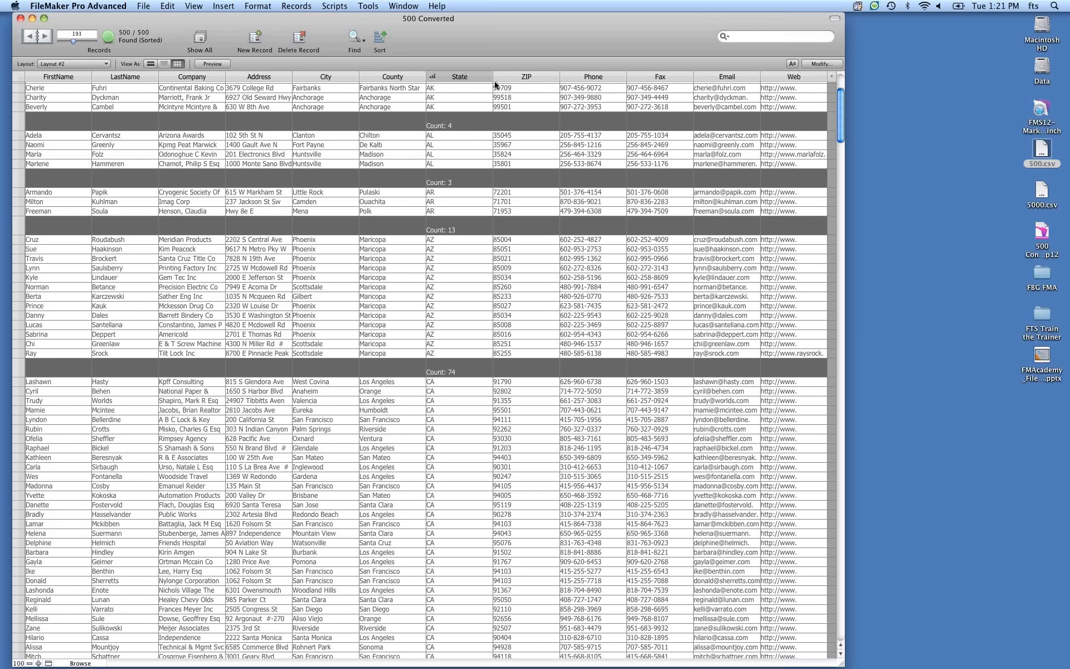
Review the State column's grouping and summary options.
mouse_move(487, 78)
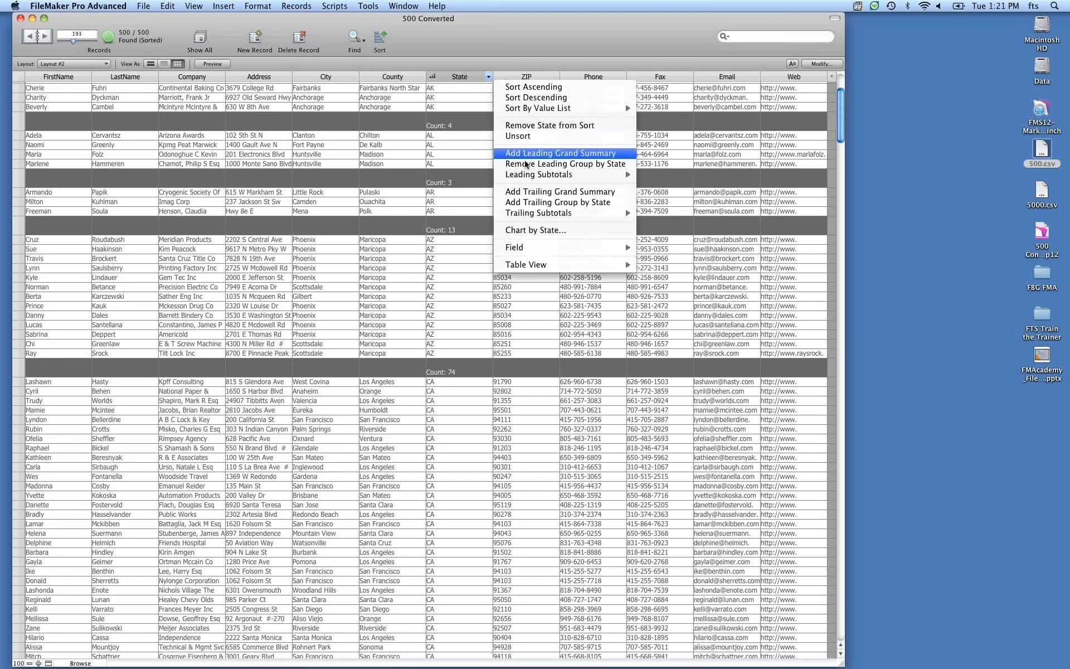
mouse_move(615, 179)
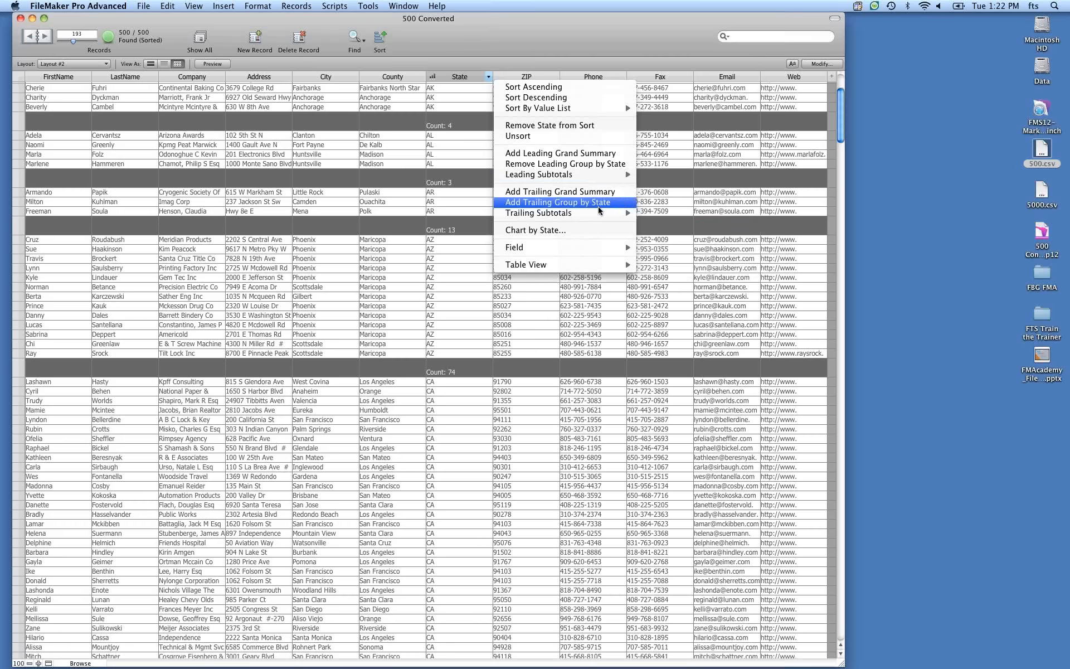
left_click(517, 42)
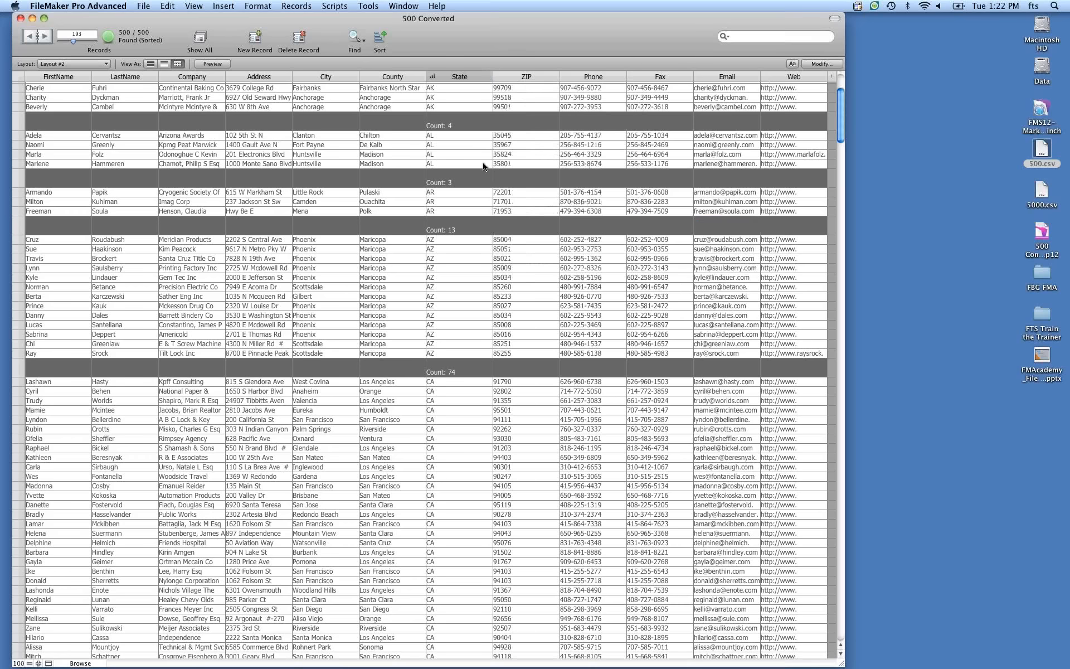
Sort the records by ZIP.
scroll(479, 168, "up", 1)
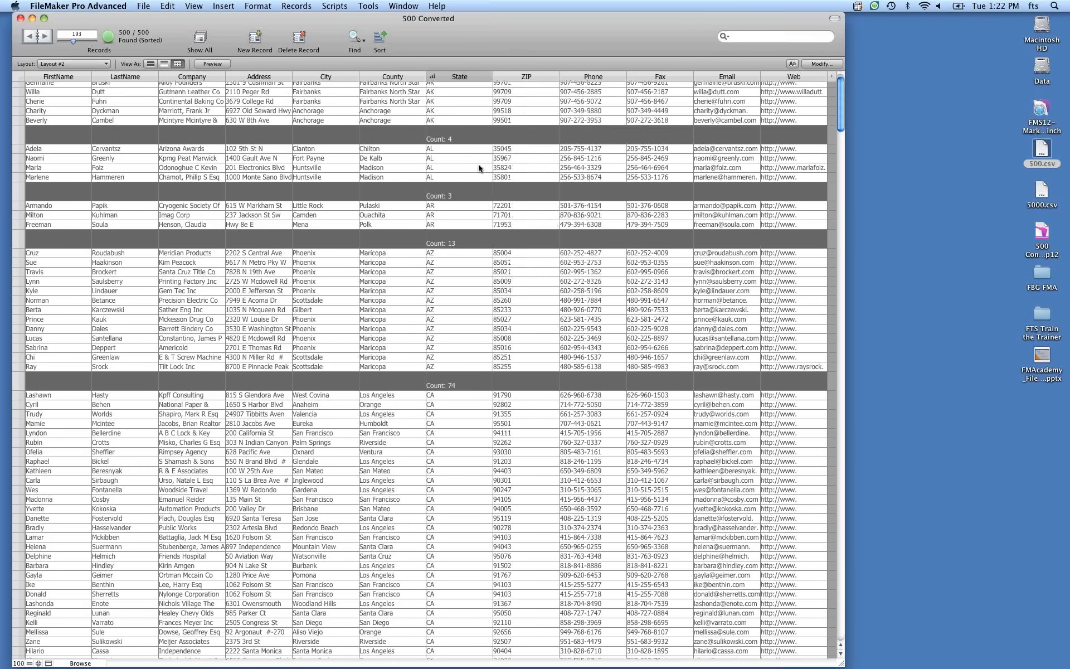
scroll(479, 168, "up", 7)
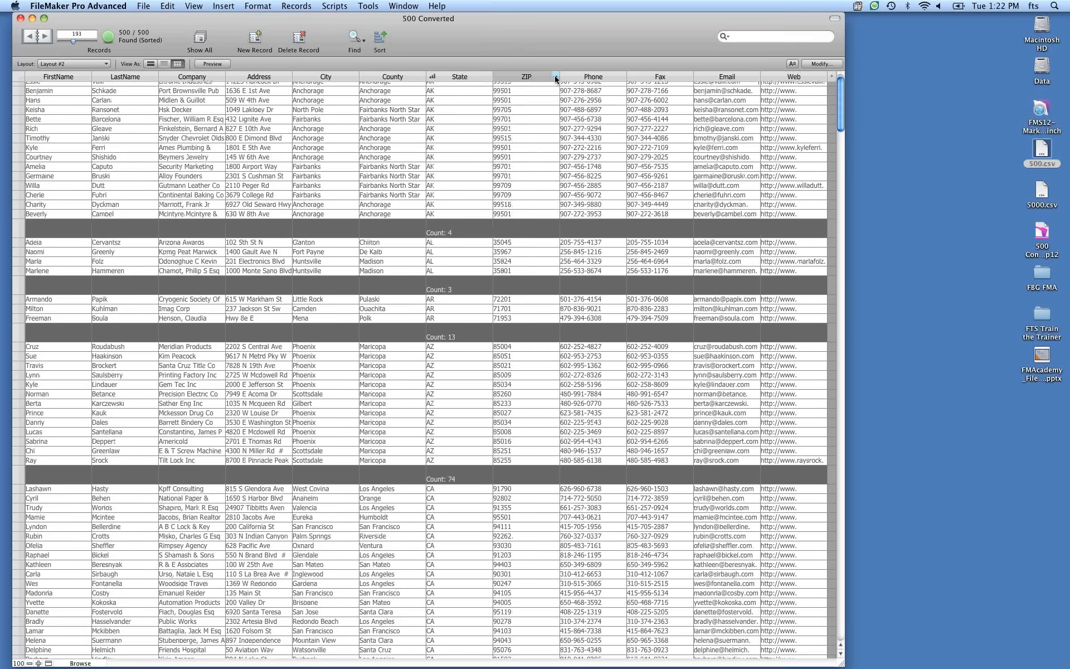
left_click(556, 79)
left_click(569, 133)
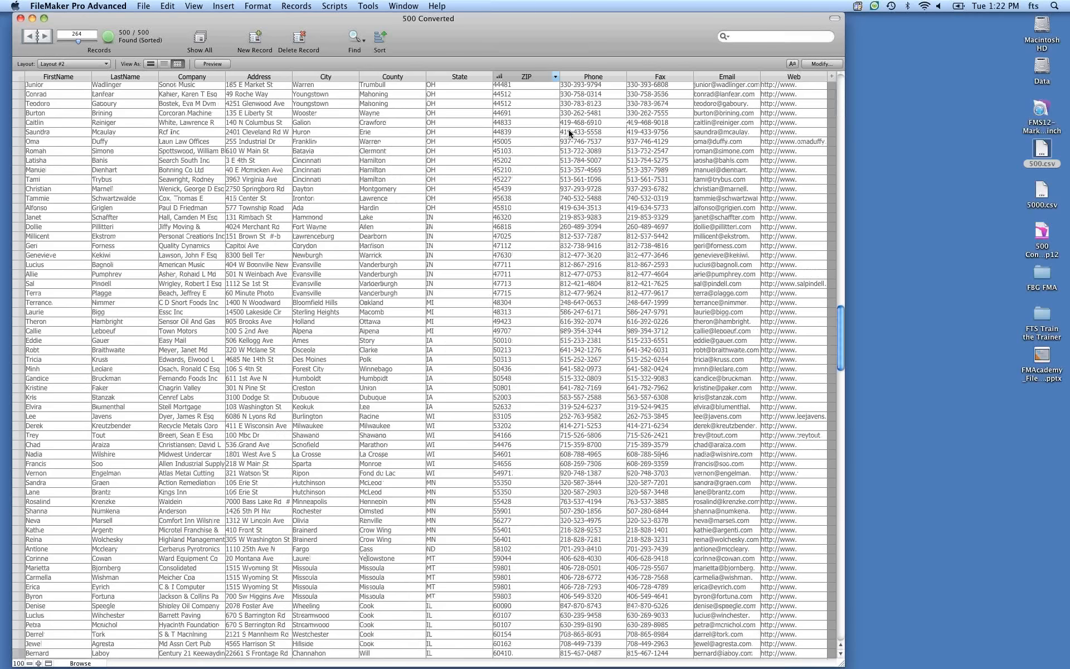
Group the records by ZIP.
scroll(568, 134, "up", 10)
left_click(556, 77)
left_click(617, 167)
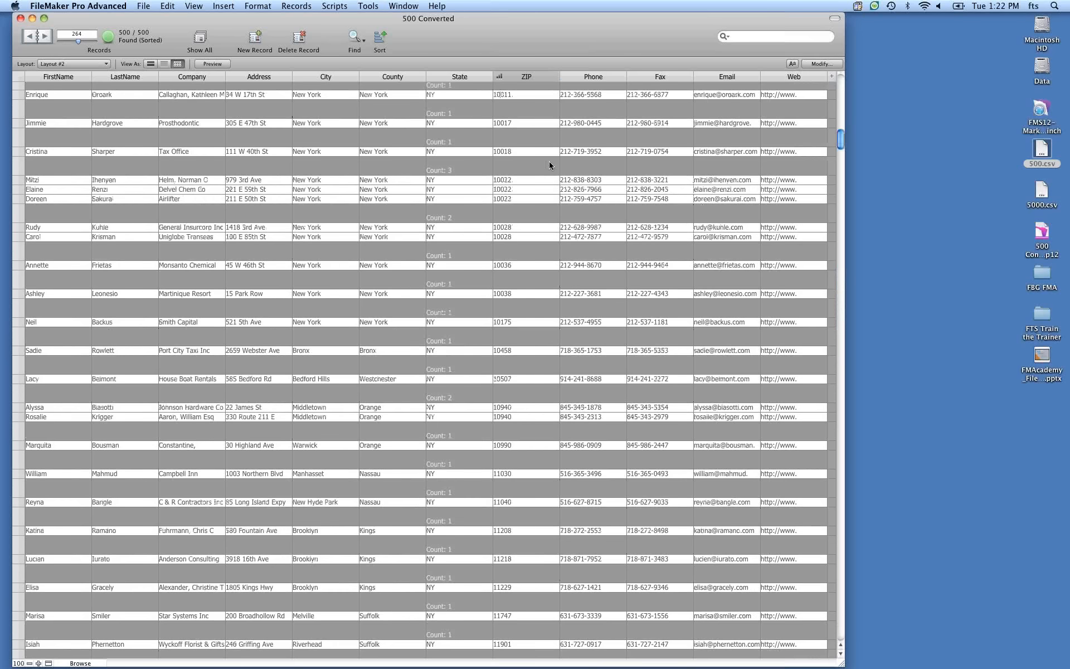
Add a leading Count subtotal to the ZIP groups.
scroll(550, 165, "up", 5)
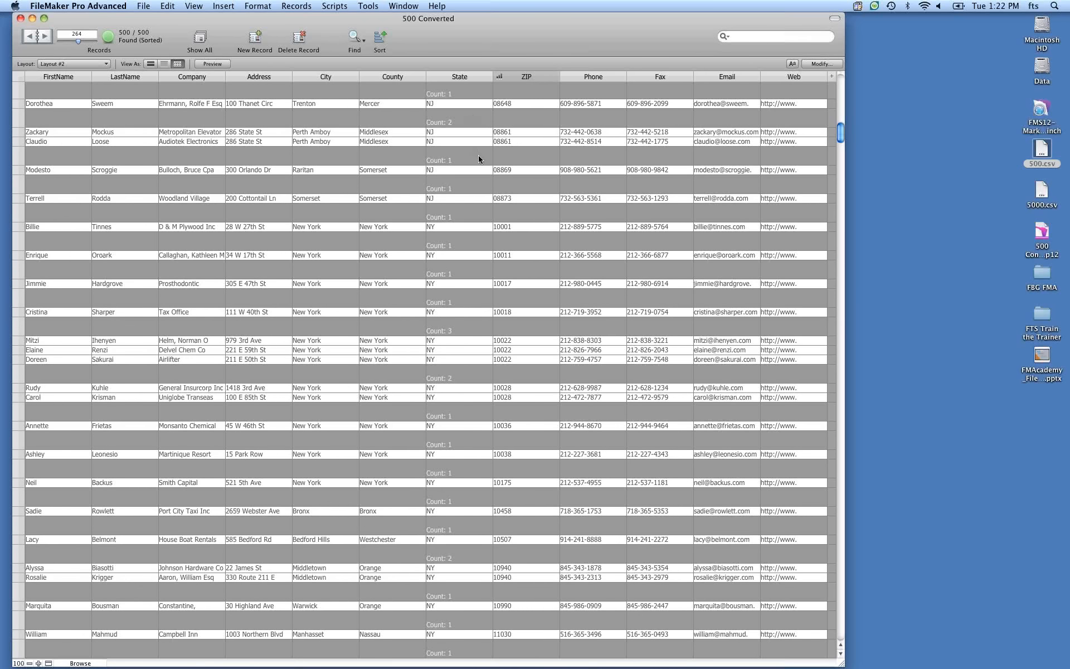
left_click(555, 78)
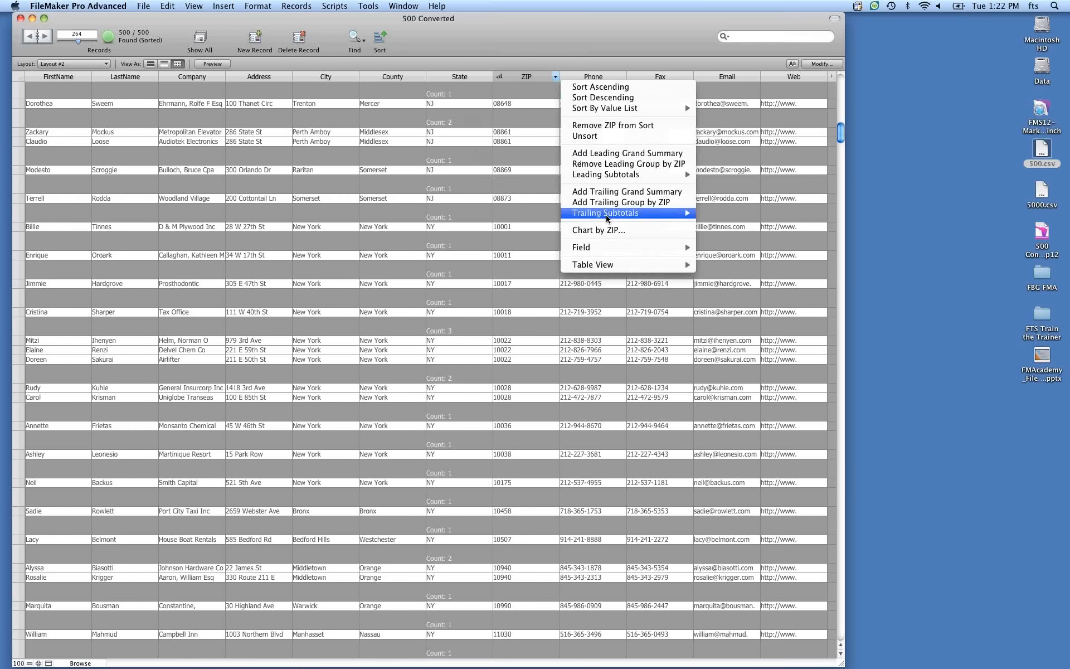
mouse_move(610, 178)
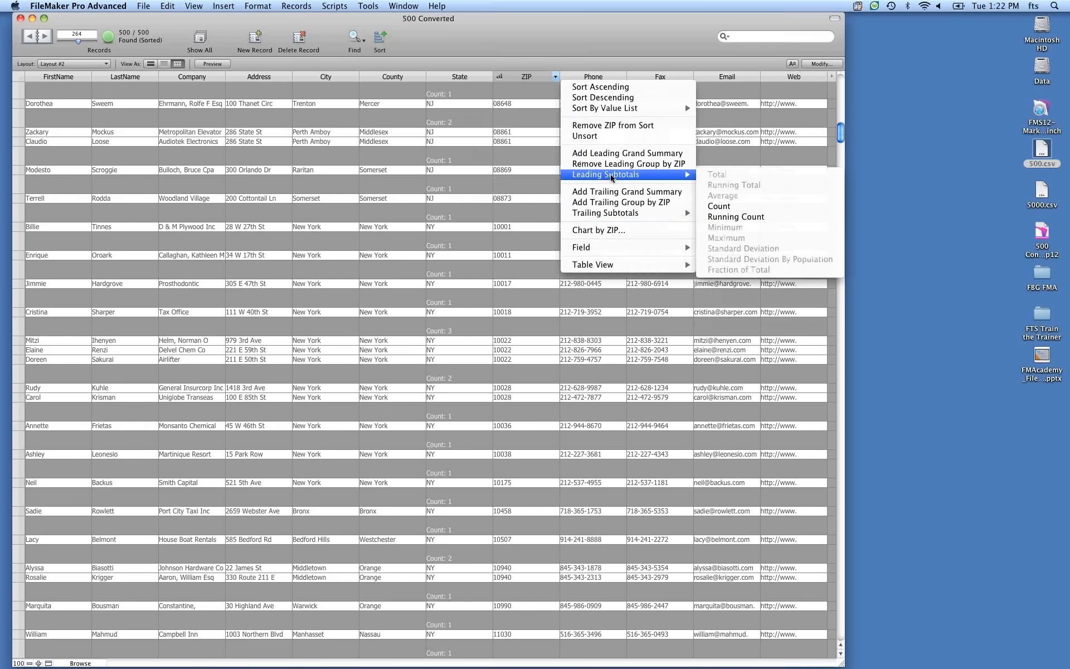
left_click(731, 207)
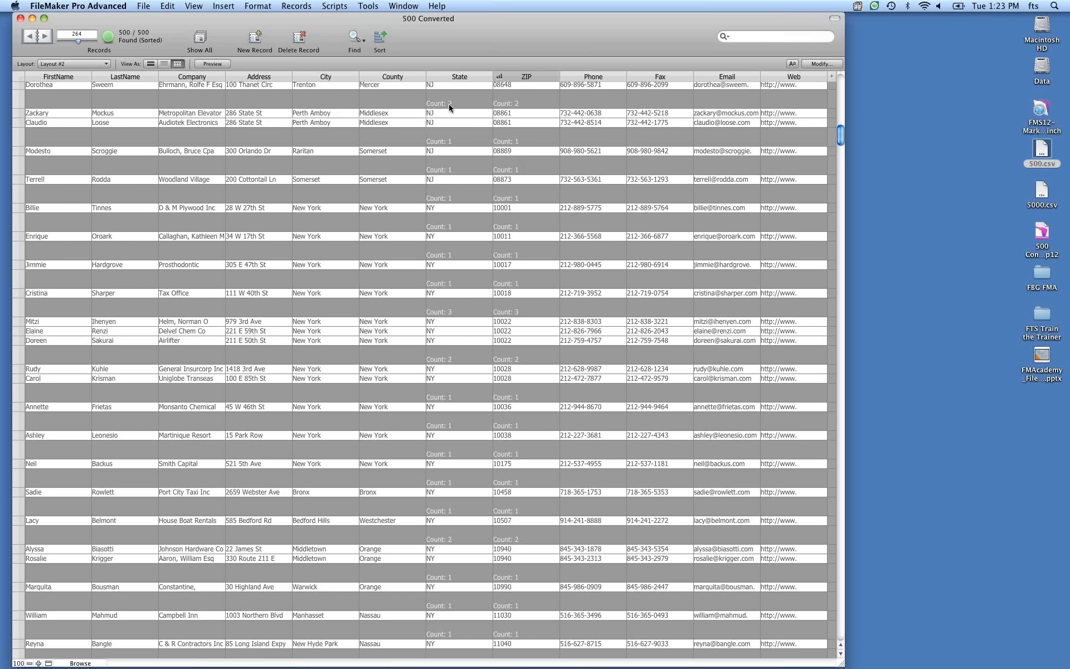
mouse_move(490, 81)
left_click(488, 80)
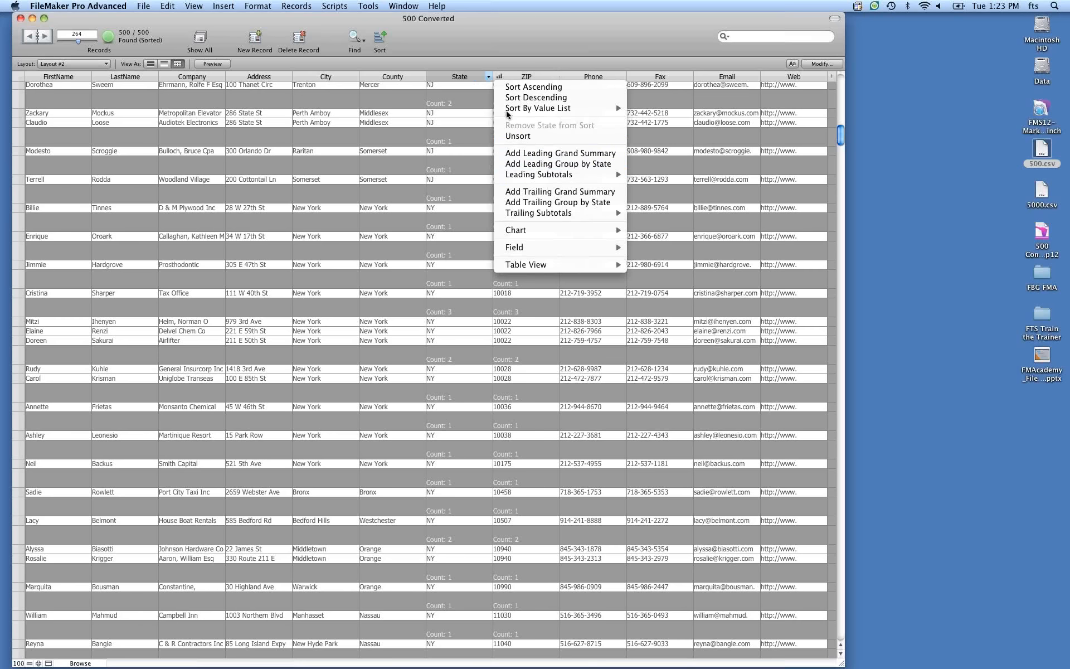
left_click(525, 66)
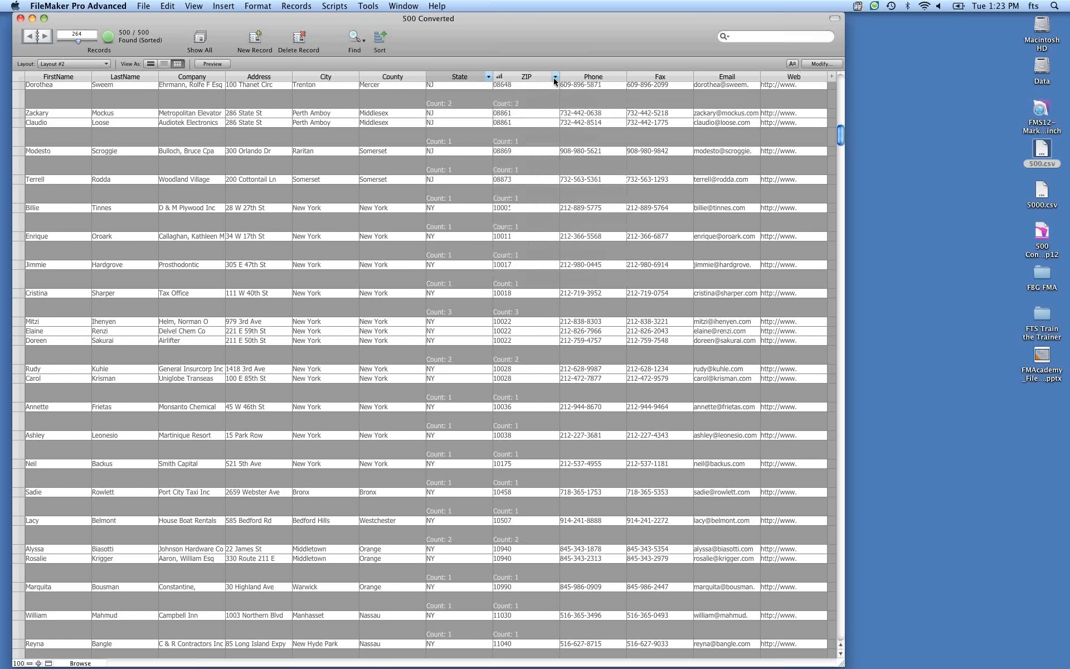
Add a leading Running Count subtotal to the ZIP groups.
left_click(555, 78)
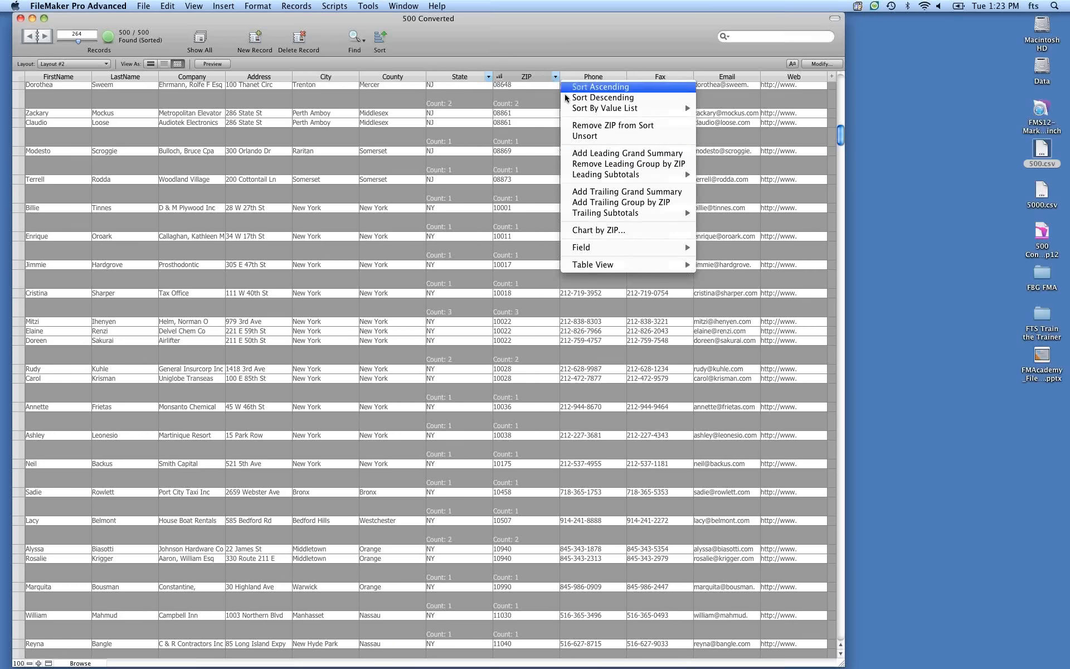
mouse_move(603, 177)
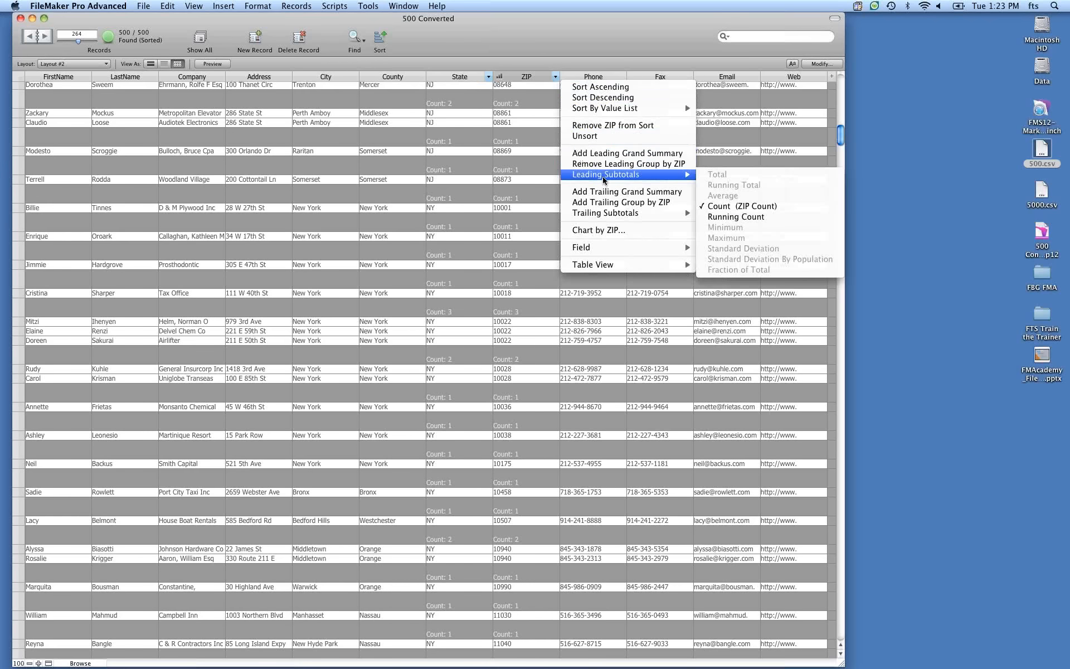
left_click(734, 216)
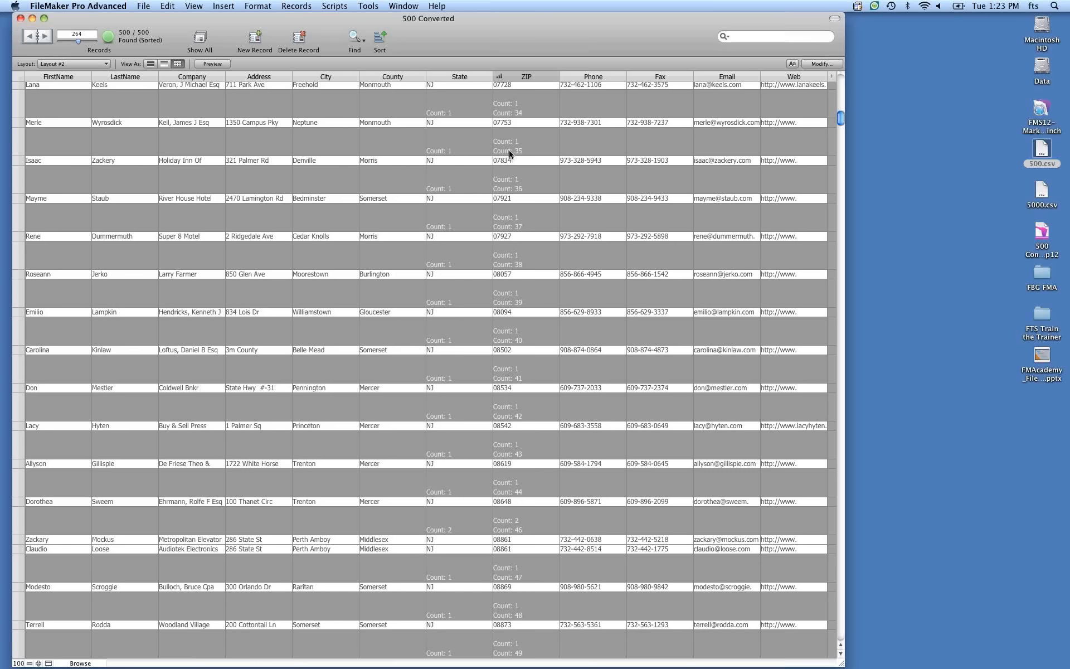
mouse_move(555, 79)
left_click(555, 79)
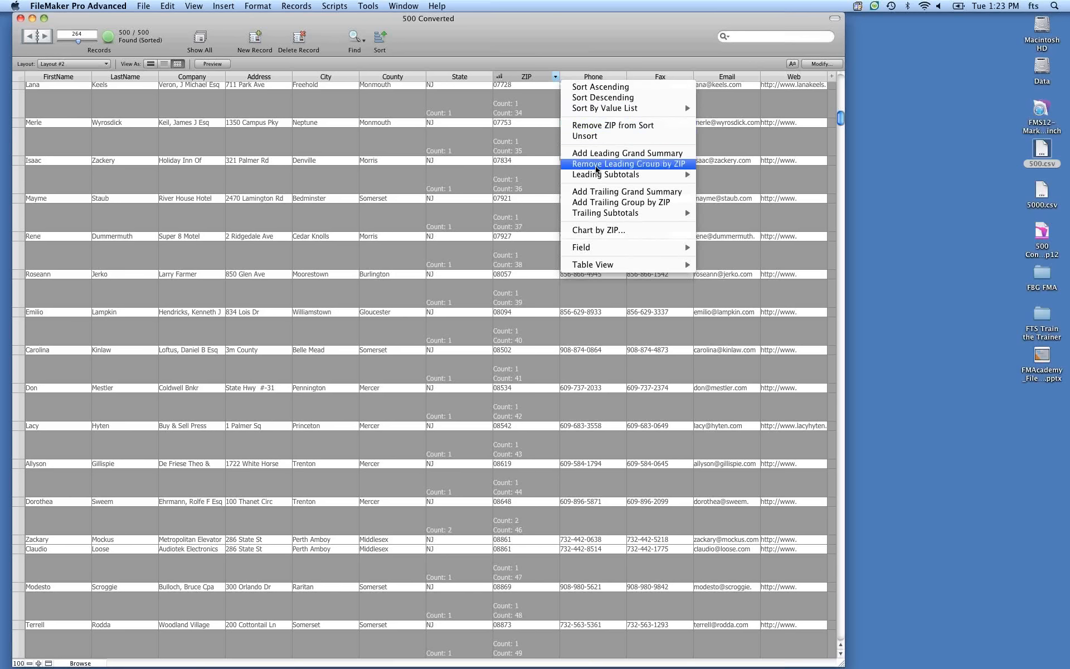
mouse_move(593, 177)
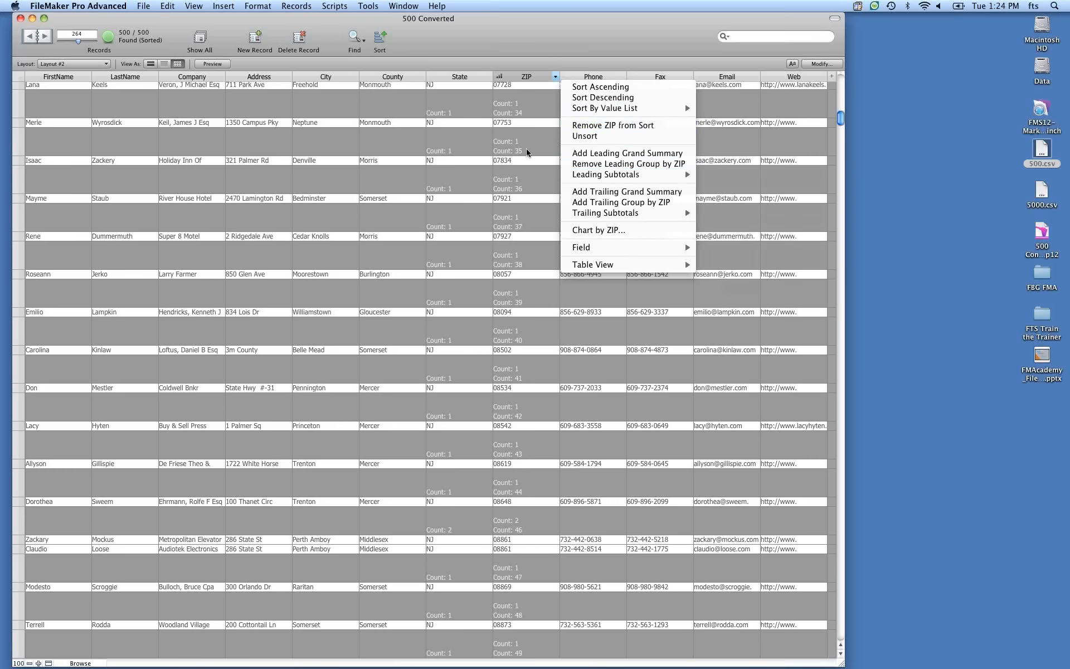
left_click(538, 40)
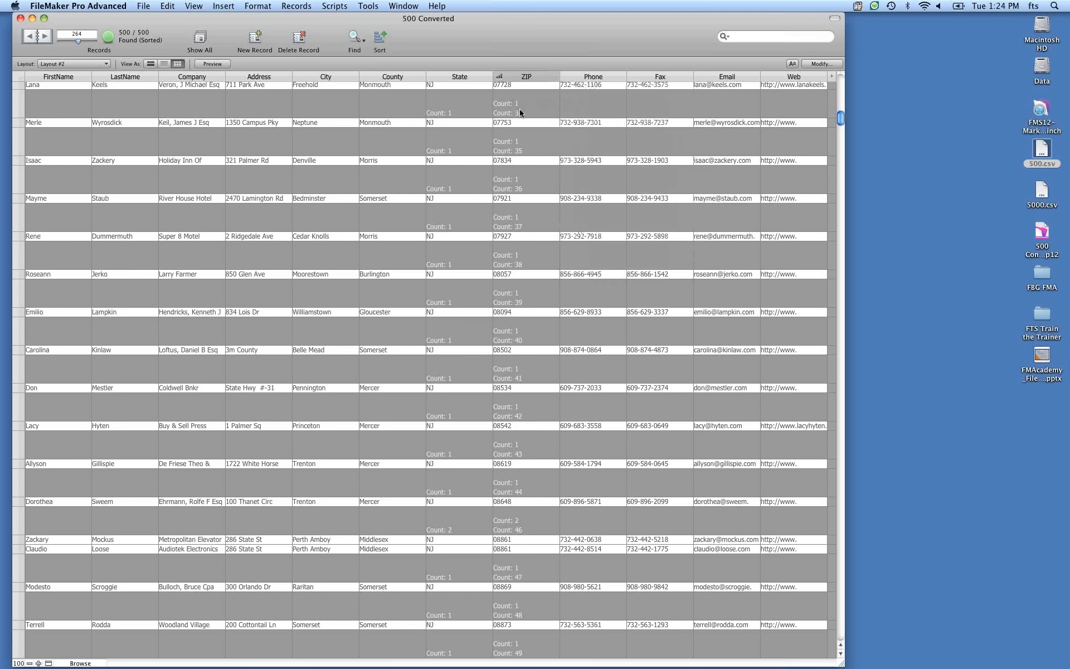
Create a new Number-type field named Number in the database.
key("super+shift+d")
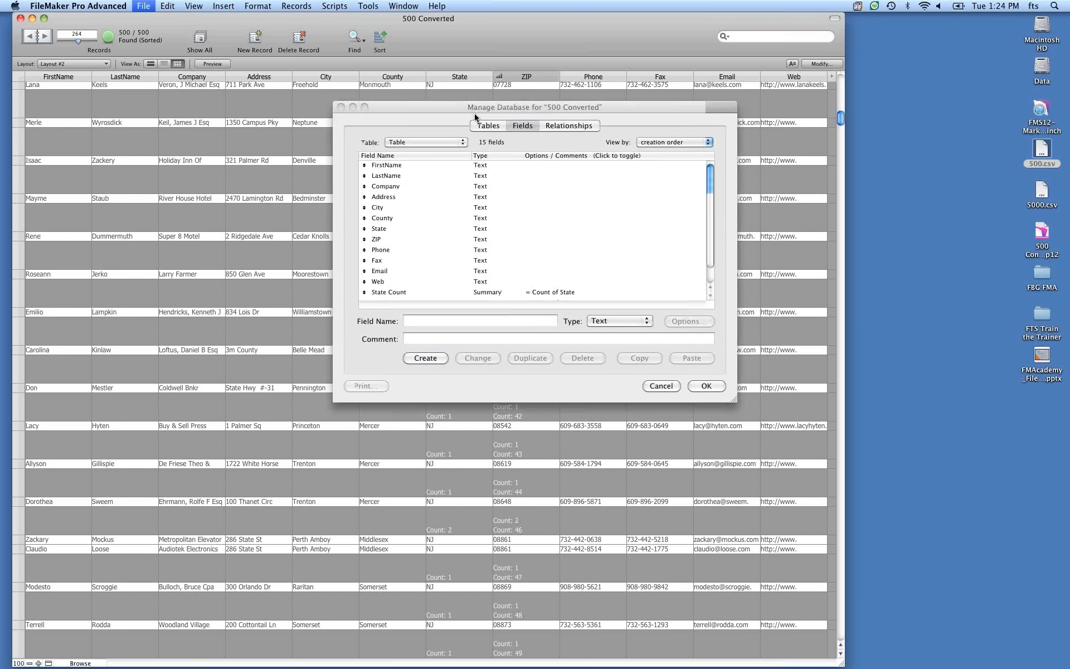
type("Number")
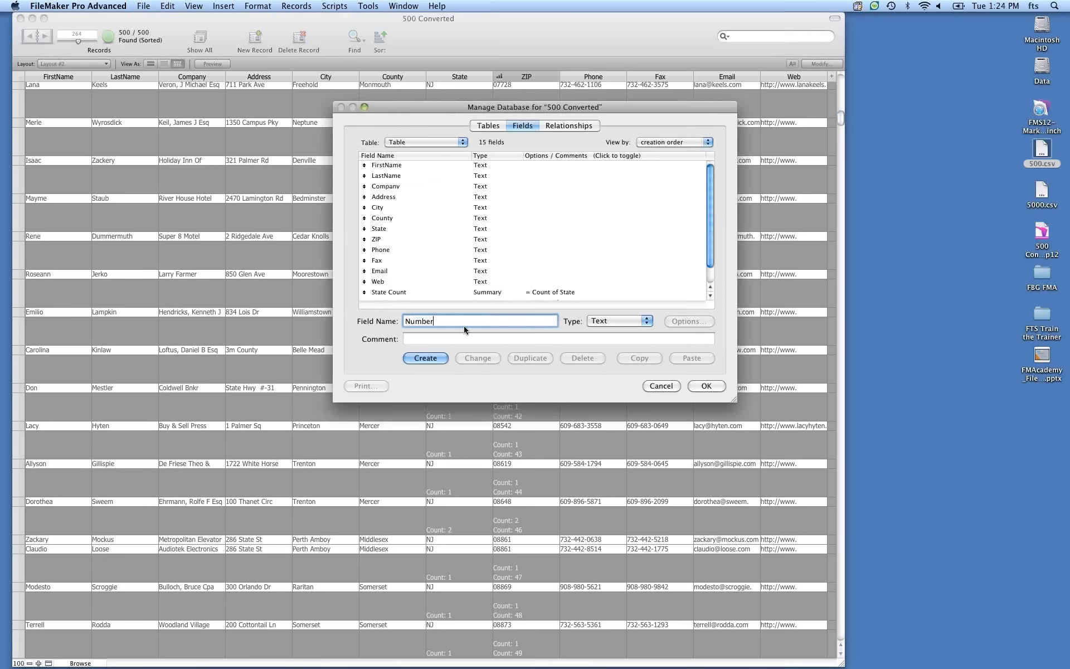
key("super+n")
key("Return")
left_click(706, 385)
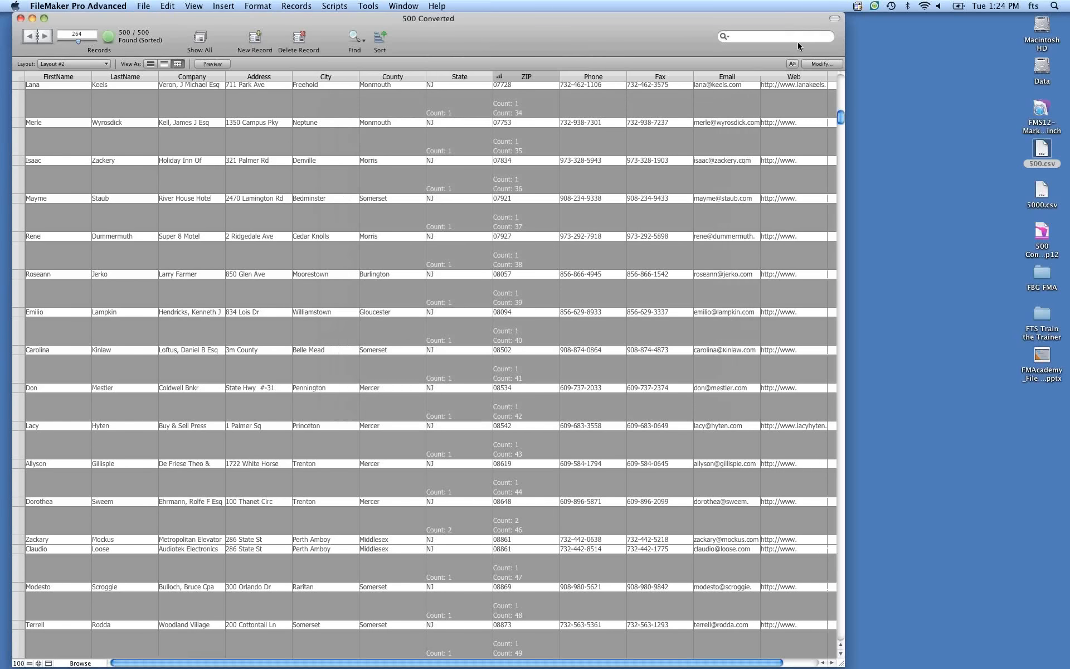
Review the table view's field list and widen the window to reveal the Number column.
left_click(822, 64)
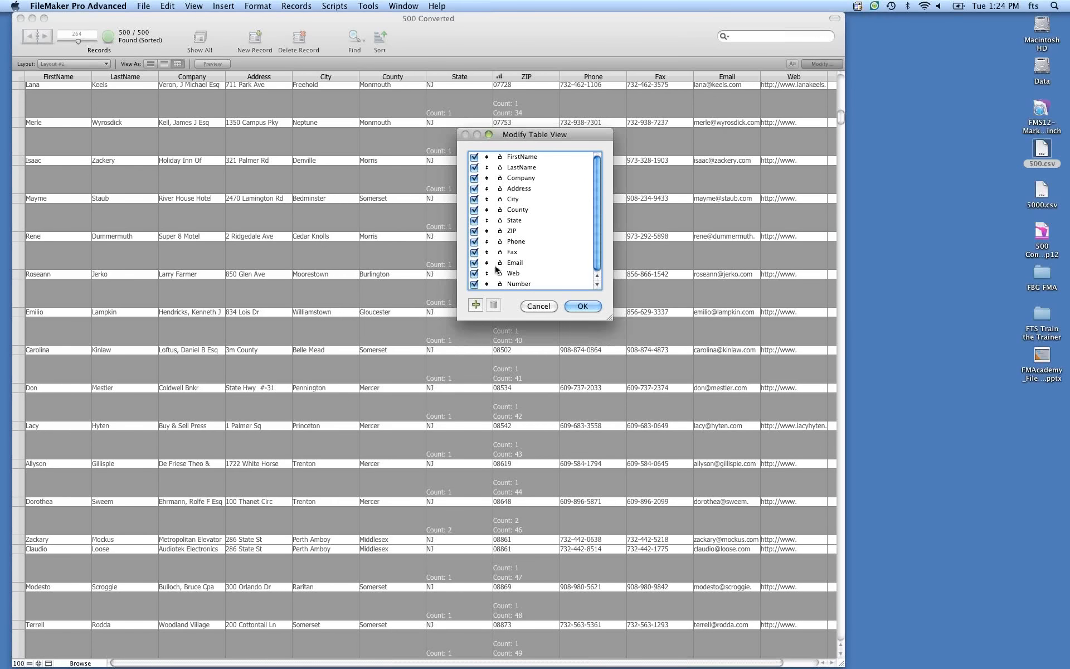
scroll(495, 270, "down", 1)
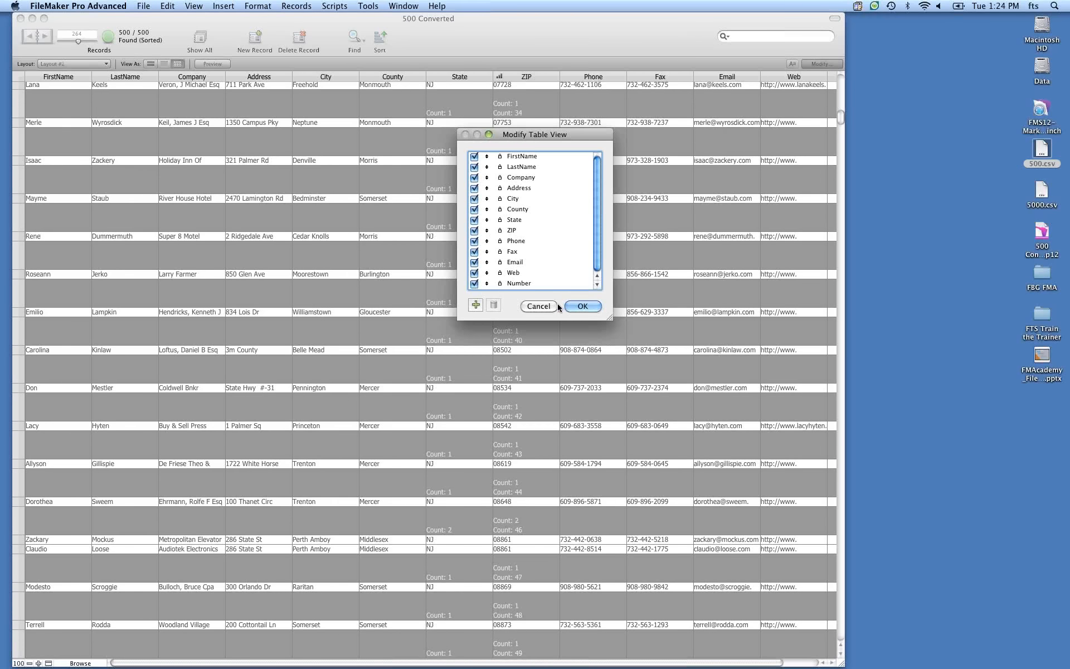
left_click(581, 306)
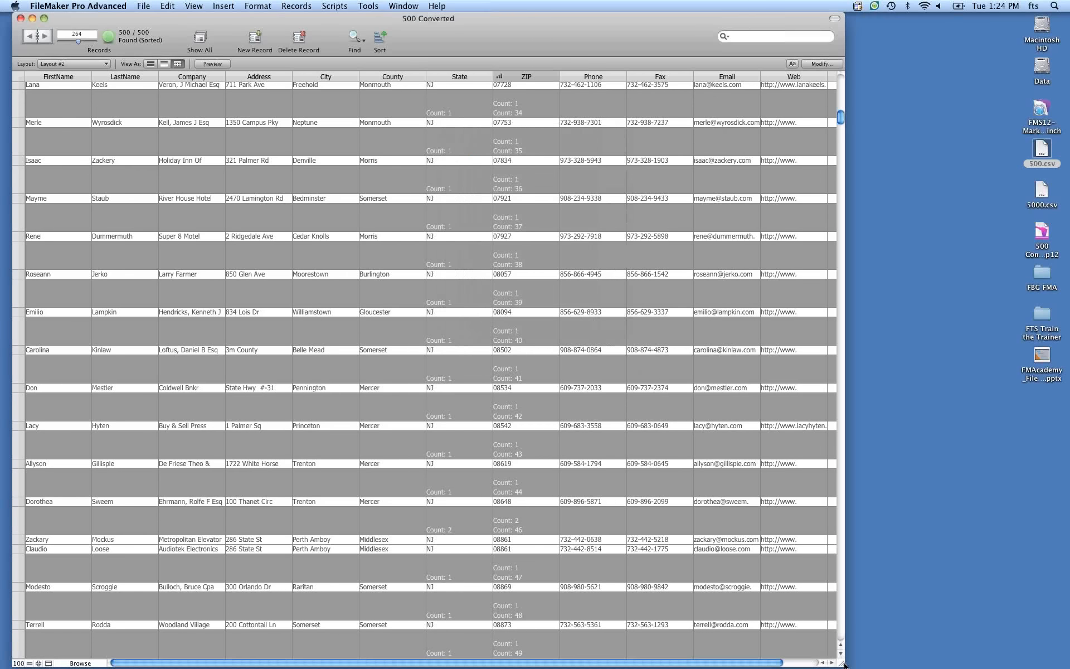
left_click_drag(841, 663, 1065, 668)
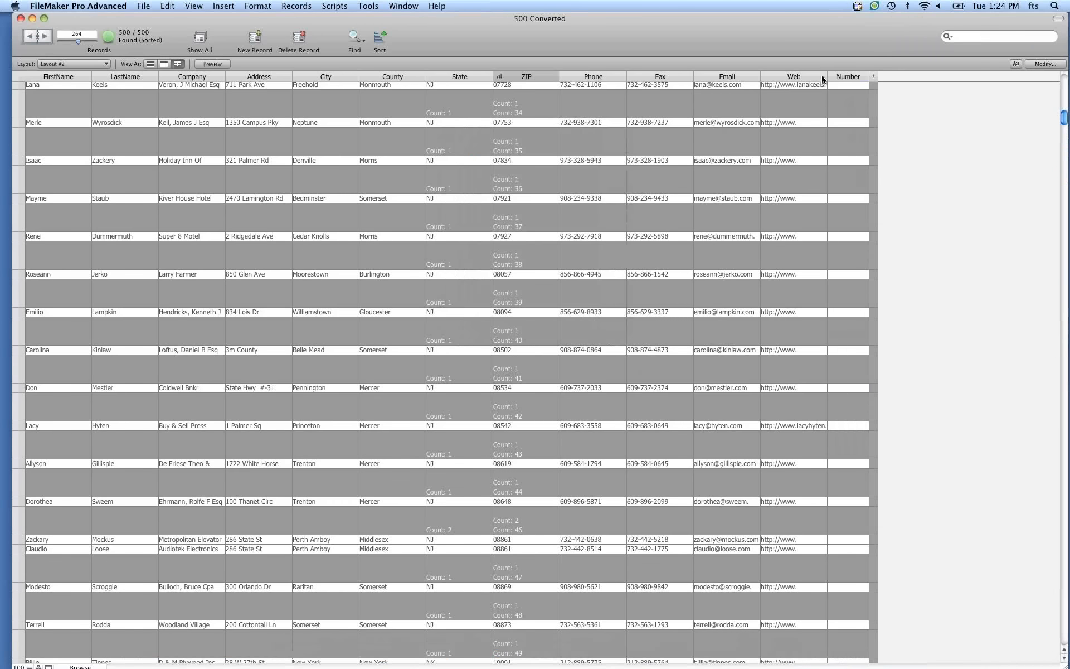
left_click(843, 86)
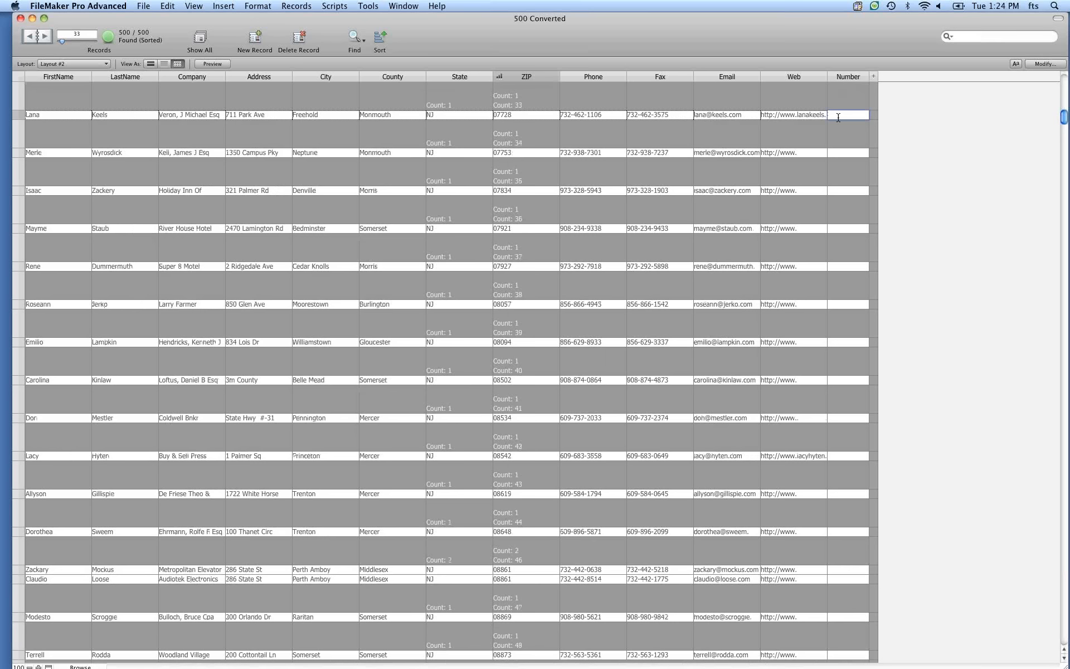
Unsort the records.
left_click(382, 41)
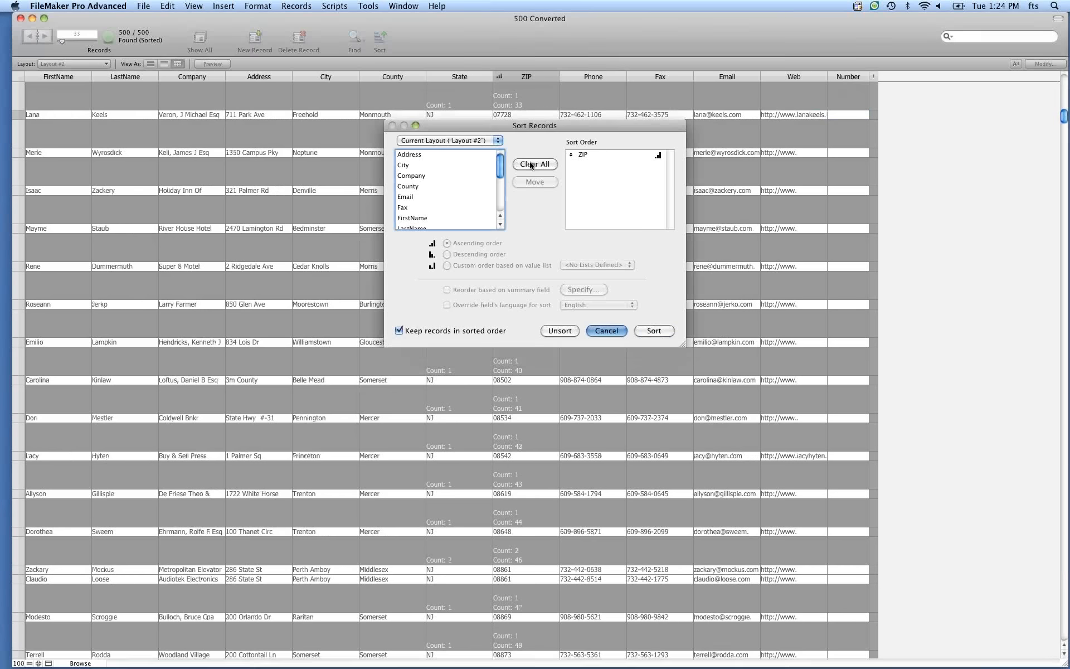
key("Escape")
left_click(555, 77)
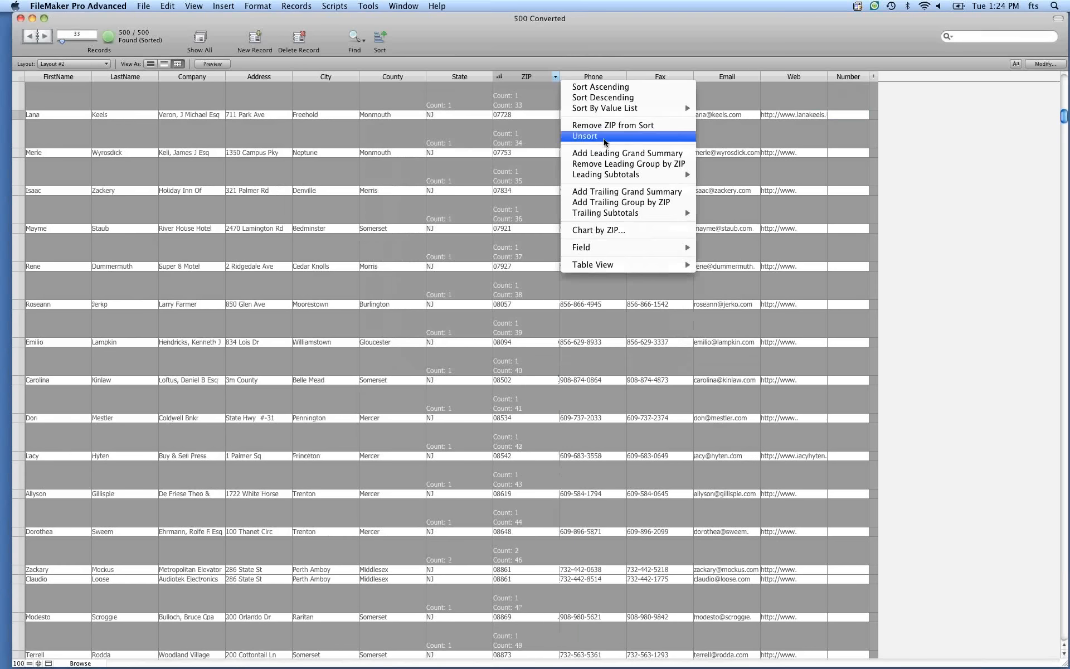
left_click(605, 138)
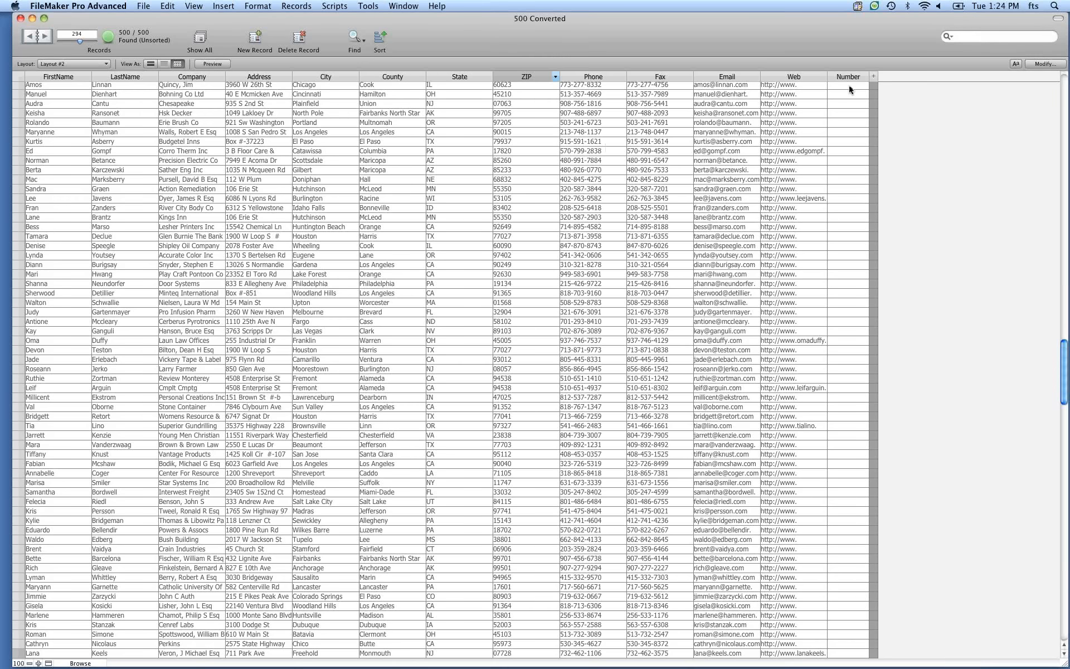
Replace the Number field contents in all records with the calculated result Random.
left_click(848, 85)
key("super+equal")
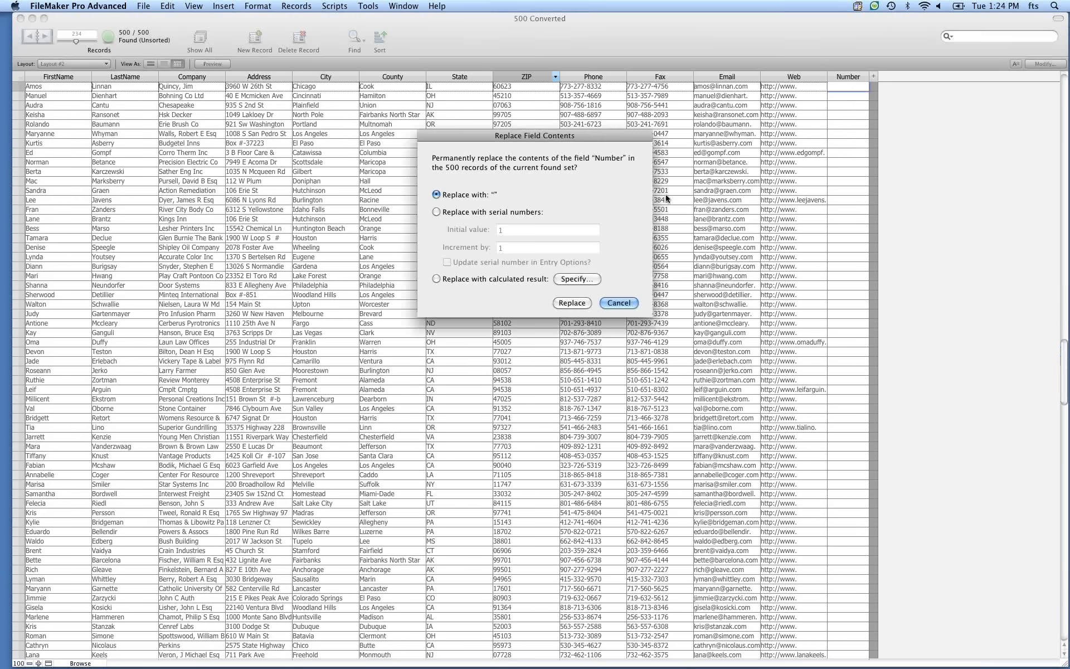
left_click(479, 280)
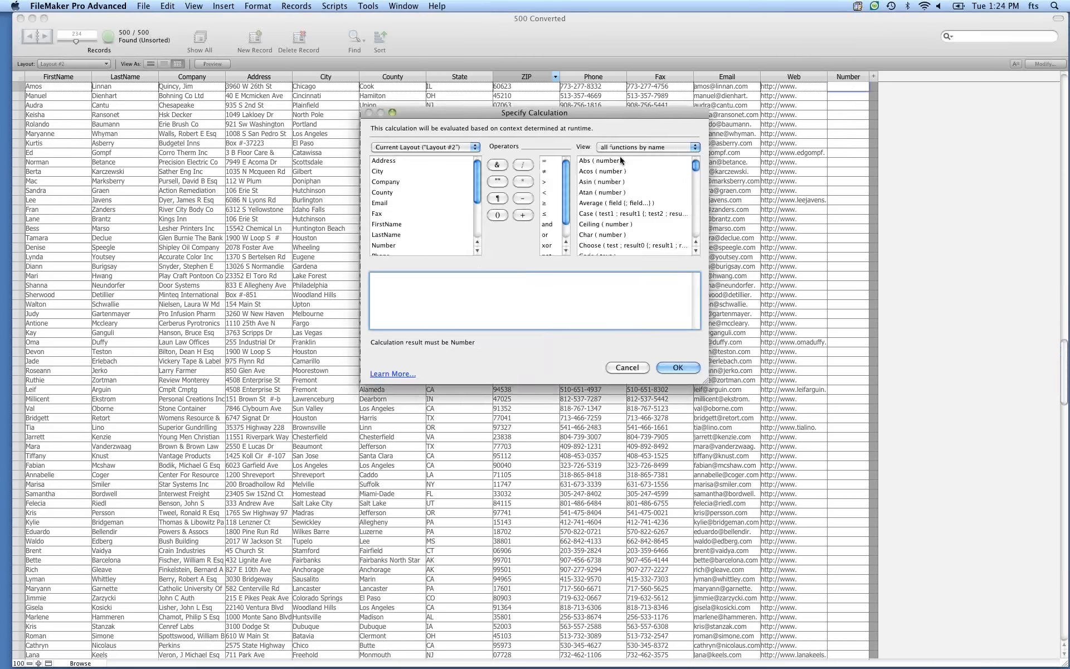
left_click(619, 151)
left_click(489, 309)
type("rad")
type("dom(")
key("super+a")
left_click(619, 201)
type("ran")
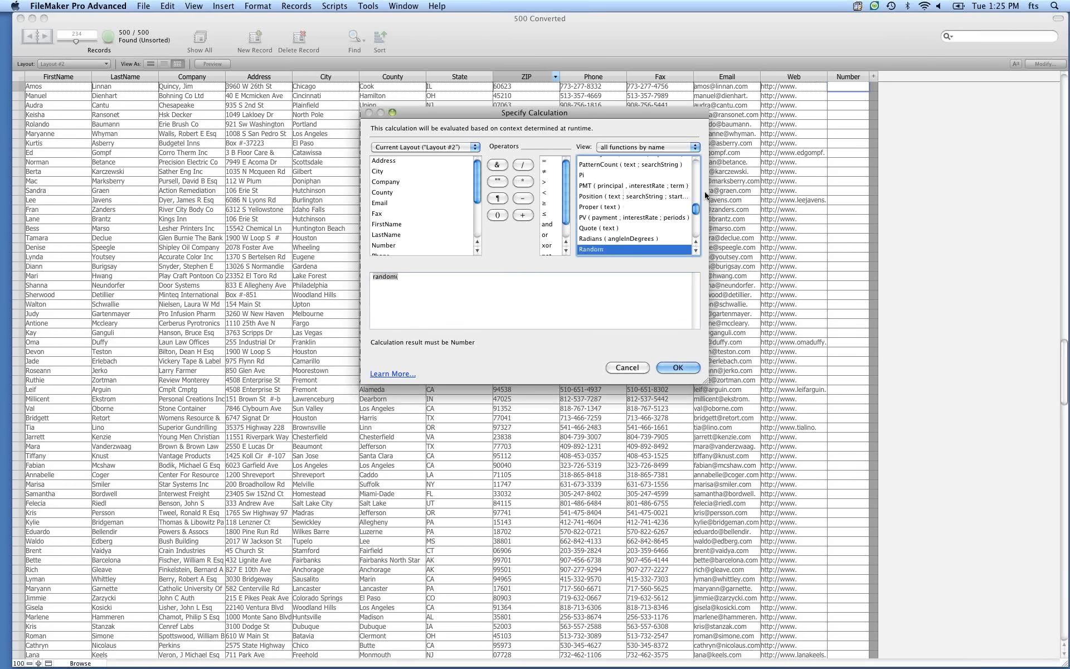
double_click(593, 250)
left_click(678, 367)
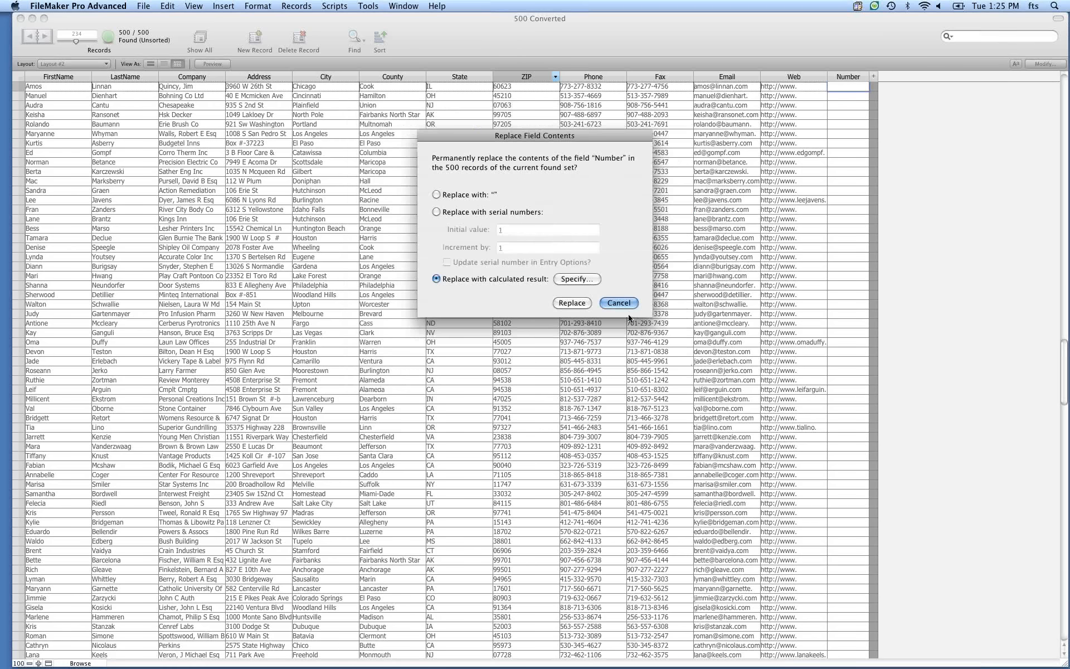
left_click(571, 302)
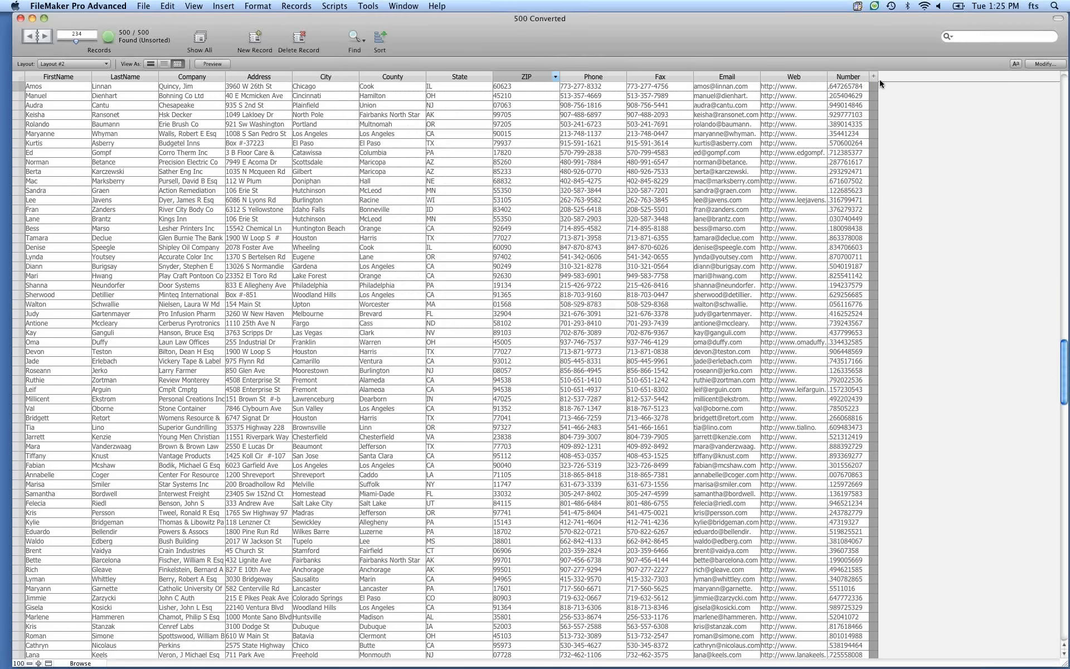
Add a leading Standard Deviation By Population subtotal to the Number column.
left_click(864, 76)
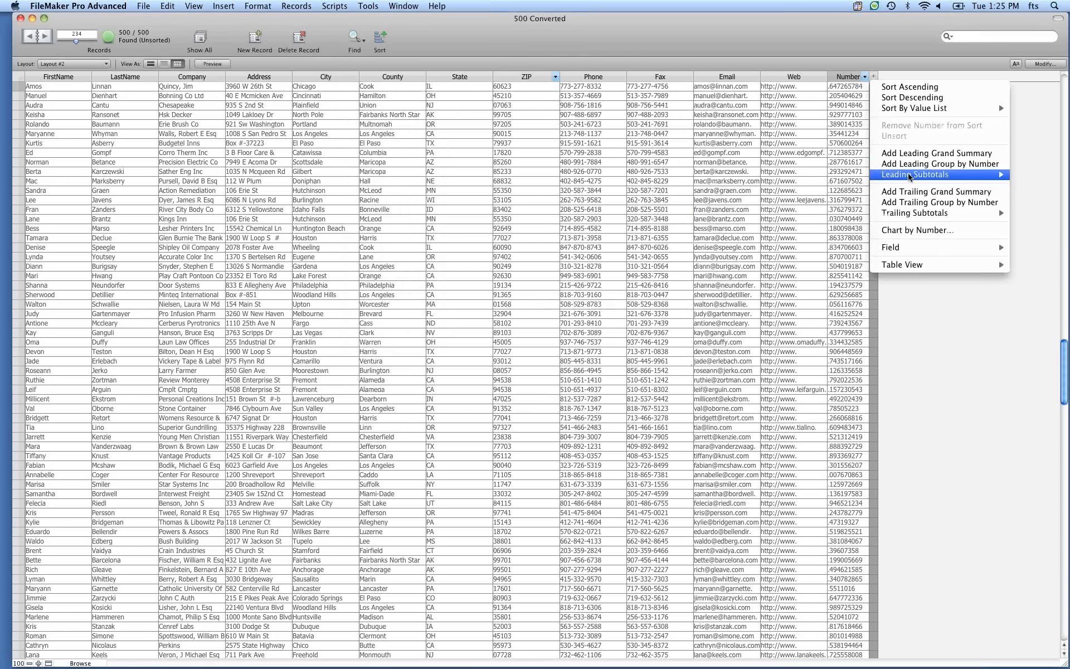
mouse_move(909, 176)
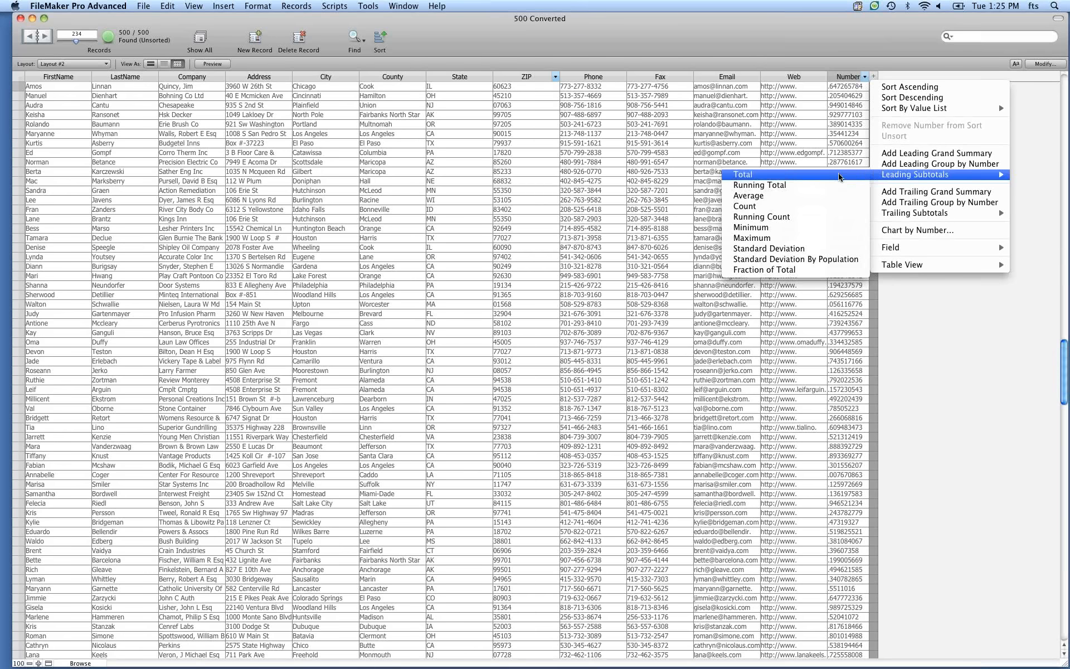
left_click(794, 261)
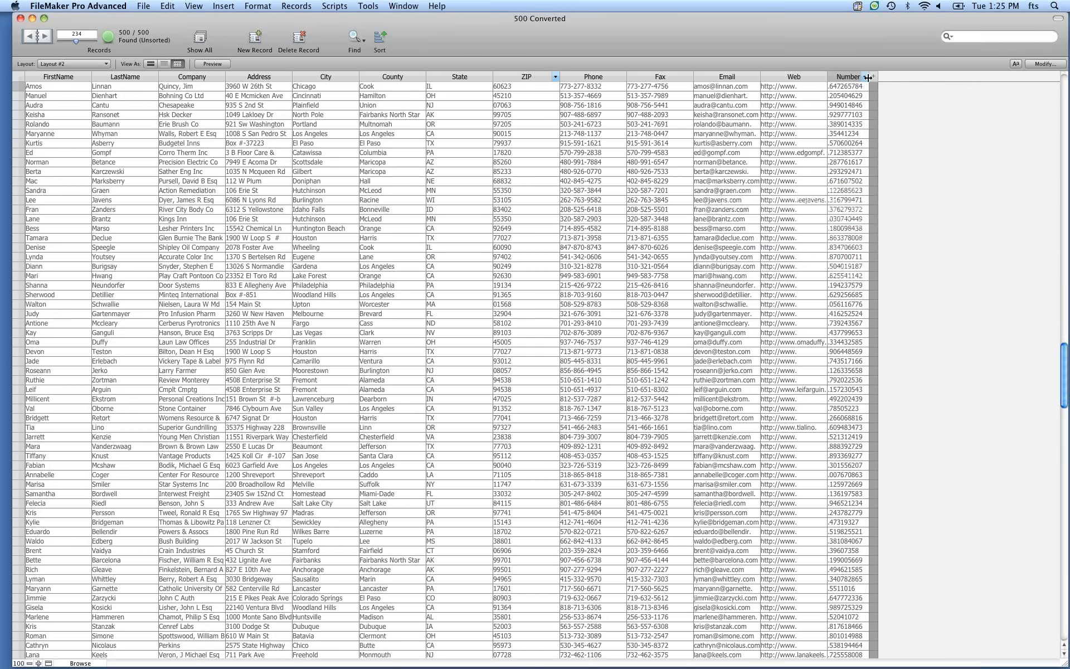
Widen the Number column and add a leading Running Total subtotal to it.
scroll(886, 183, "up", 2)
scroll(886, 183, "up", 3)
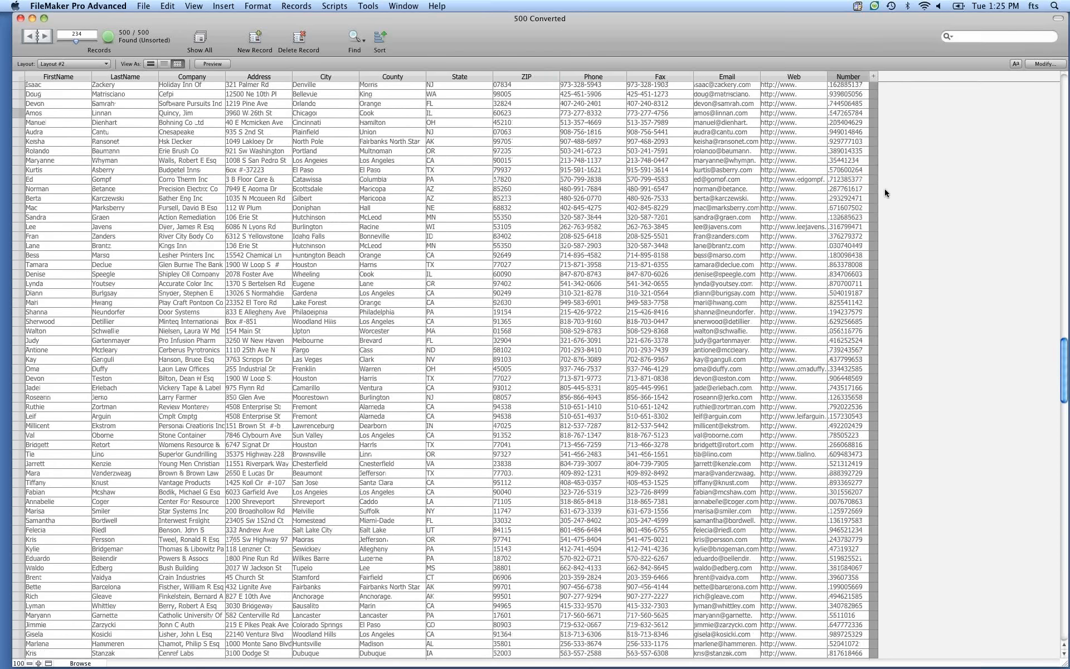
scroll(885, 195, "up", 10)
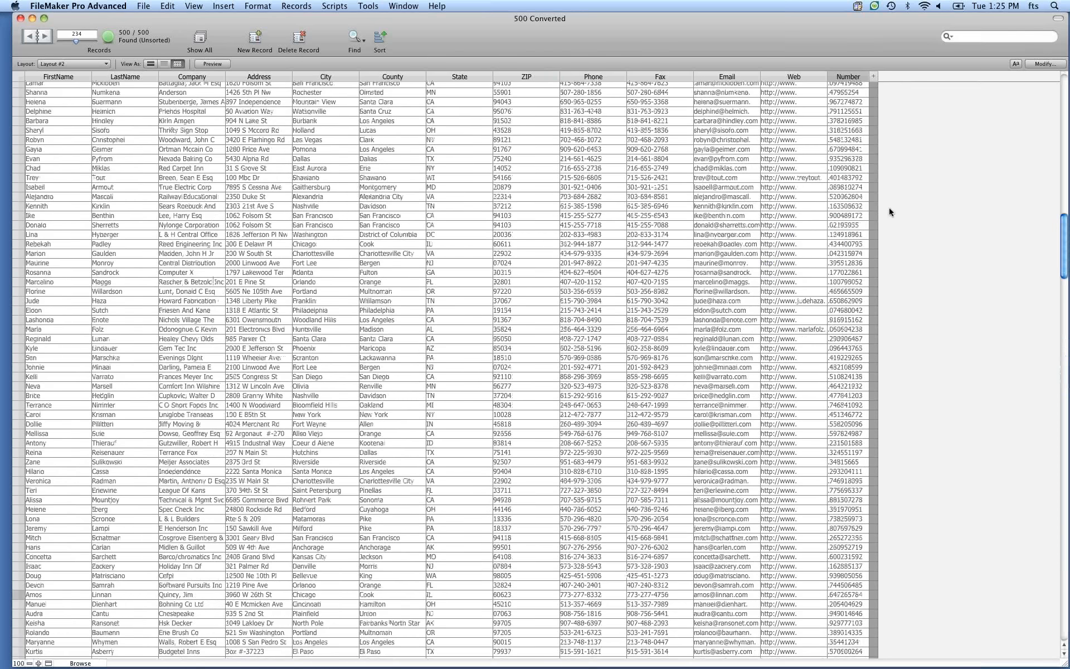
scroll(889, 208, "up", 15)
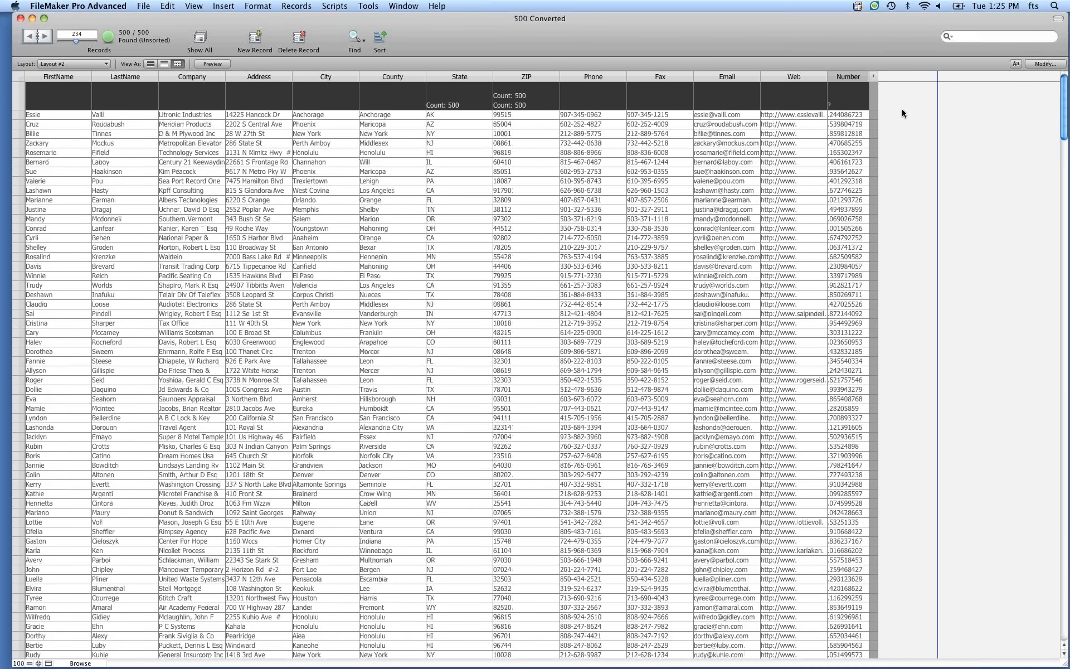
left_click_drag(868, 77, 937, 77)
left_click(932, 79)
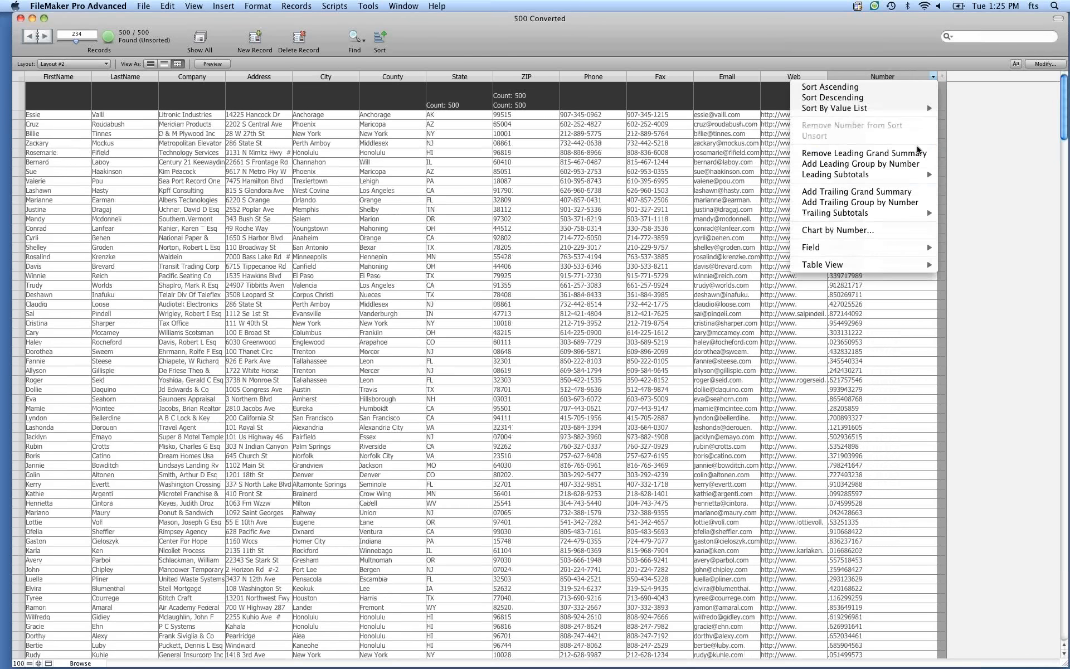
mouse_move(900, 177)
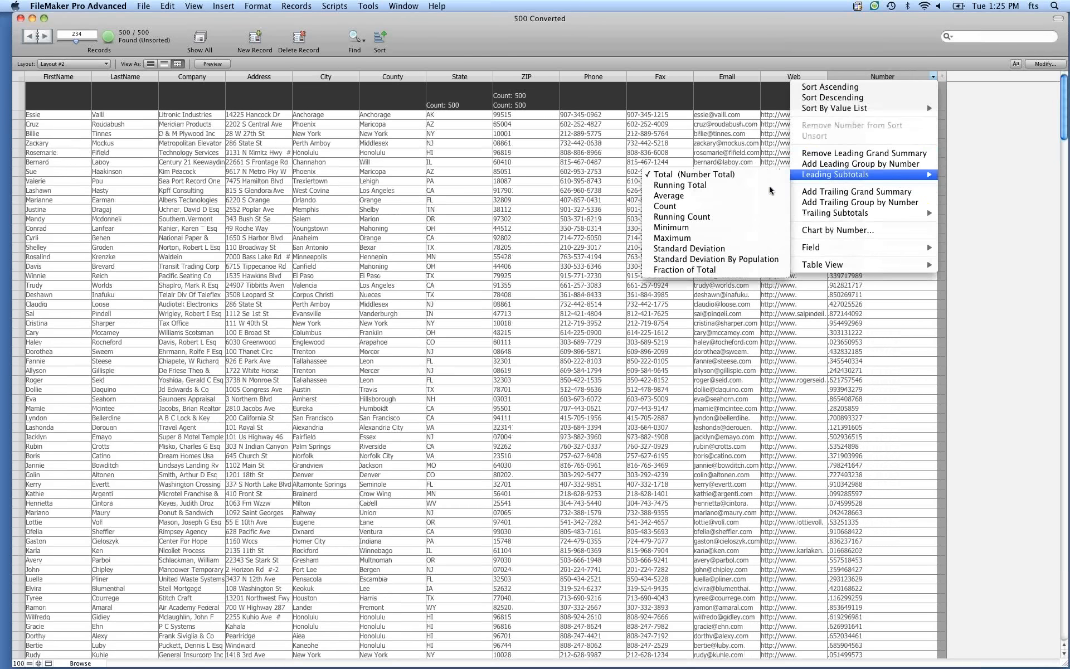
left_click(729, 187)
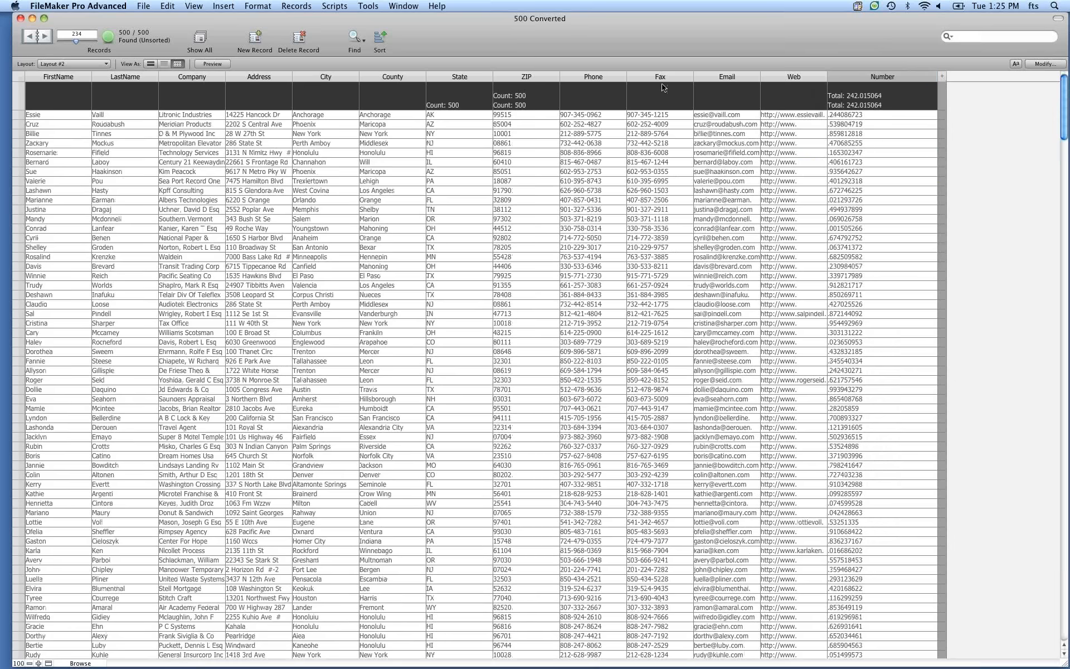
Add a leading group by ZIP to the table.
left_click(555, 79)
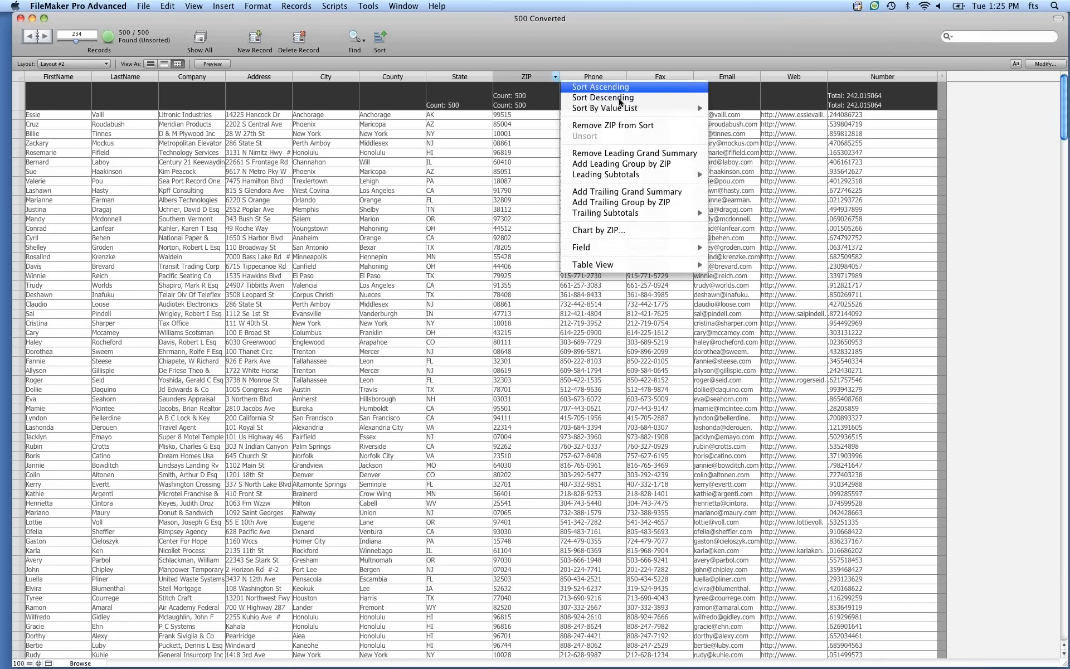
left_click(621, 164)
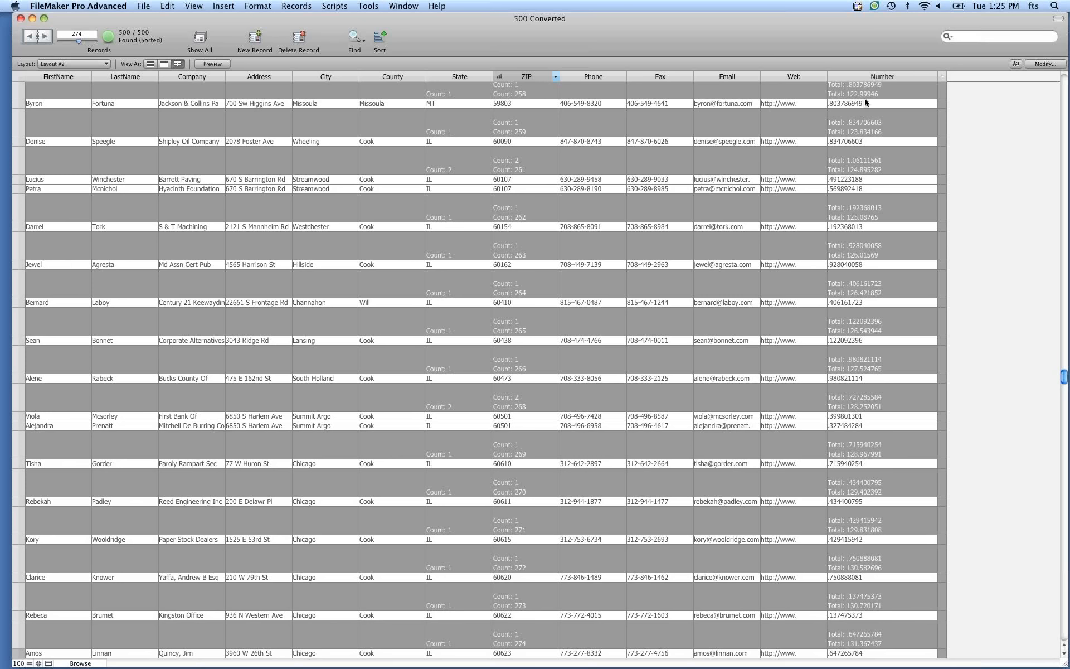
scroll(865, 102, "up", 1)
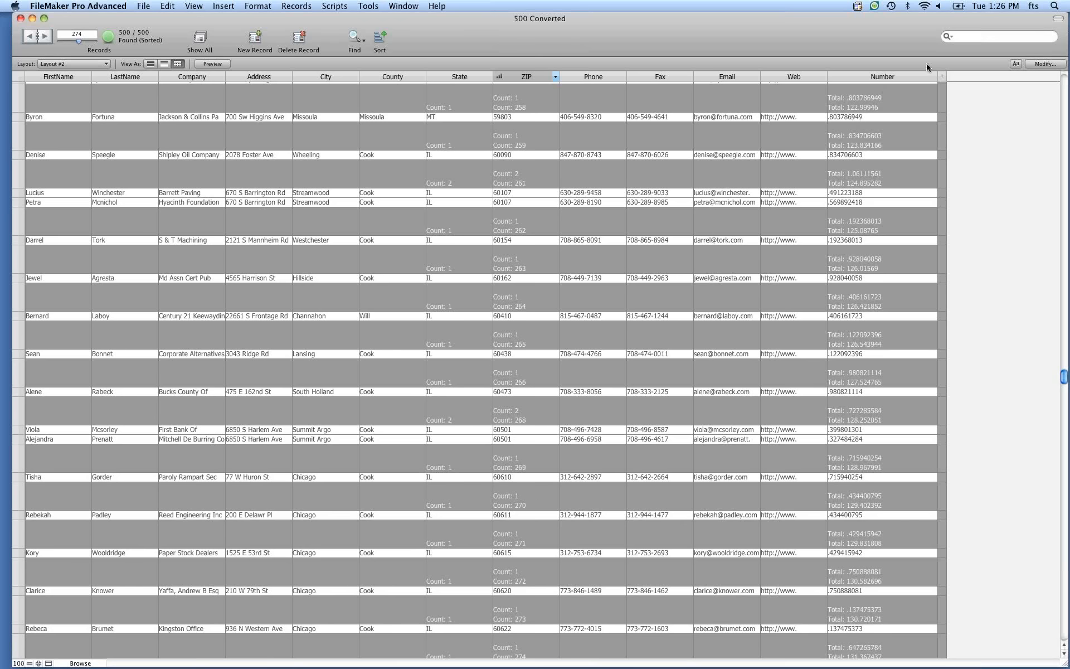
left_click(933, 76)
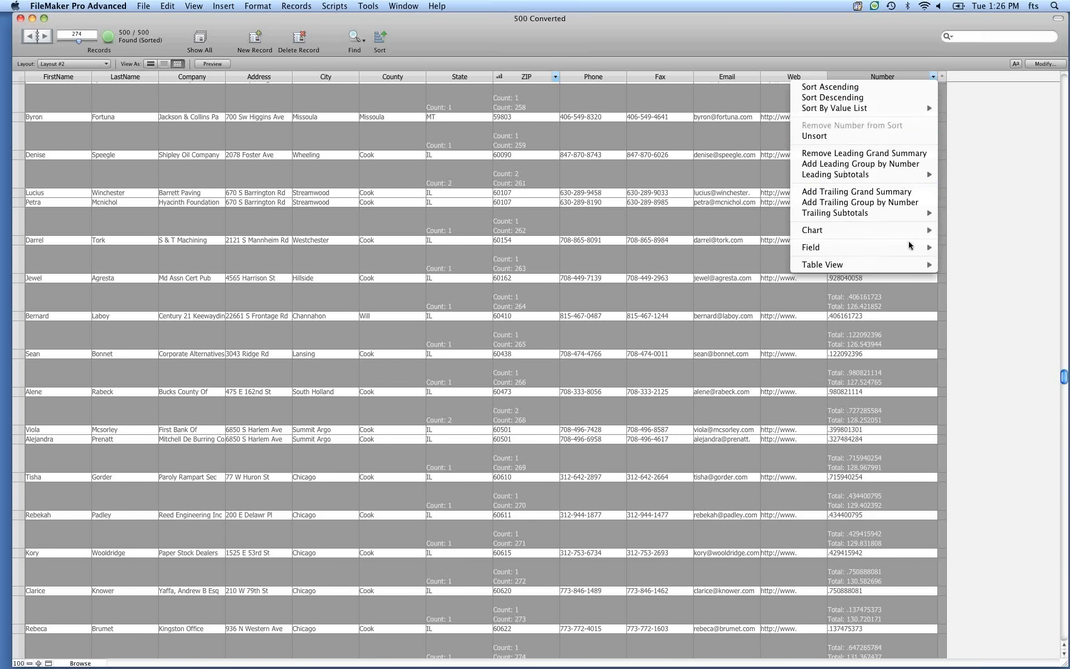
mouse_move(914, 247)
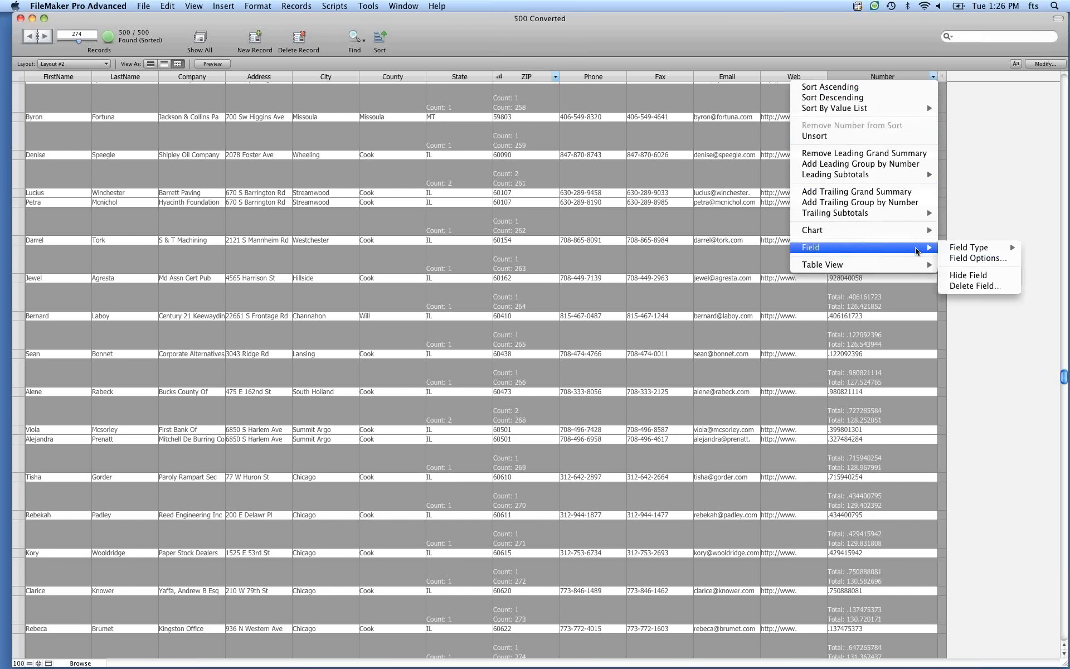
left_click(955, 68)
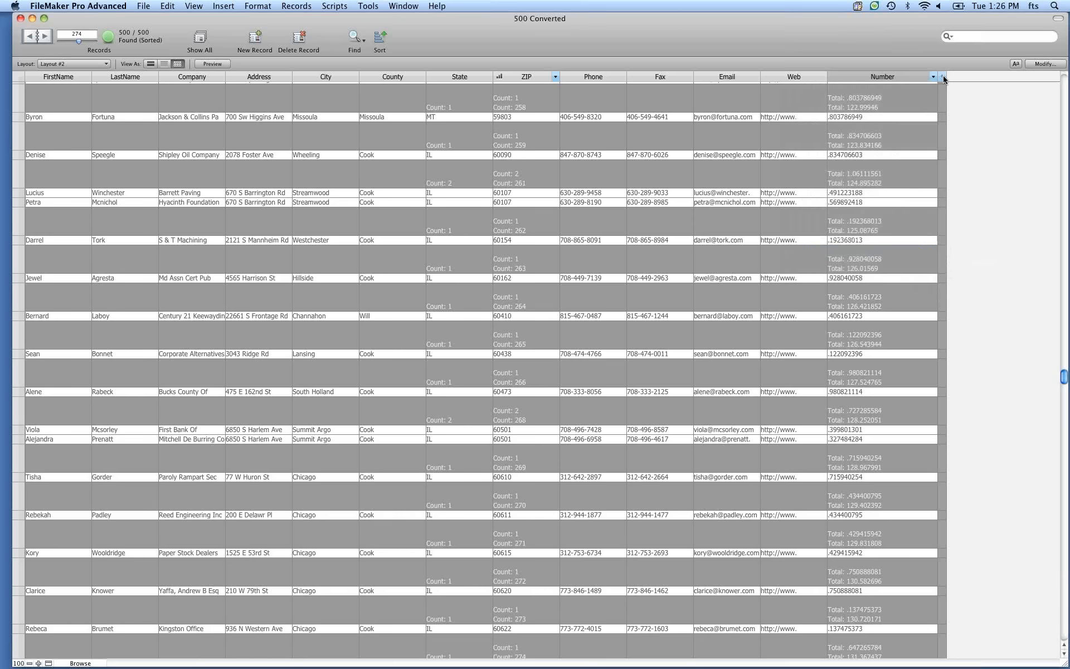
Add a new field column after Number and change its field type to Date.
left_click(941, 77)
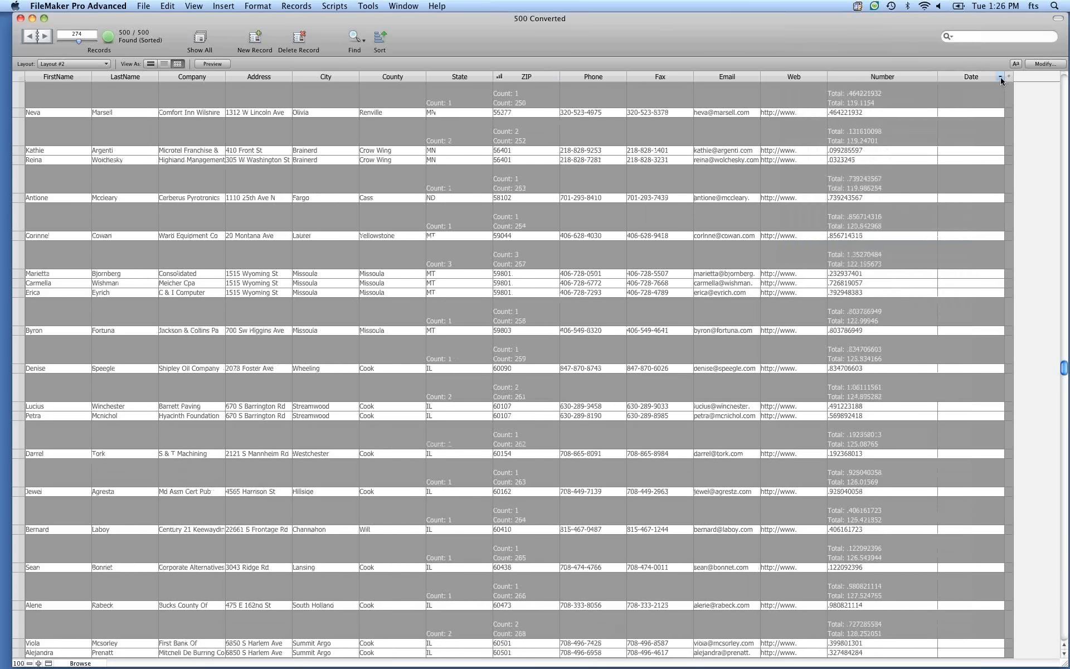
left_click(1000, 79)
mouse_move(958, 247)
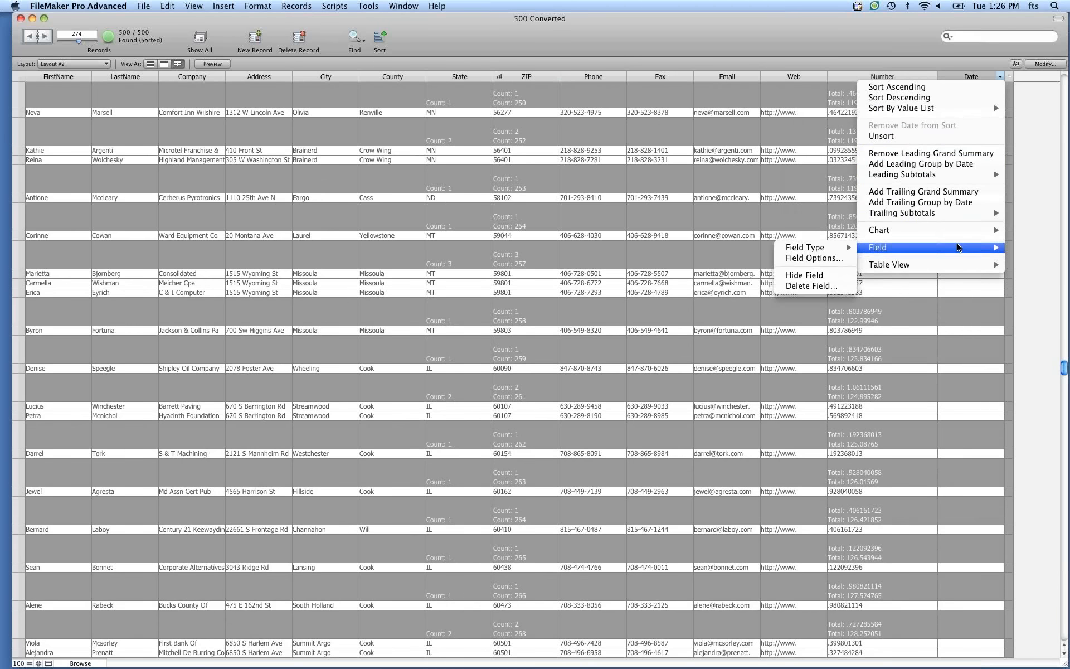
mouse_move(827, 249)
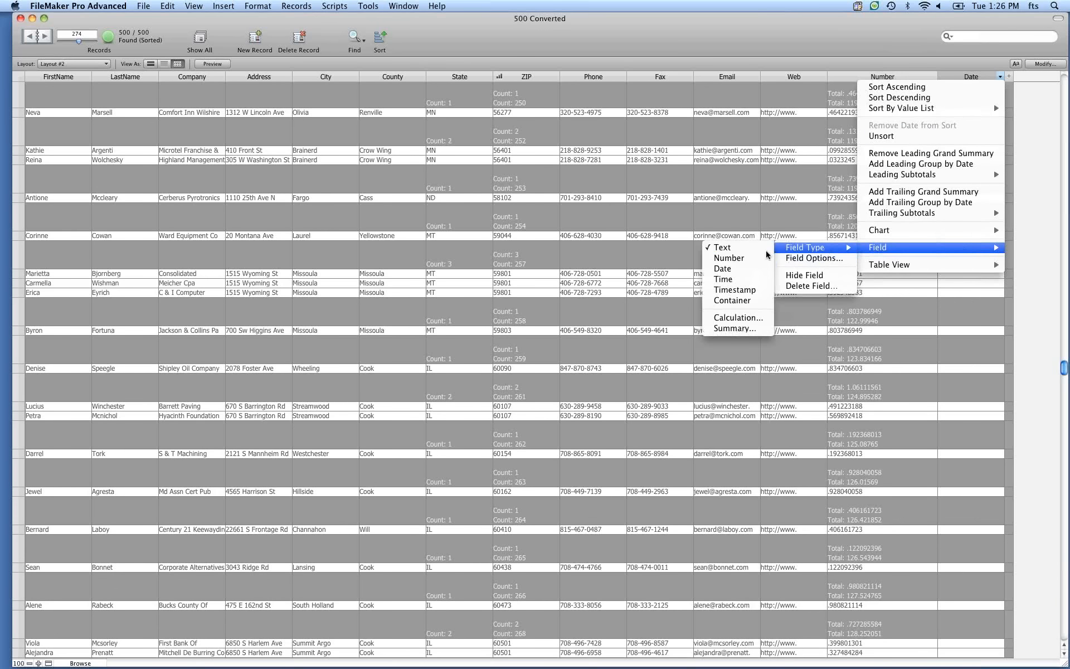
left_click(724, 270)
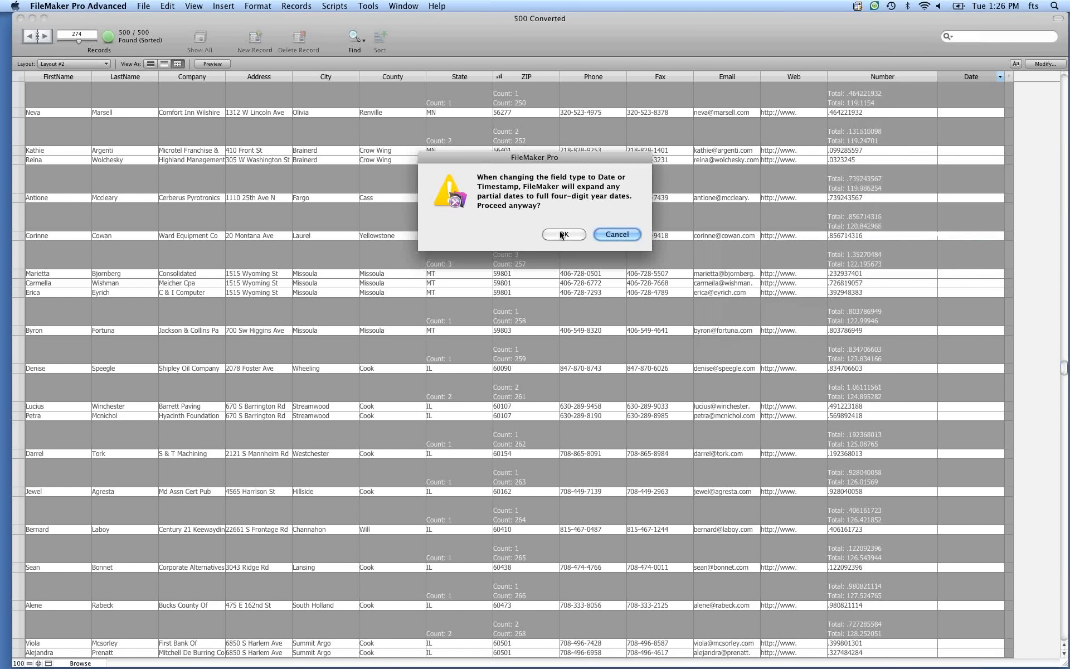
left_click(561, 234)
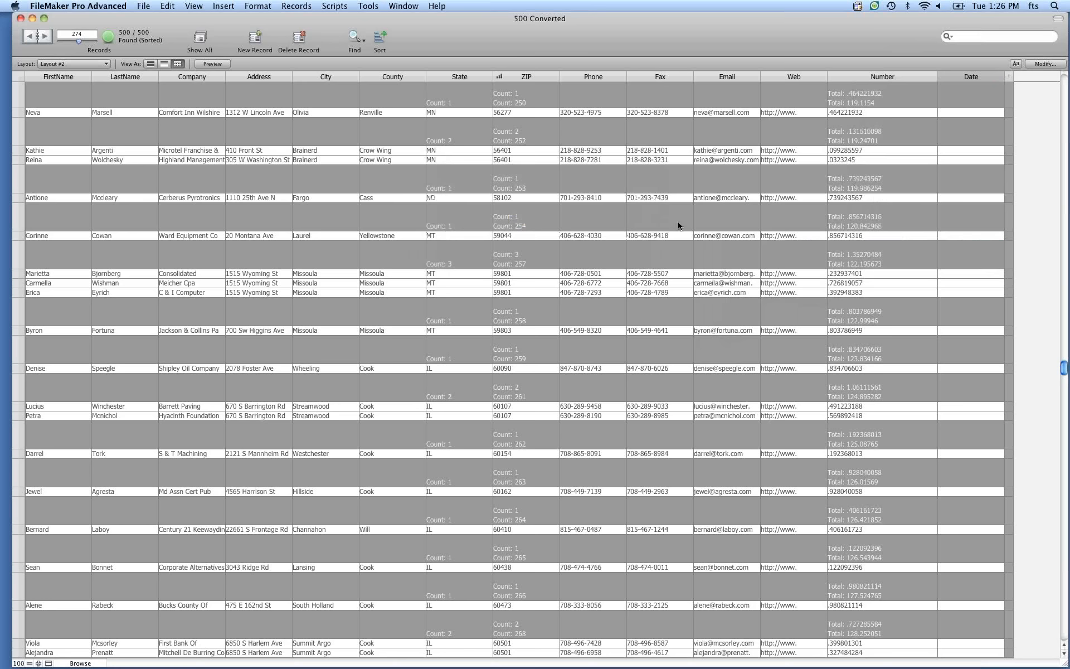
Insert the current date, 4/24/2012, into the Date field and replace that field's contents in all records with it.
left_click(983, 115)
key("super+minus")
key("super+equal")
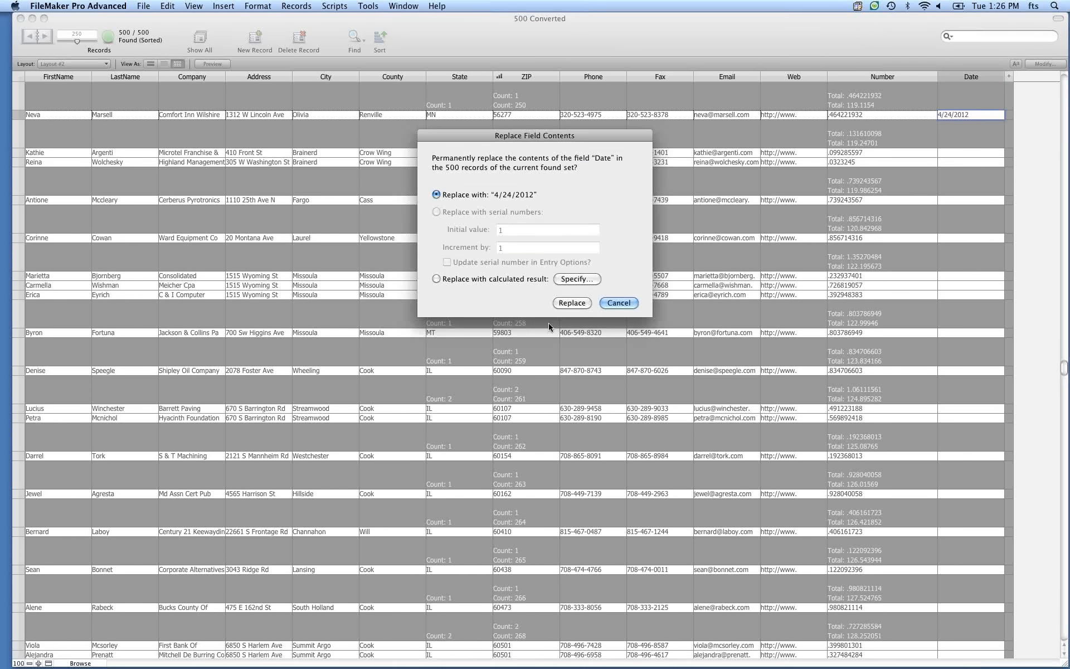
left_click(572, 302)
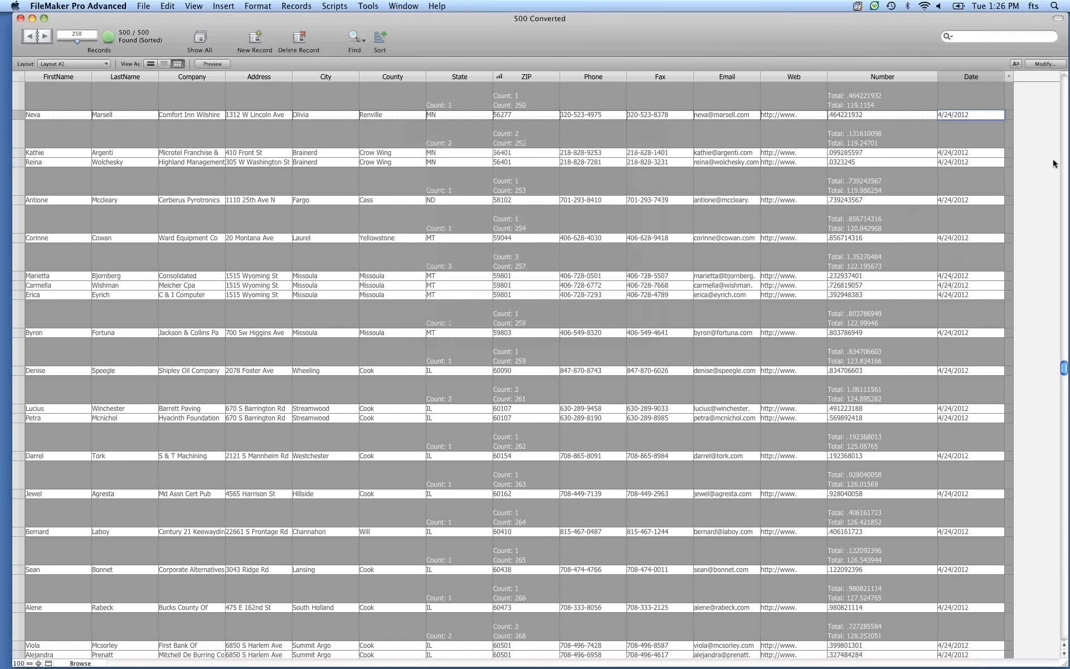
left_click(1014, 131)
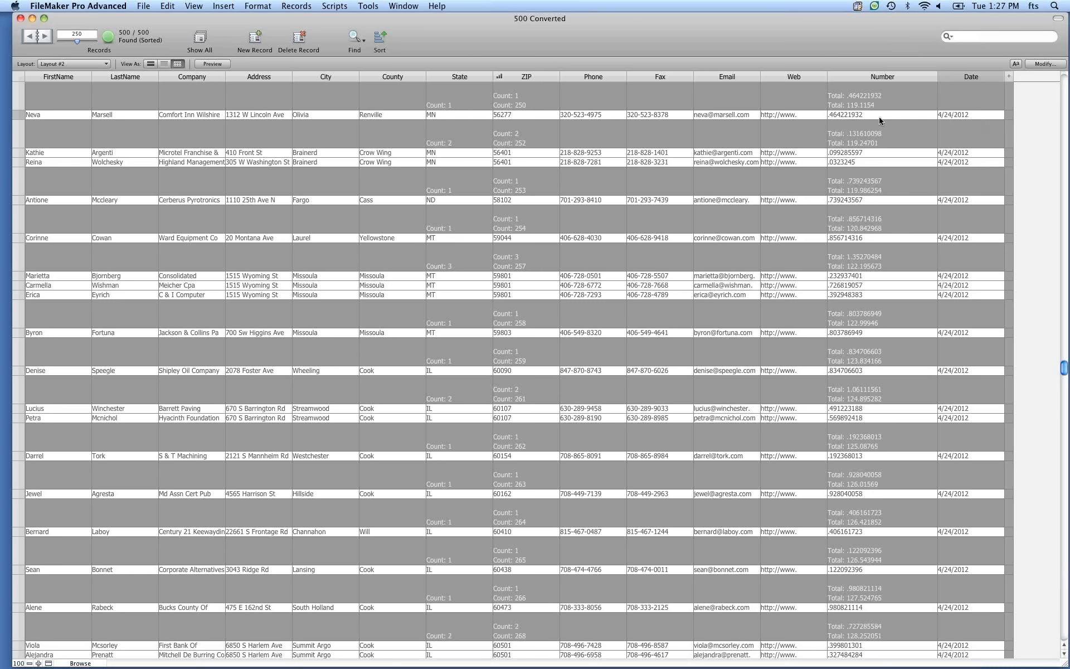
Format the Number field on the layout as Decimal with 2 fixed decimals and a thousands separator, saving the layout.
key("super+l")
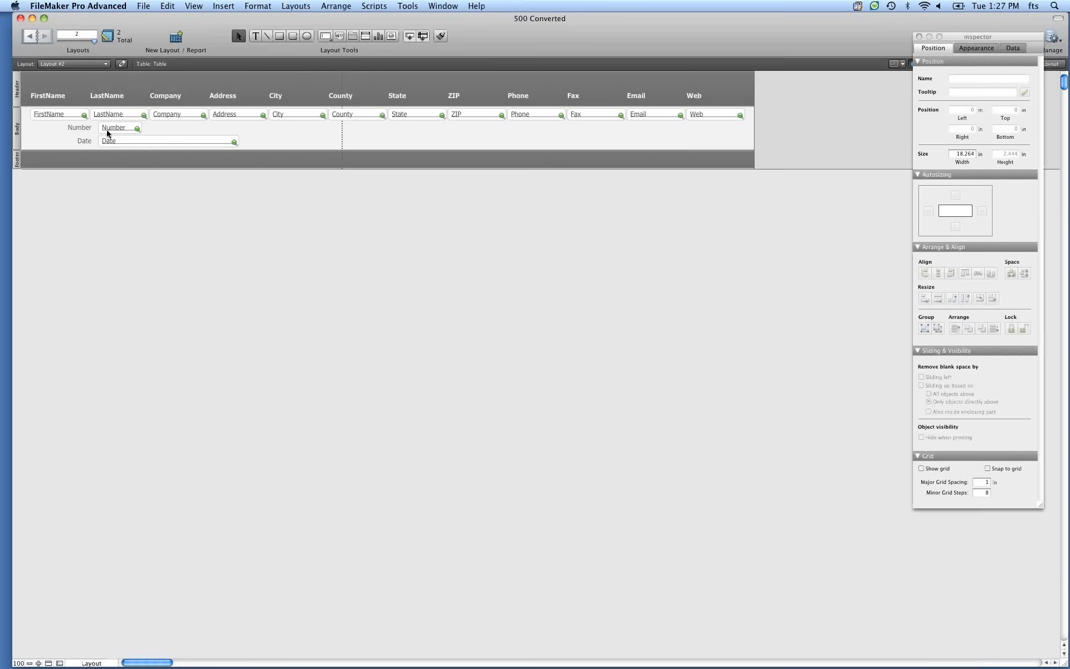
left_click(111, 133)
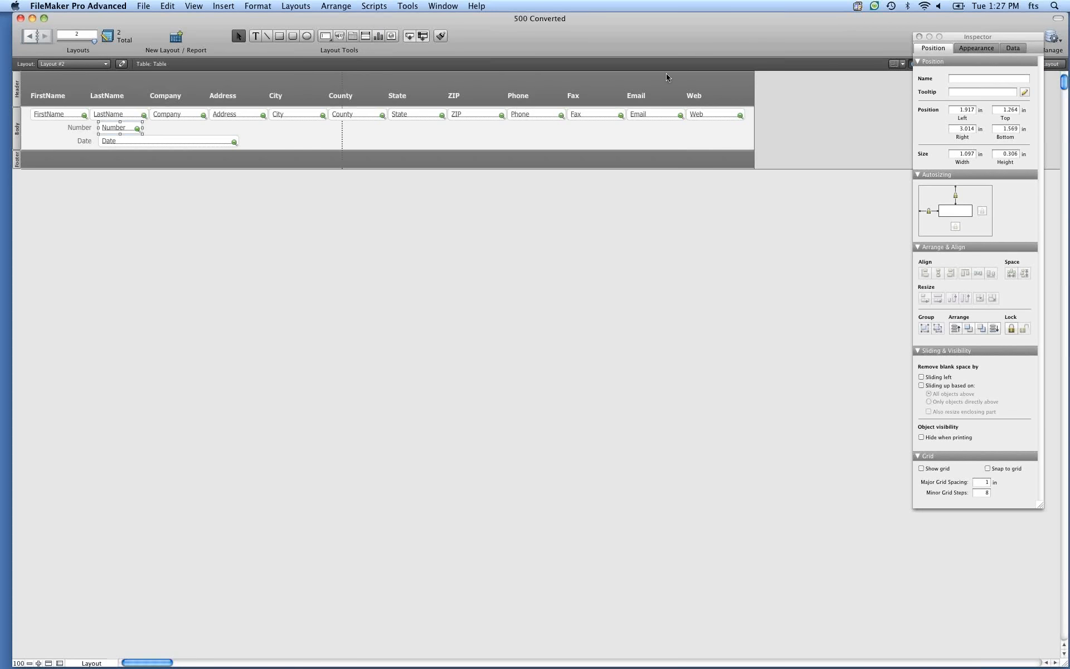
left_click(1014, 49)
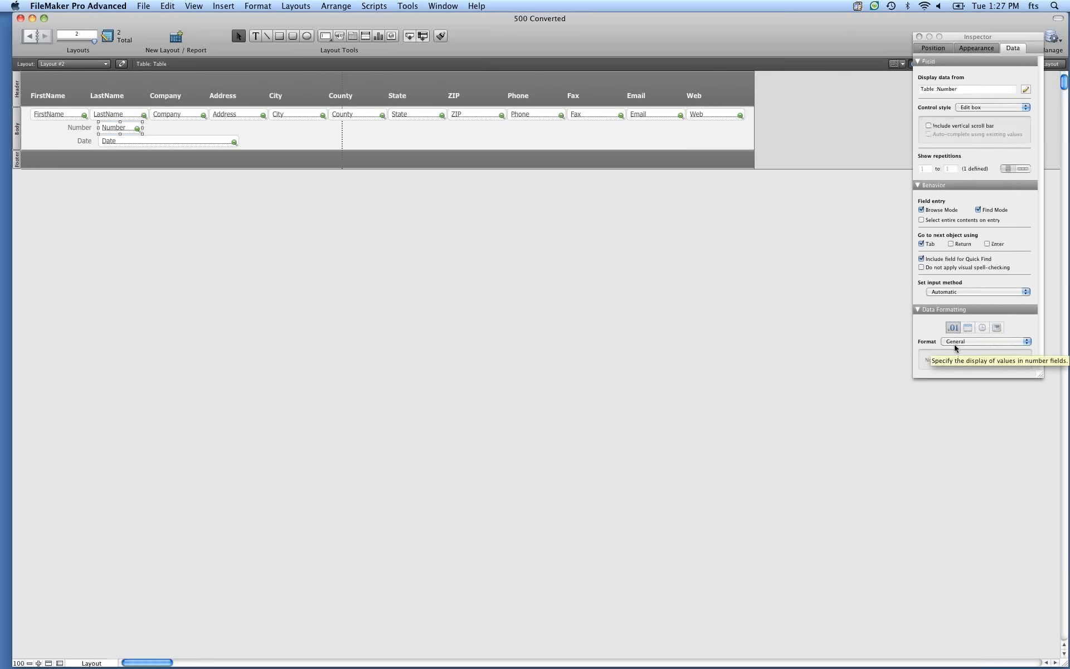
left_click(966, 341)
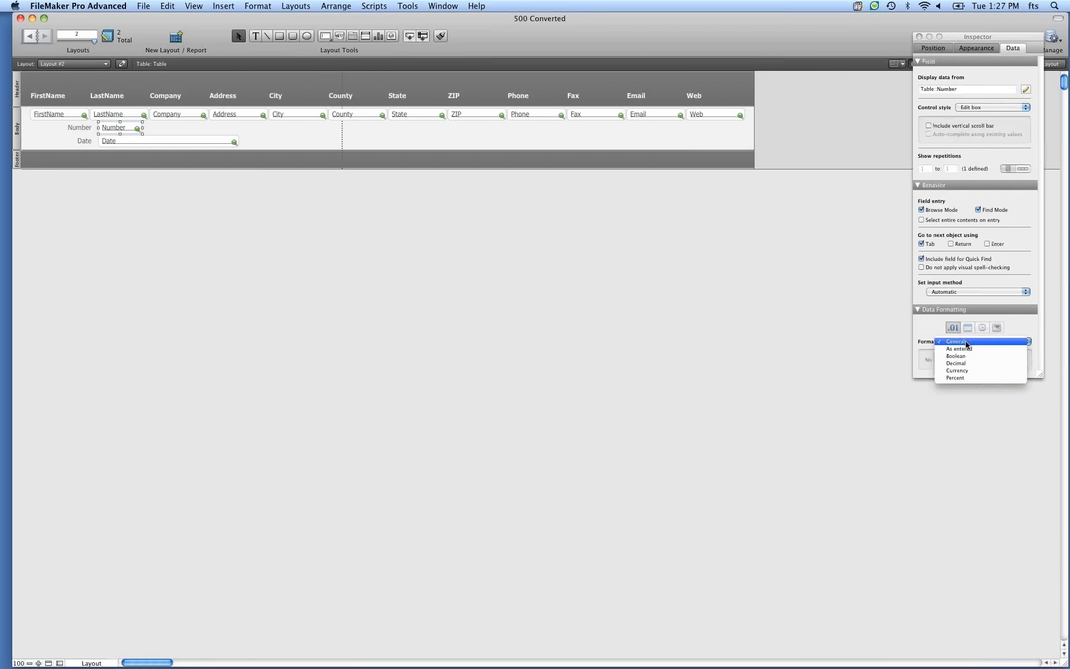
left_click(968, 363)
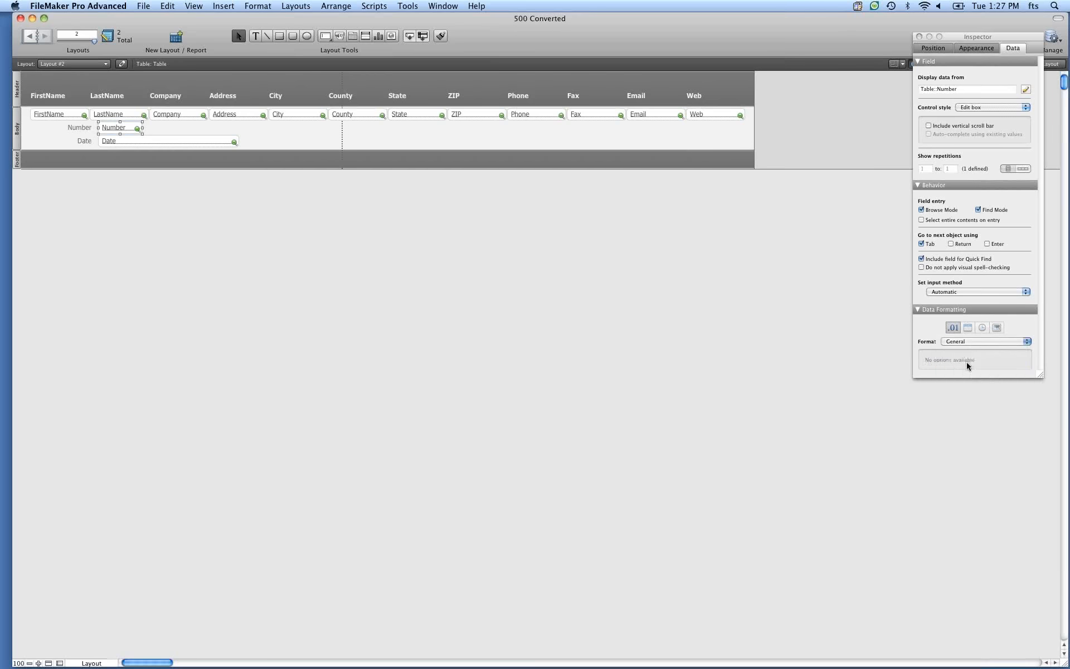
left_click(946, 362)
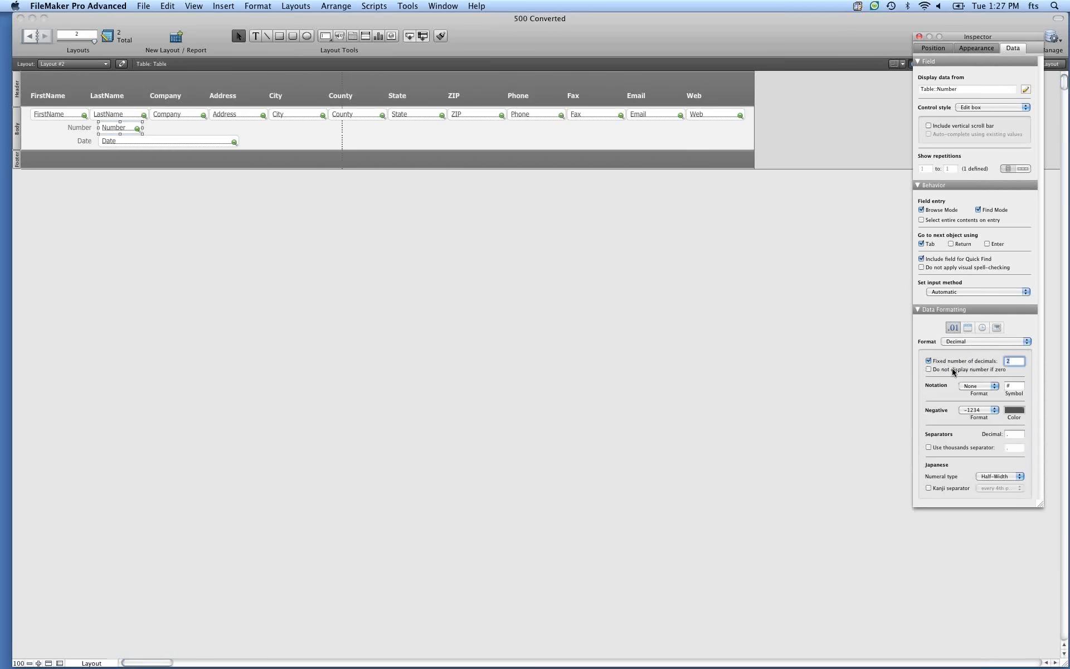
left_click(960, 449)
key("super+b")
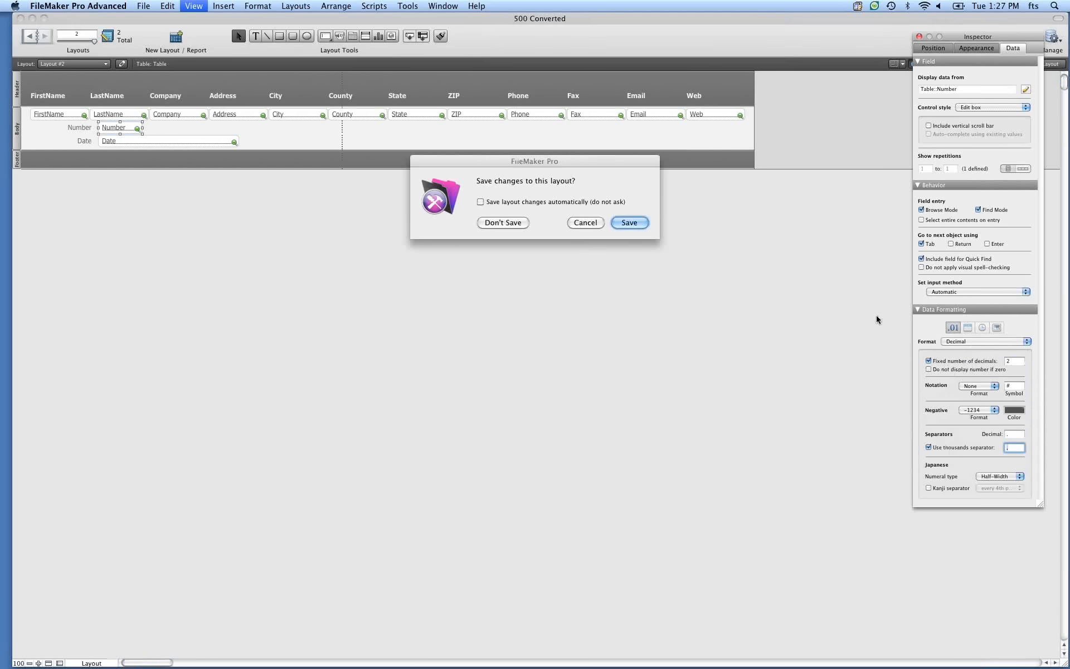
key("Return")
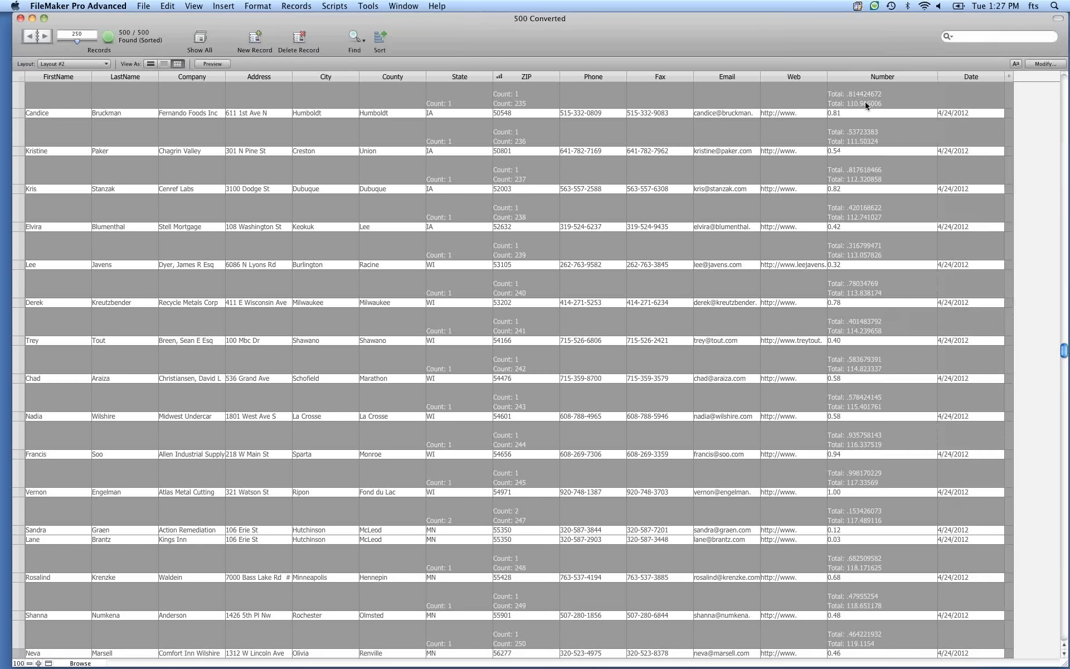
Replace the Number column's leading Running Total subtotal with a leading Total subtotal.
left_click(932, 76)
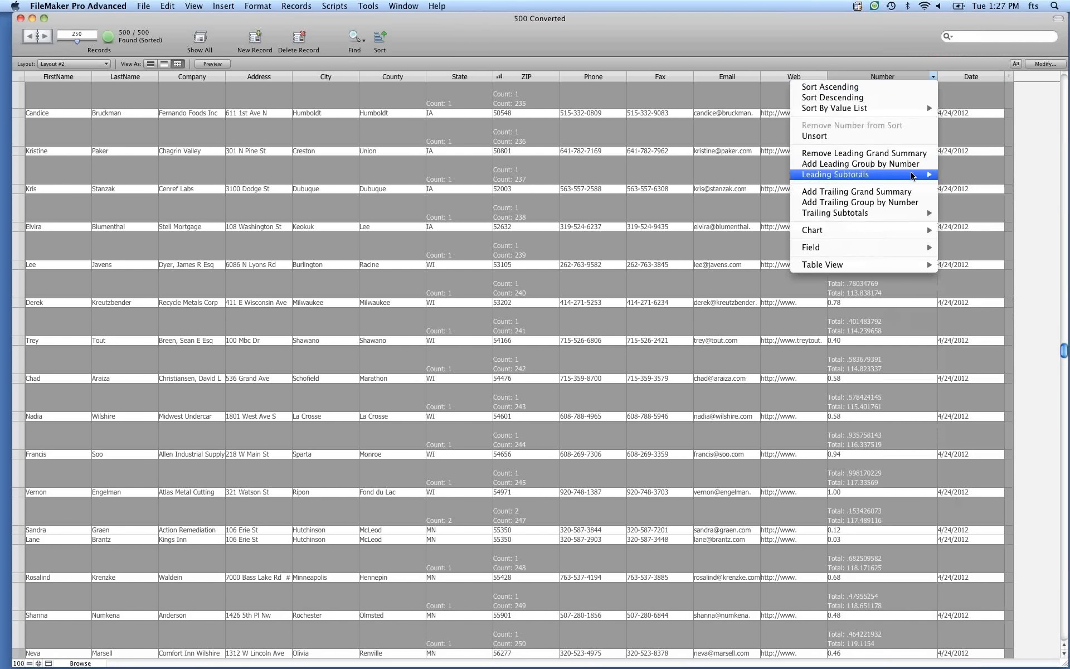
left_click(932, 78)
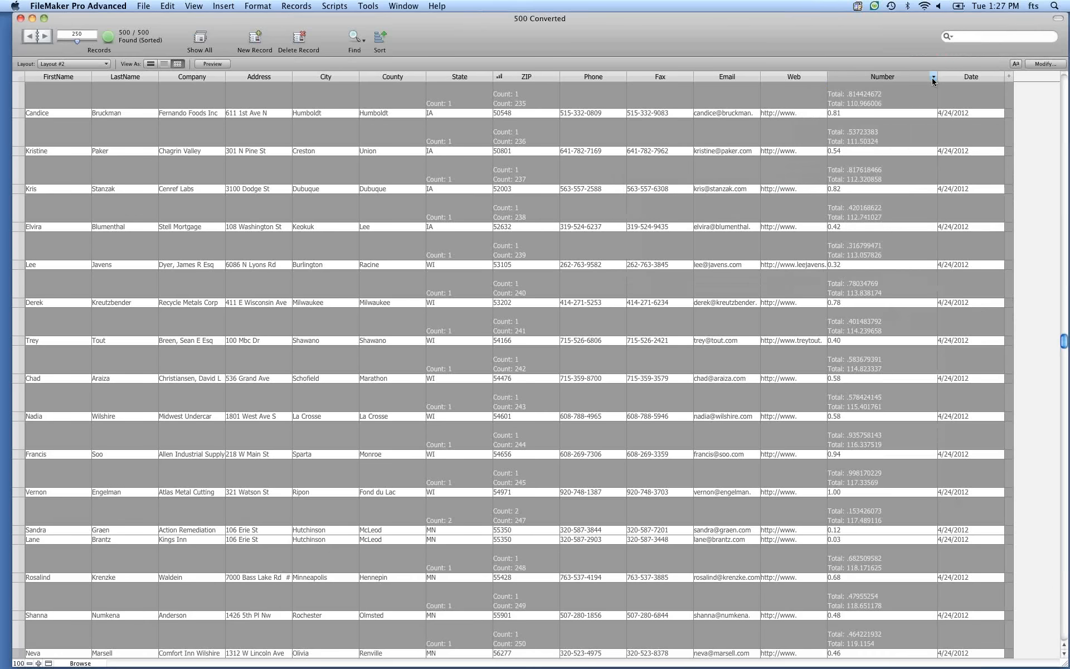
left_click(932, 78)
mouse_move(842, 174)
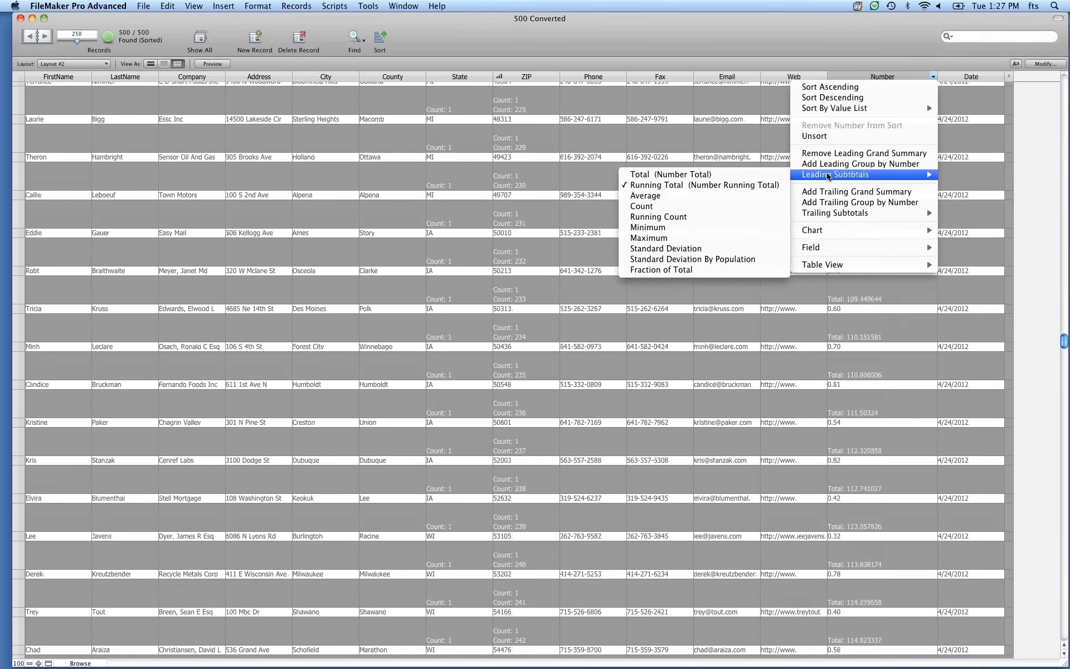
left_click(741, 186)
left_click(933, 77)
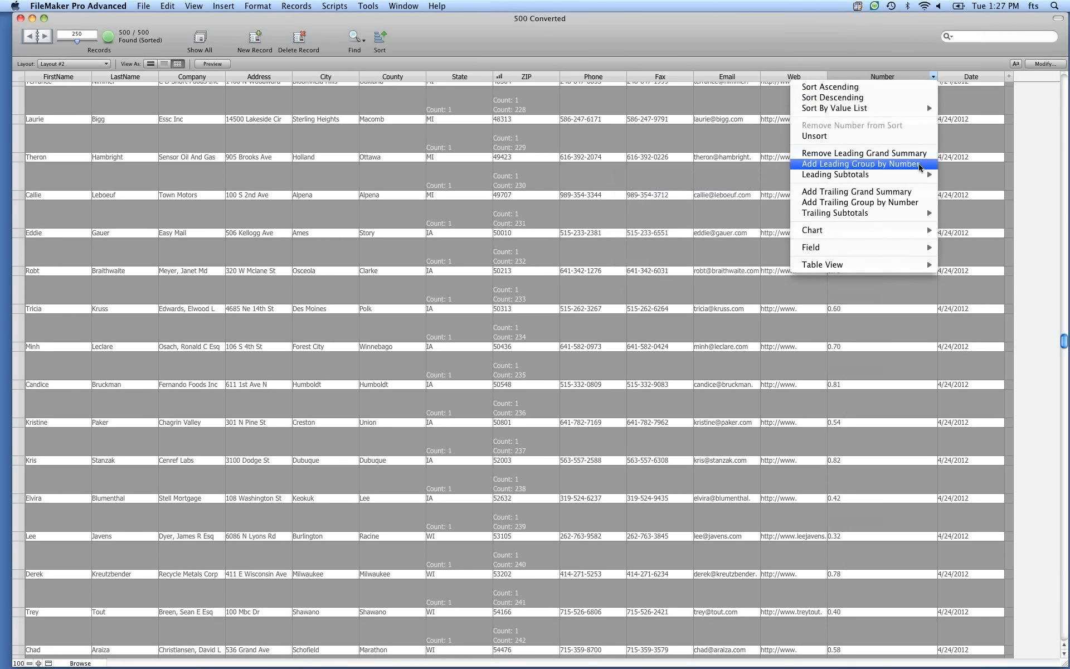
mouse_move(914, 177)
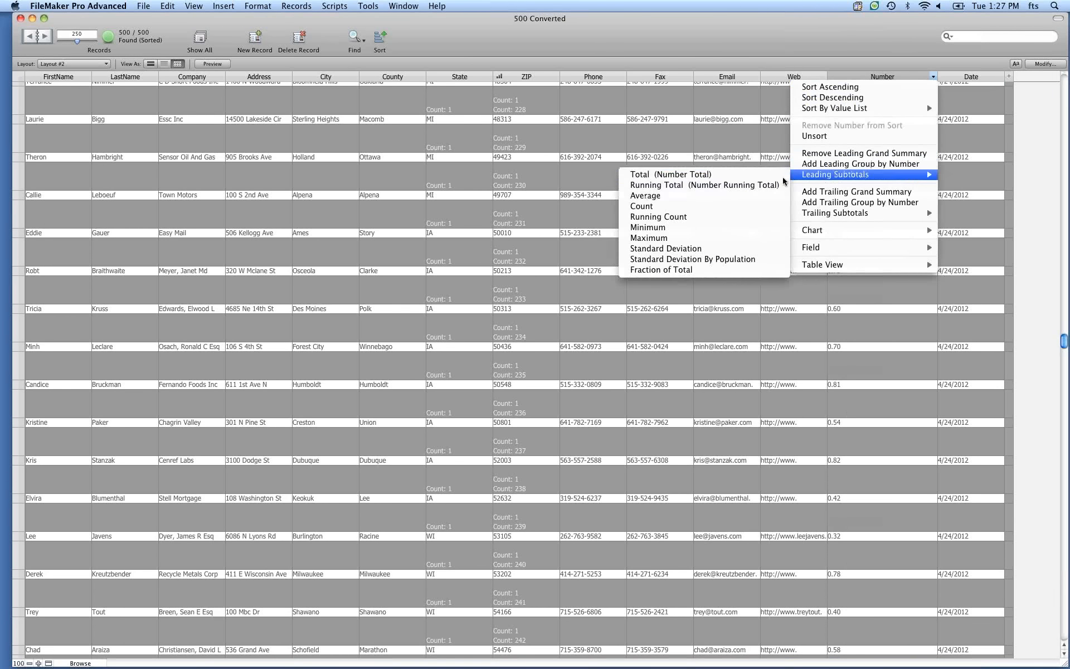
left_click(749, 180)
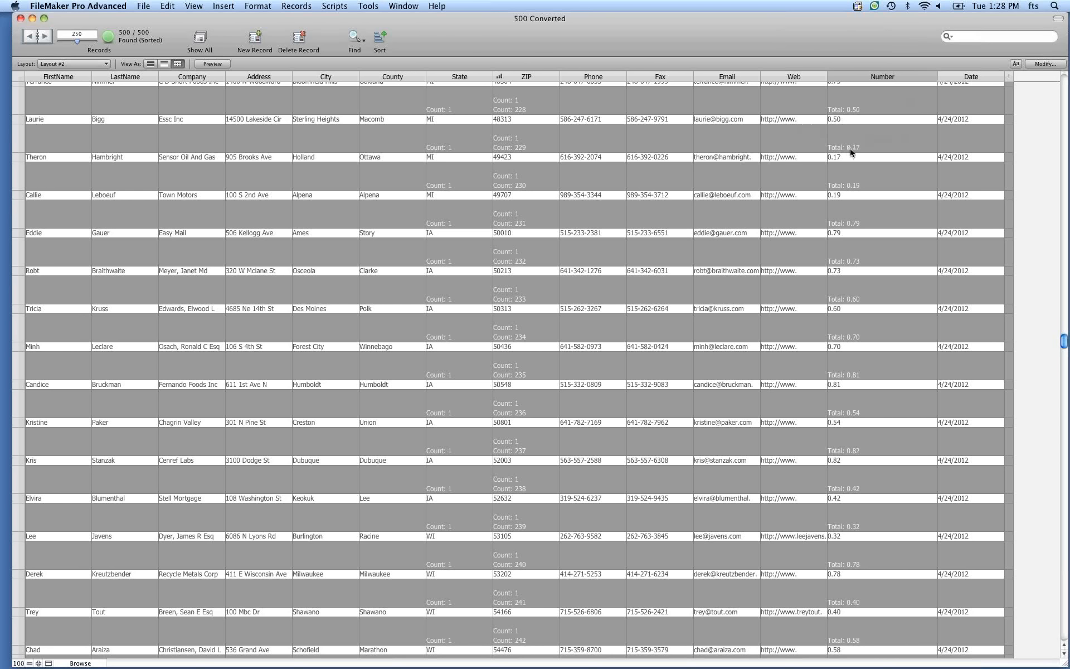
Remove the leading Total subtotal from the Number column.
left_click(934, 80)
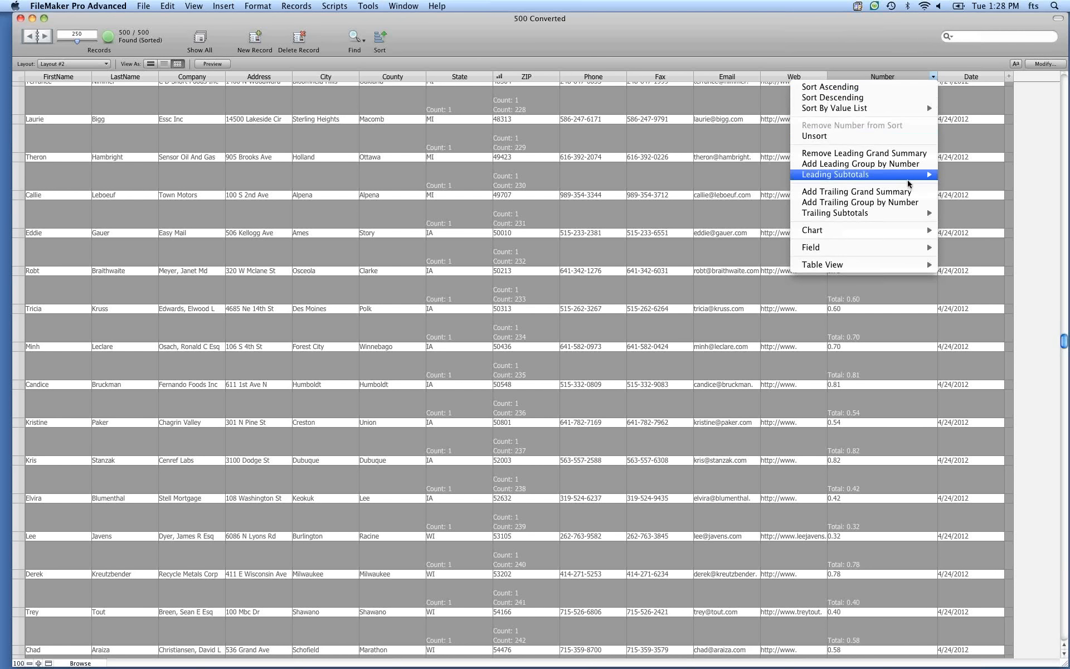
mouse_move(906, 179)
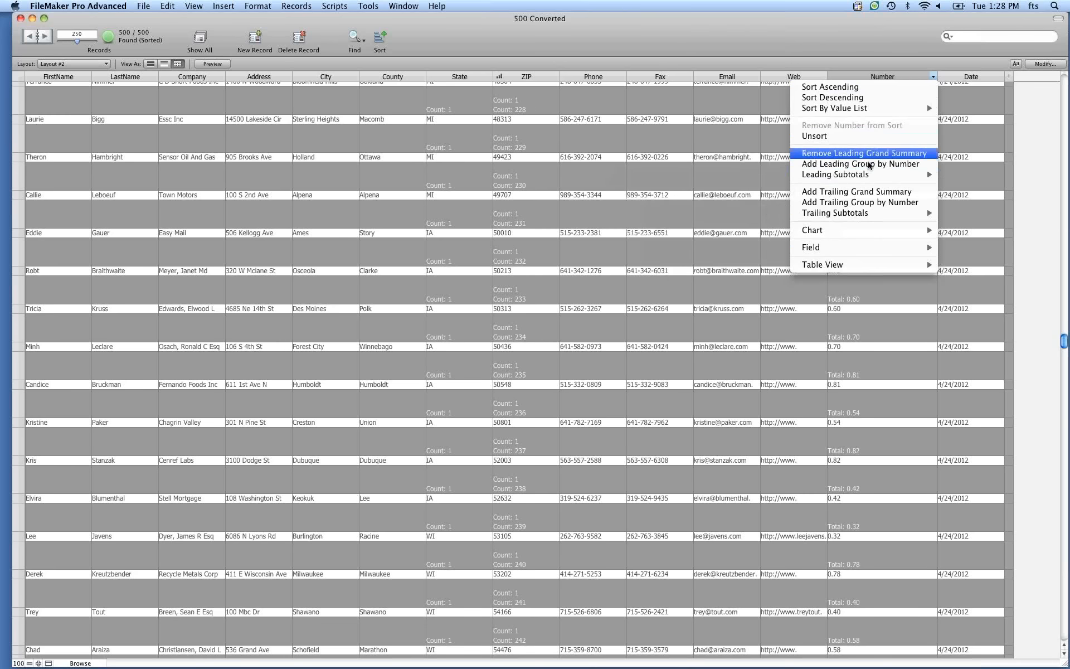
left_click(724, 177)
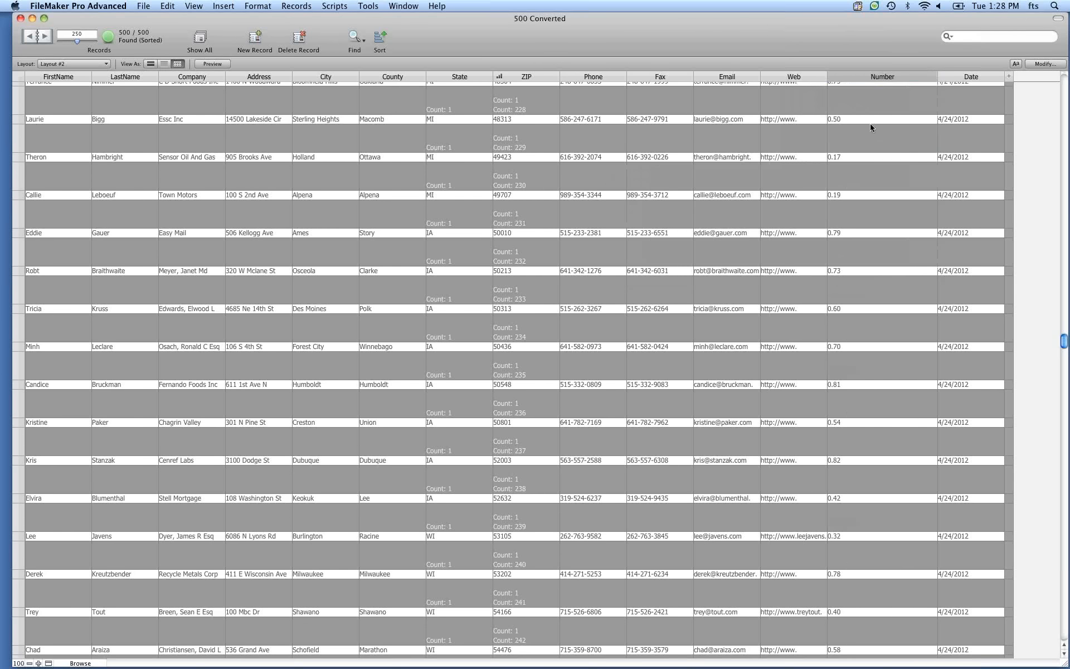
Make the Number field bold on the layout and save the layout changes.
key("super+l")
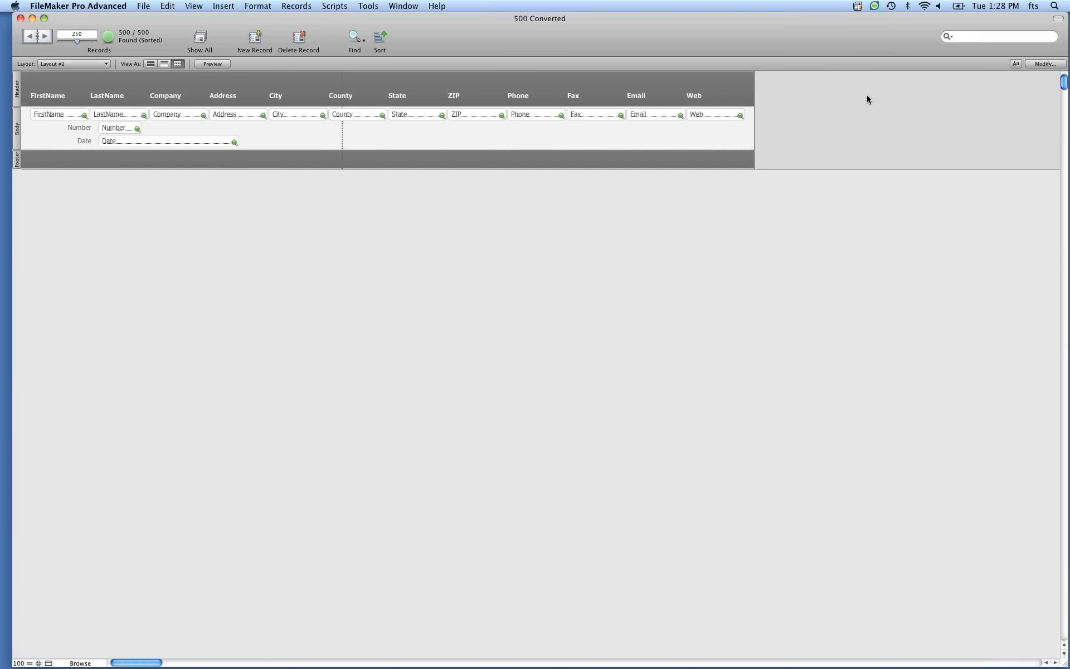
left_click(127, 129)
key("super+b")
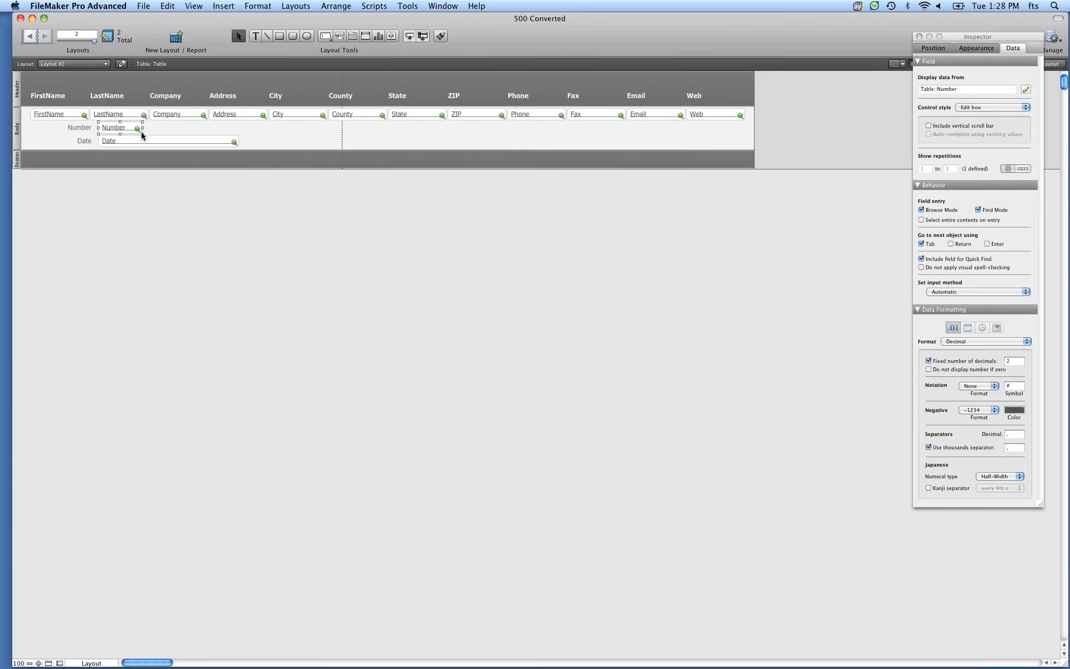
key("super+b")
key("super+l")
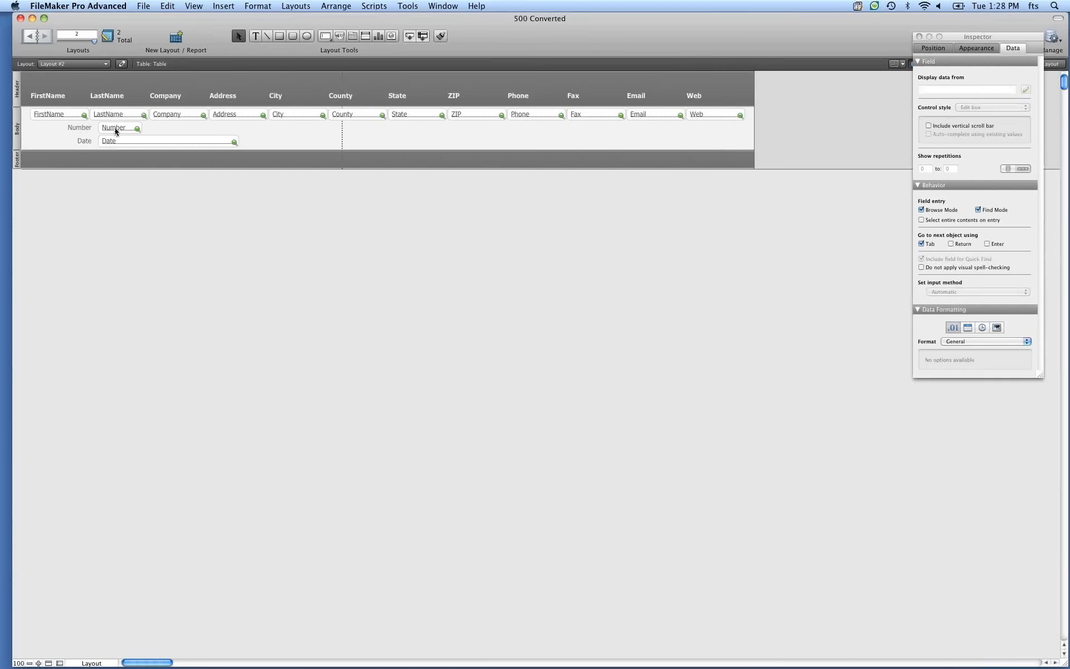
key("super+shift+b")
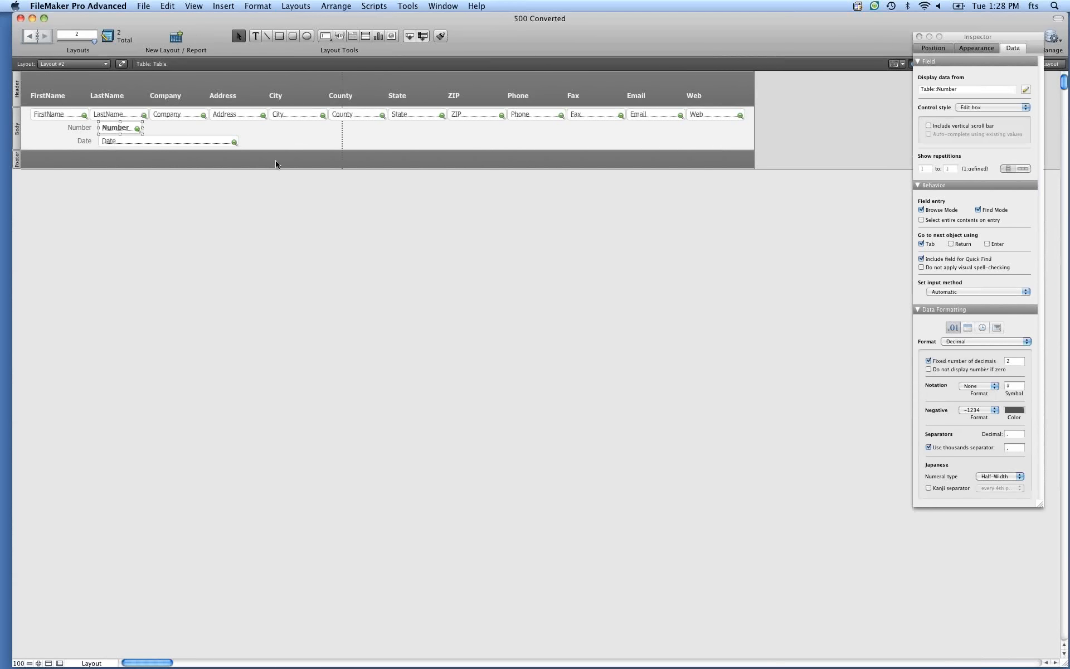
key("super+b")
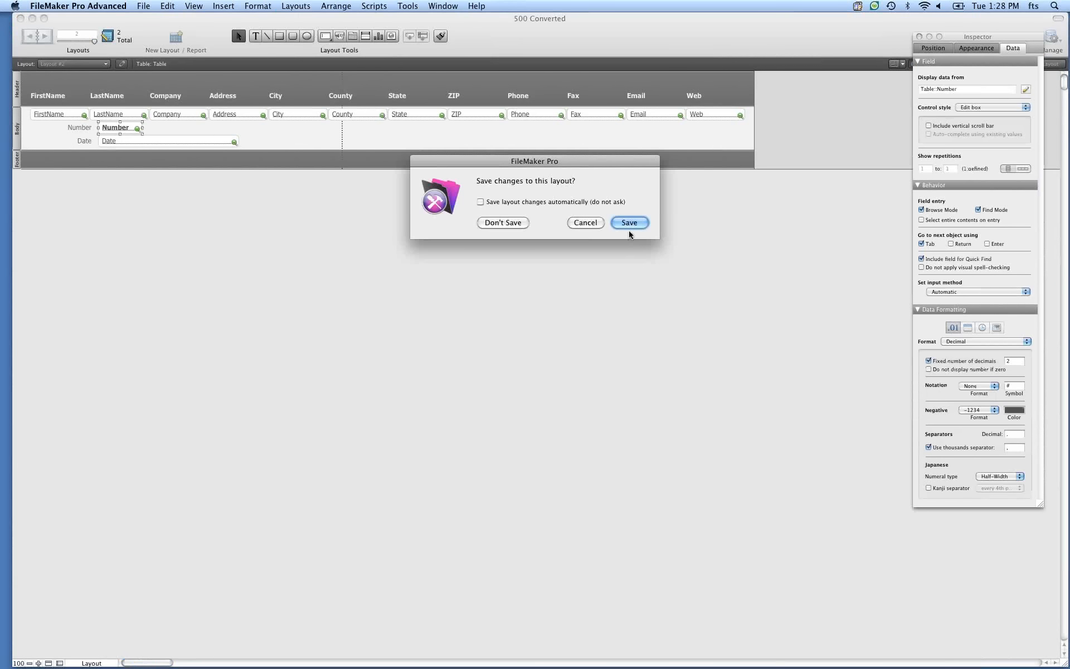
left_click(630, 224)
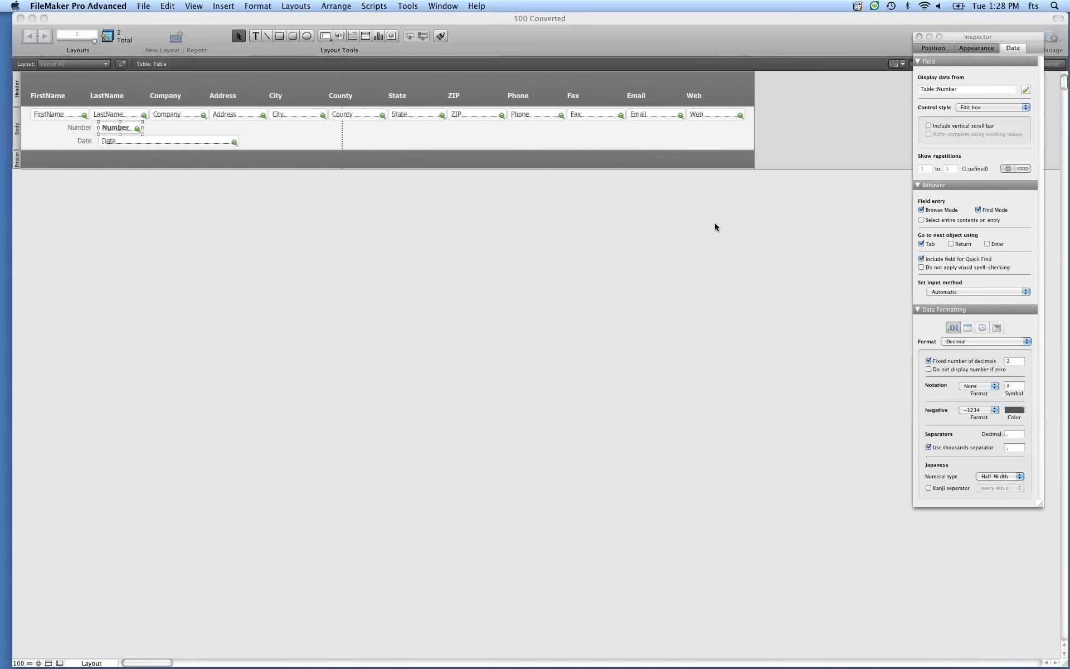
Add a leading Total subtotal to the Number column.
left_click(933, 76)
mouse_move(914, 175)
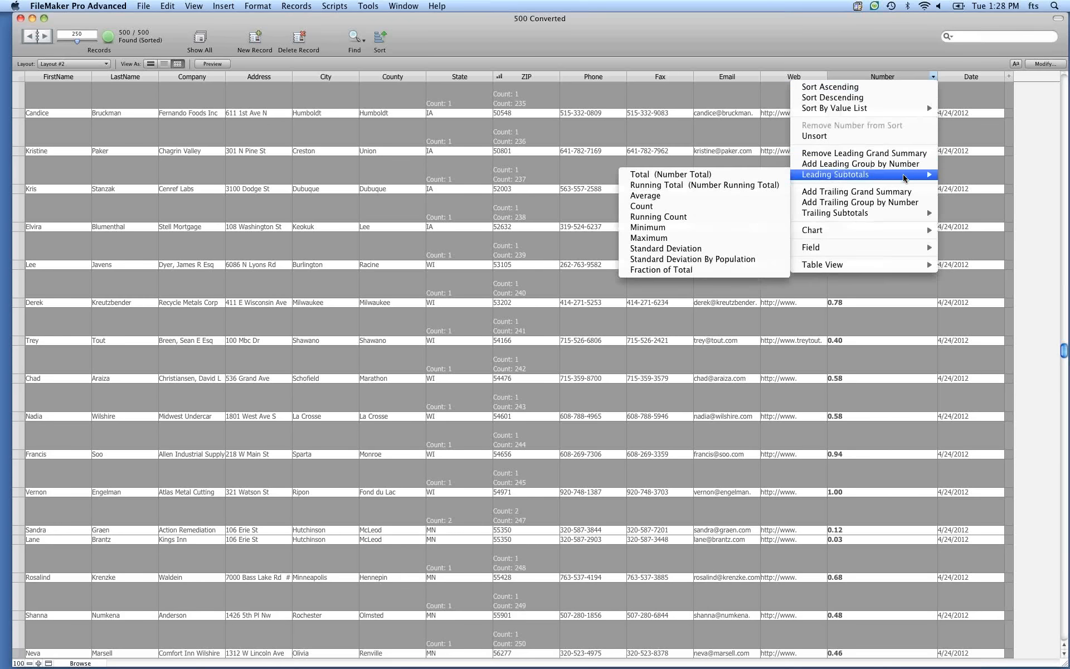
left_click(764, 174)
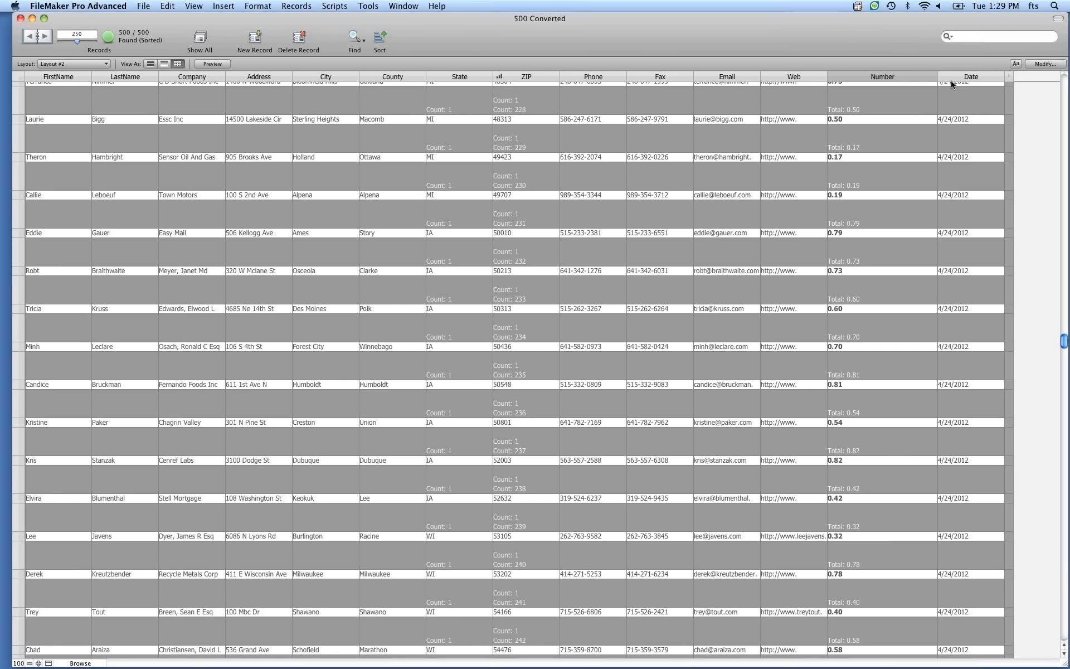
Delete the Number field from the layout and save the layout.
key("super+l")
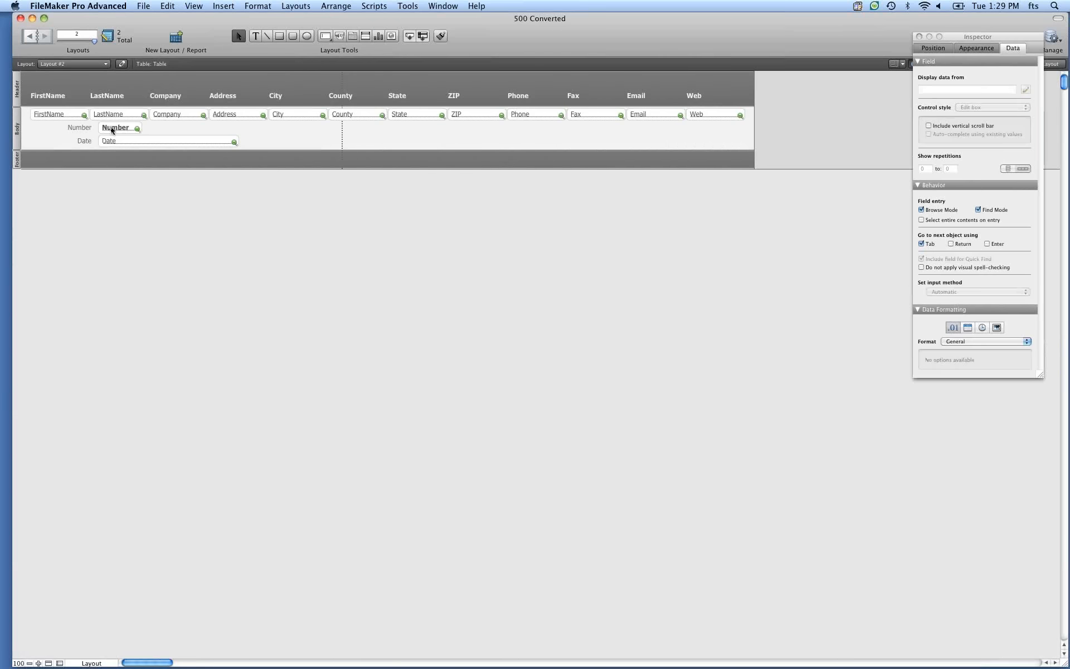
key("Delete")
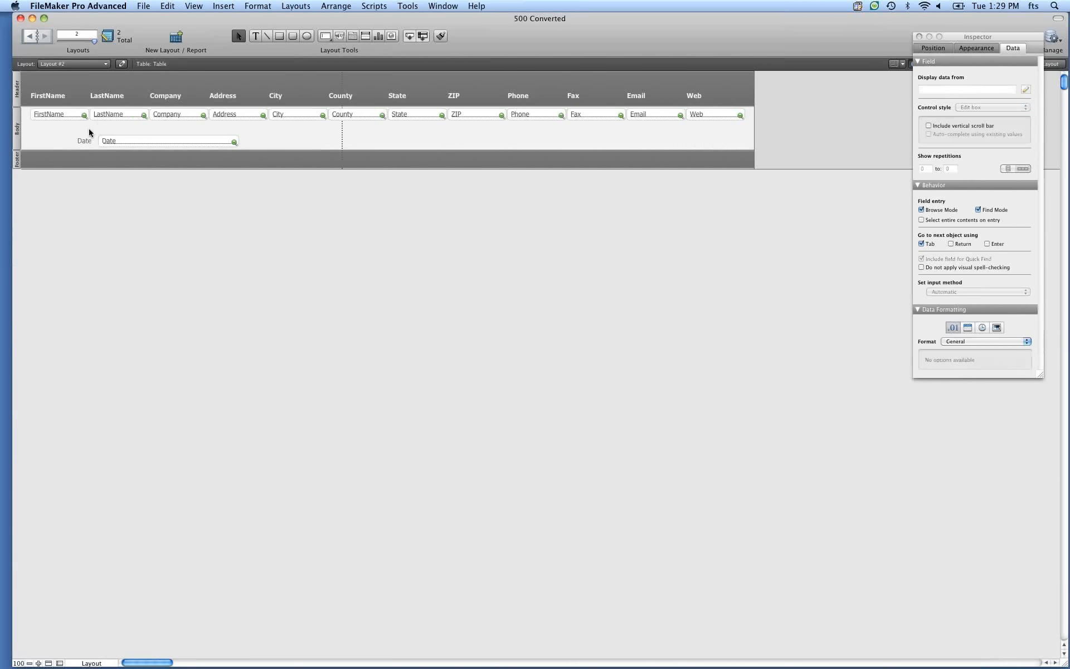
key("super+b")
key("Return")
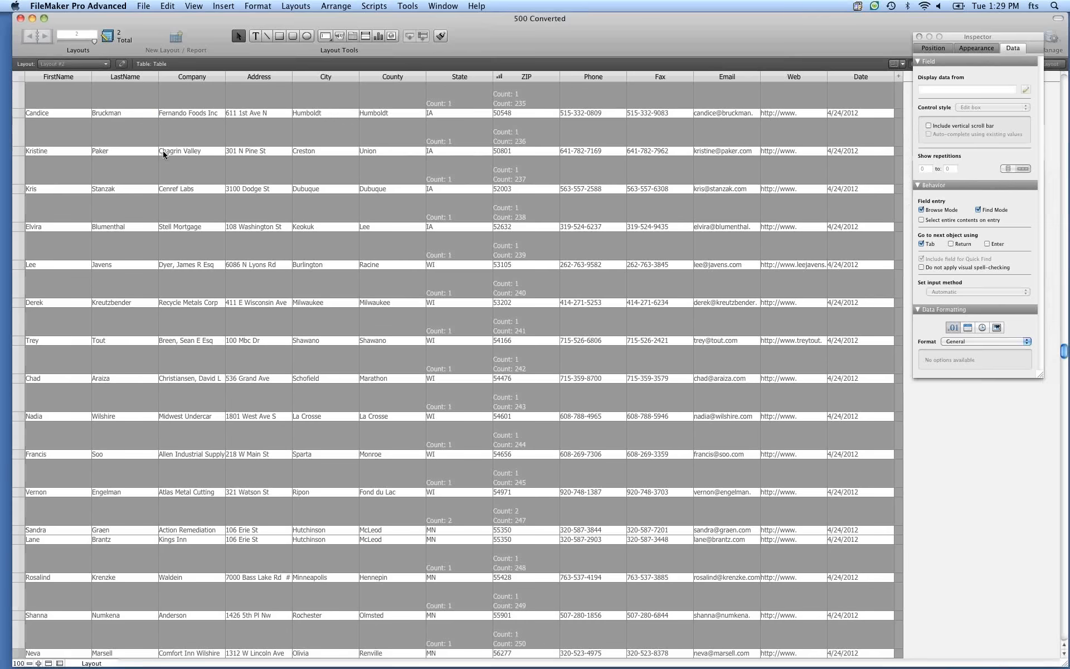
Add the Number field back to the table view's columns.
left_click(1045, 64)
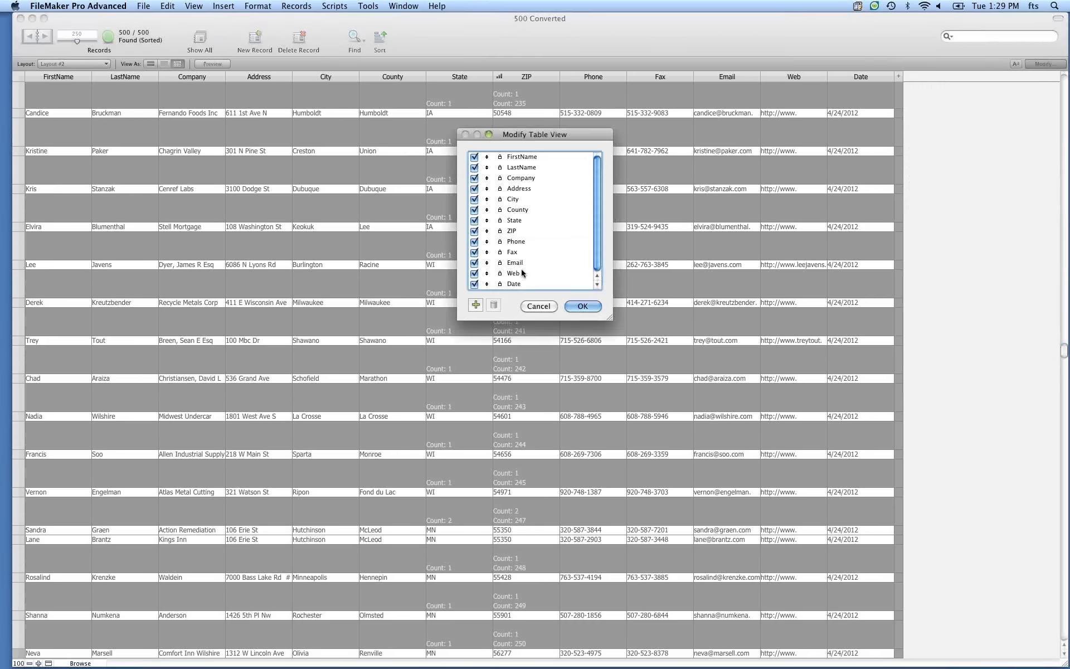
left_click(476, 303)
scroll(512, 192, "down", 5)
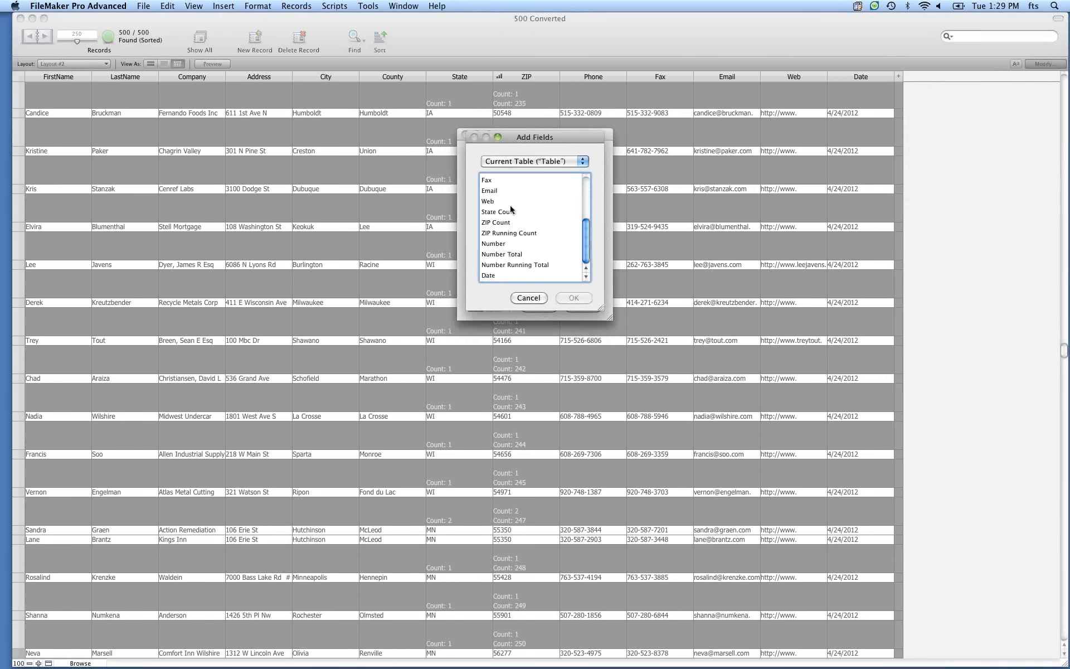
left_click(499, 244)
left_click(572, 297)
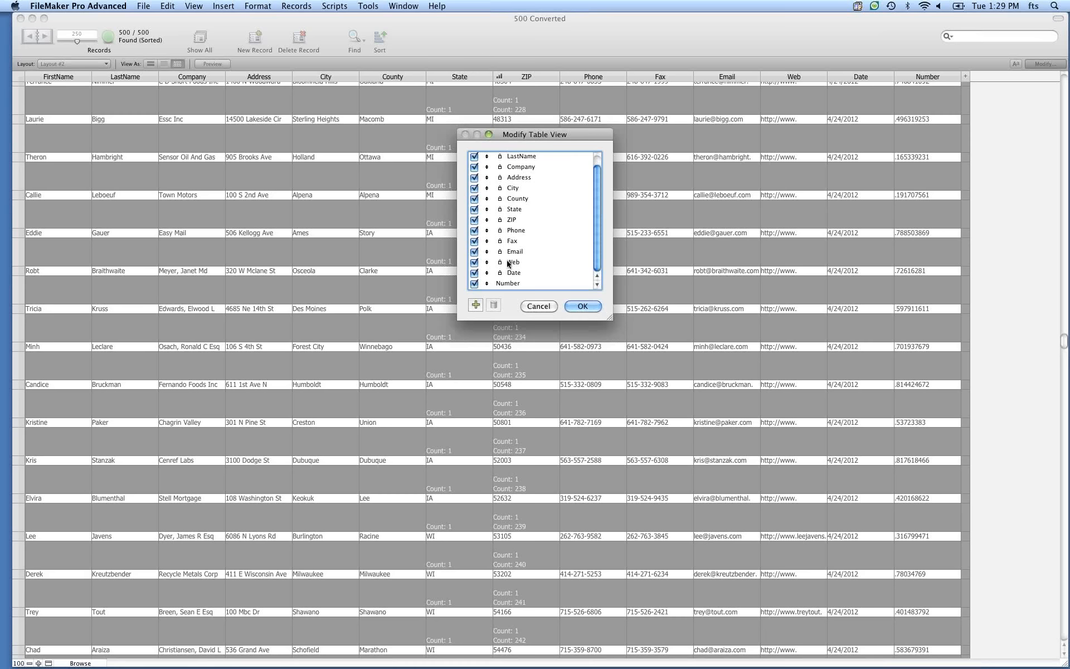
Hide the Date column in the table view and confirm the changes.
left_click(475, 273)
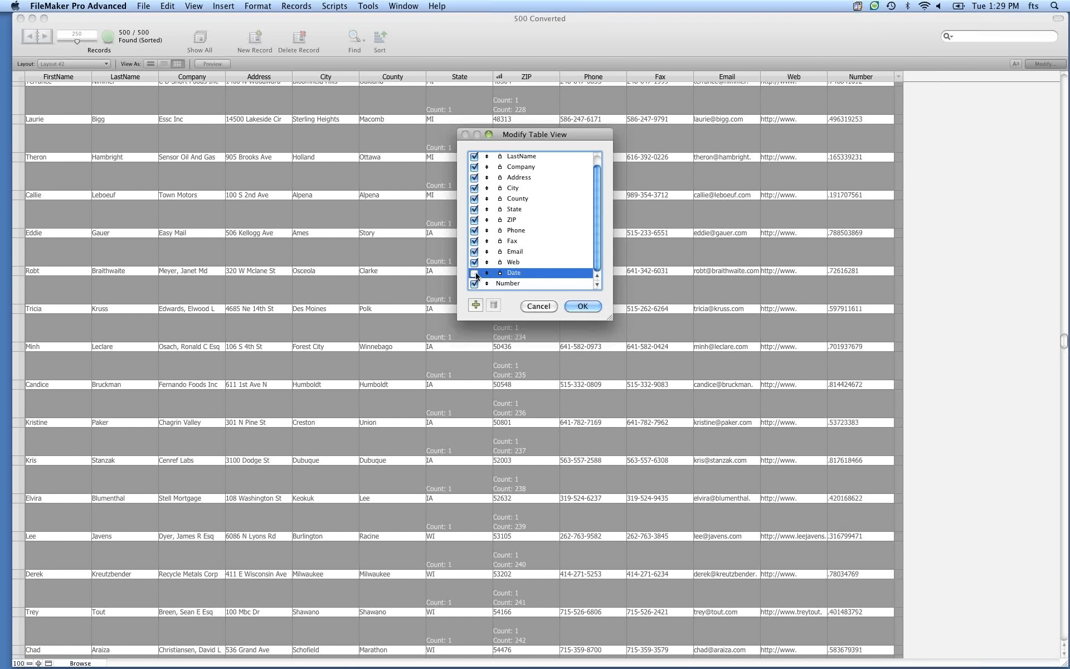
left_click(474, 273)
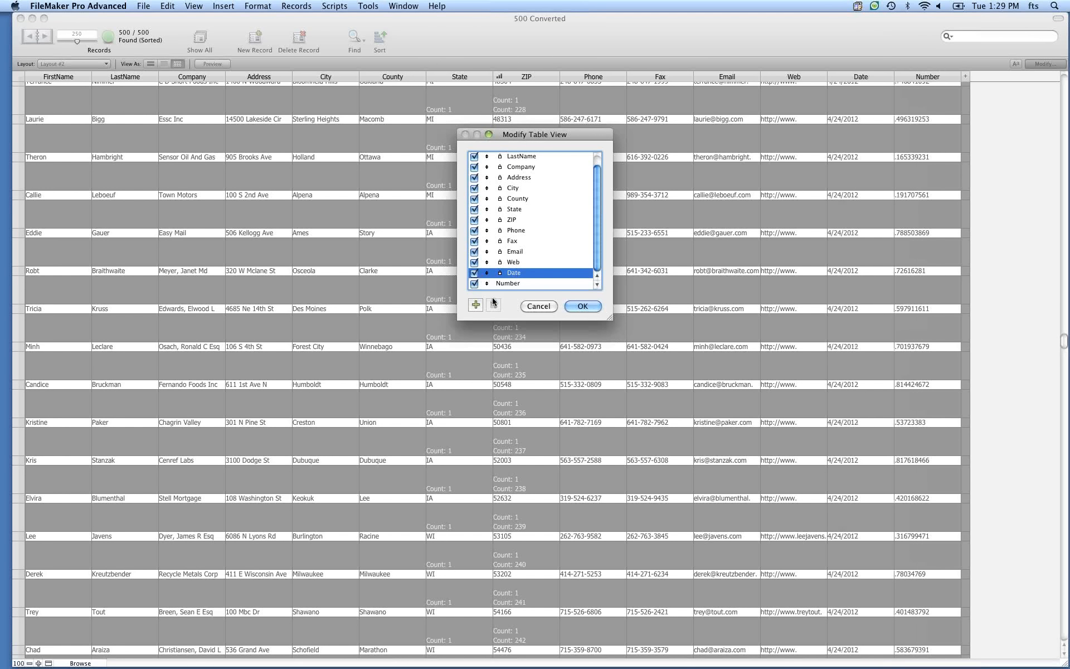
left_click(474, 274)
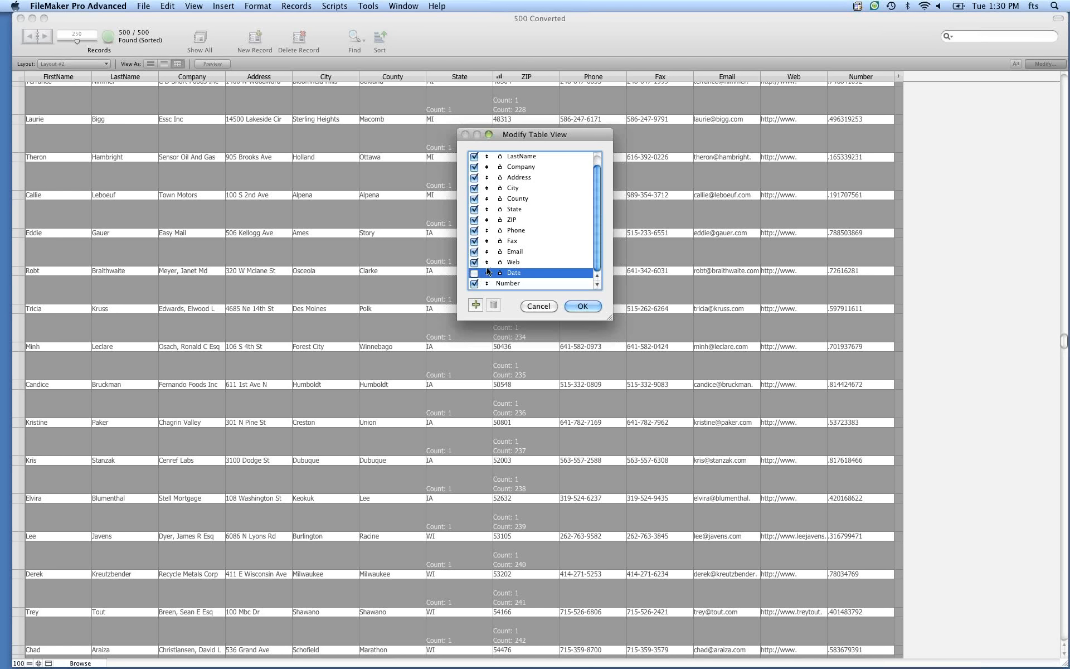
mouse_move(486, 272)
left_mouse_down()
mouse_move(480, 263)
mouse_move(489, 277)
left_mouse_up()
left_click(474, 261)
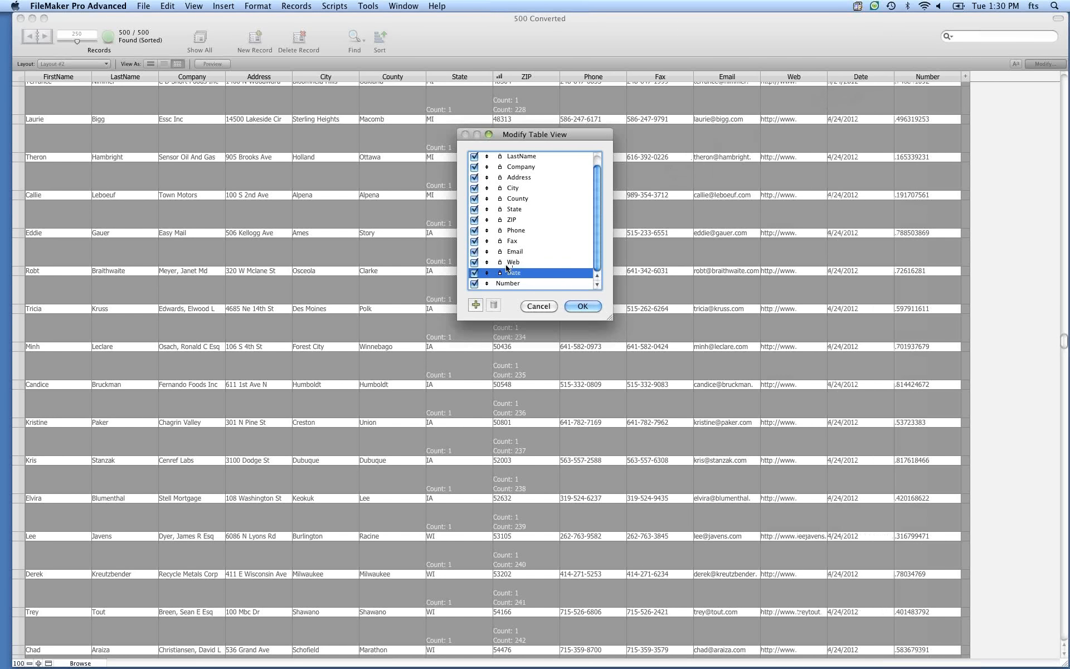
left_click(474, 273)
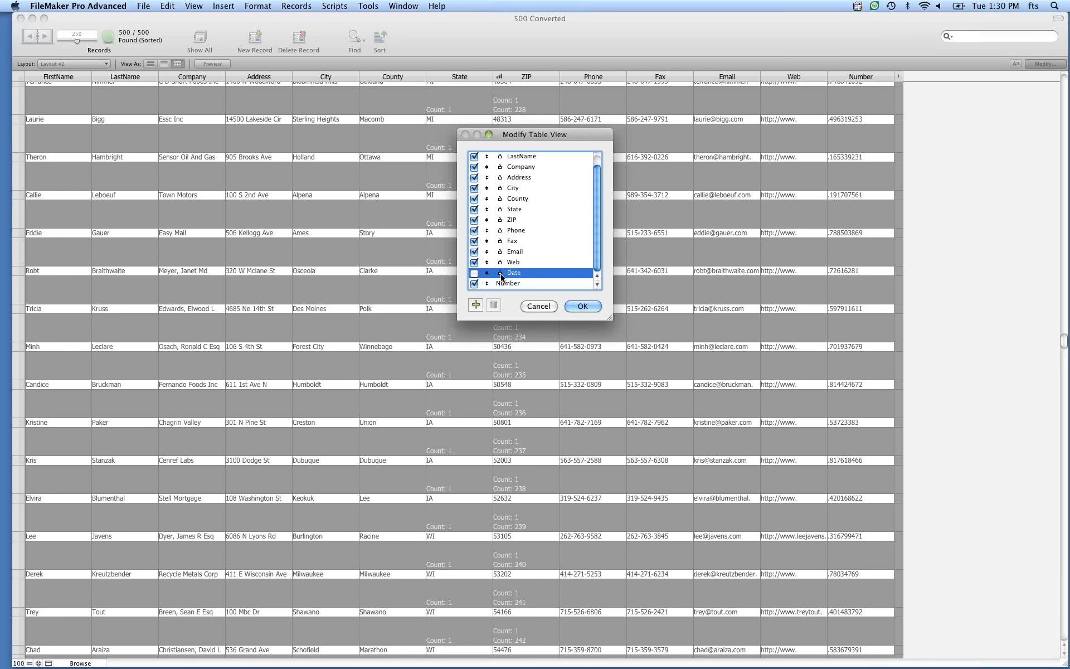
left_click(474, 284)
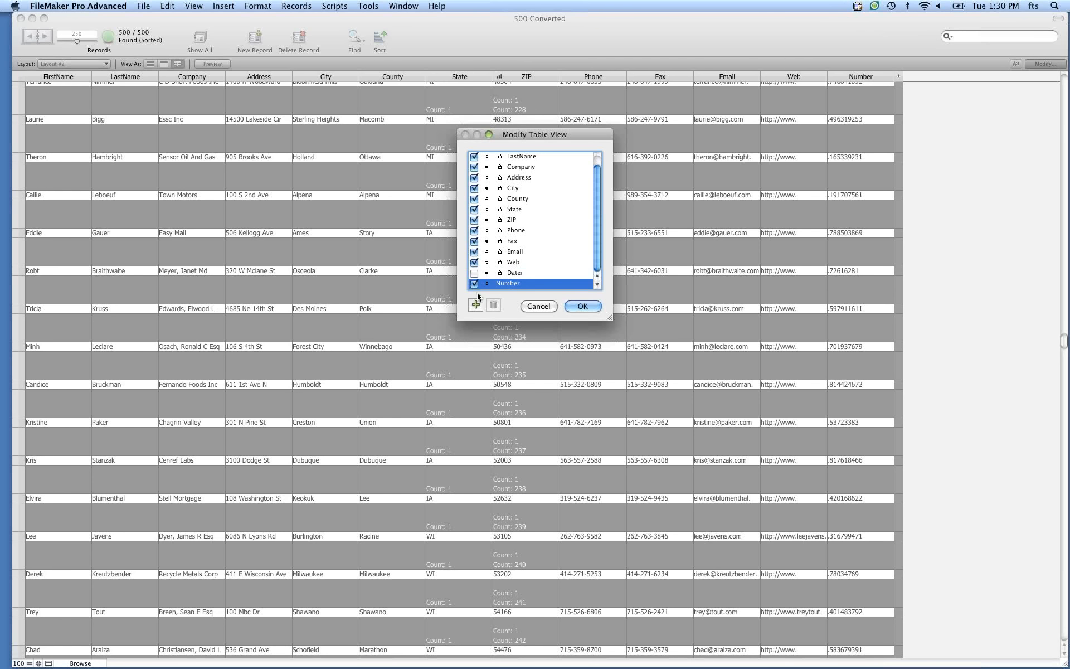
left_click(474, 284)
left_click(583, 306)
Add a leading Total subtotal to the Number column again.
key("super+l")
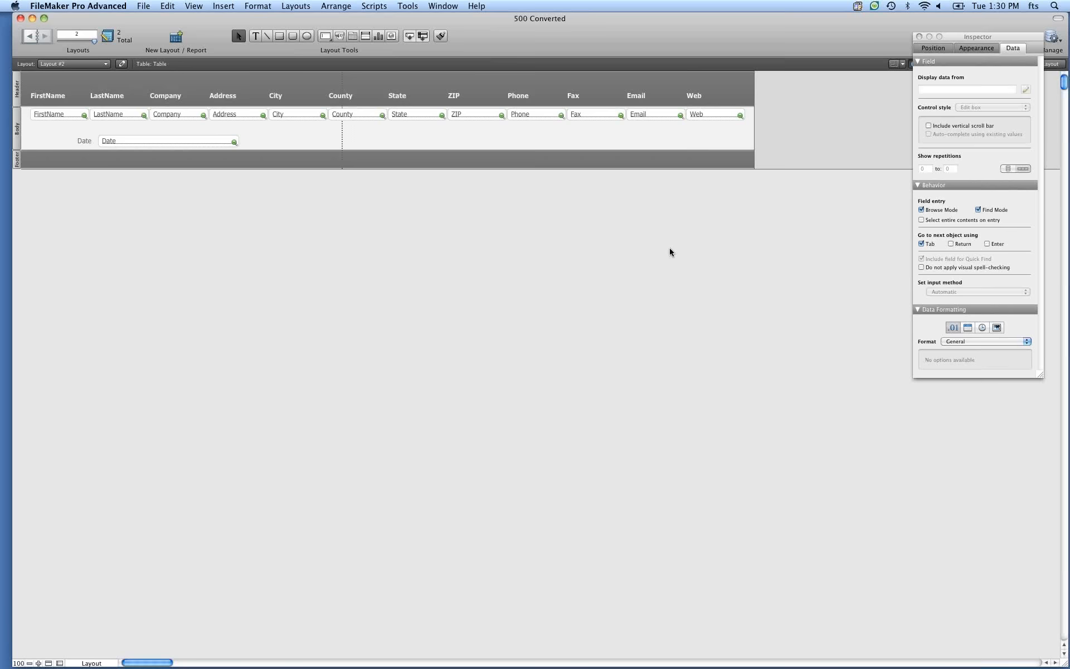
key("super+b")
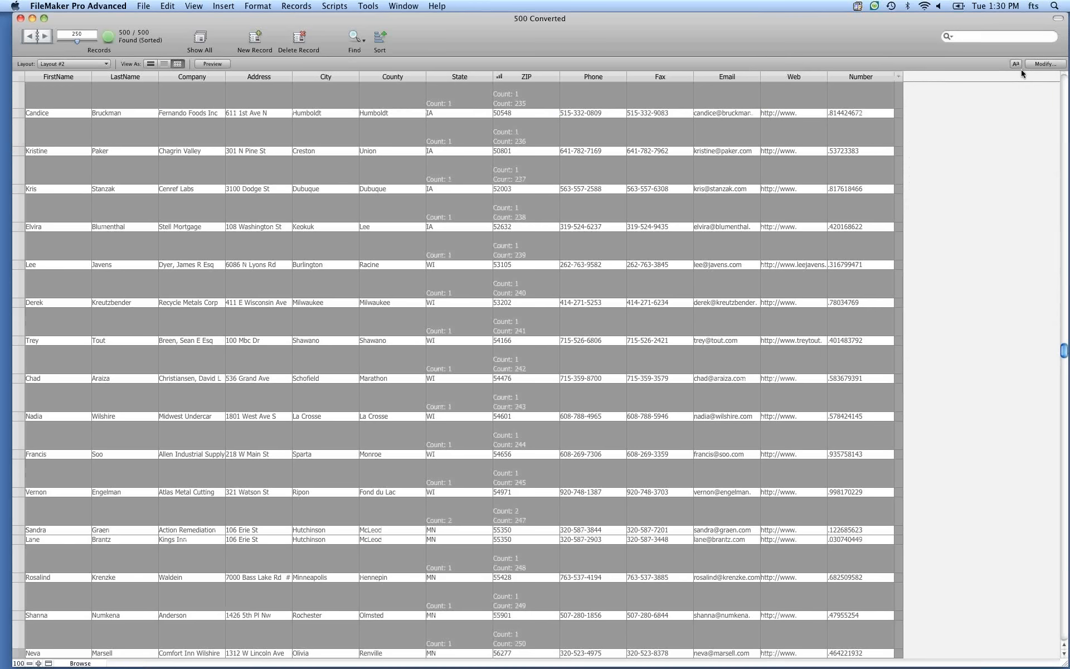
left_click(888, 77)
mouse_move(942, 175)
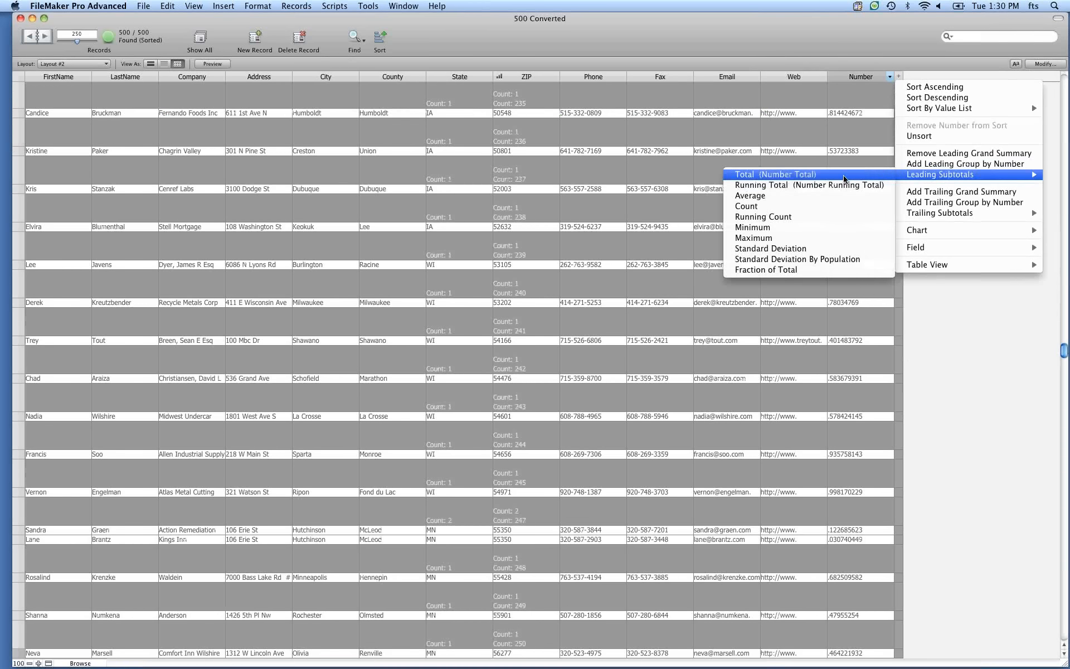
left_click(863, 179)
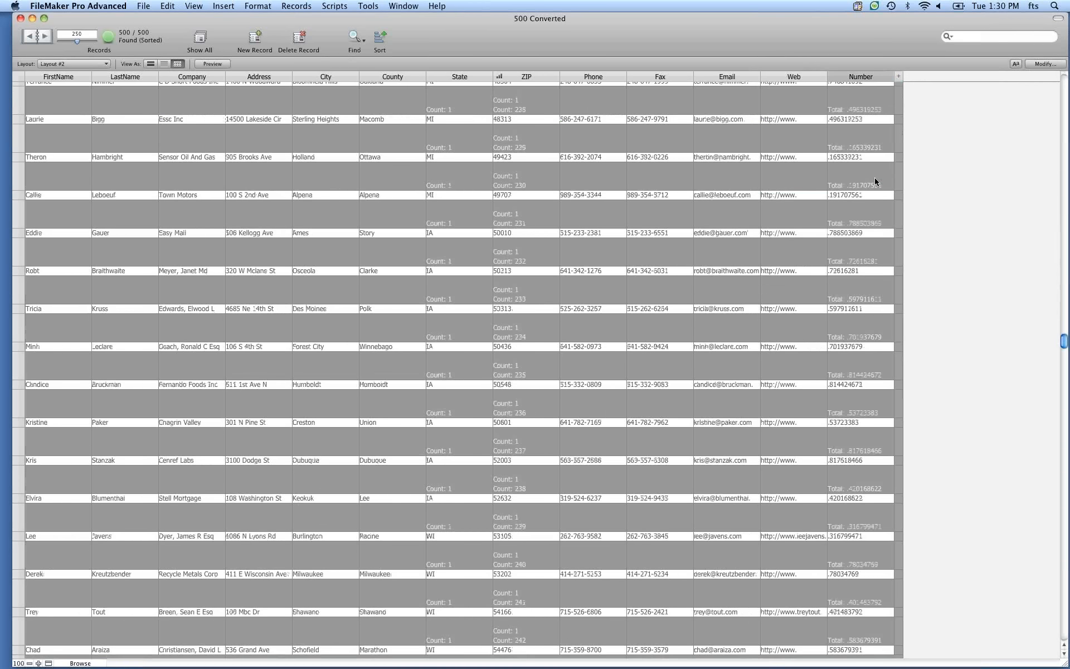
Place a Number Total field with its label on the layout beside the Date field.
key("super+l")
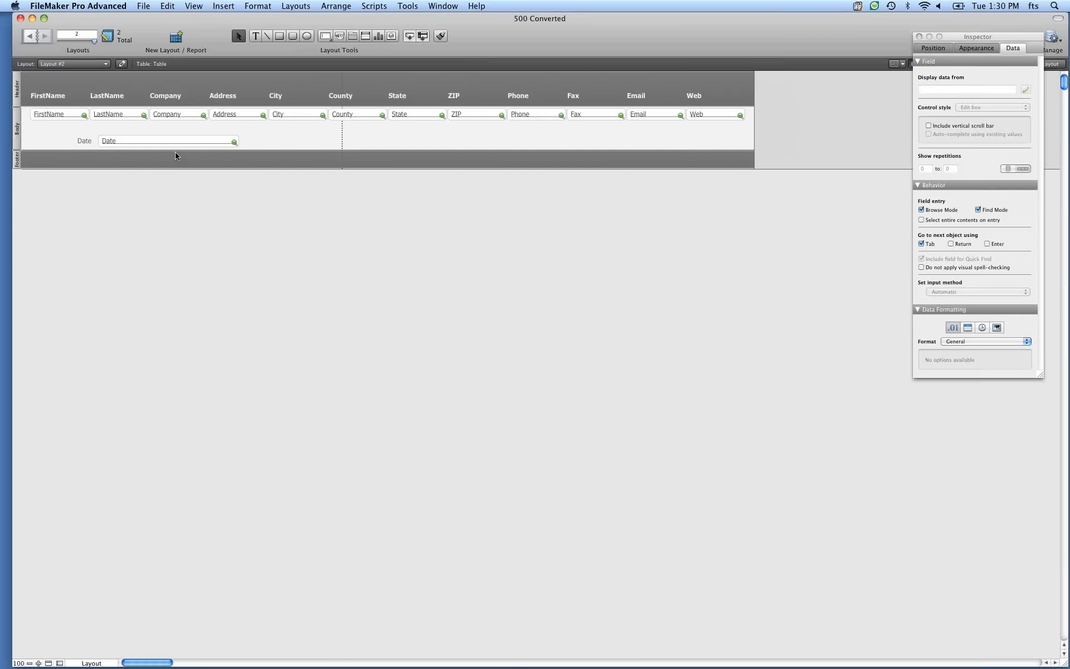
left_click_drag(150, 145, 346, 140)
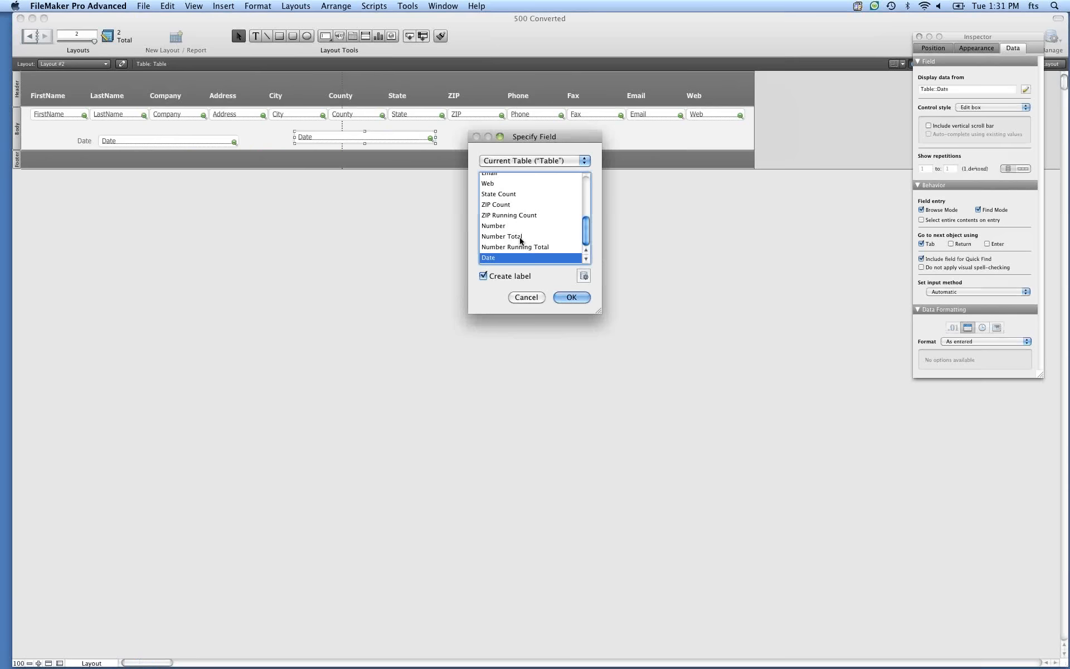
left_click(517, 236)
left_click(569, 298)
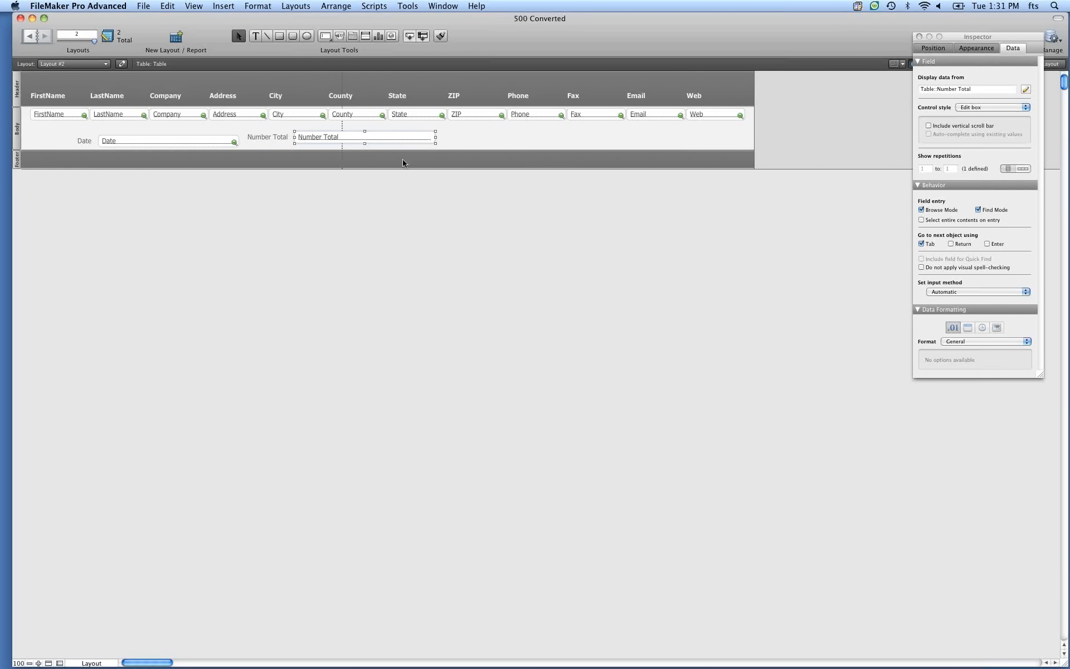
Format the Number Total field as bold Decimal with 2 fixed decimals and save the layout.
key("super+b")
left_click(959, 341)
left_click(956, 363)
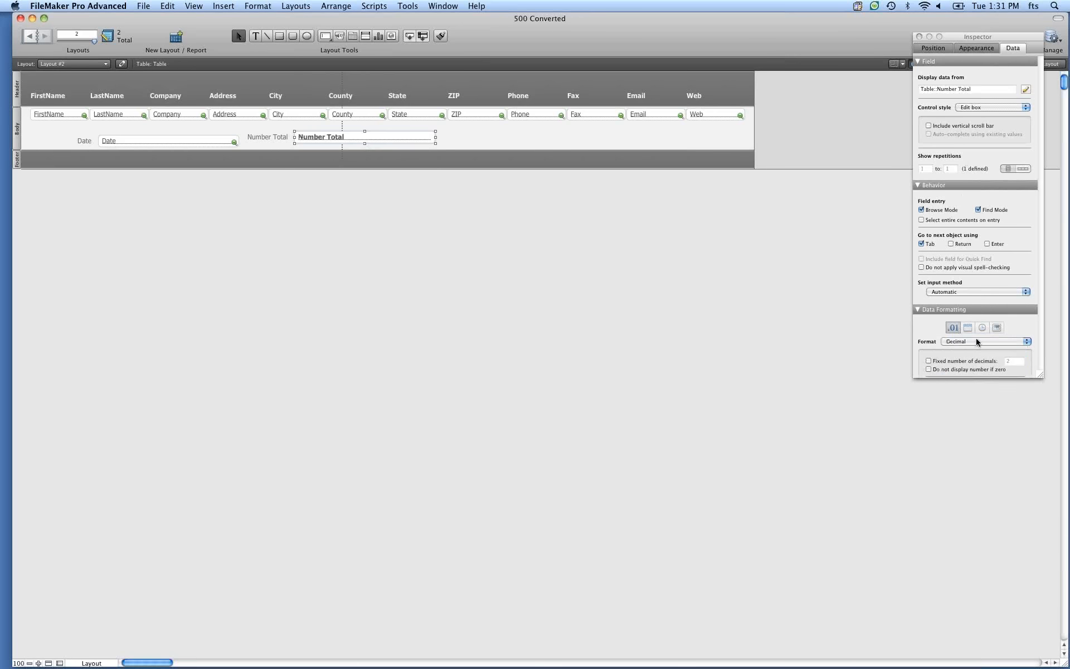
key("super+b")
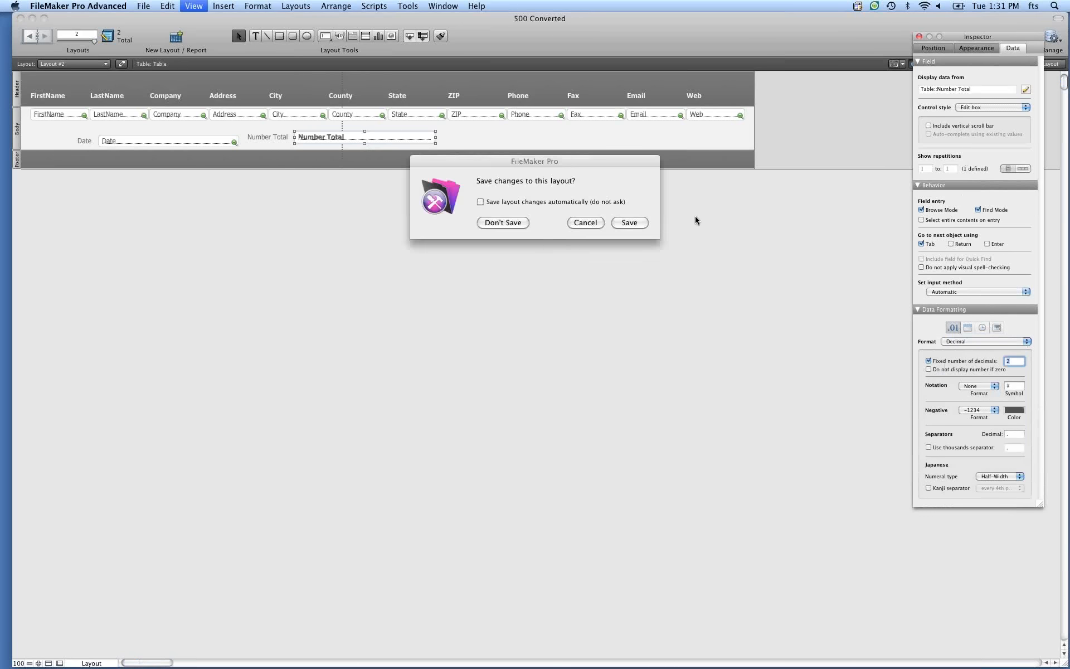
key("Return")
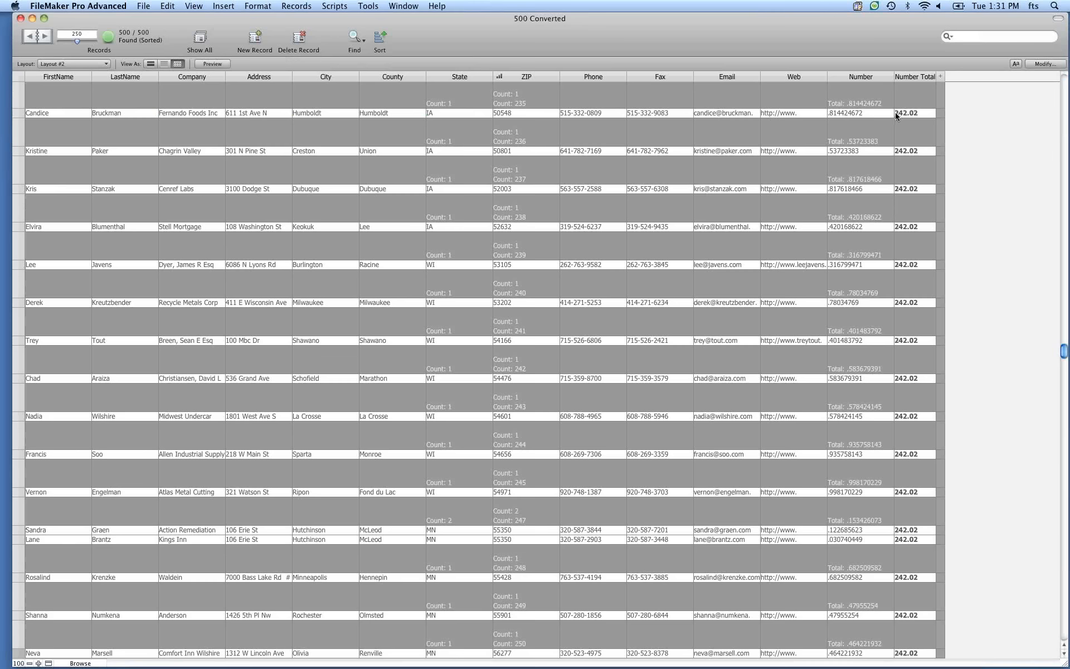
Reset the table view from the Number Total column's menu.
left_click(932, 76)
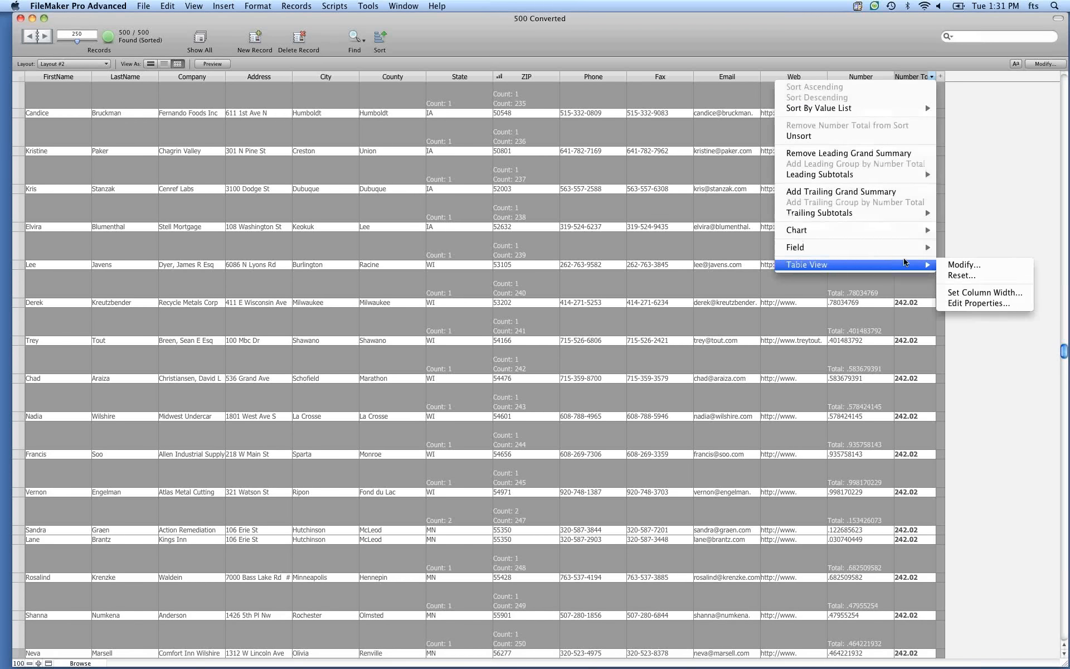
mouse_move(877, 247)
left_click(972, 276)
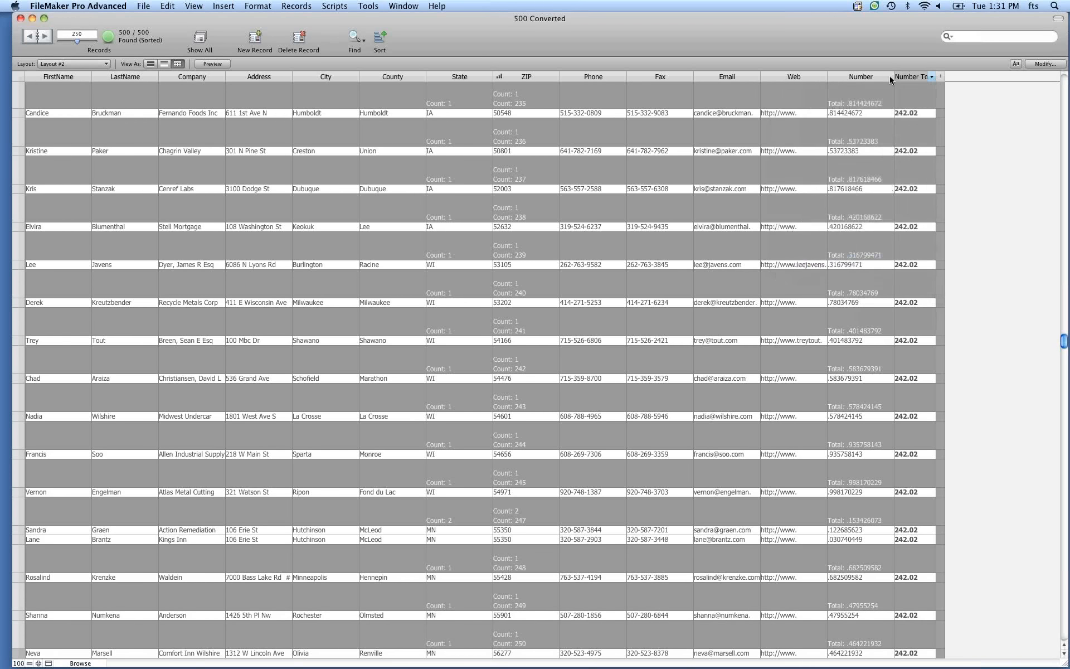
Remove the leading Total subtotal from the Number column and add it back again.
left_click(889, 77)
mouse_move(945, 212)
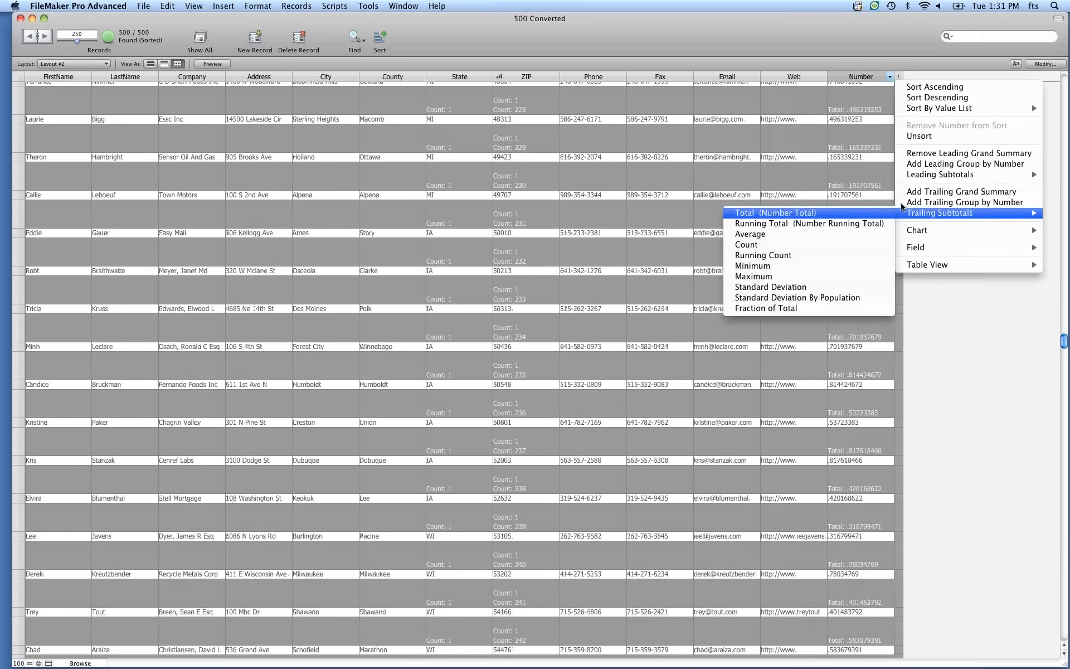
mouse_move(930, 175)
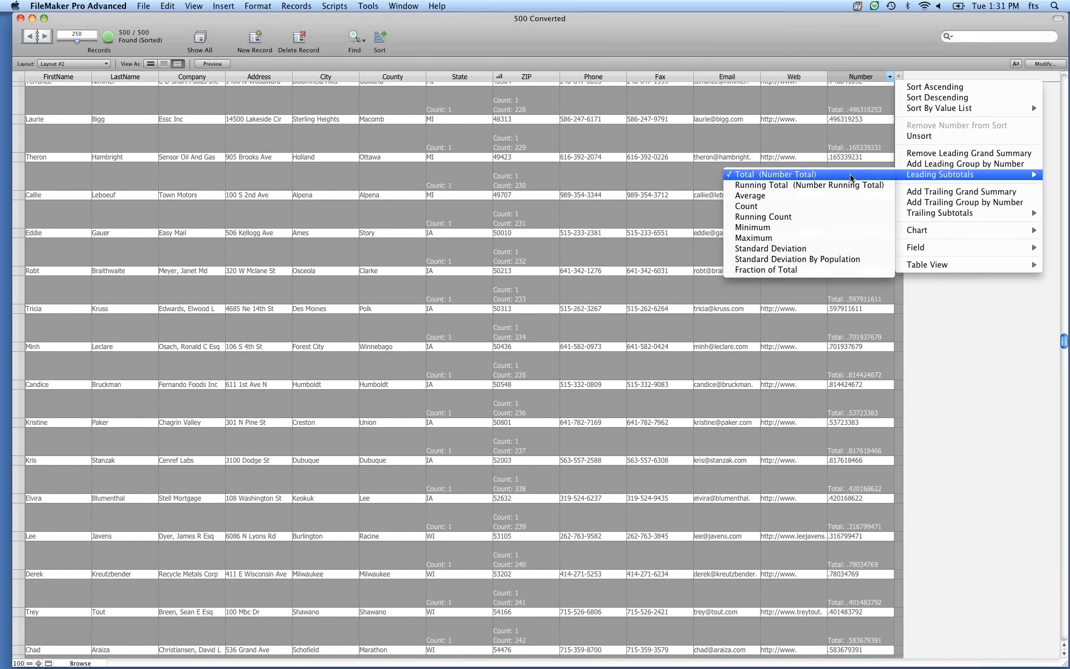
left_click(780, 175)
left_click(889, 77)
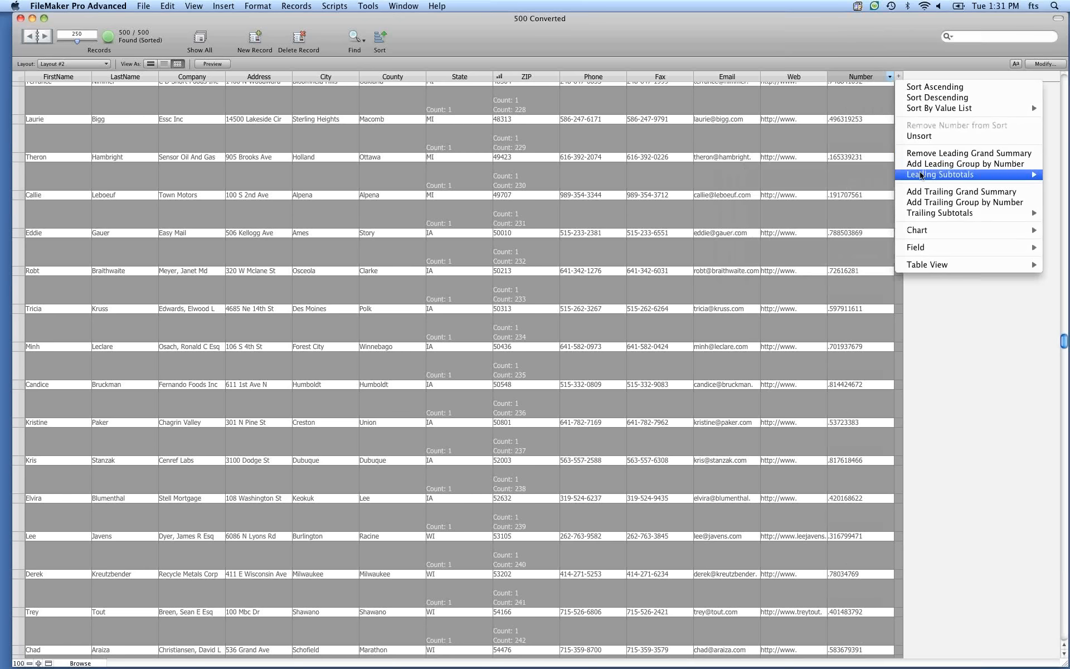
left_click(848, 175)
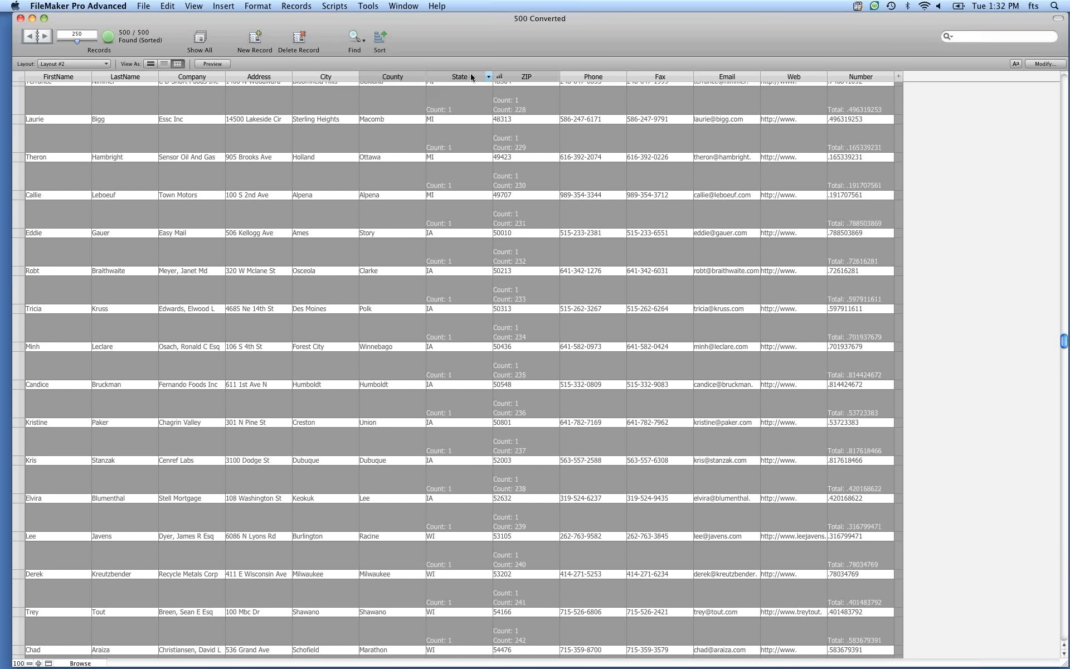
Sort the records ascending by State and review the sort order without changing it.
left_click(487, 77)
left_click(518, 85)
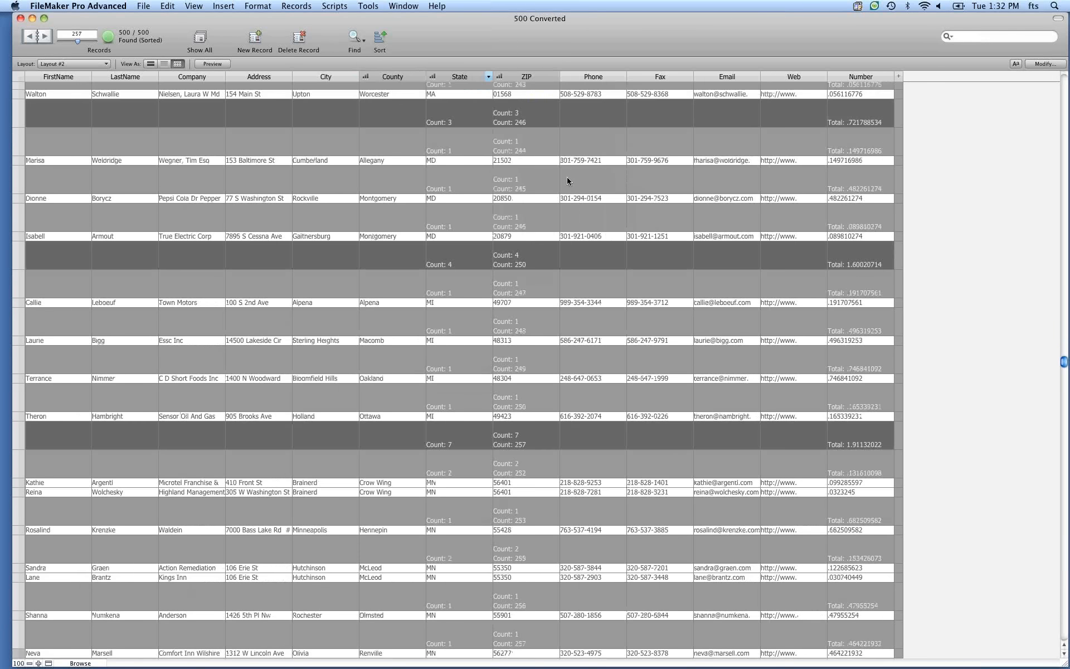
scroll(566, 176, "up", 3)
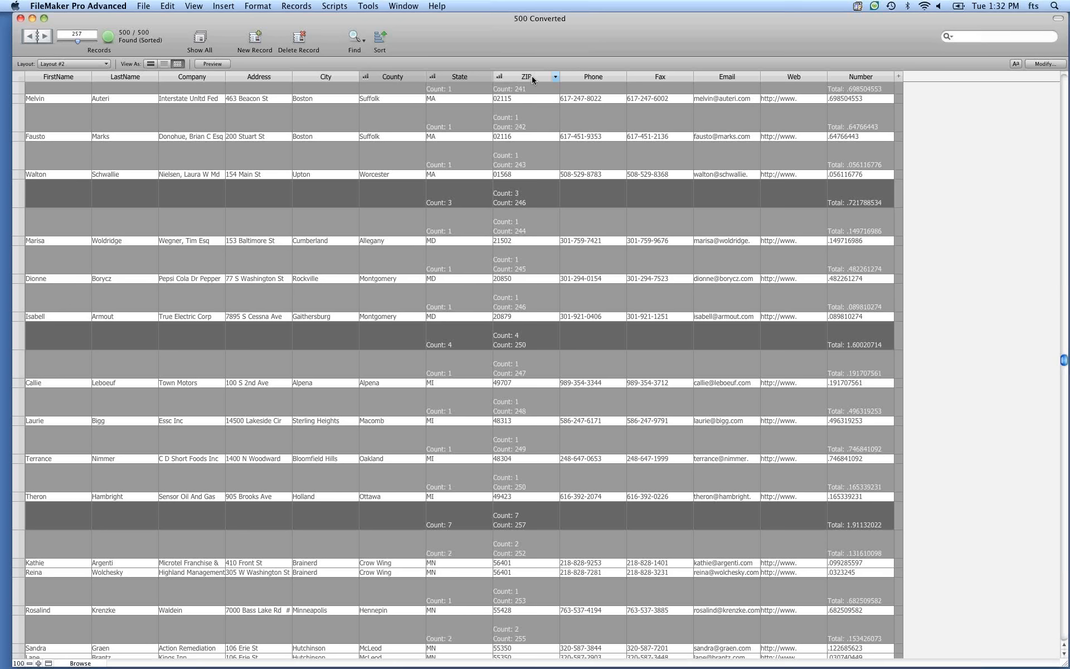
left_click(555, 77)
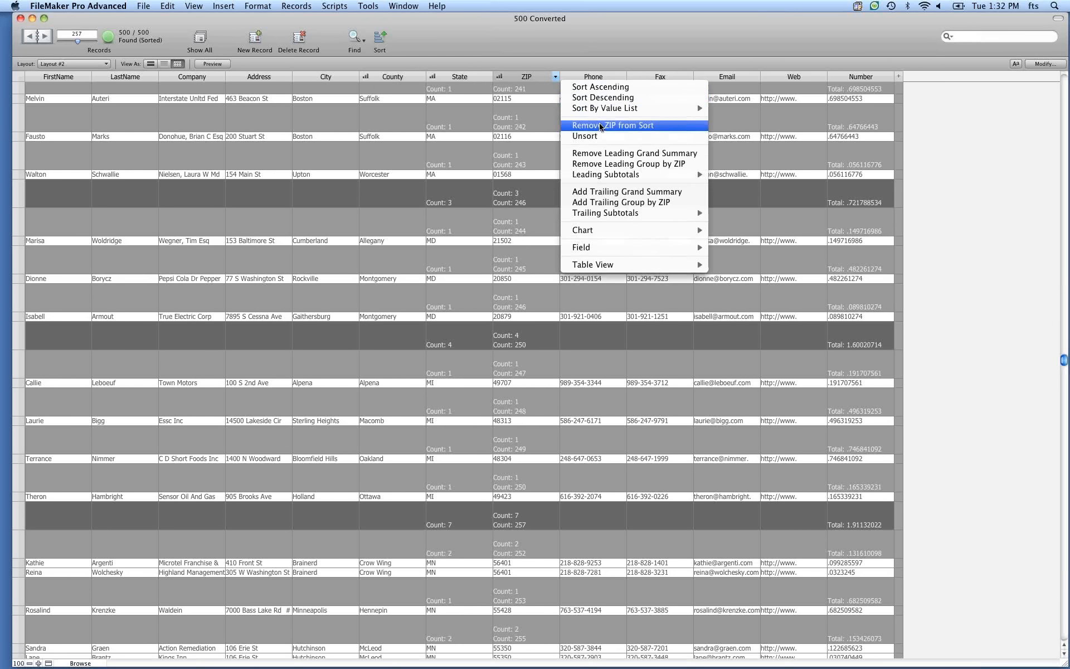
left_click(552, 40)
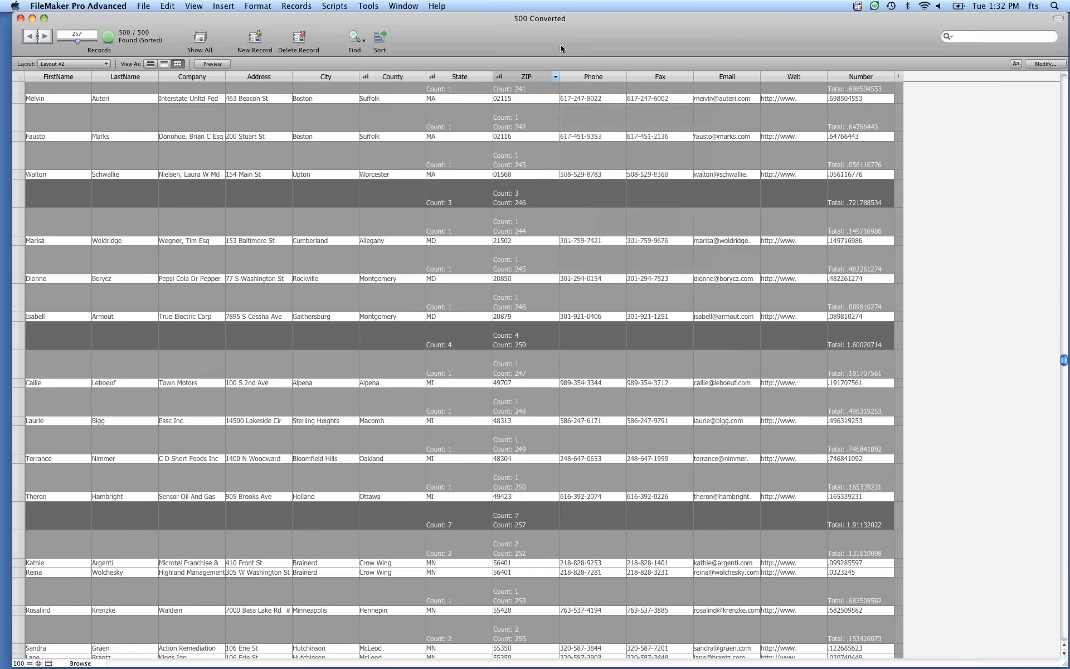
key("super+s")
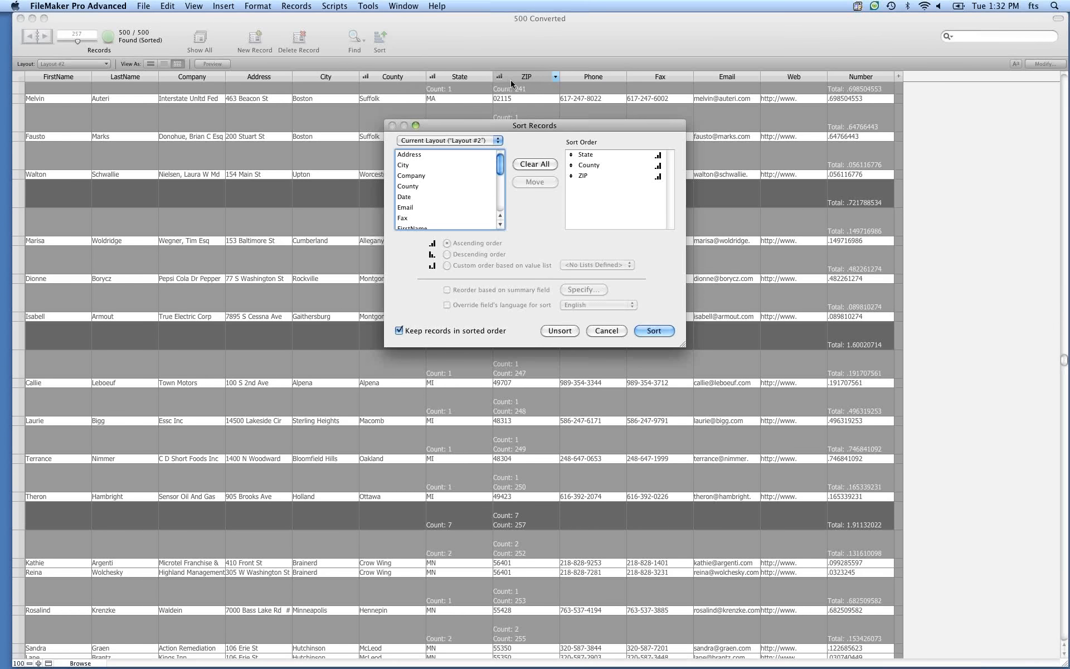
left_click(604, 331)
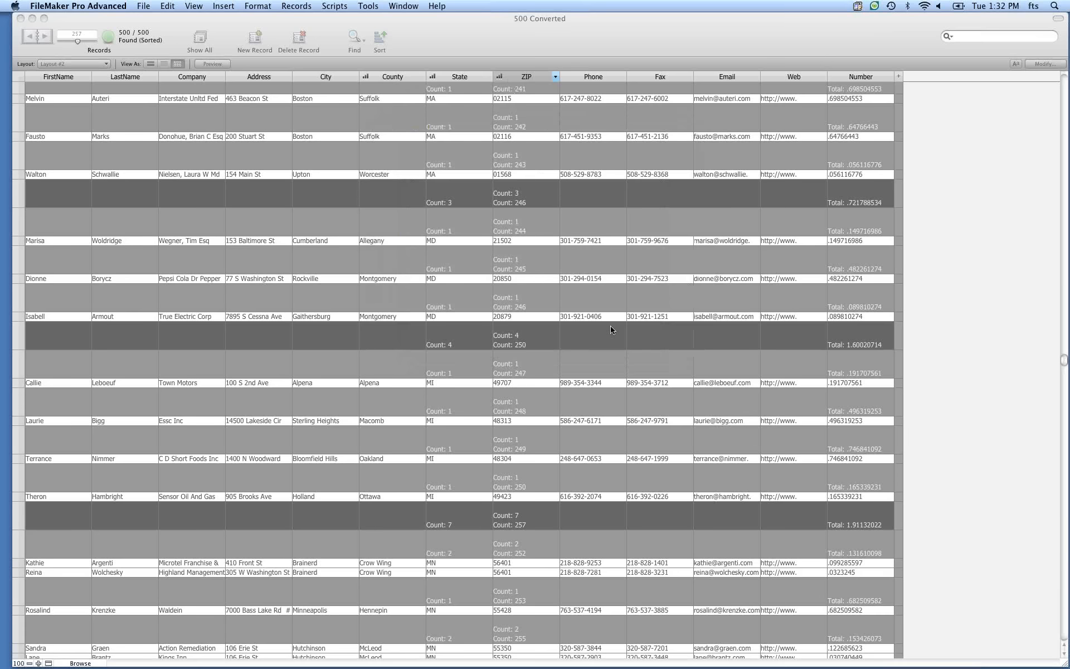
Remove ZIP from the sort order and re-sort the records.
left_click(556, 78)
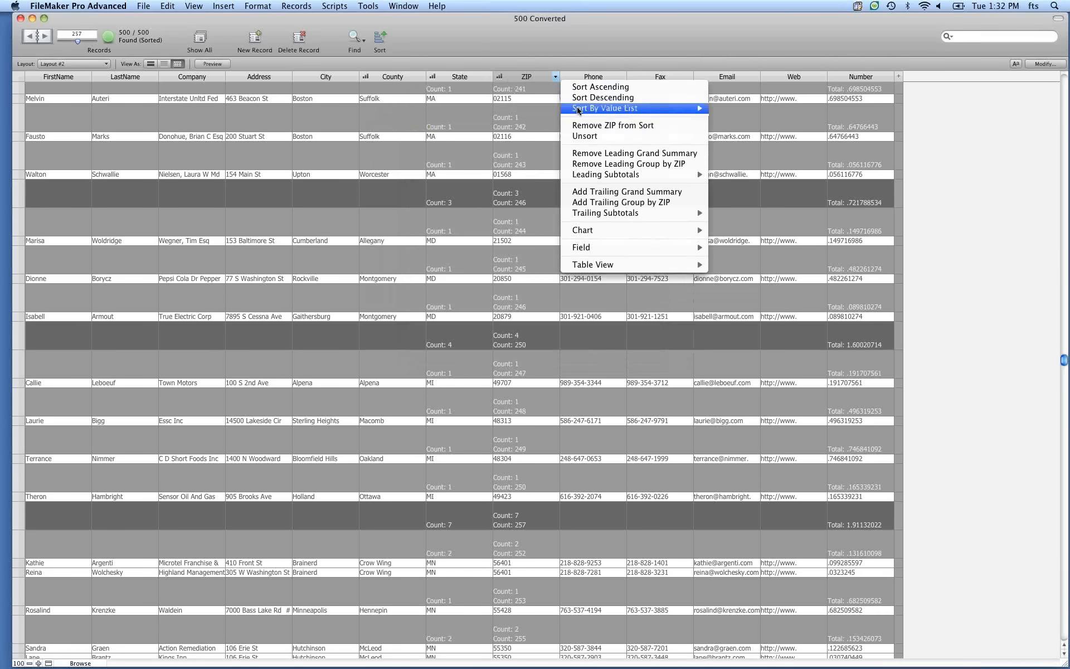
left_click(591, 130)
key("super+s")
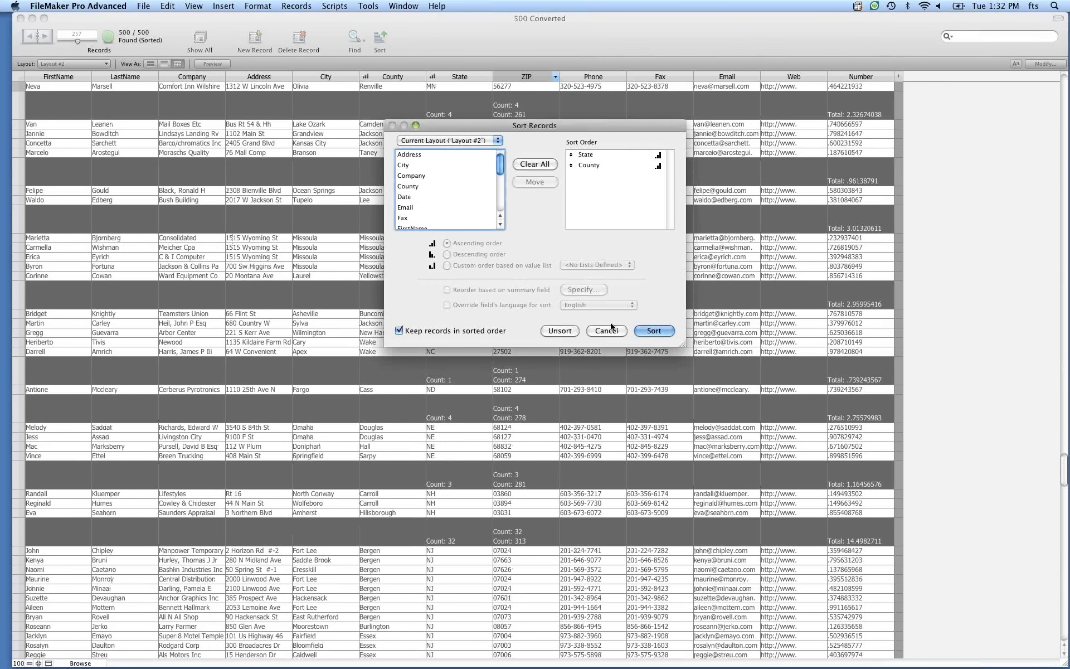
key("Return")
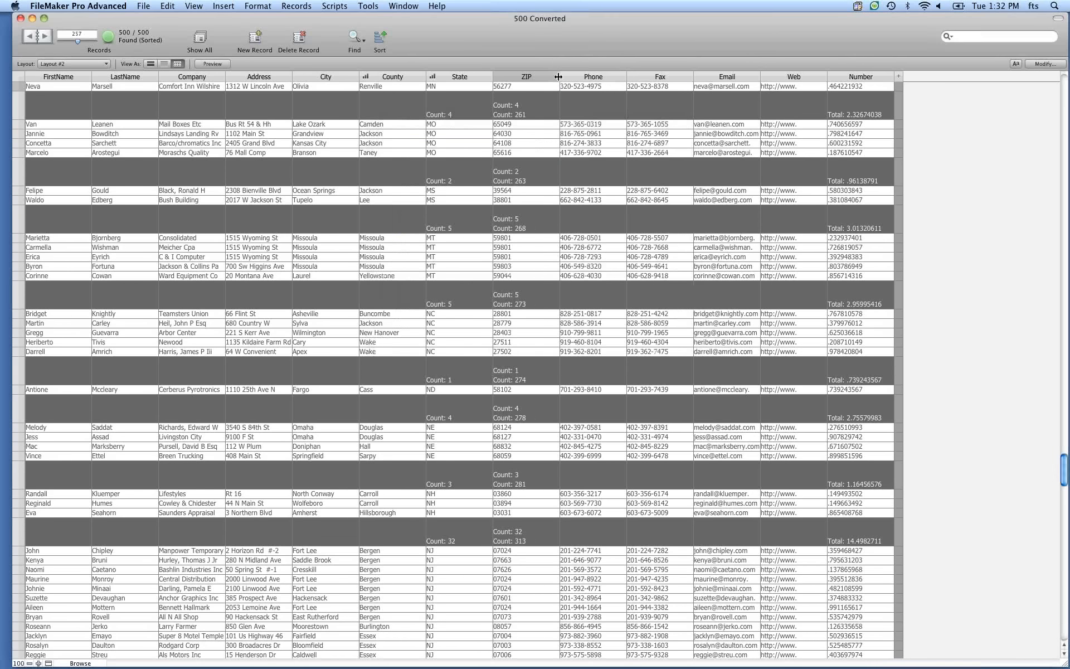
Add ZIP back to the sort with an ascending order.
left_click(555, 78)
left_click(554, 79)
left_click(555, 77)
left_click(573, 87)
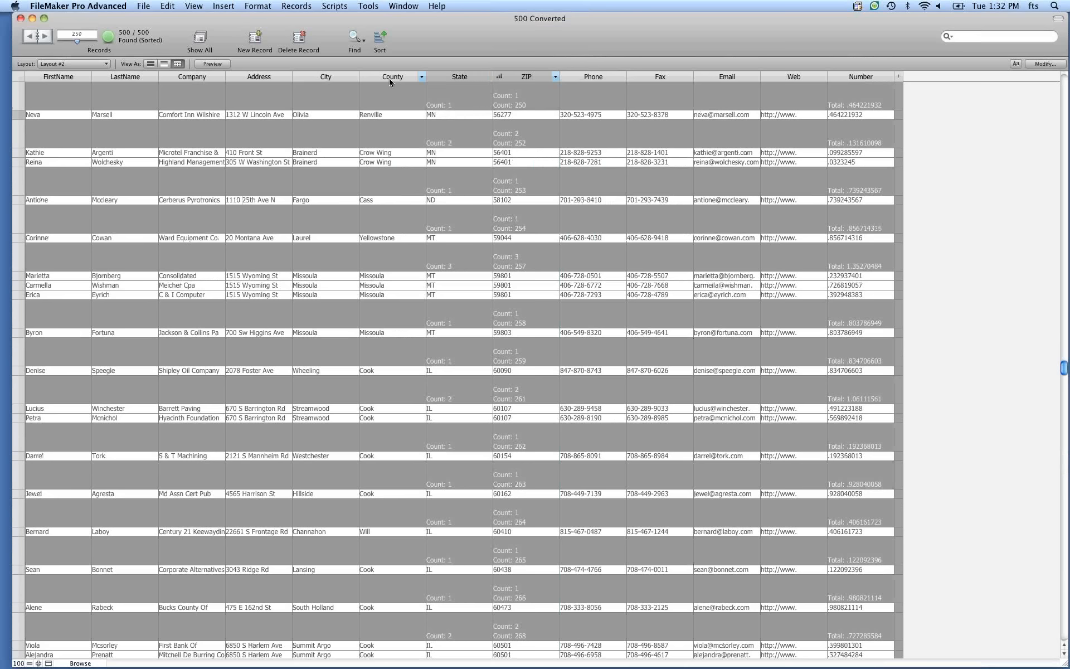
Sort ascending by State again and review the resulting sort order.
left_click(487, 78)
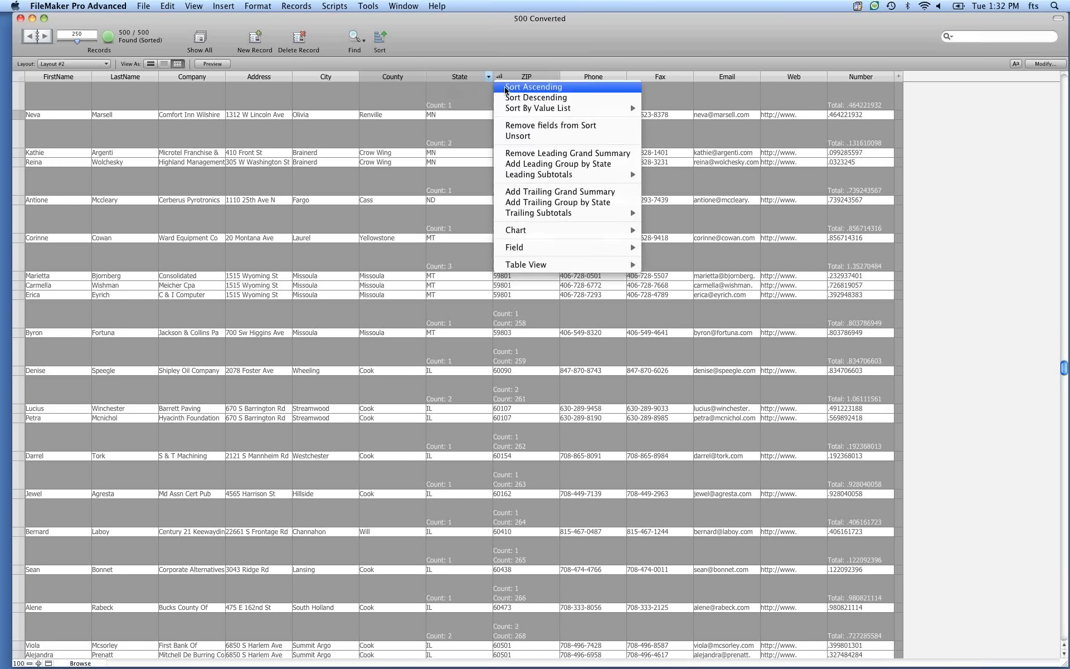
left_click(504, 88)
key("super+s")
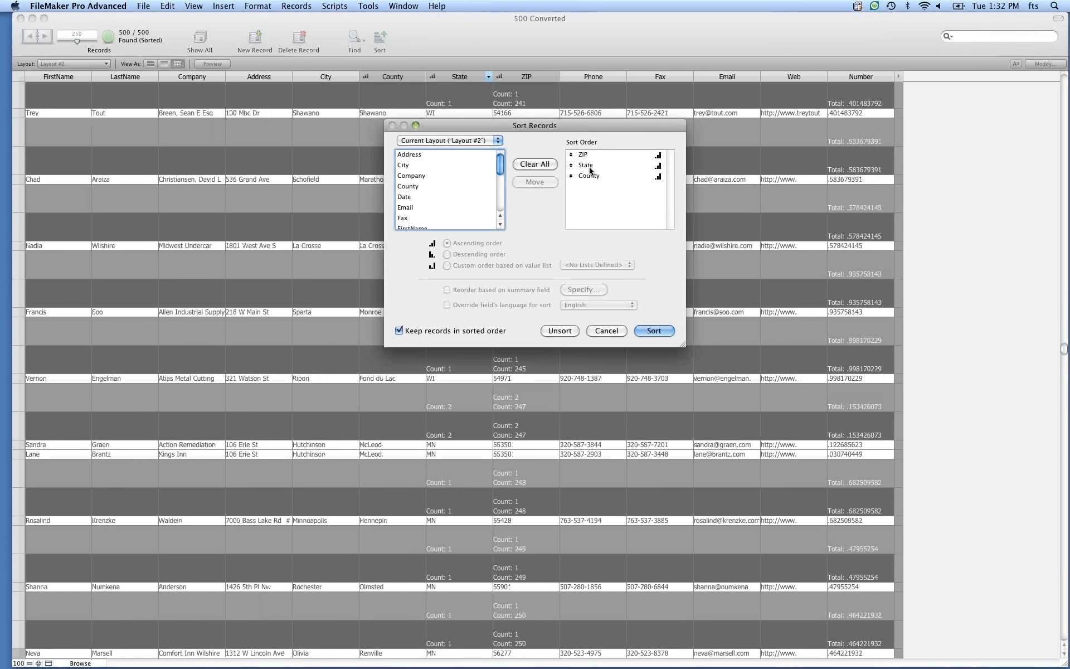
left_click(613, 332)
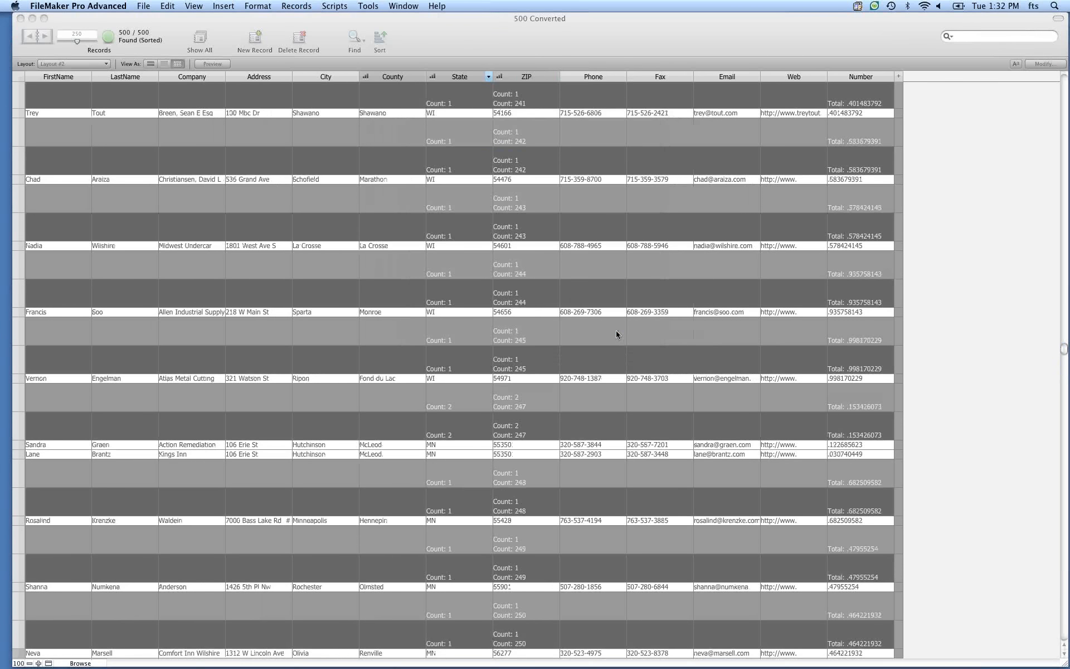
Remove State from the sort order and review the remaining sort fields.
left_click(488, 77)
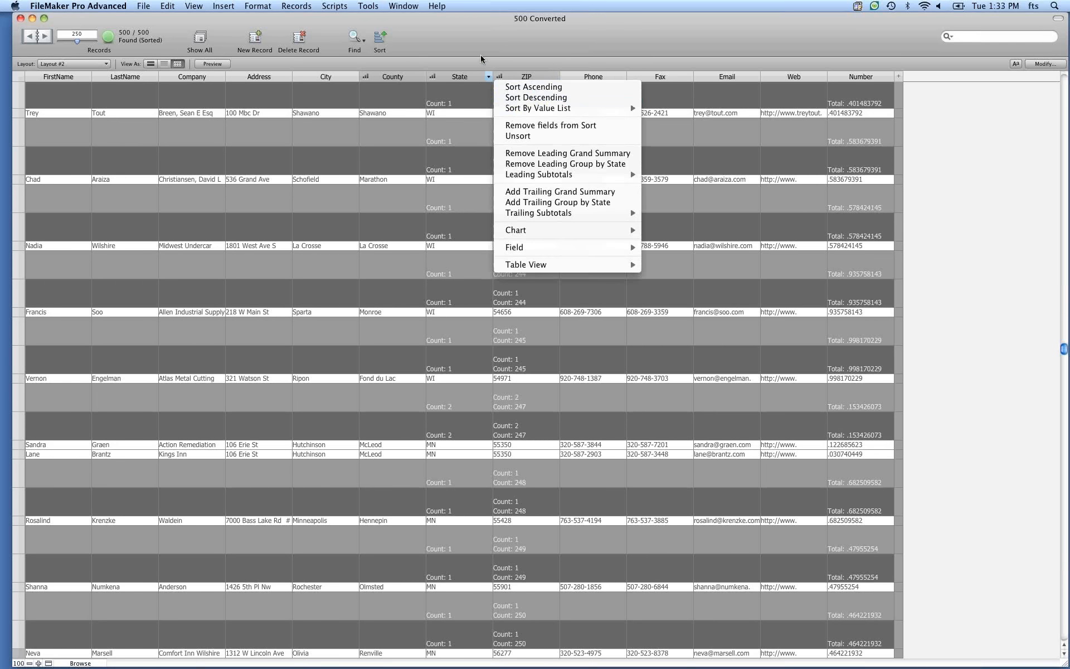
left_click(468, 80)
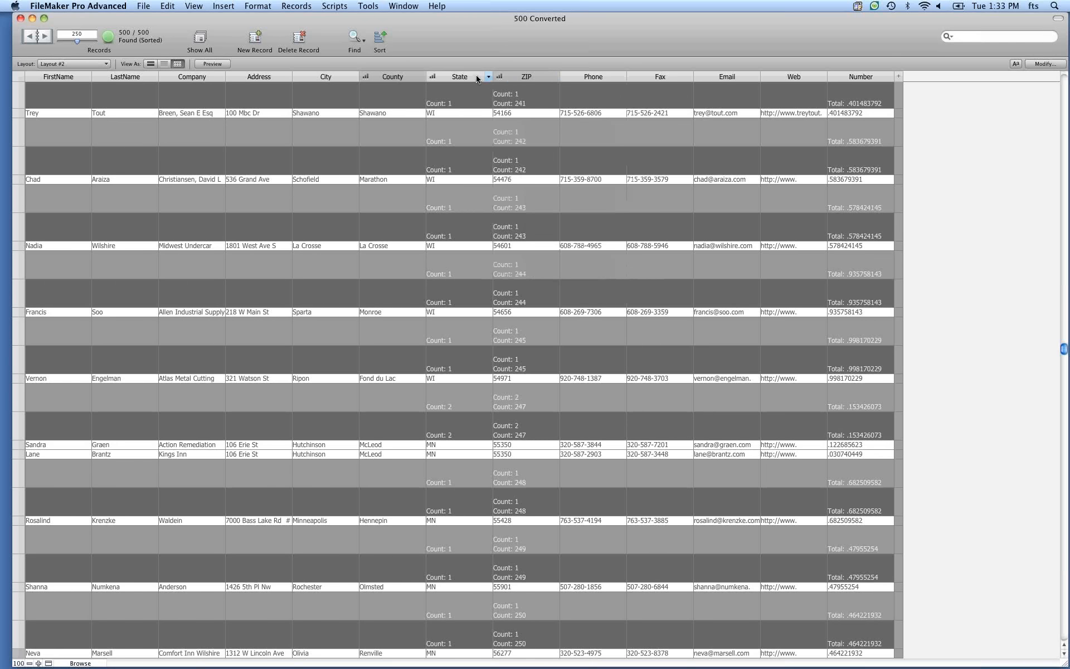
left_click(488, 77)
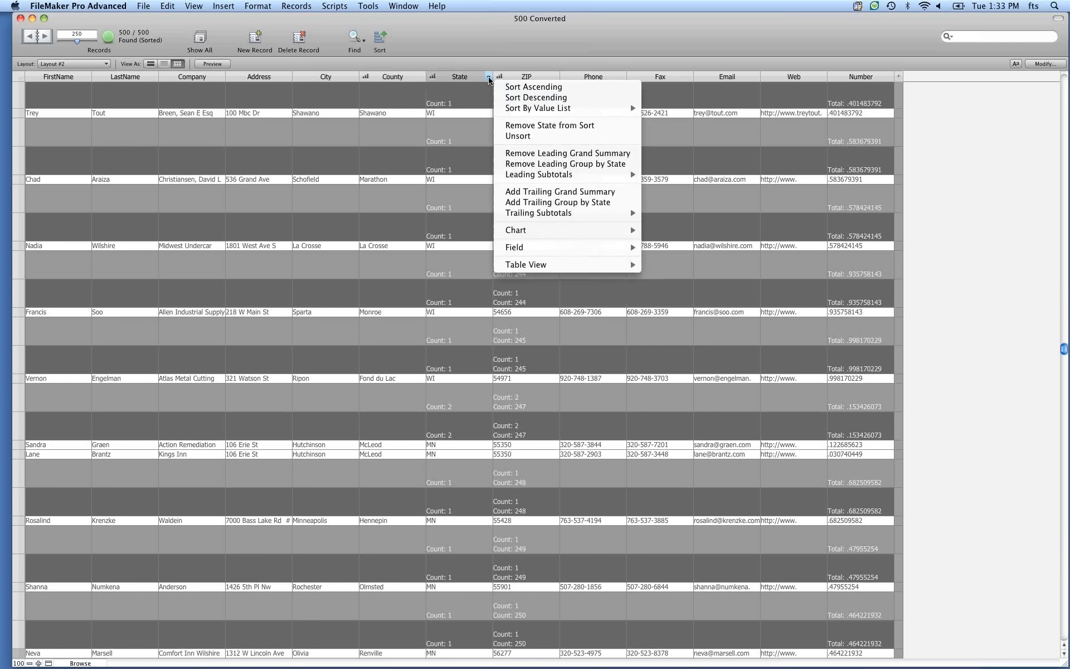
left_click(533, 126)
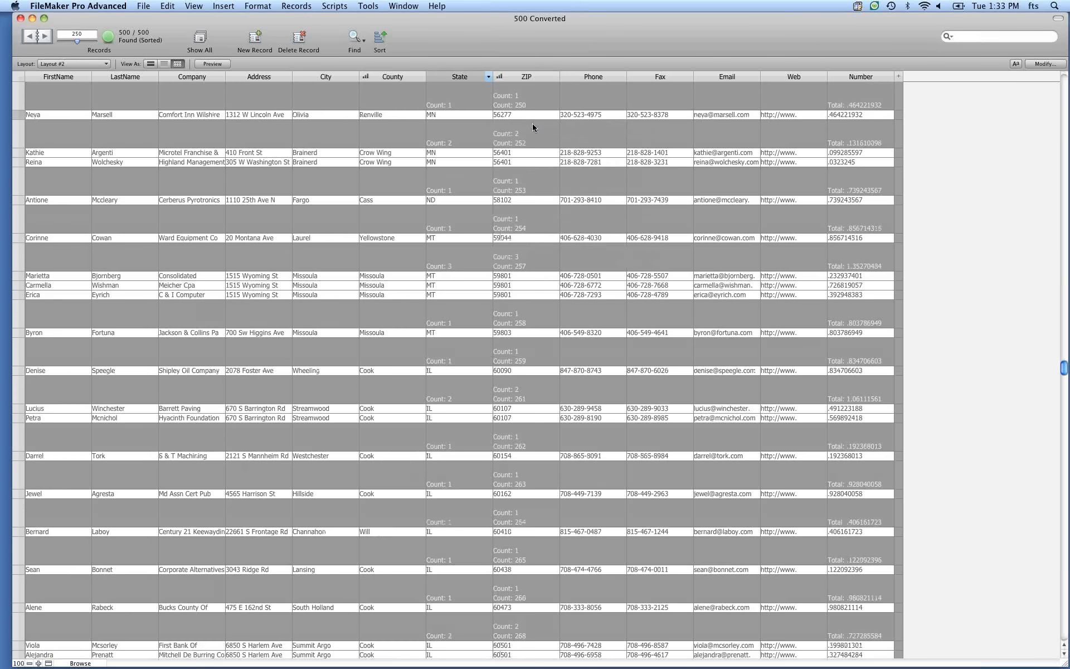
key("super+s")
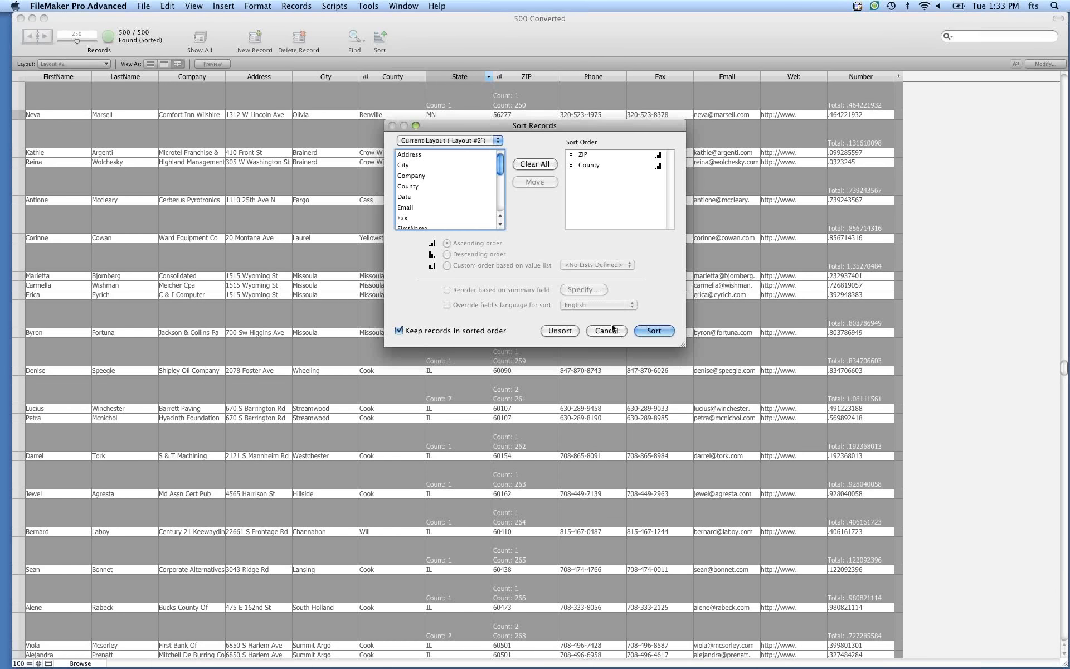
left_click(612, 329)
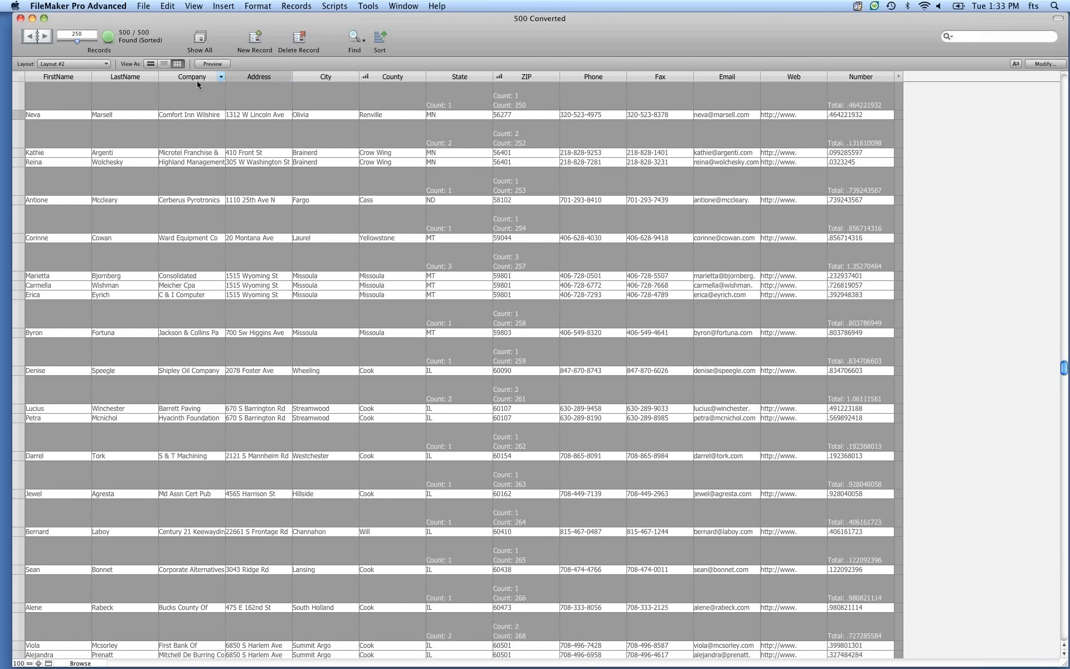
Sort the records descending by Fax.
left_click(288, 78)
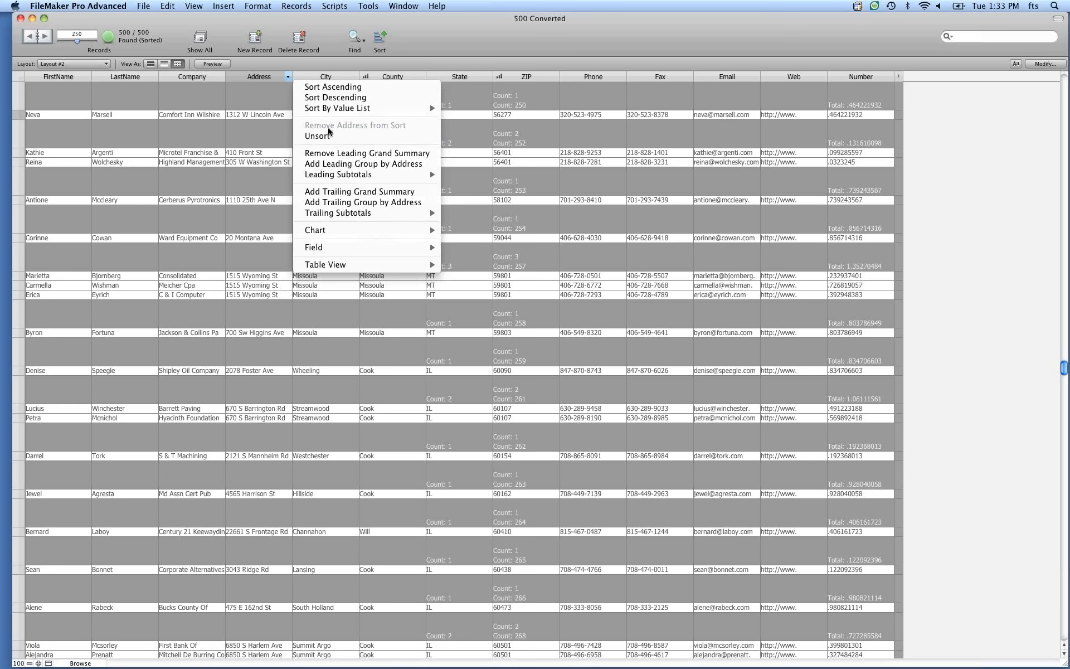
left_click(449, 44)
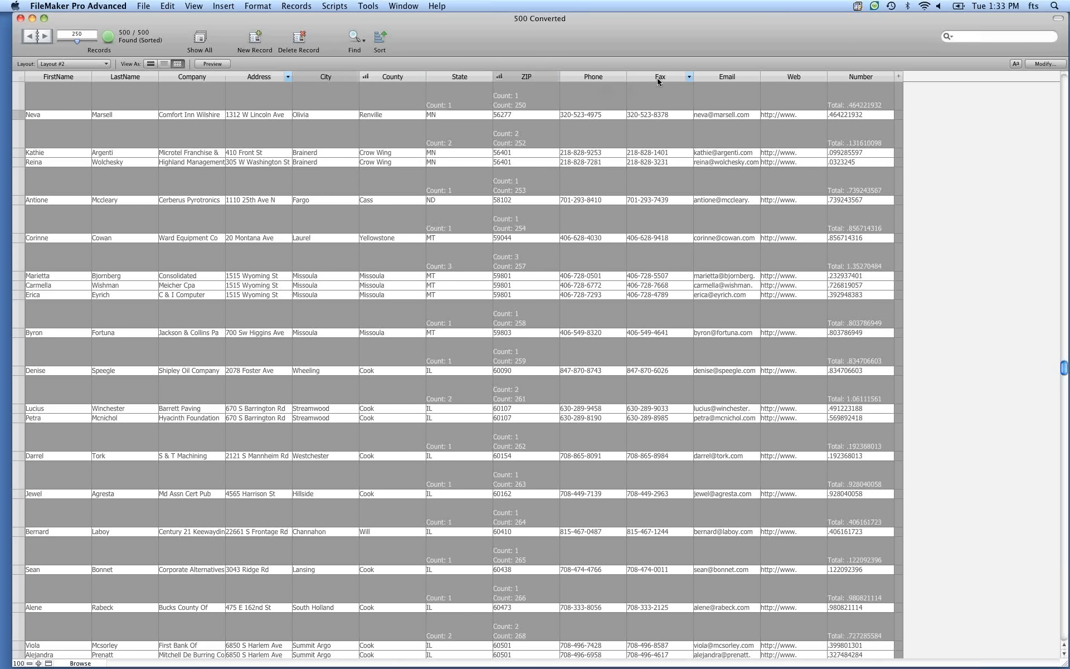
left_click(689, 78)
left_click(735, 97)
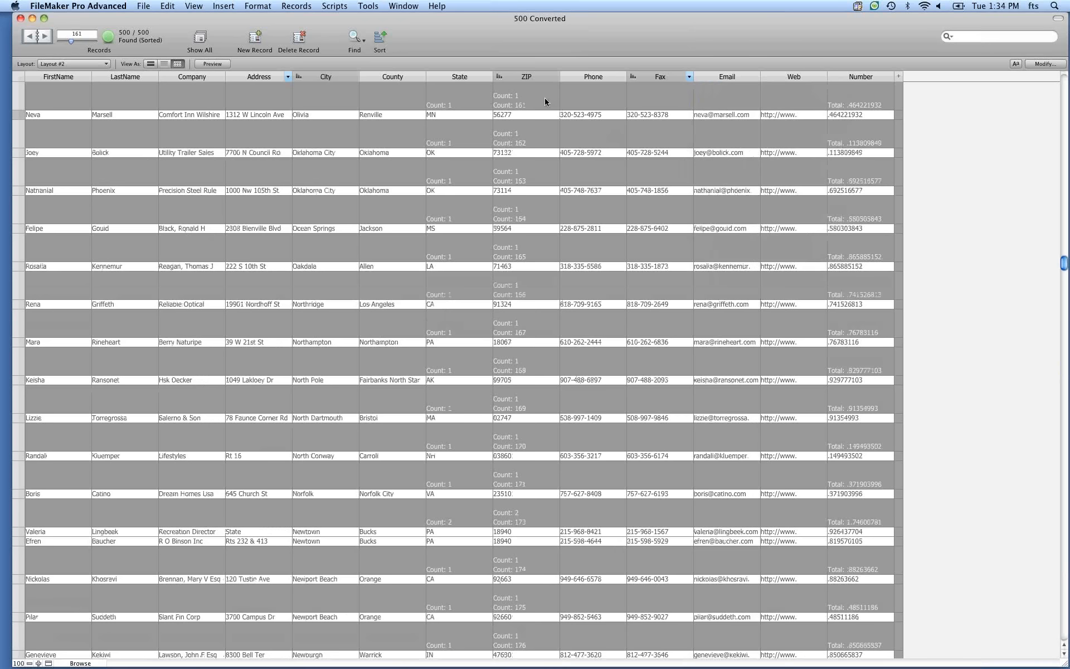
Move ZIP to the end of the sort order below Fax and sort the records.
key("super+s")
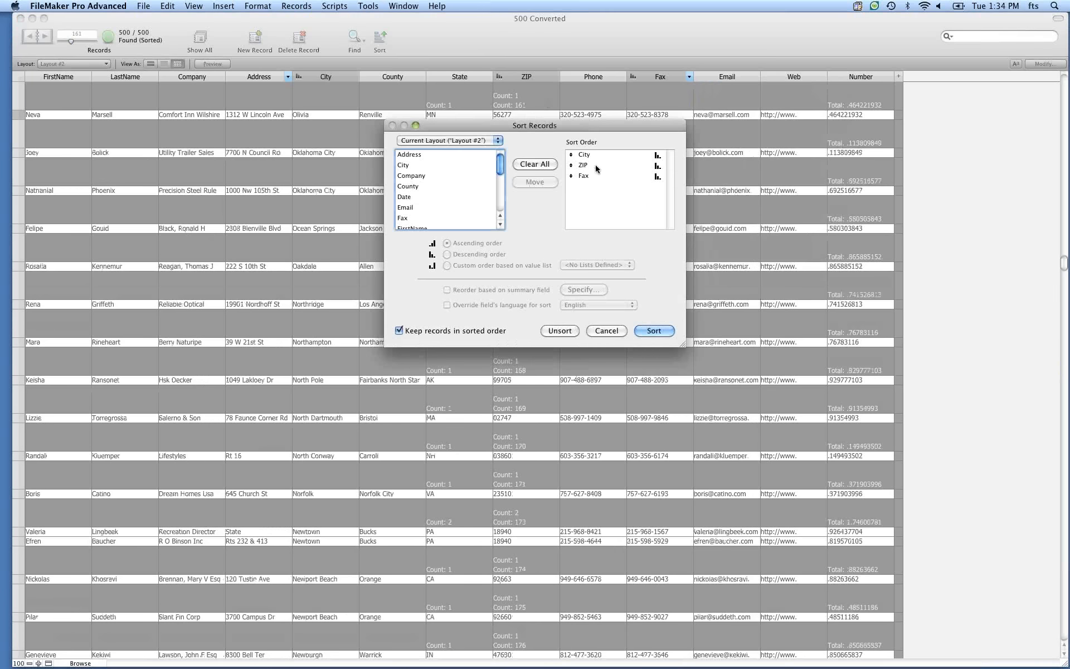
left_click_drag(569, 168, 573, 182)
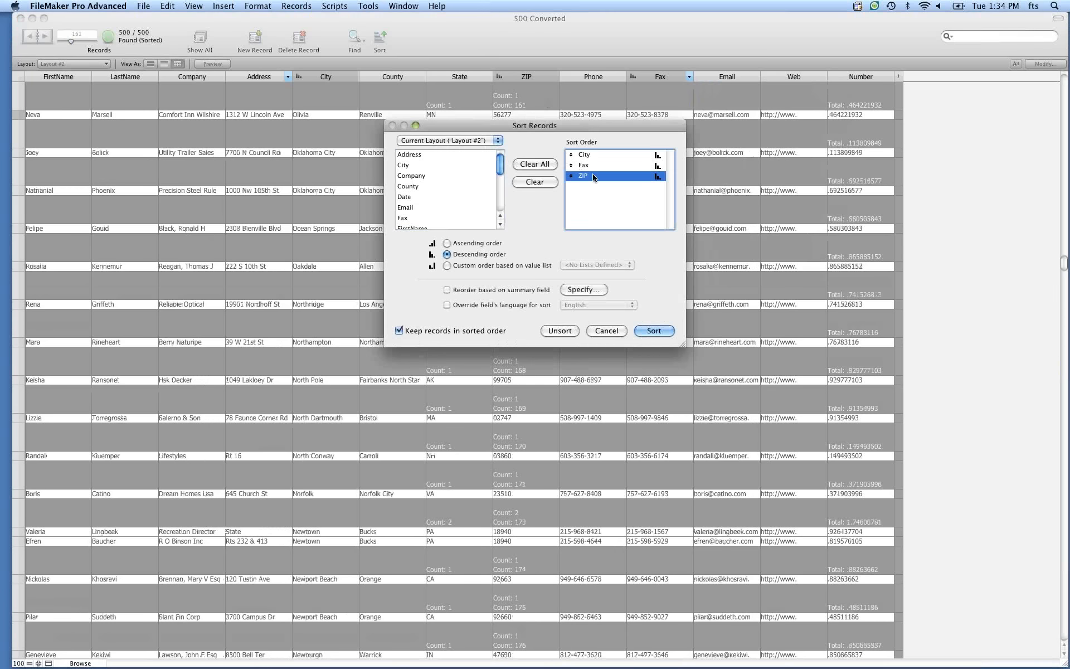
left_click(654, 332)
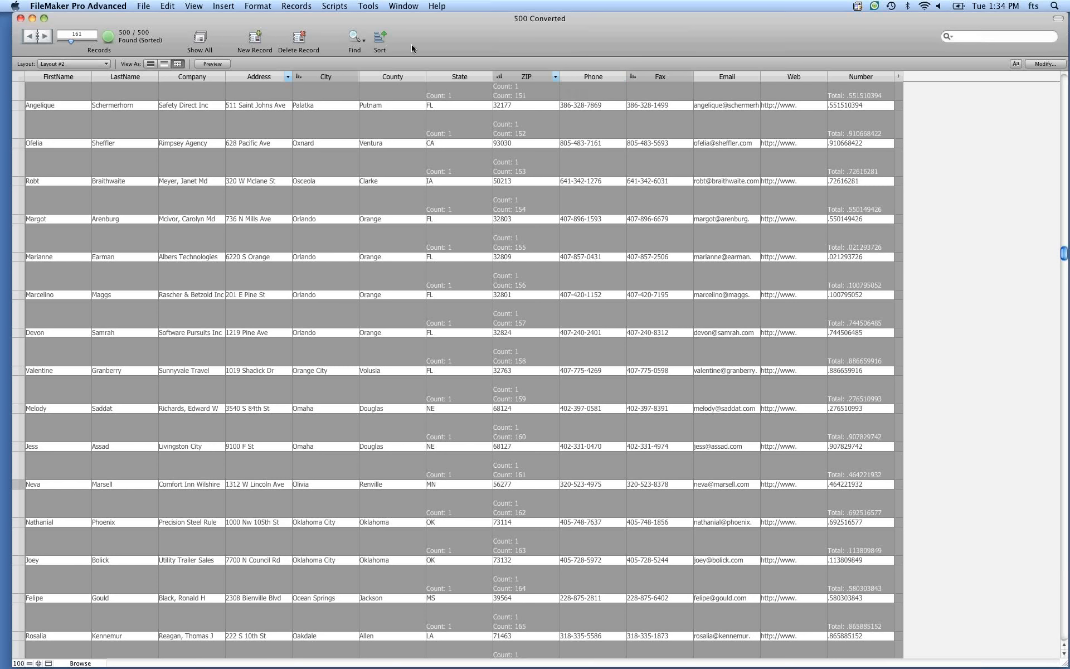
Review the sort order, then unsort the records.
left_click(379, 38)
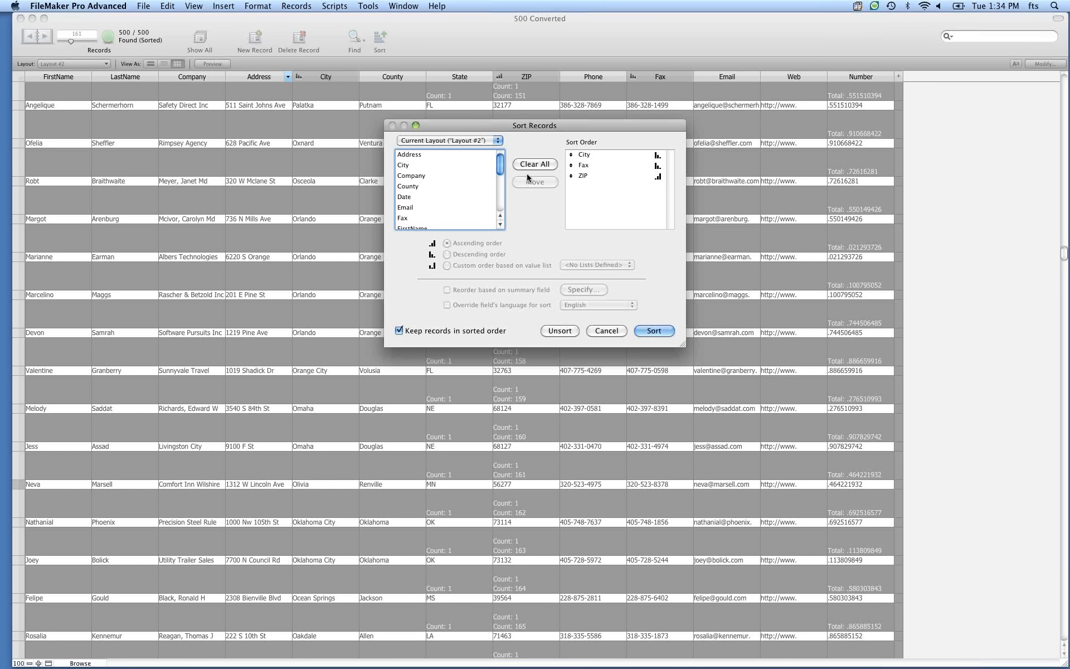
left_click(606, 331)
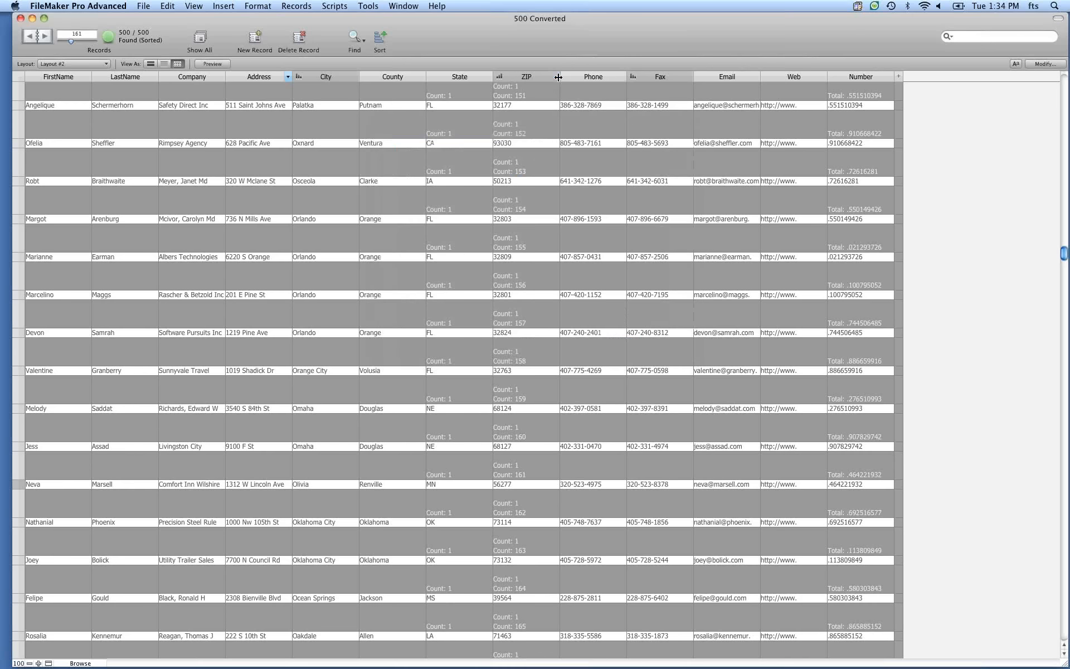
left_click(556, 77)
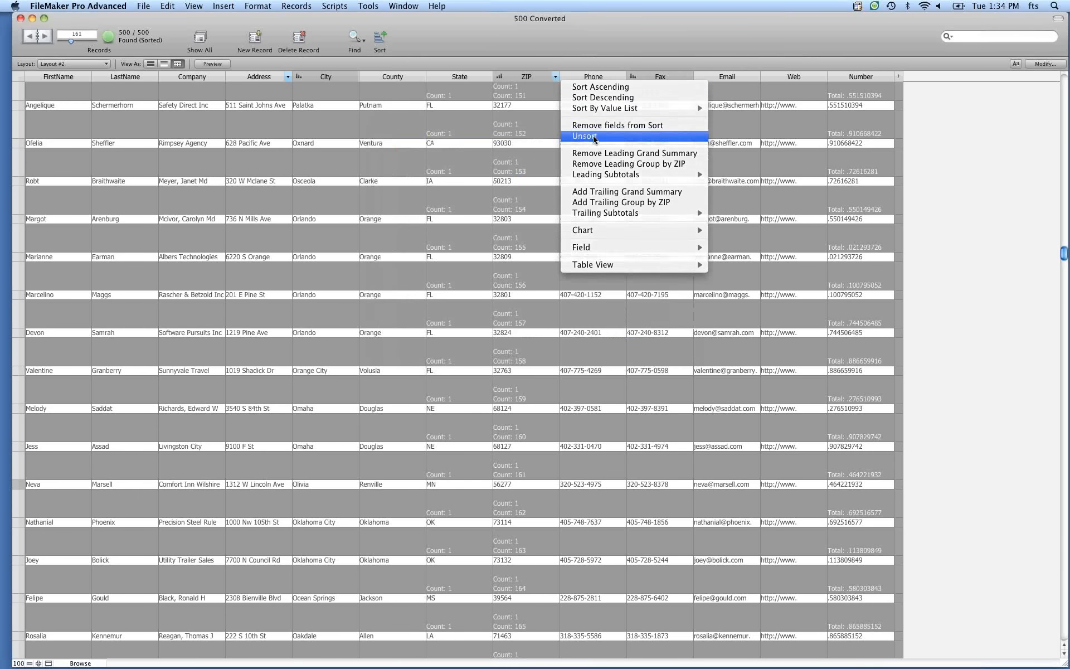
left_click(569, 139)
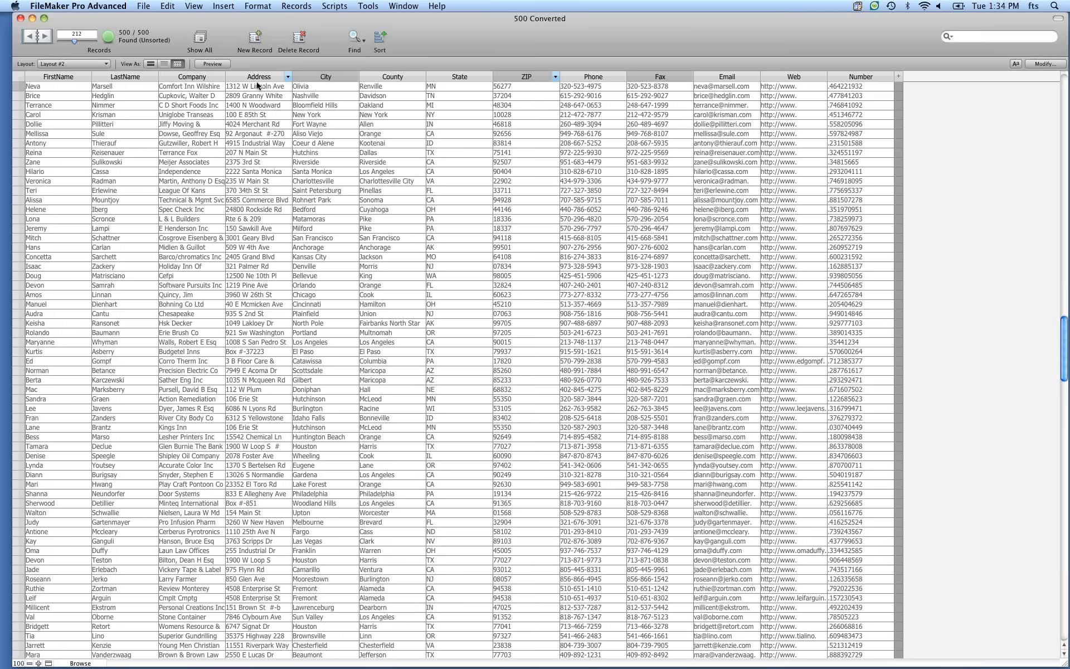
Open the application Preferences.
left_click(121, 5)
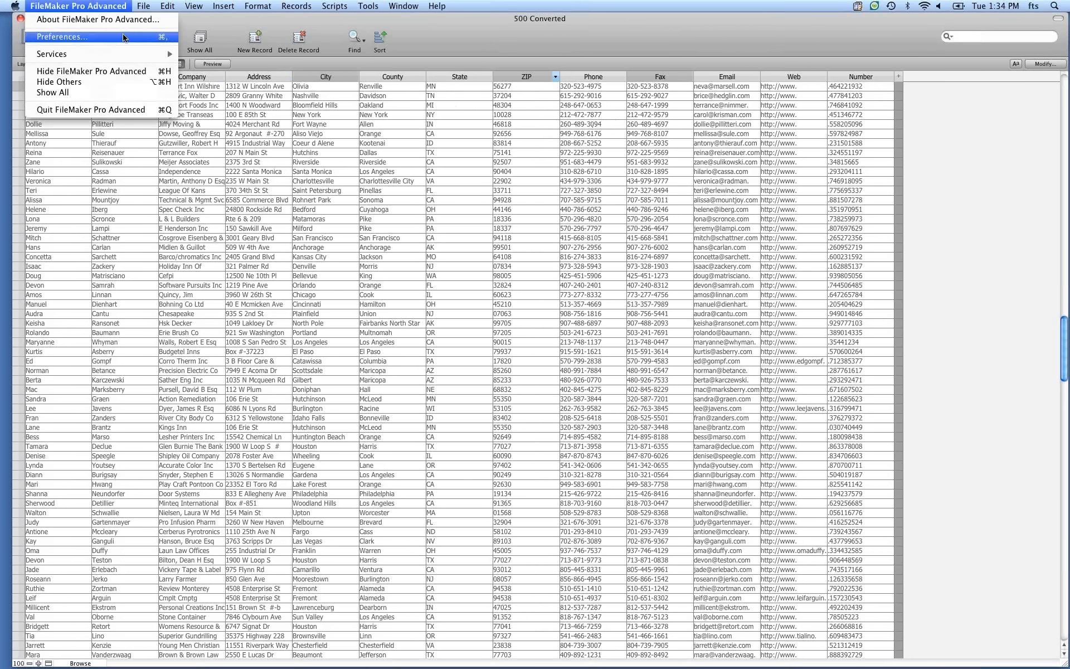
left_click(124, 37)
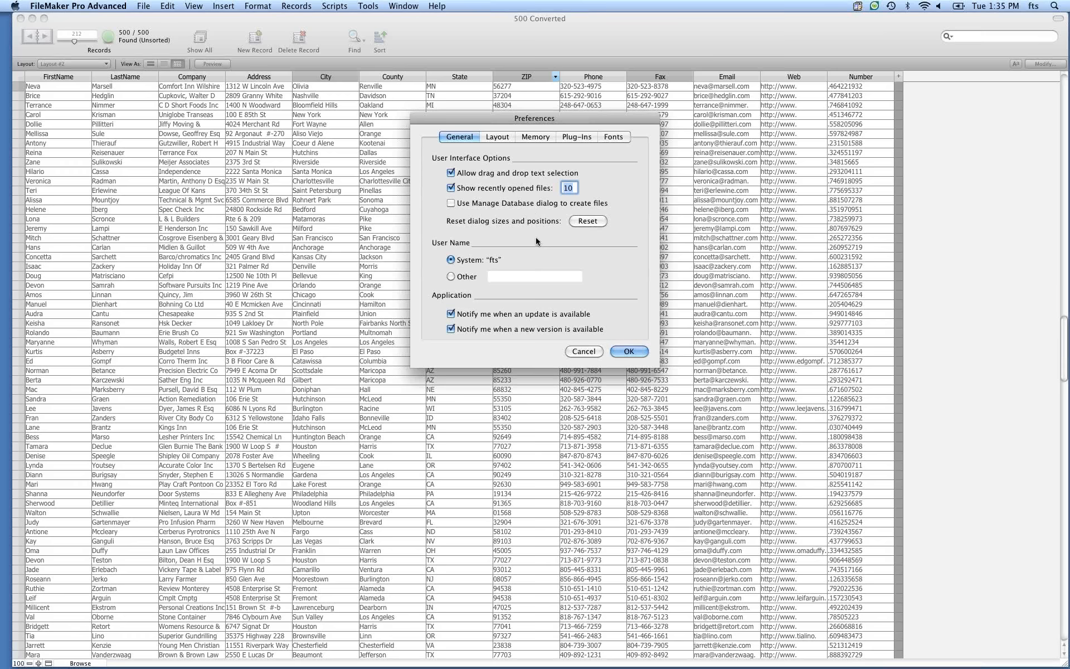
Close the Preferences and create a new database file named Demo on the Desktop.
left_click(584, 351)
left_click(142, 6)
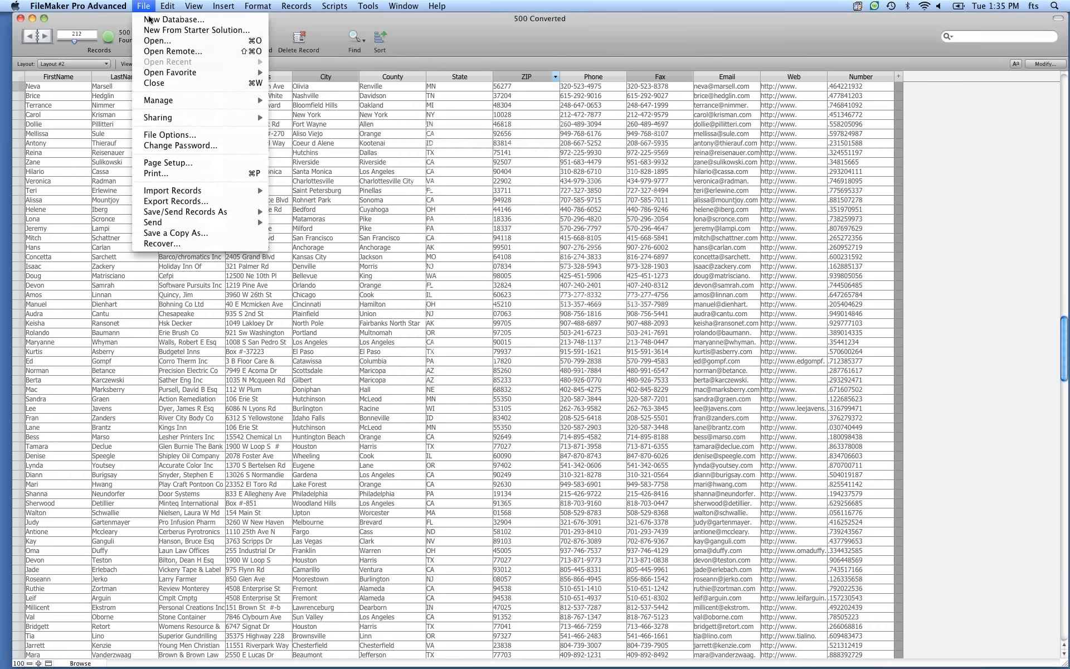
left_click(158, 17)
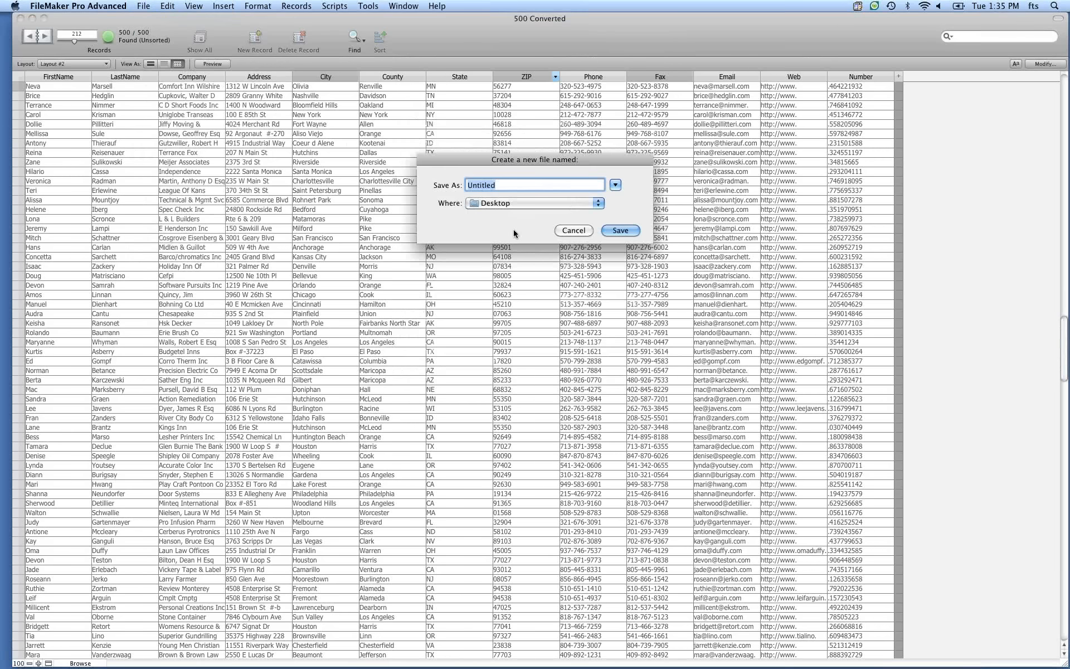
type("Demo")
key("Return")
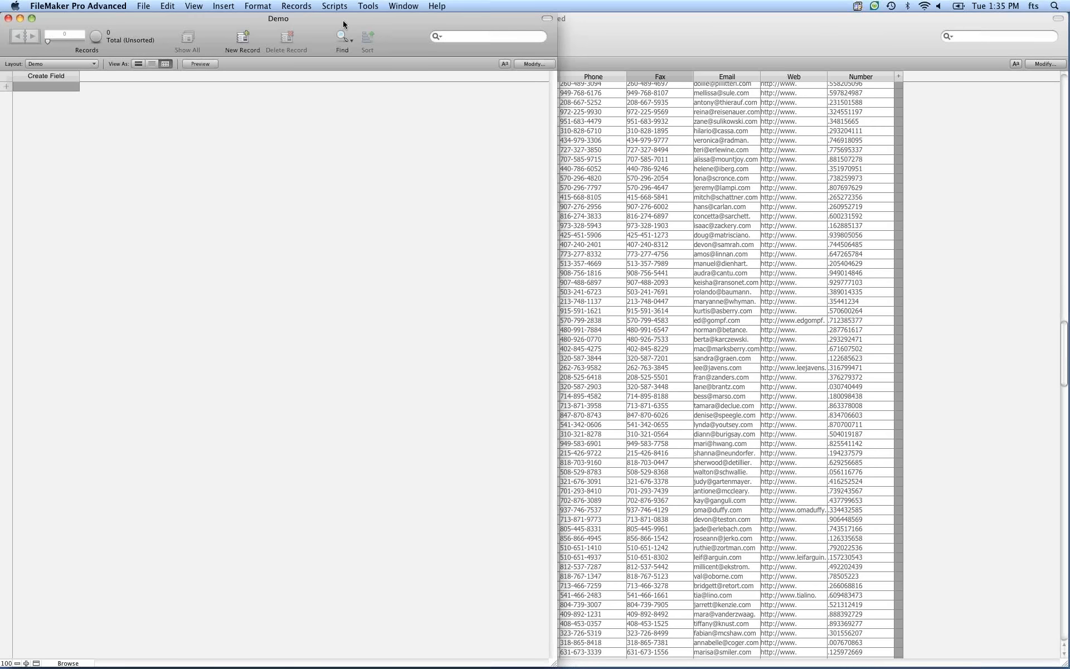
Close the 500 Converted window and reposition the Demo window on screen.
left_click_drag(343, 24, 632, 57)
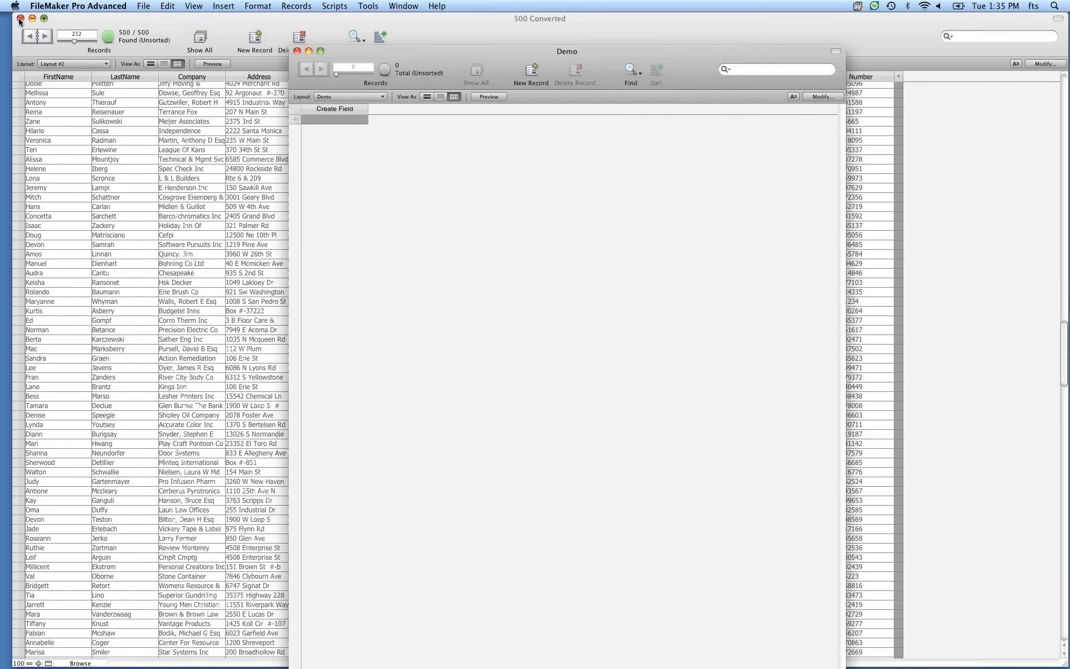
left_click(19, 18)
left_click_drag(441, 50, 499, 25)
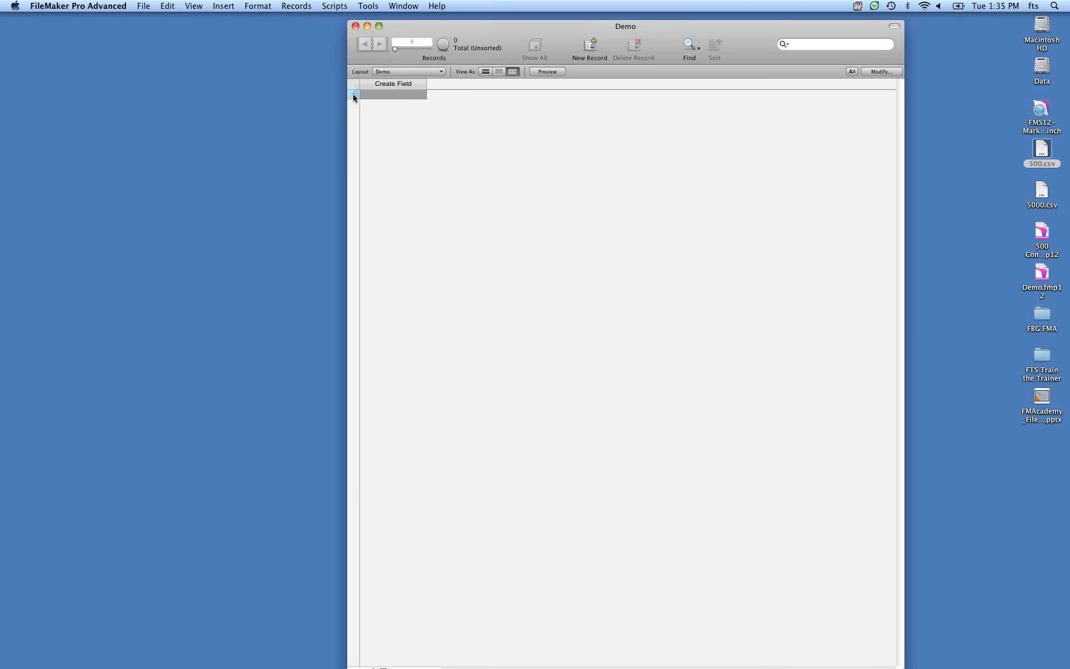
Create the first field in table view, naming it name.
left_click(392, 85)
type("name")
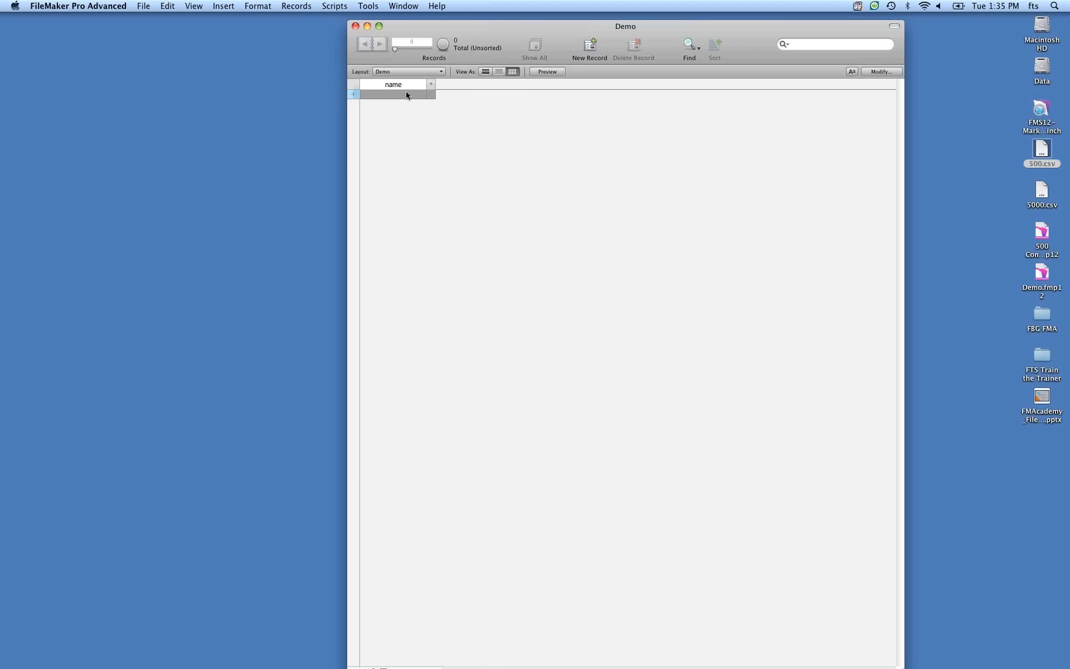
key("Tab")
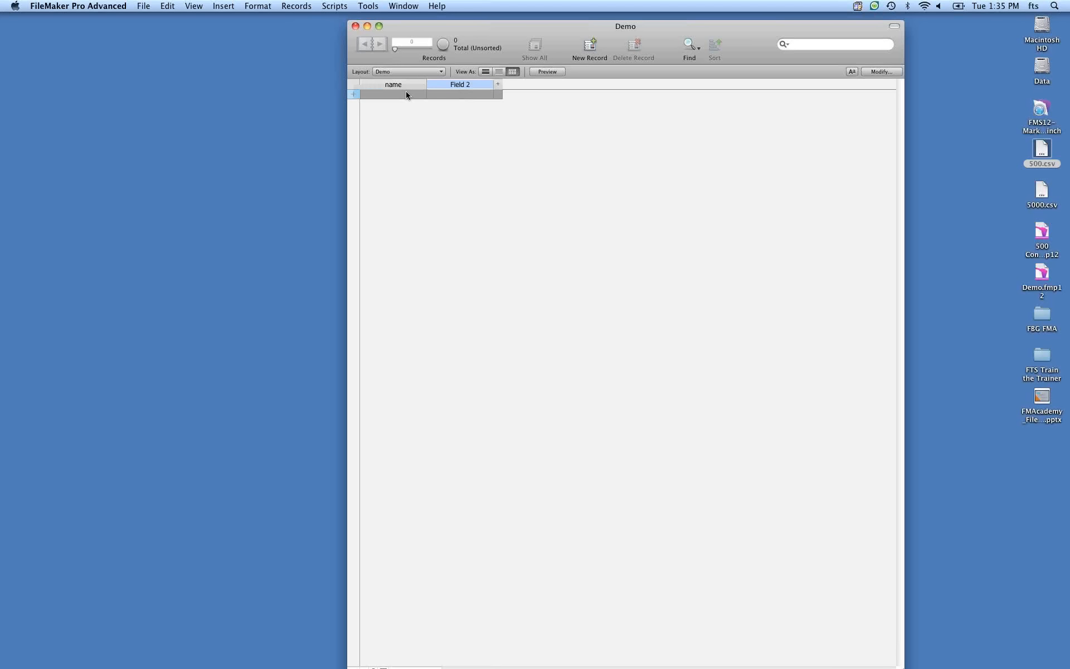
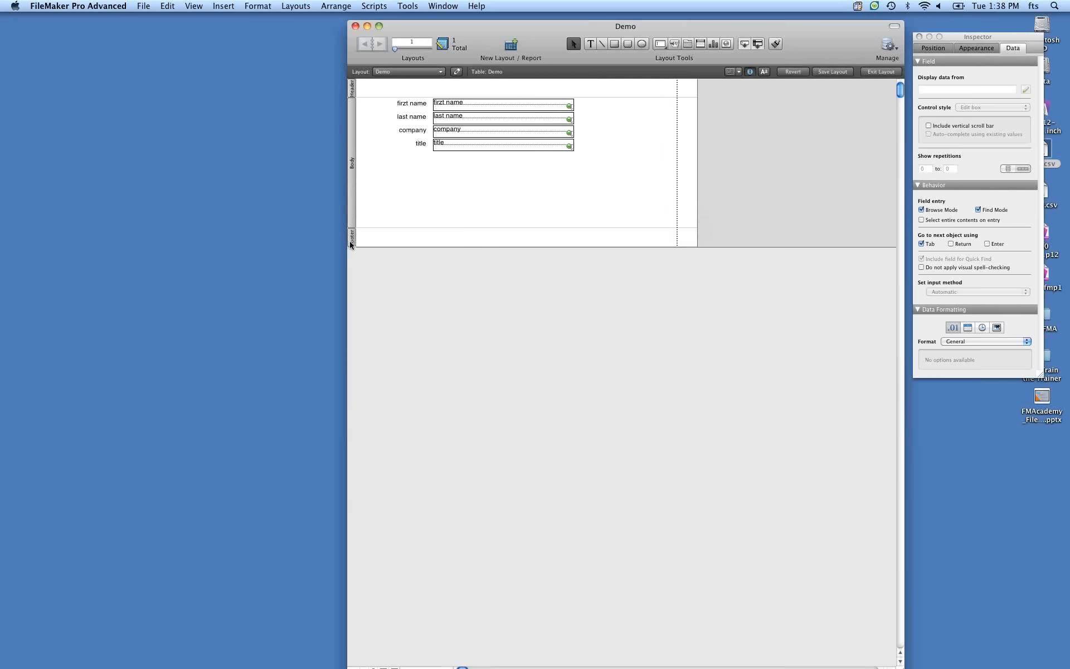
Apply the first fill colour swatch to the footer part of the Demo layout.
right_click(352, 210)
mouse_move(379, 233)
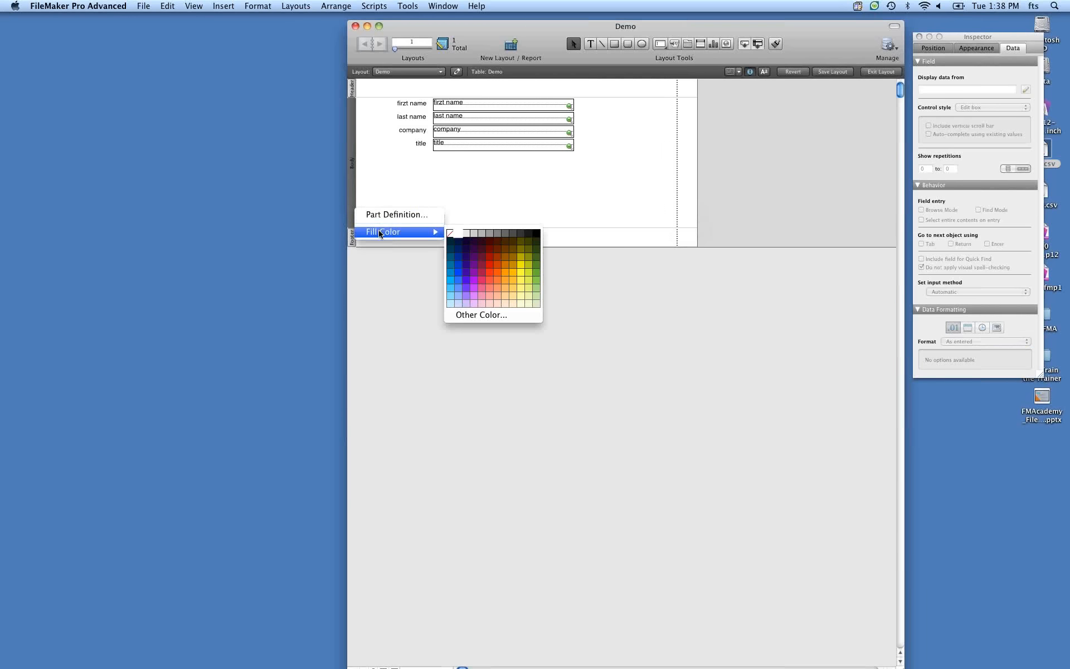
left_click(455, 239)
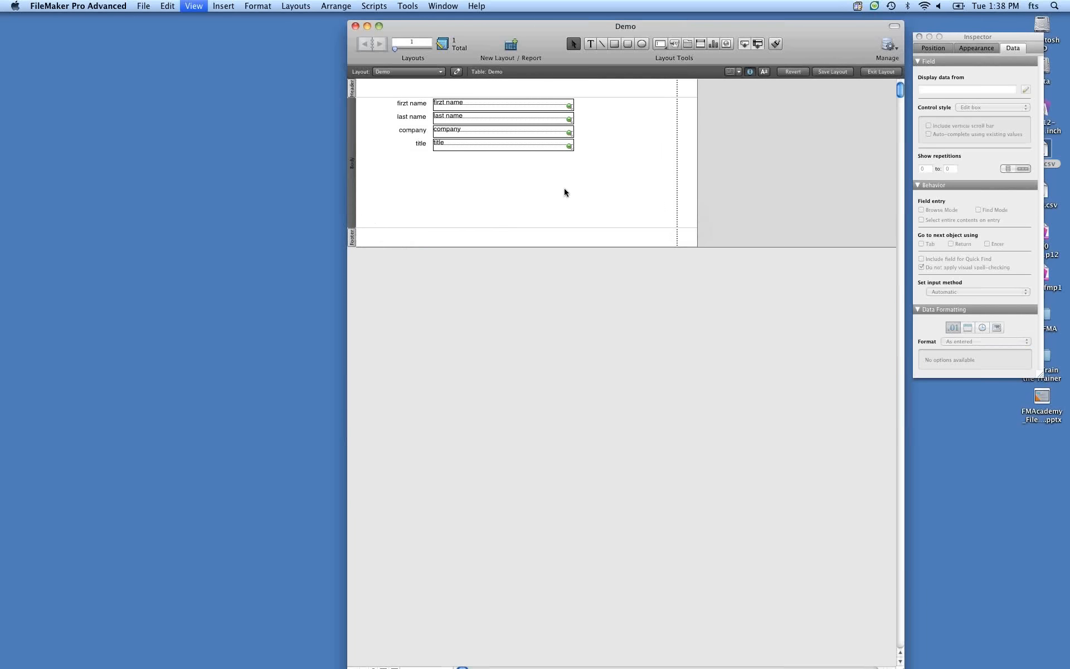
Switch to browse mode and open the record context menu's alternate colour palette without picking a colour.
key("super+b")
right_click(359, 106)
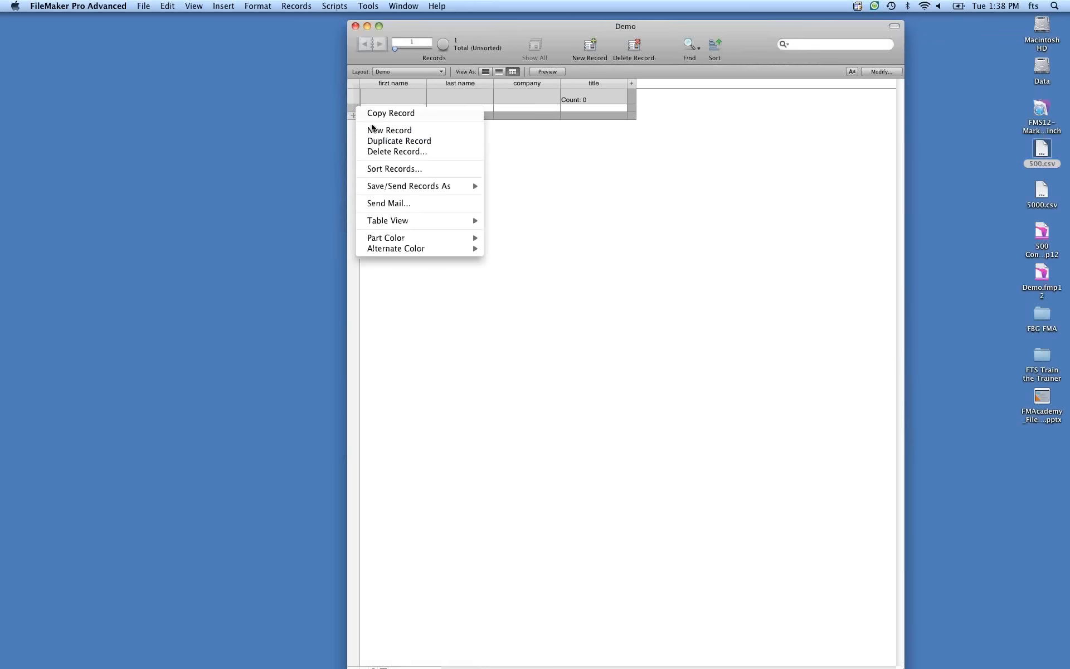
mouse_move(425, 240)
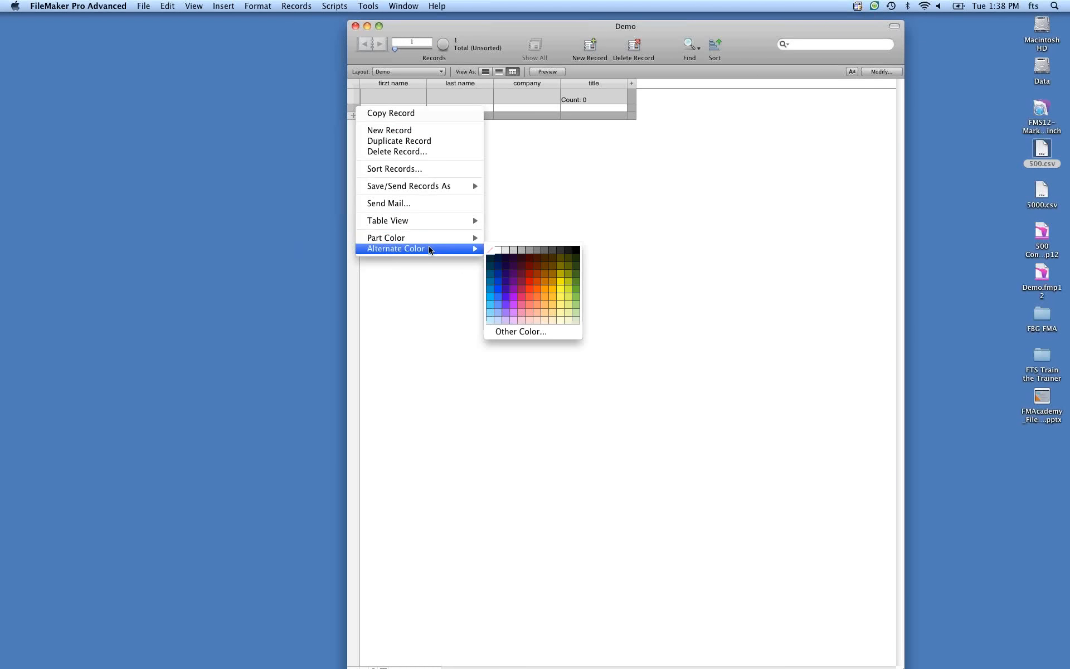
left_click(540, 174)
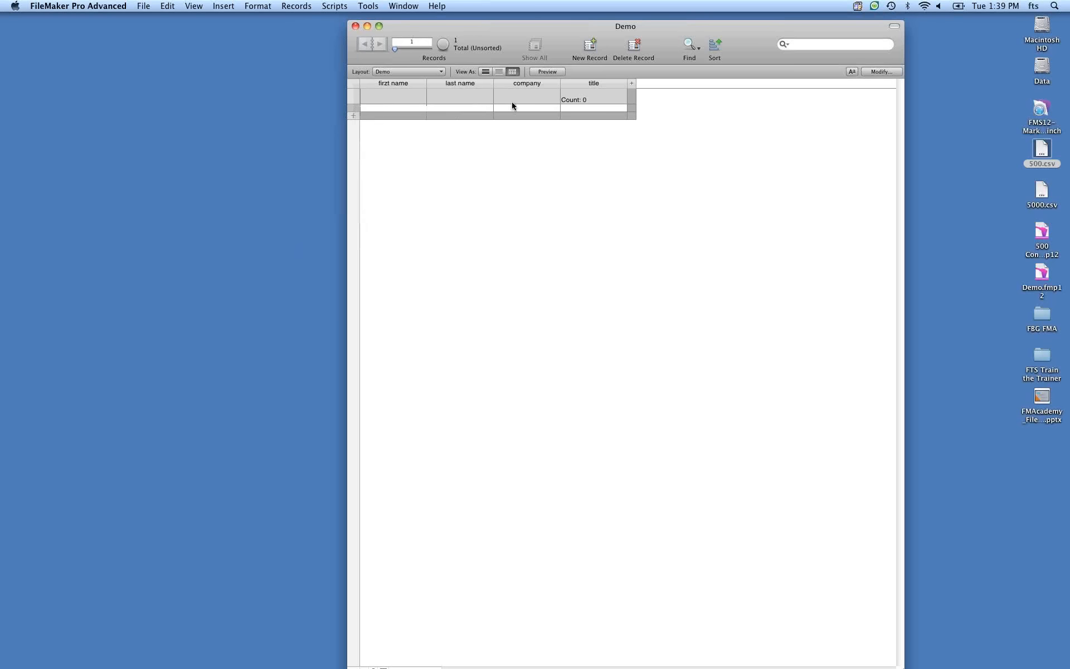
Close the Demo window and reopen the 500 Converted file from the Desktop.
left_click(355, 26)
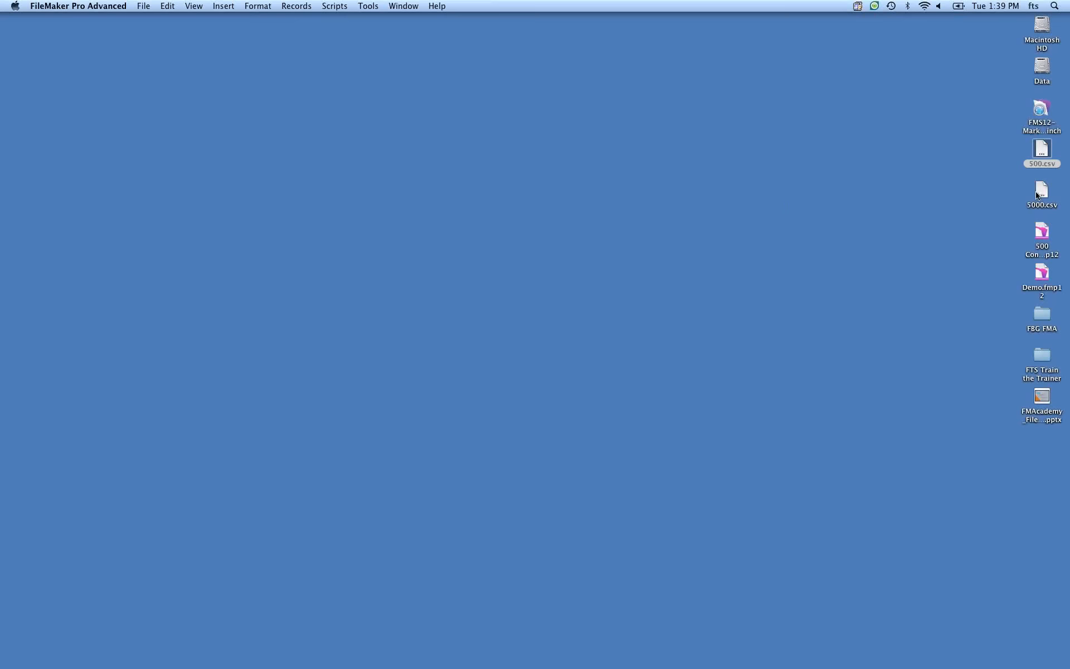
double_click(1039, 230)
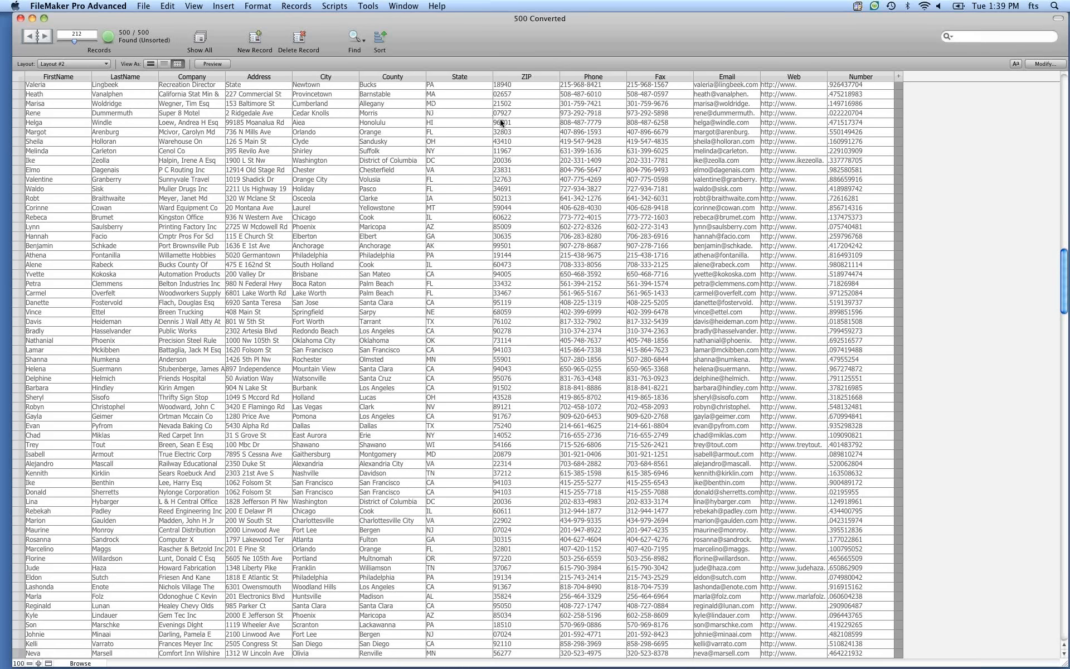
Sort the records by State using the State column's menu.
left_click(459, 78)
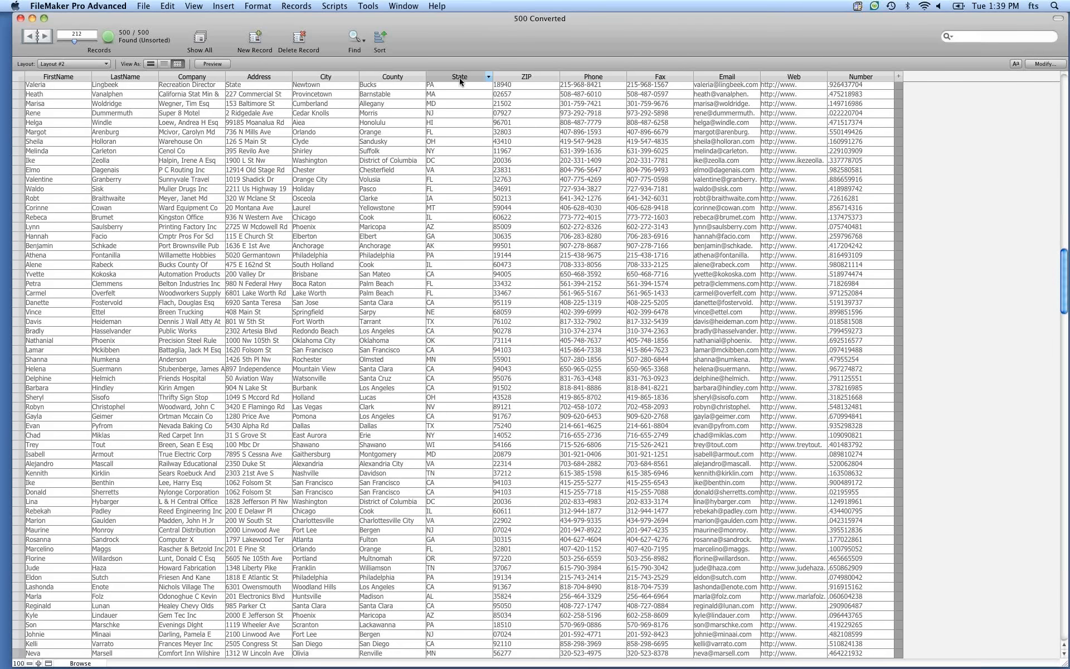
left_click(488, 77)
left_click(497, 101)
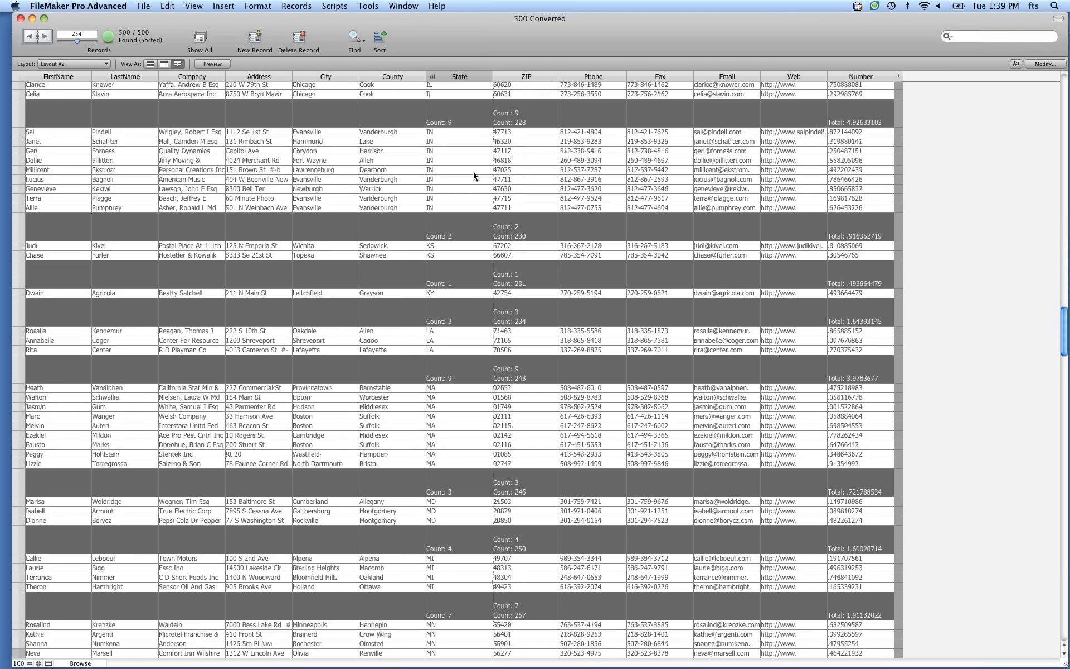
Adjust the ZIP column's subtotals so only a single count summary remains.
scroll(474, 175, "up", 5)
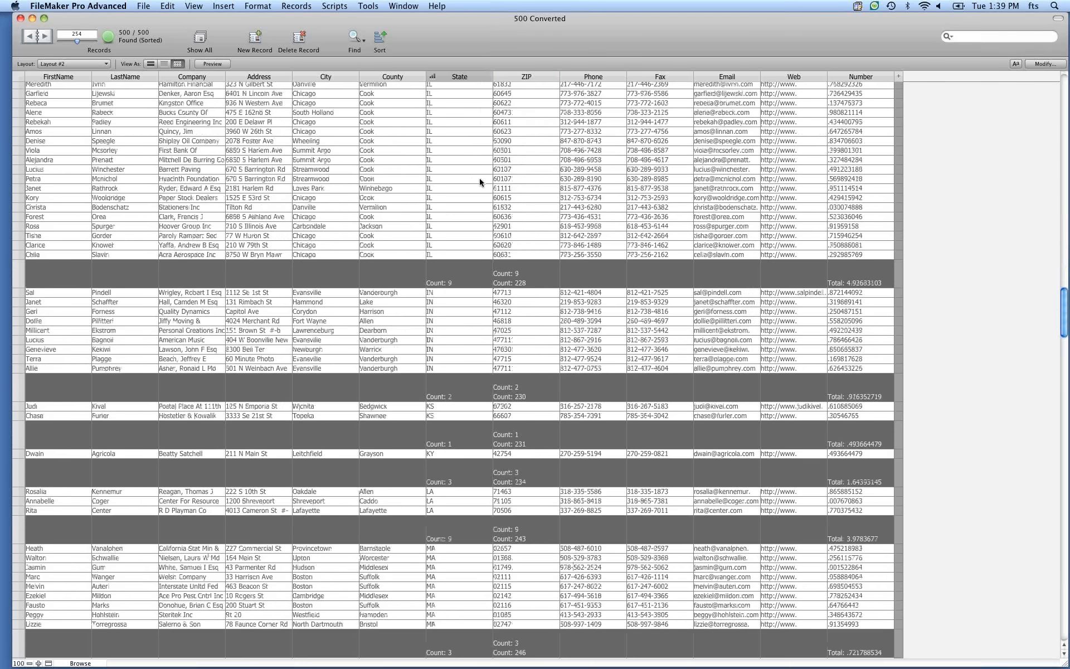
scroll(479, 178, "up", 15)
left_click(556, 77)
mouse_move(690, 175)
left_click(717, 205)
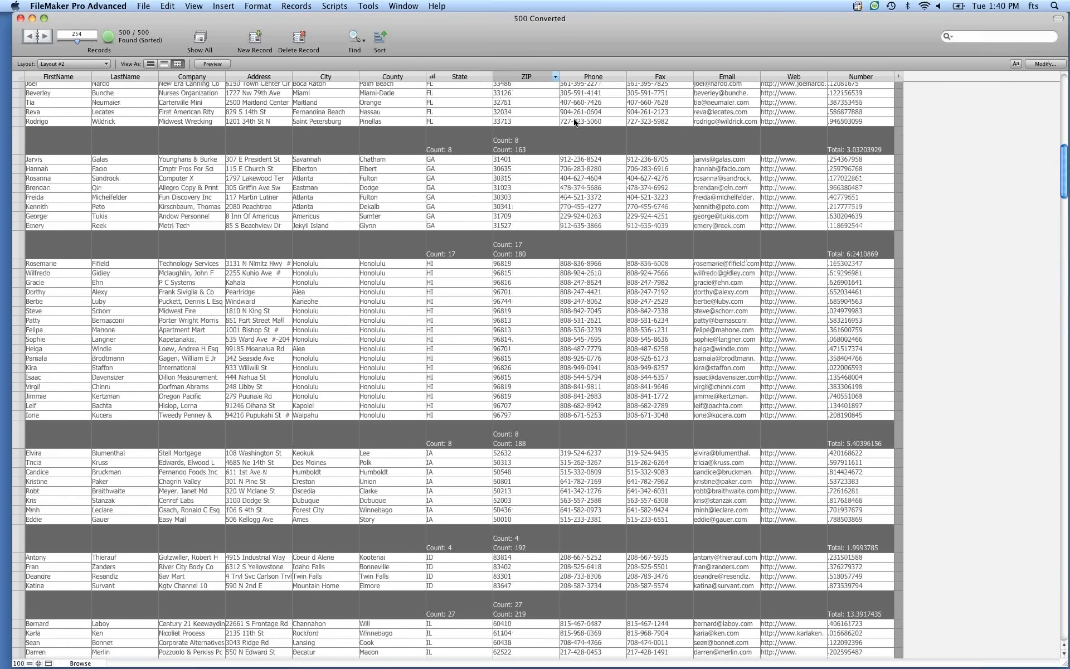
left_click(554, 83)
mouse_move(691, 169)
left_click(724, 210)
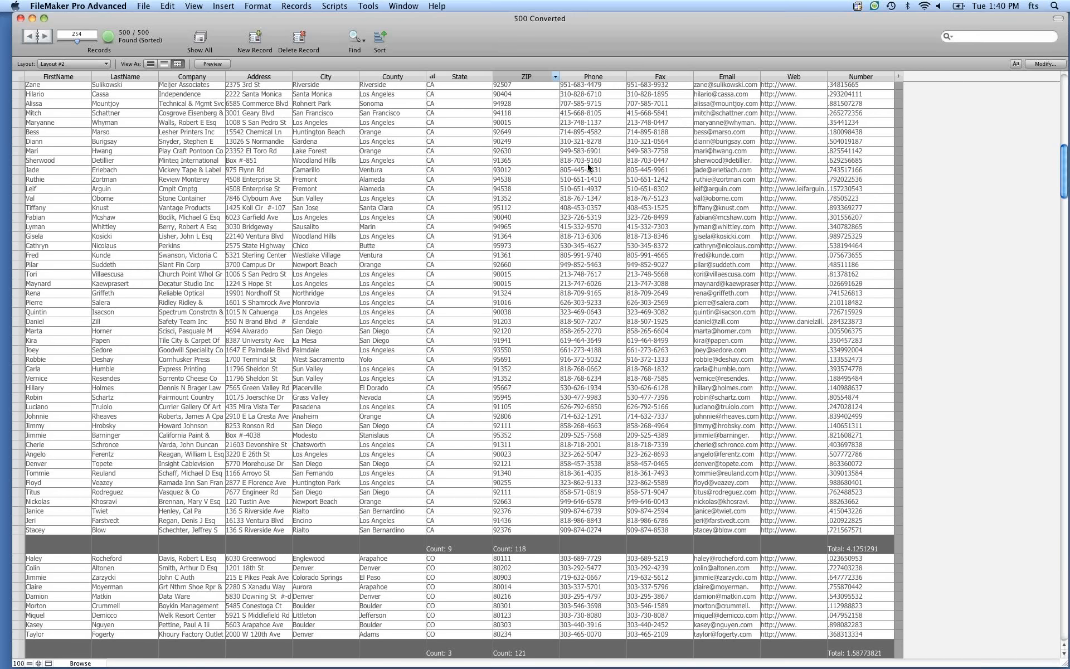
Remove the Total subtotal from the Number column's leading subtotals.
left_click(889, 77)
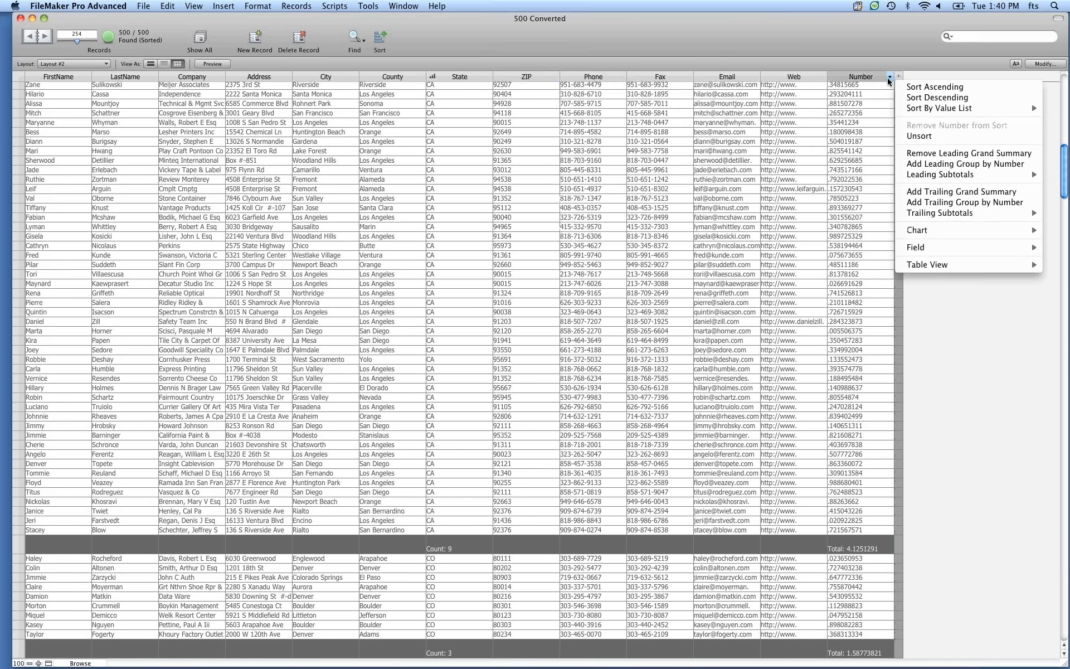
mouse_move(936, 174)
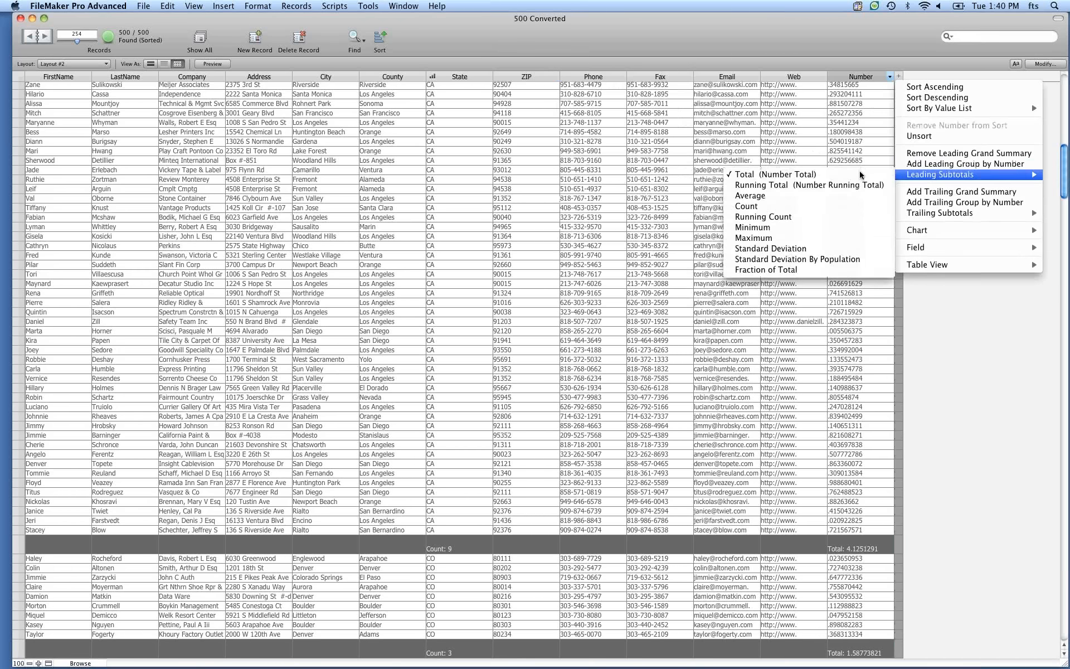
left_click(859, 174)
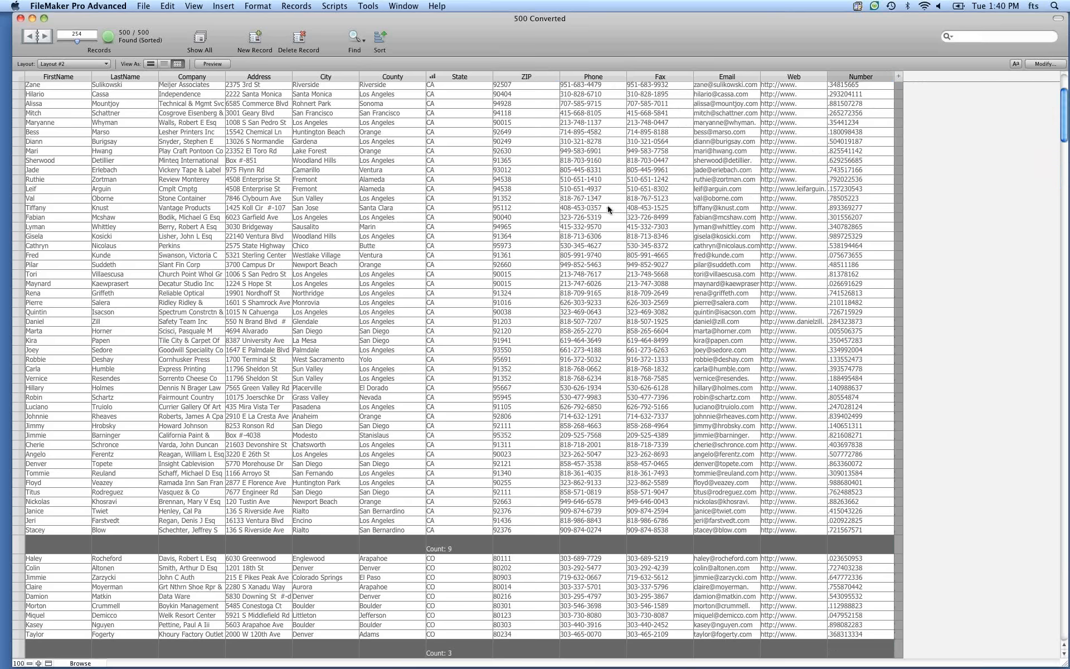
Open Chart by State from the State column's menu.
scroll(608, 209, "up", 15)
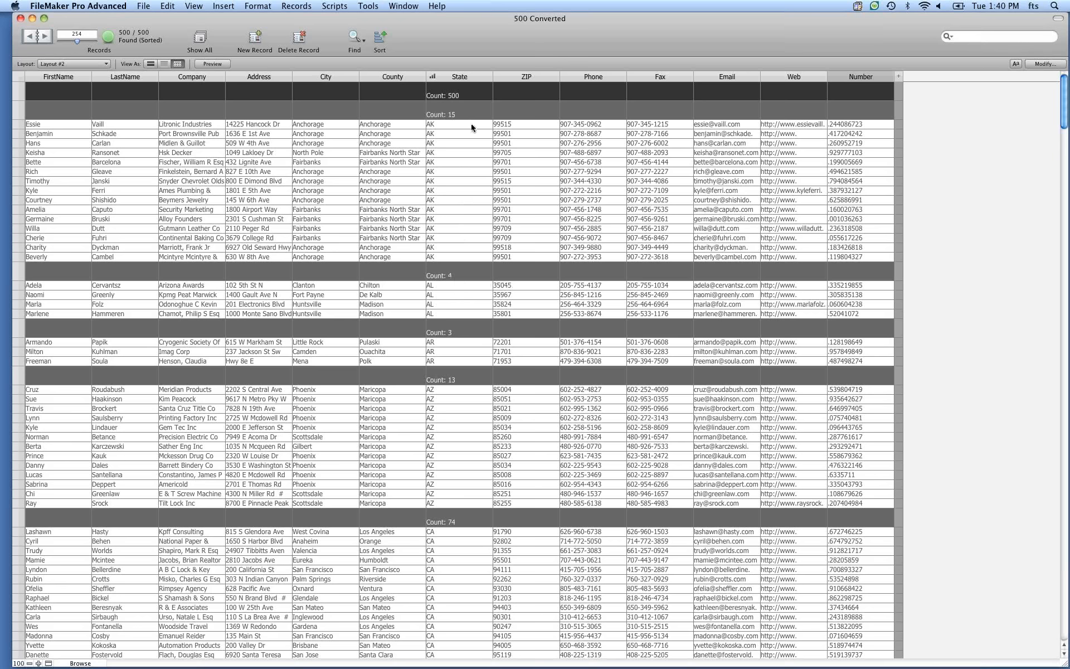
left_click(489, 77)
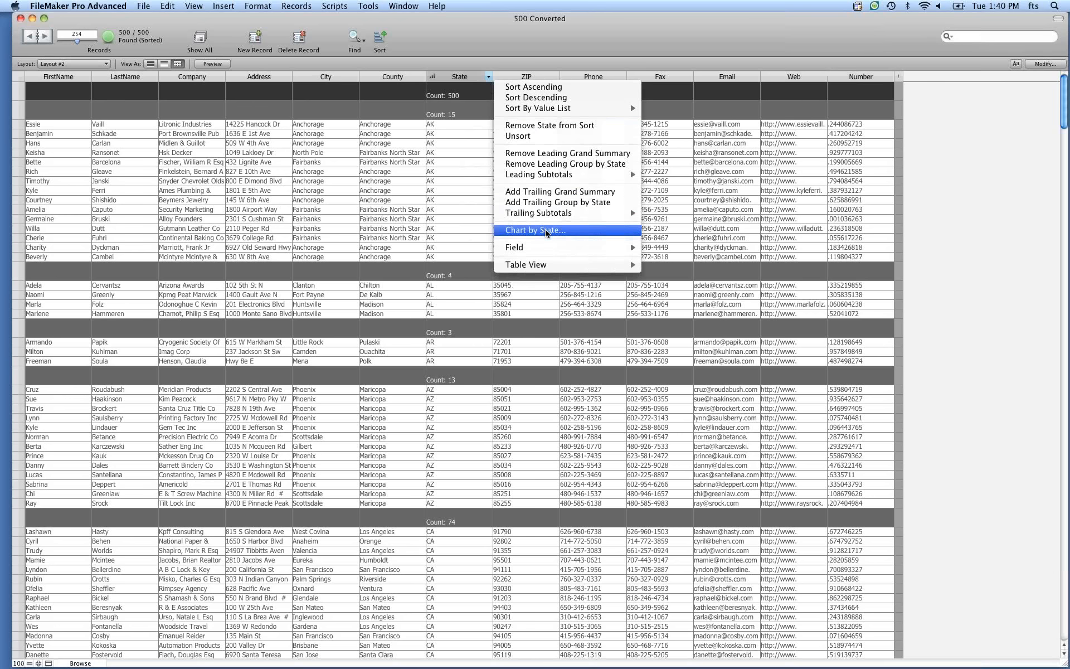
right_click(487, 96)
mouse_move(527, 192)
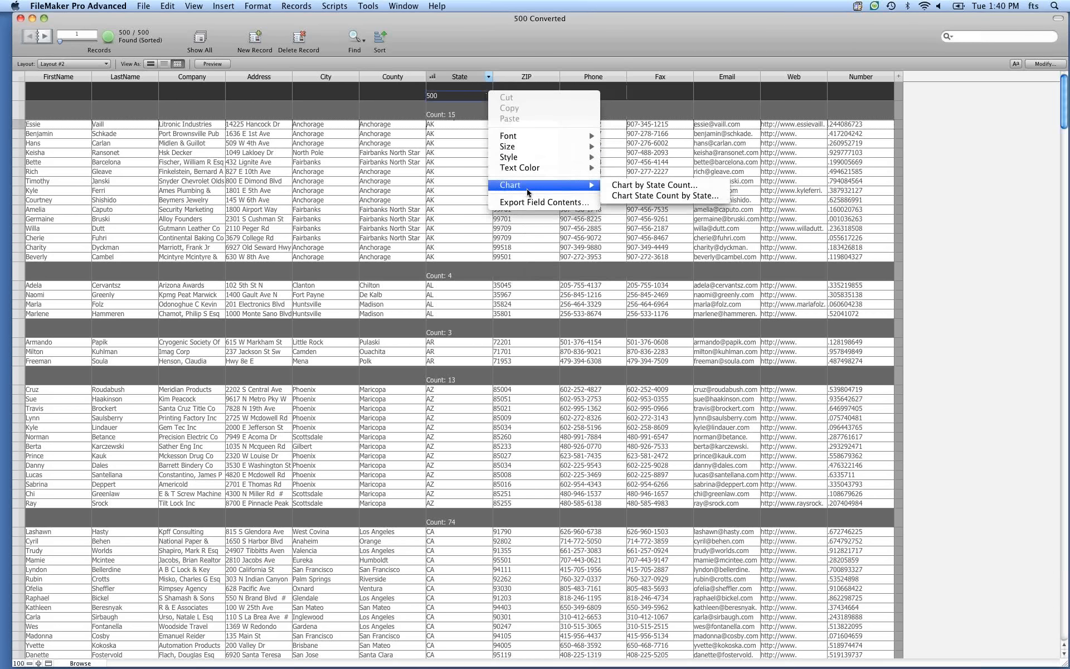
left_click(489, 80)
left_click(488, 79)
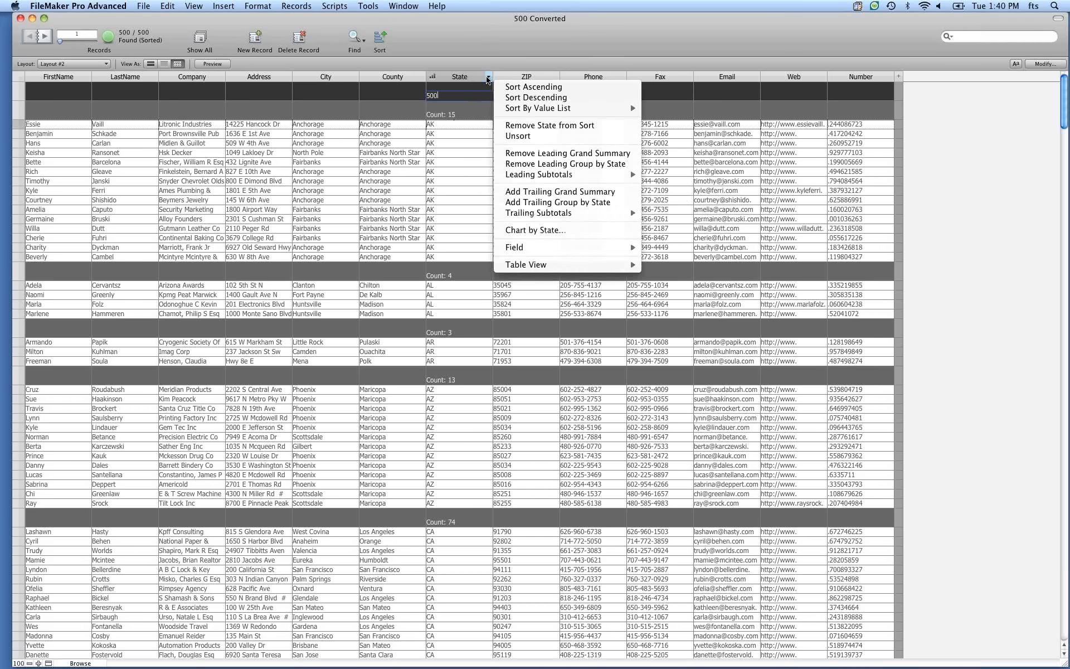
left_click(541, 232)
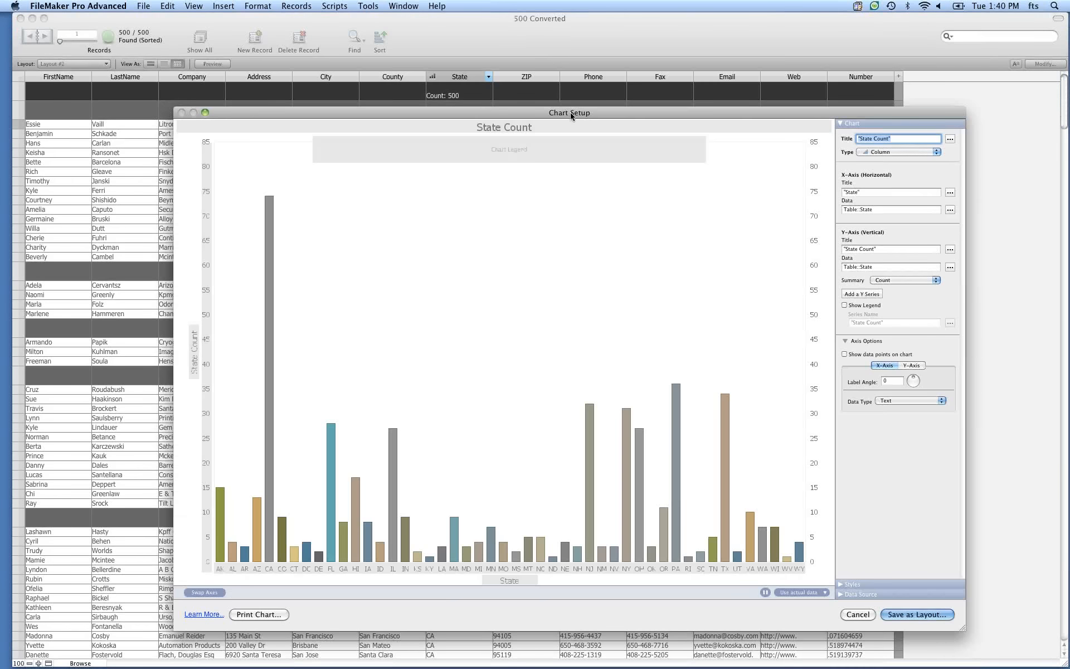
Change the State Count chart's type to Pie.
left_click_drag(571, 115, 550, 73)
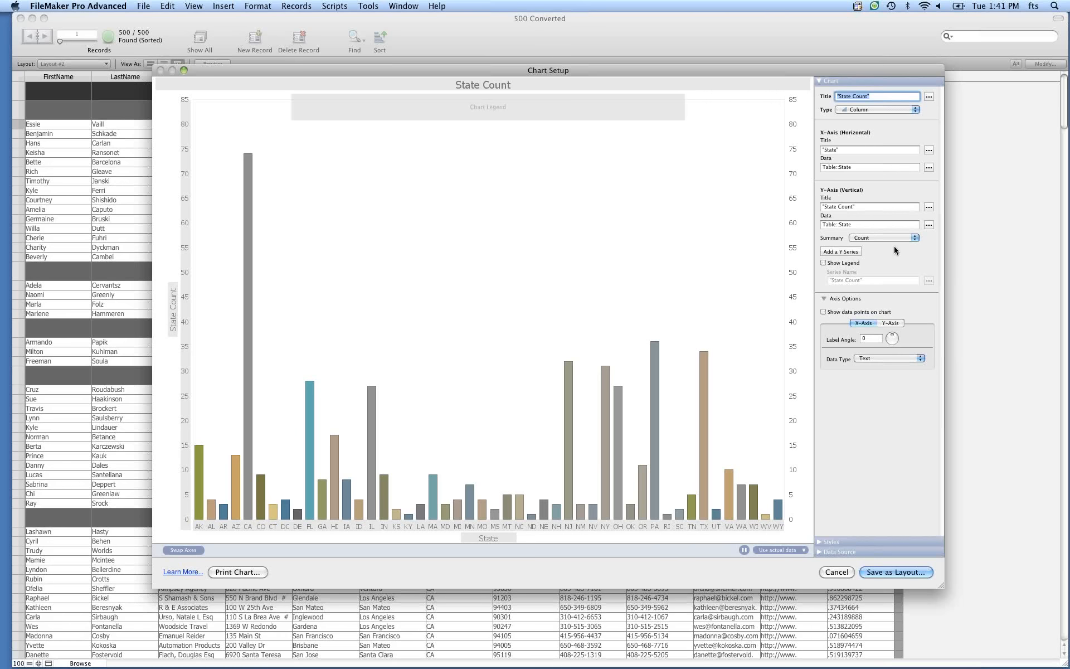
left_click(829, 541)
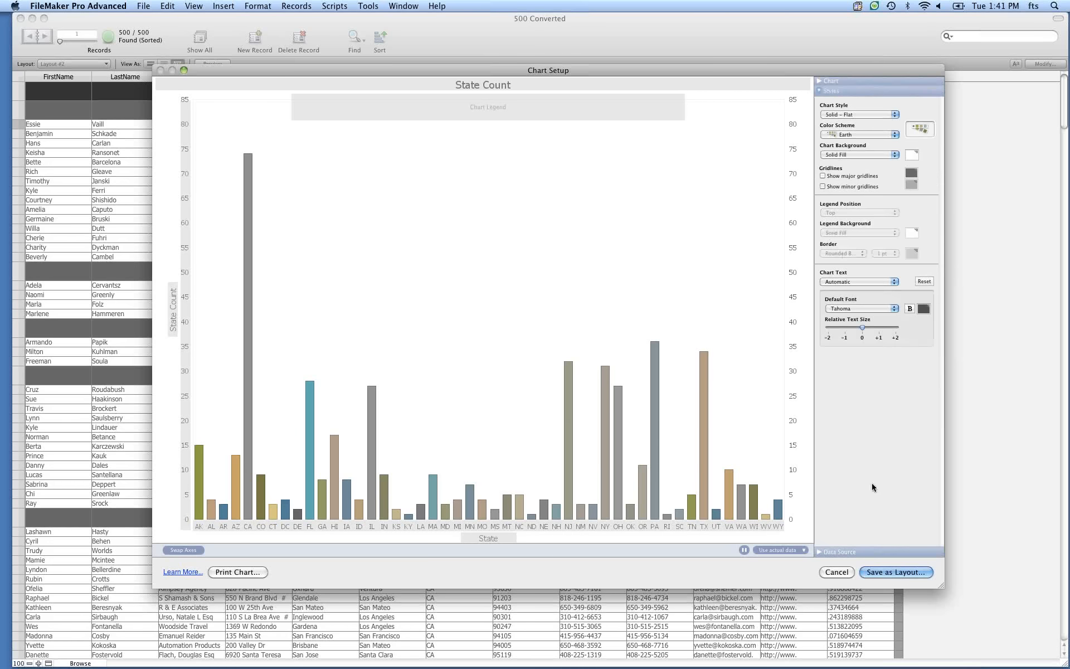
left_click(846, 550)
left_click(836, 81)
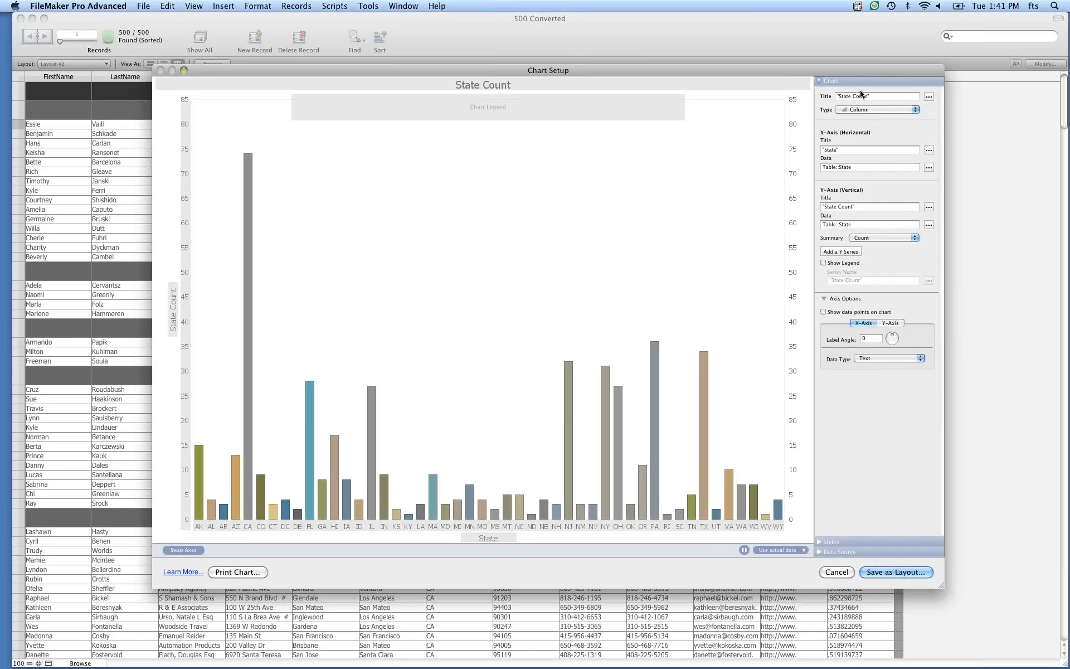
left_click(877, 109)
left_click(857, 235)
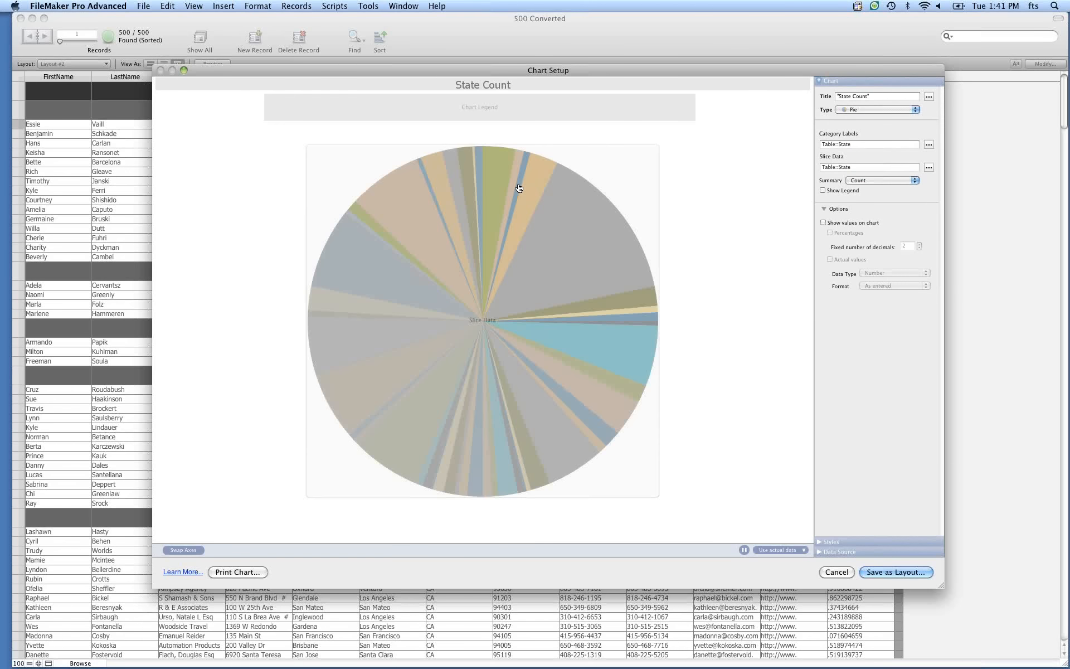
Show values on the pie chart as percentages.
left_click(858, 222)
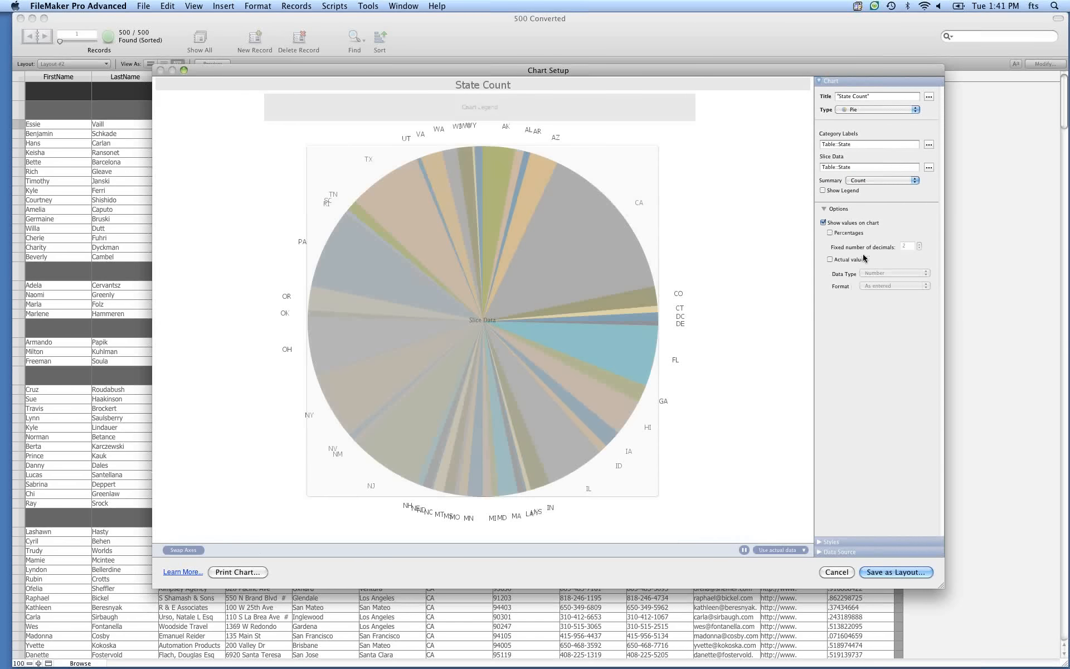
left_click(849, 233)
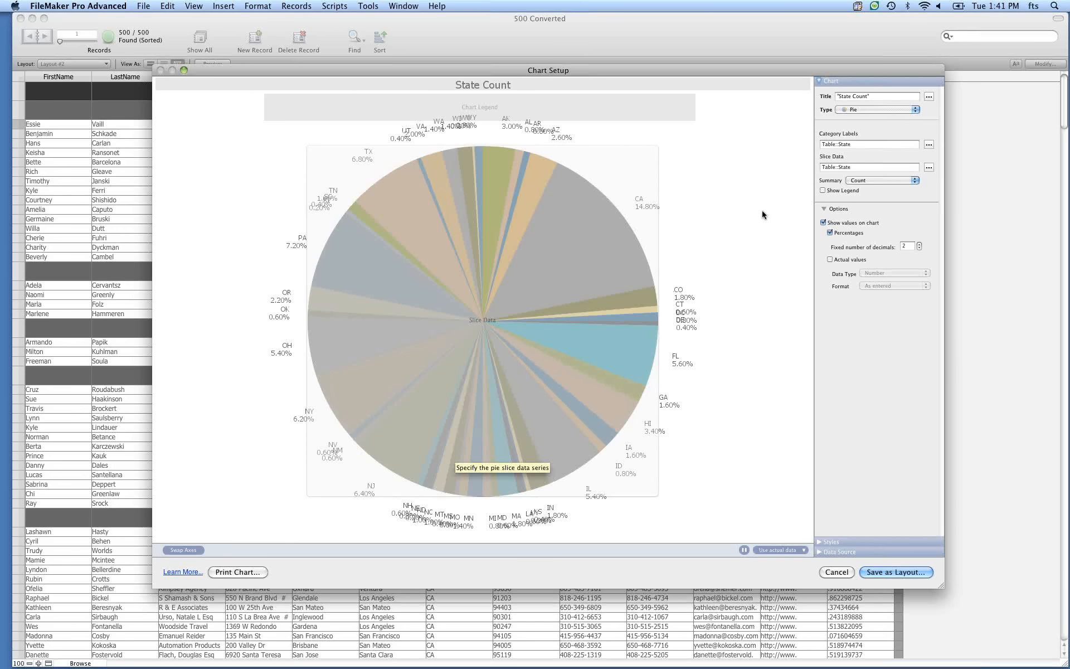
Switch the chart type back to Column and cancel the Chart Setup.
left_click(833, 551)
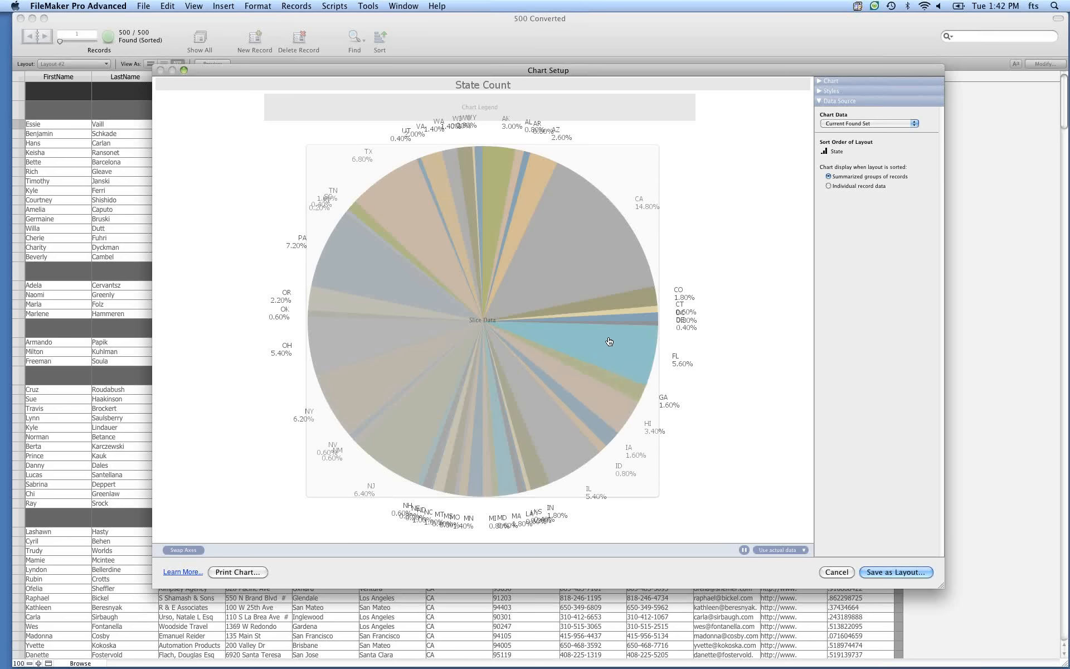
left_click(848, 82)
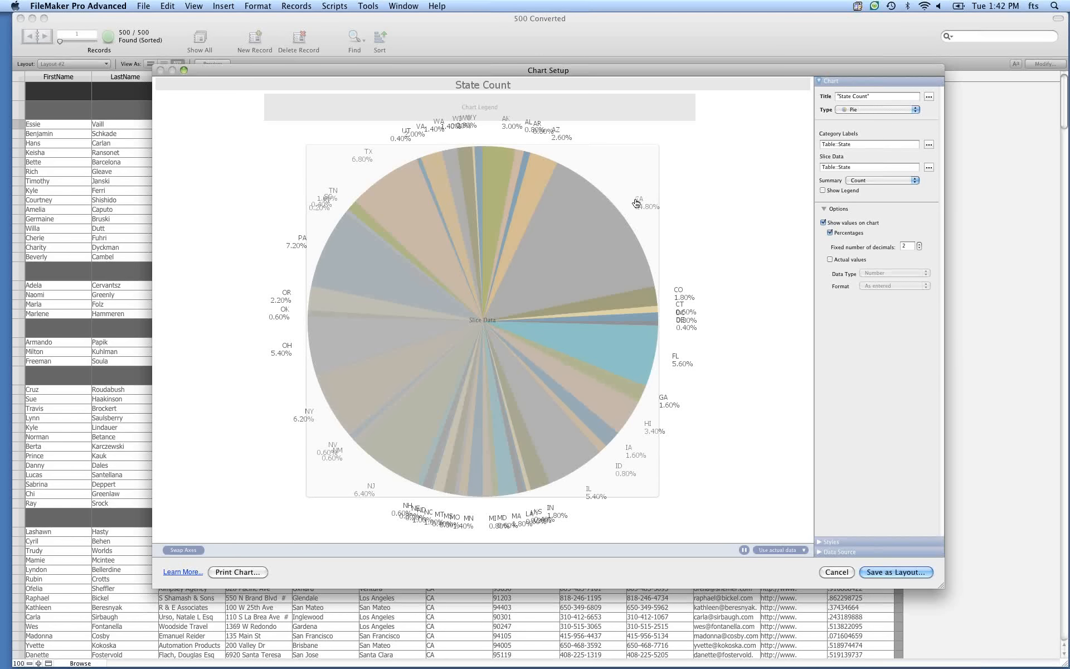
left_click(875, 110)
left_click(878, 20)
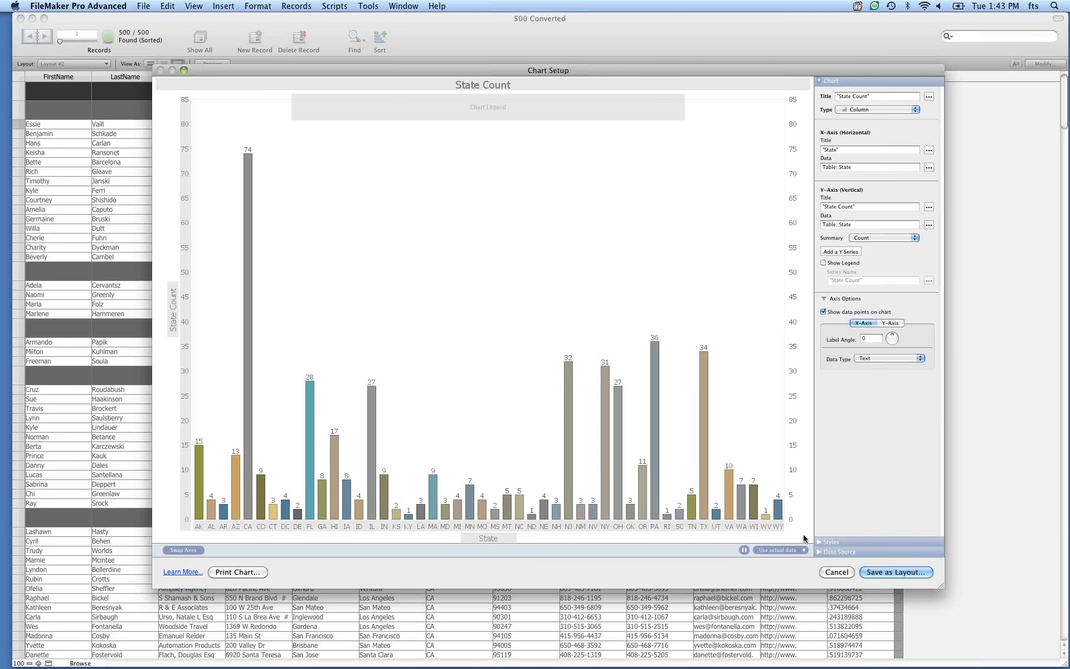
left_click(836, 574)
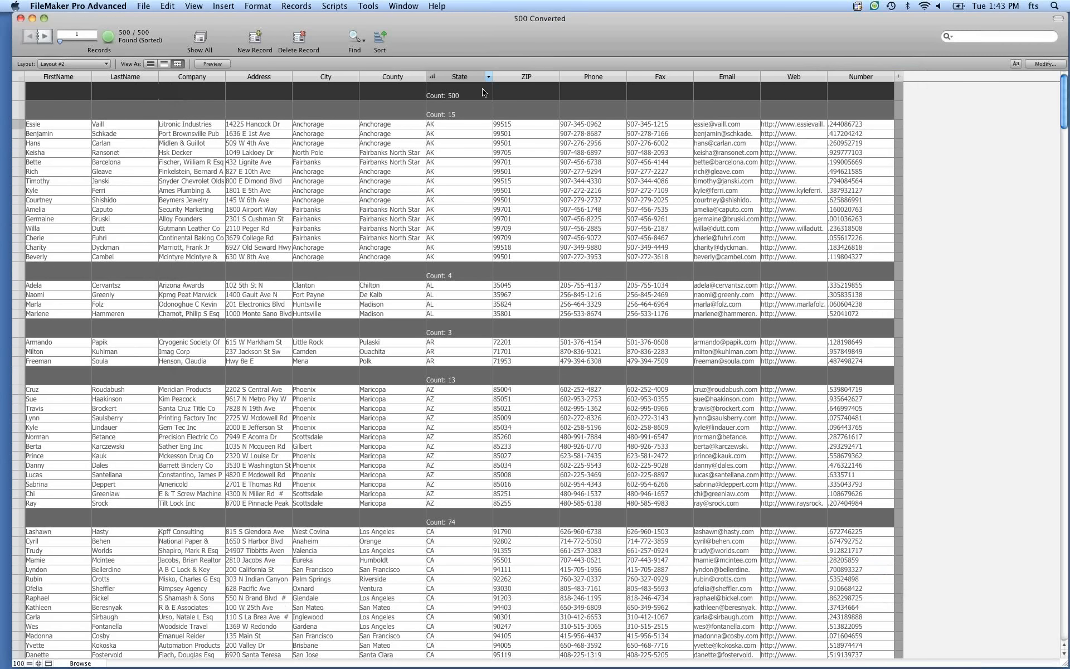
Examine the context menus of the State column header and the group rows.
right_click(483, 92)
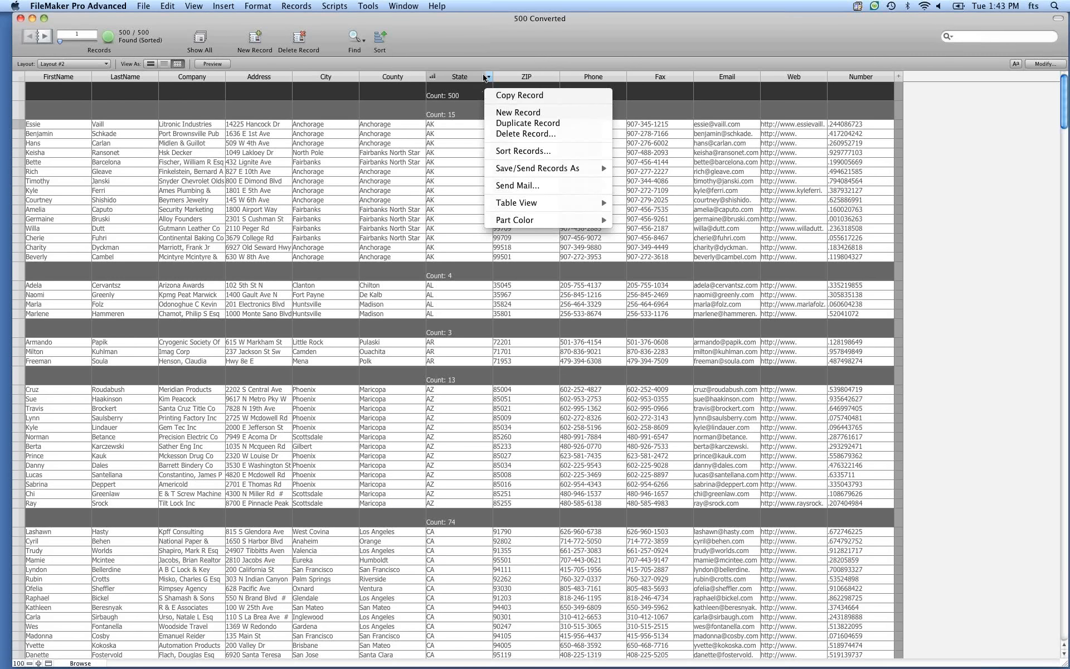
left_click(488, 77)
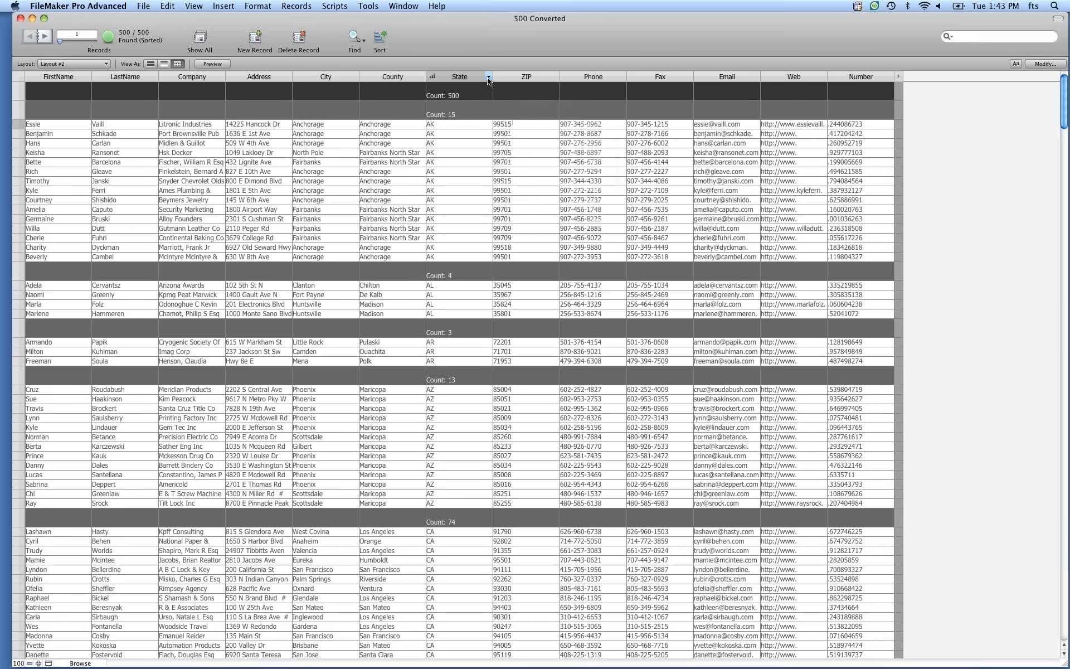
left_click(488, 77)
mouse_move(563, 246)
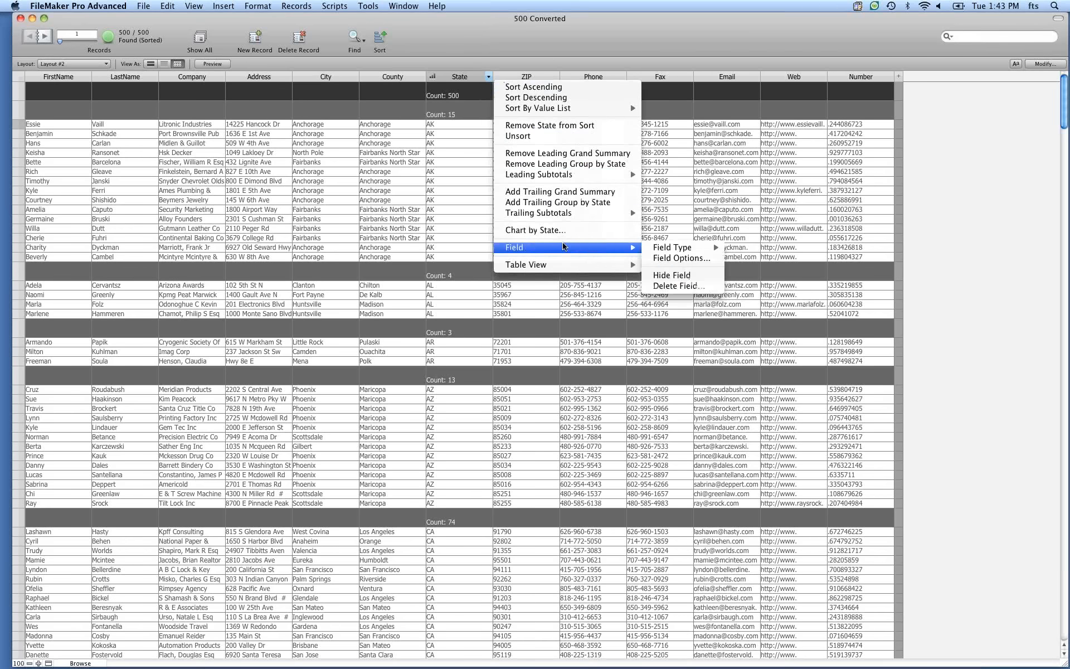
left_click(470, 144)
right_click(478, 113)
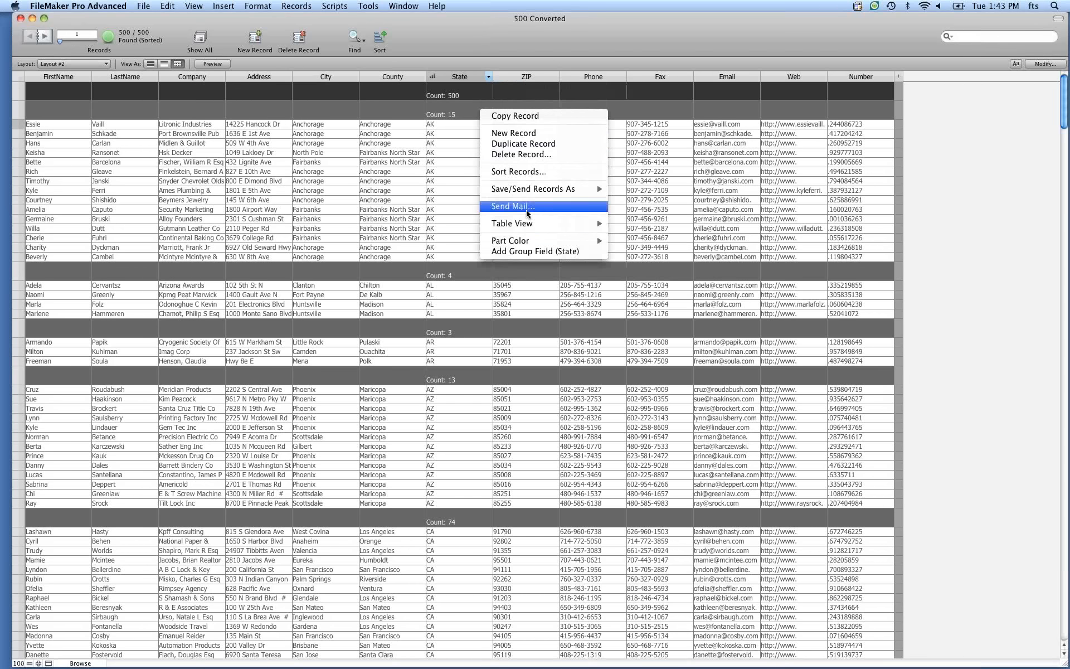
left_click(466, 213)
right_click(478, 274)
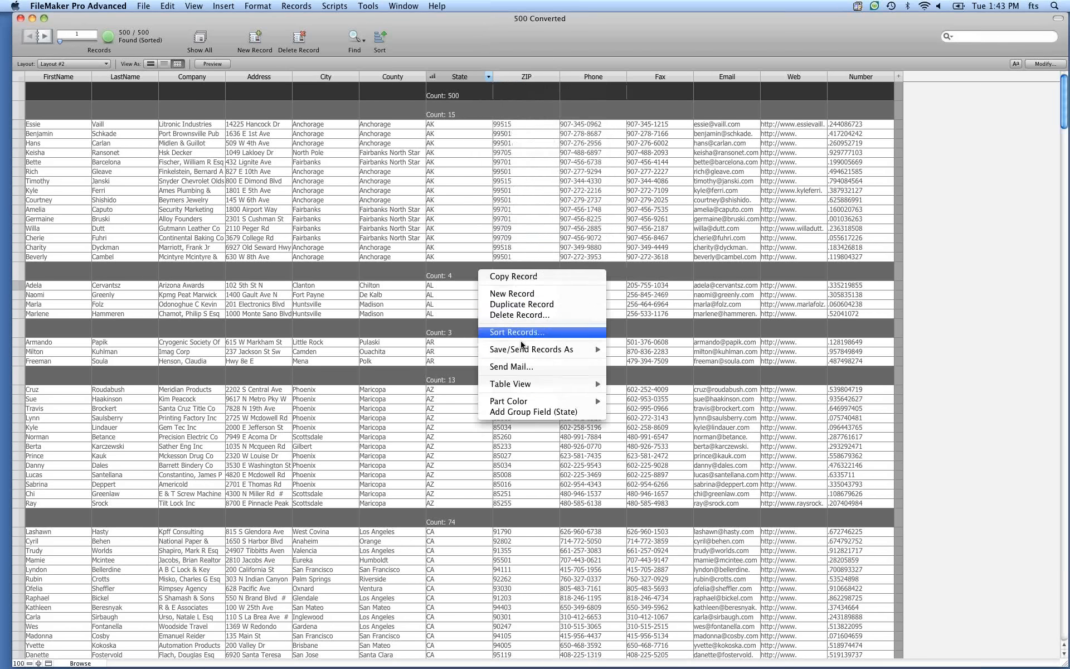
left_click(477, 92)
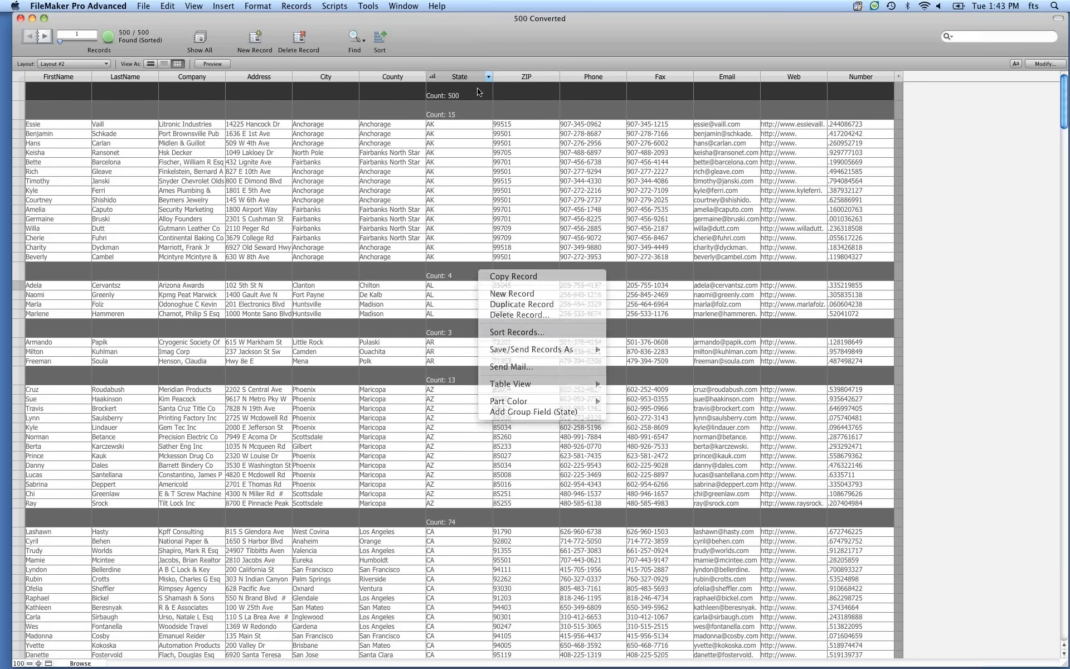
Examine the context menus of a group row, the State column header and a data cell.
right_click(480, 88)
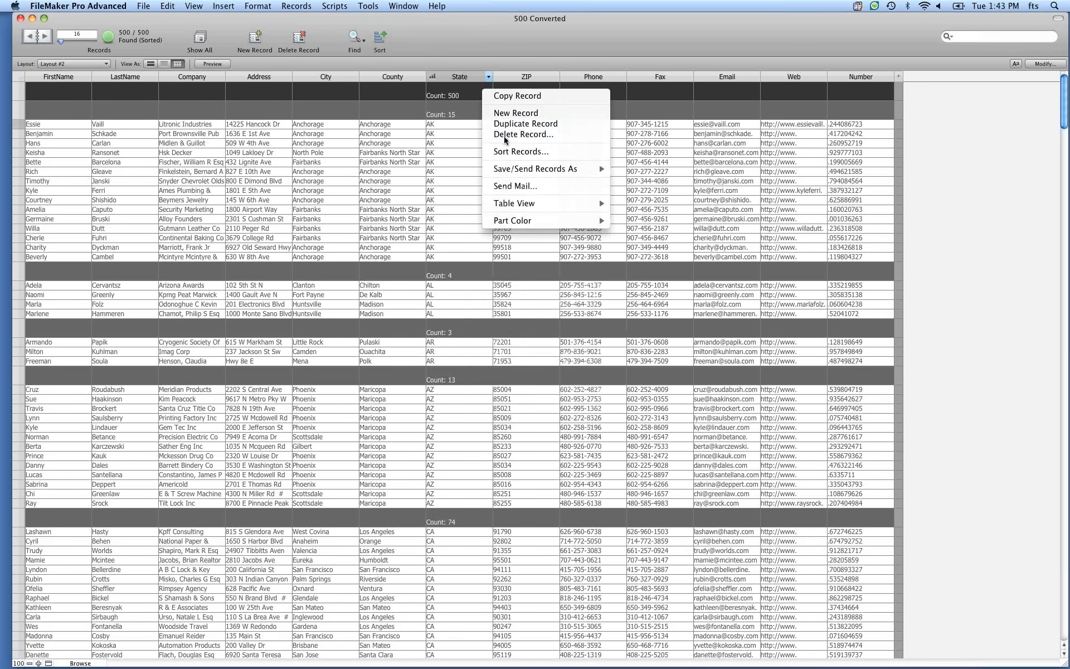
right_click(476, 80)
right_click(459, 134)
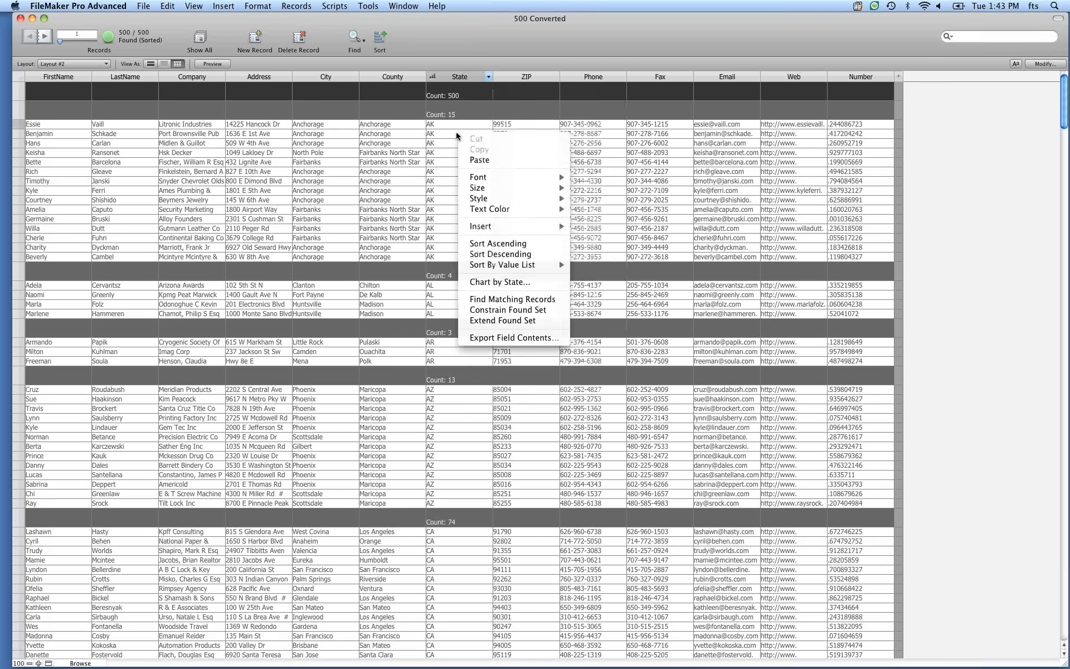
left_click(440, 187)
Add County as a second sort field after State and re-sort the records.
key("super+s")
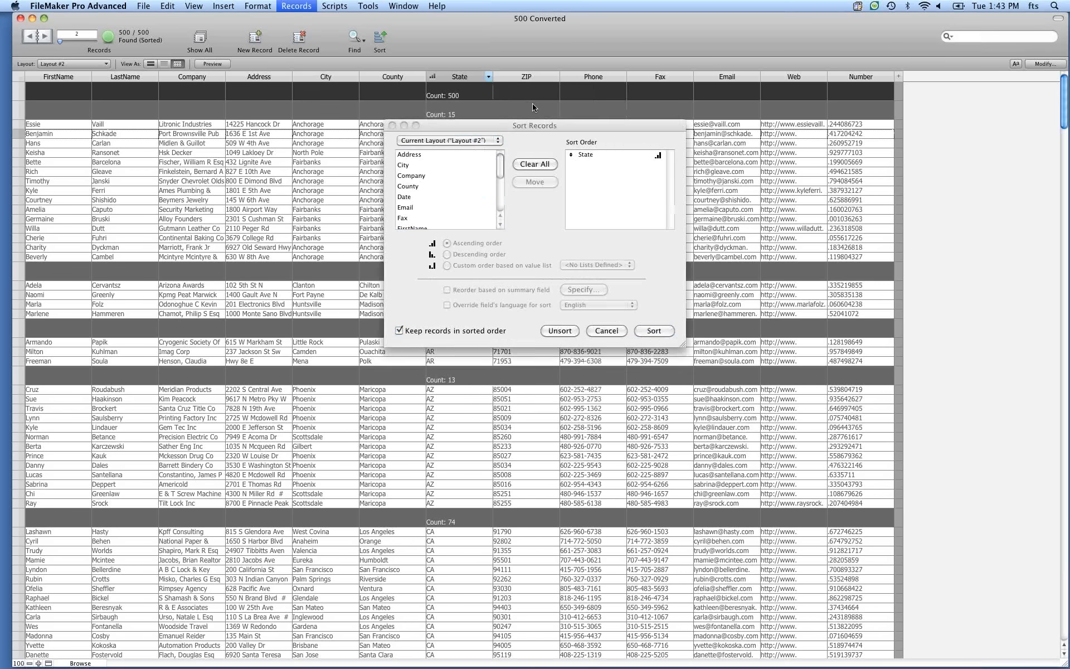
double_click(418, 186)
left_click(650, 331)
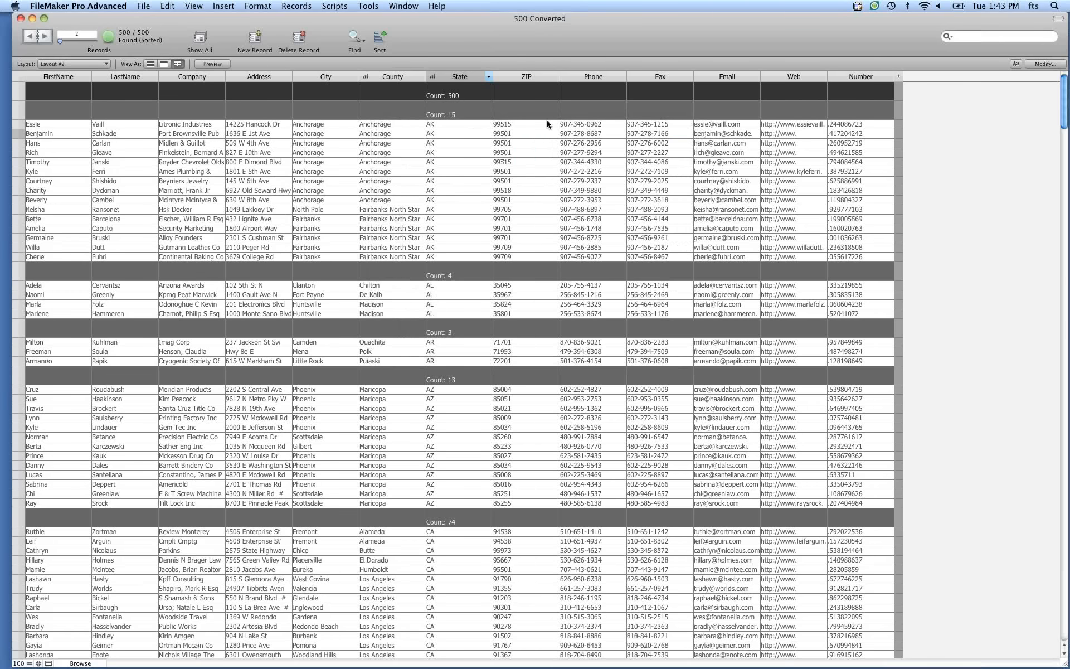
Open the County count by State chart from the County column menu and cancel the Chart Setup.
left_click(421, 77)
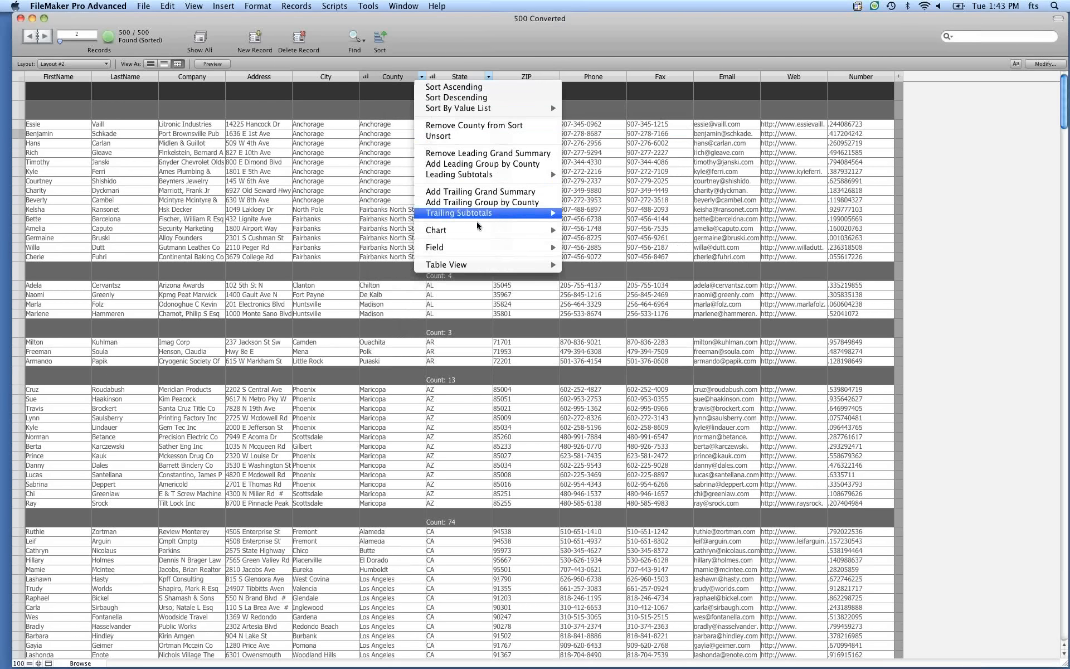
mouse_move(482, 237)
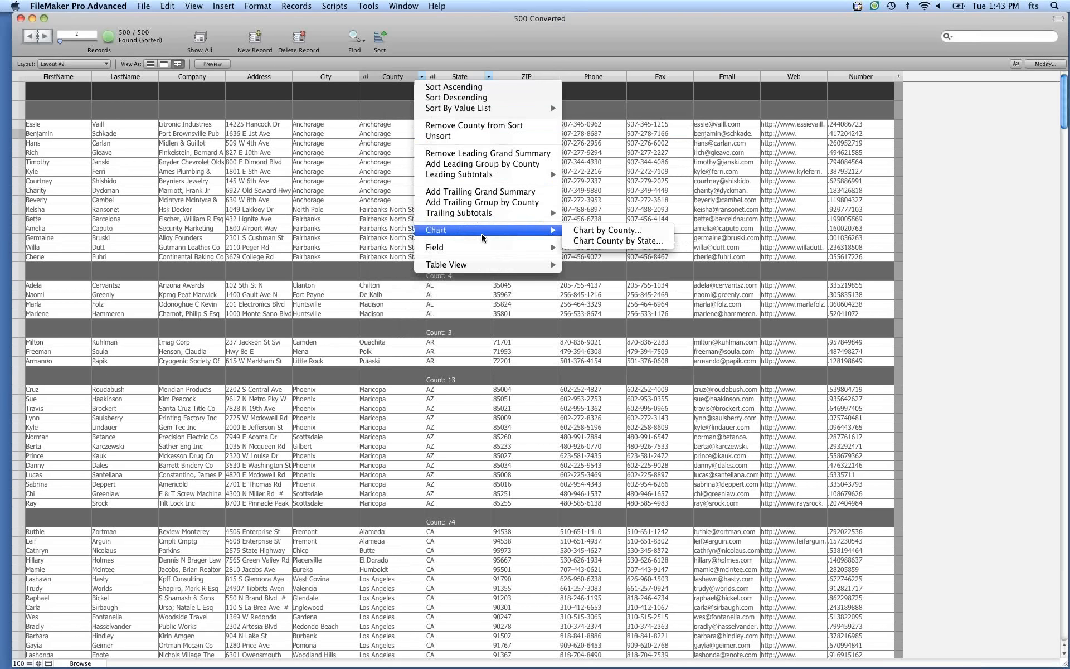
left_click(609, 247)
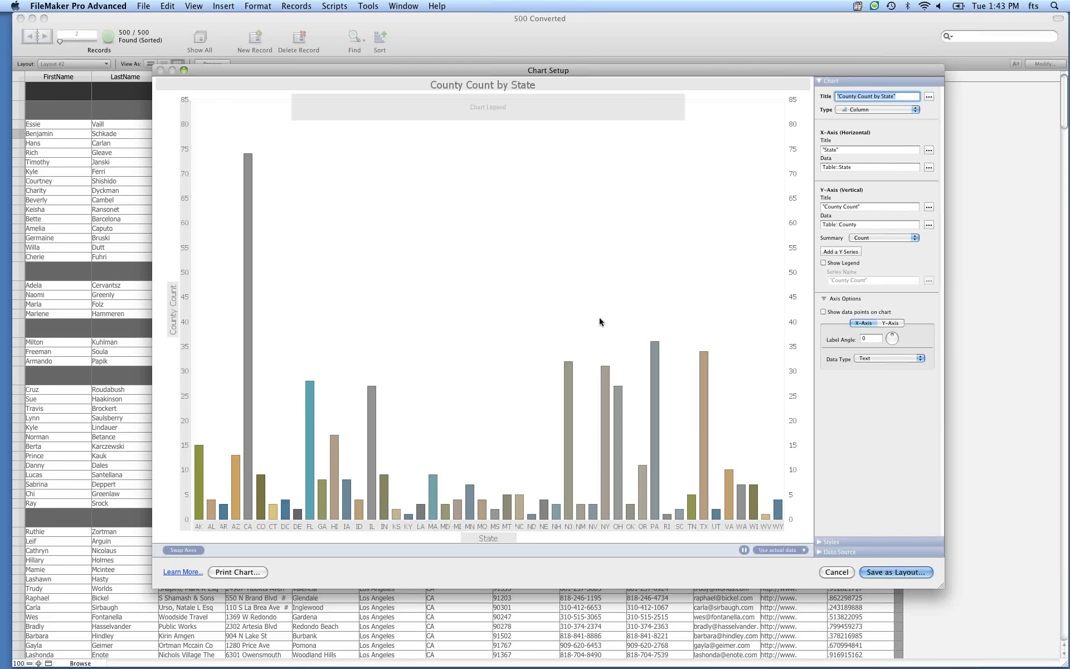
left_click(837, 572)
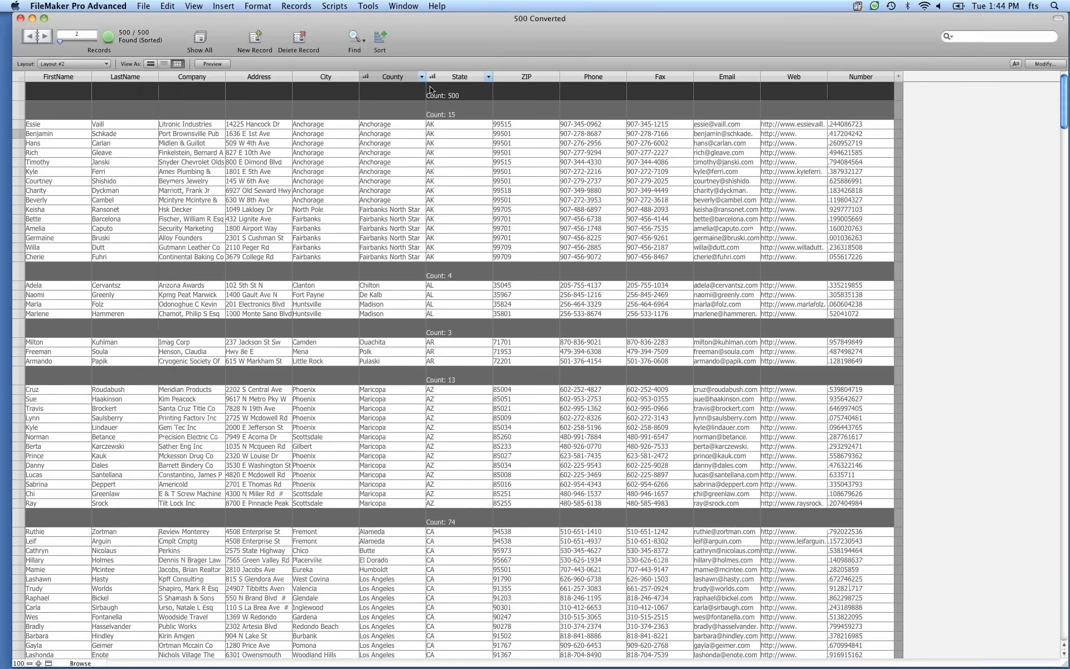
Sort the City and County columns ascending from their column header menus.
left_click(354, 78)
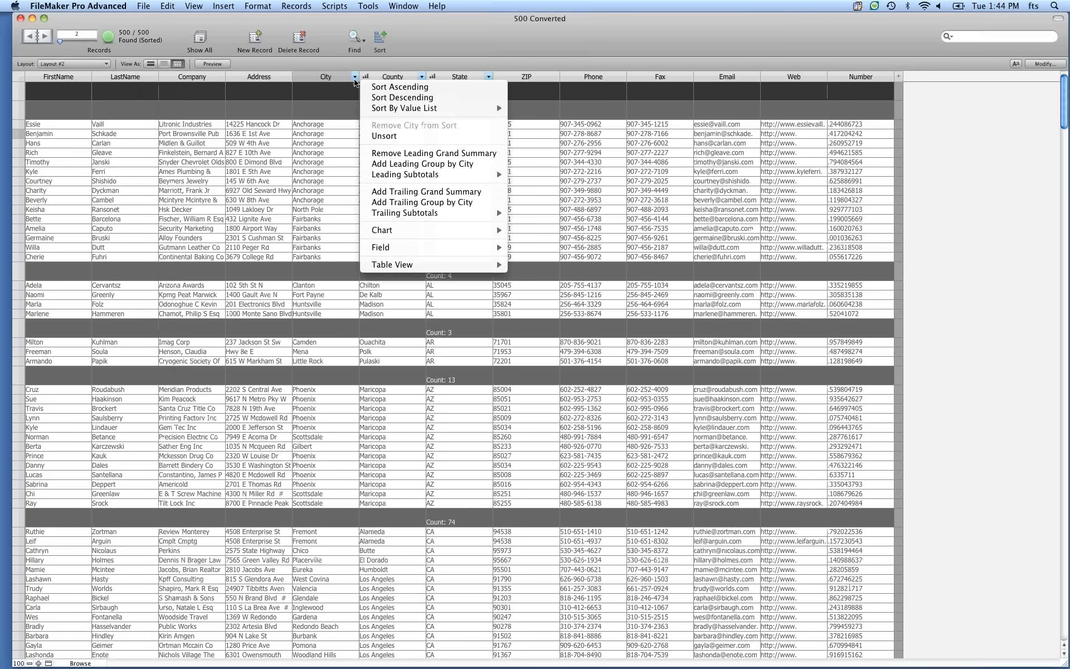
left_click(385, 87)
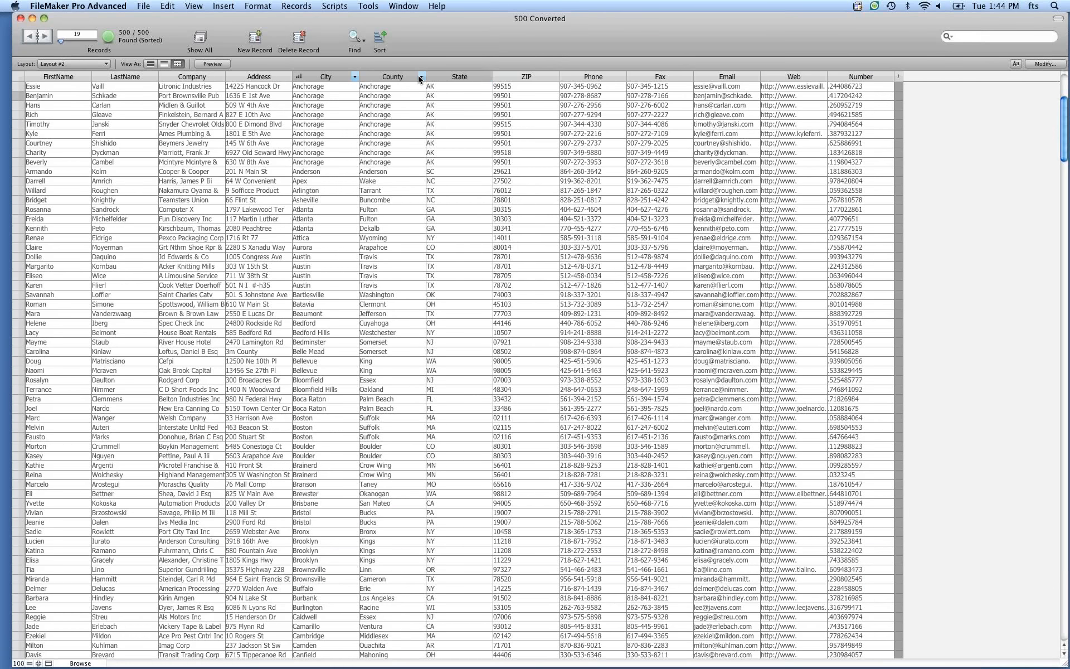
left_click(420, 78)
left_click(425, 88)
Open the County, State count by City chart and cancel the Chart Setup.
left_click(422, 76)
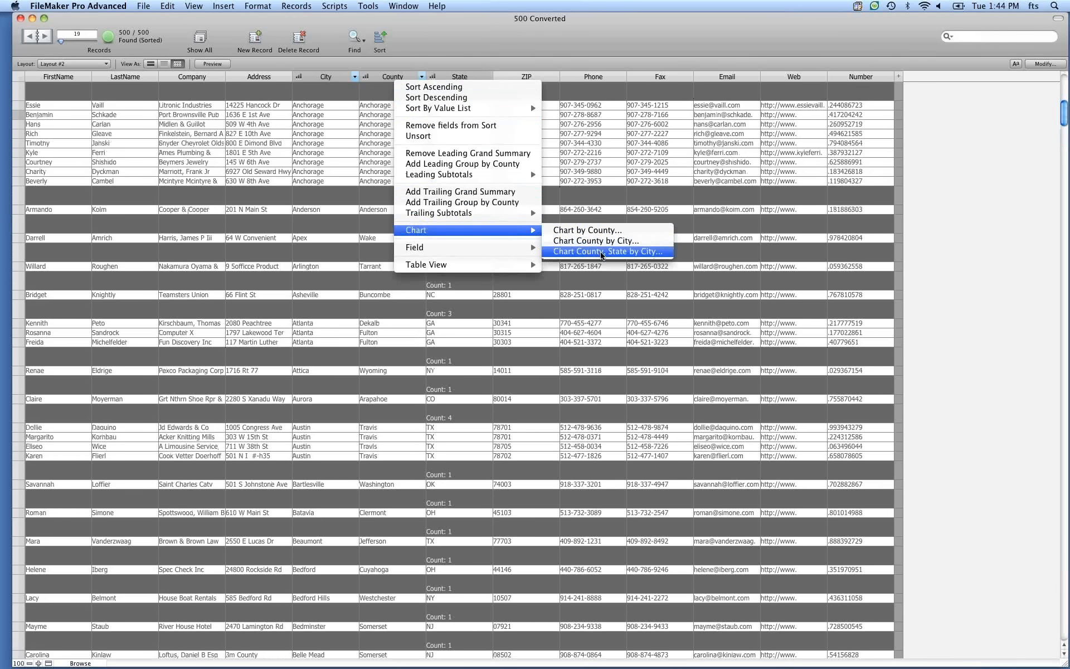
left_click(601, 252)
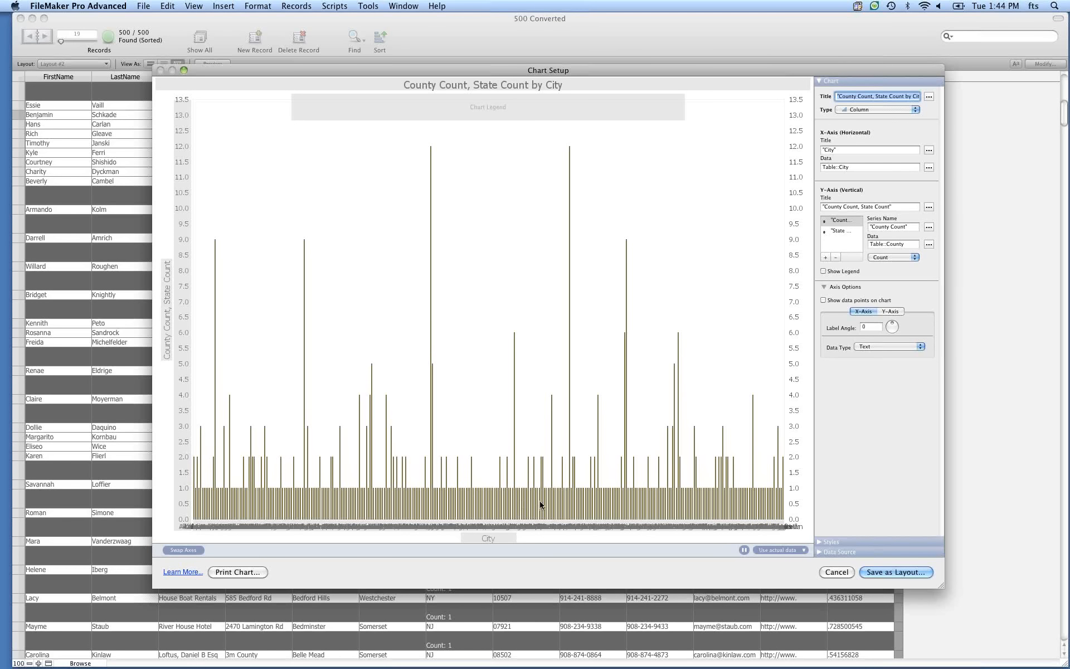
left_click(837, 572)
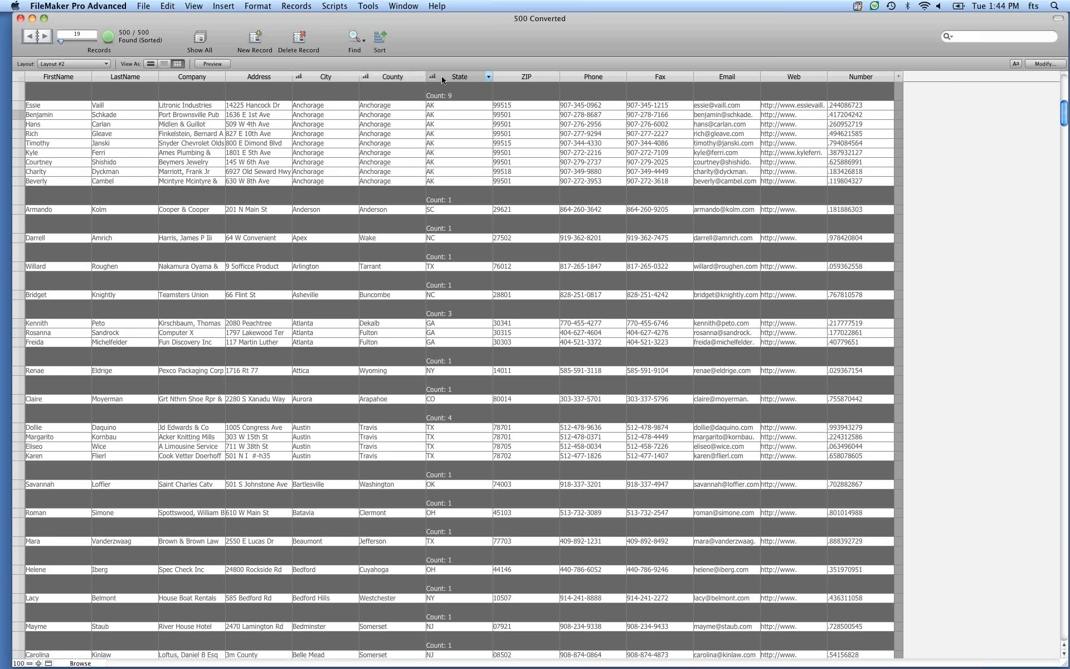
Unsort the records and remove the leading group by State.
left_click(487, 78)
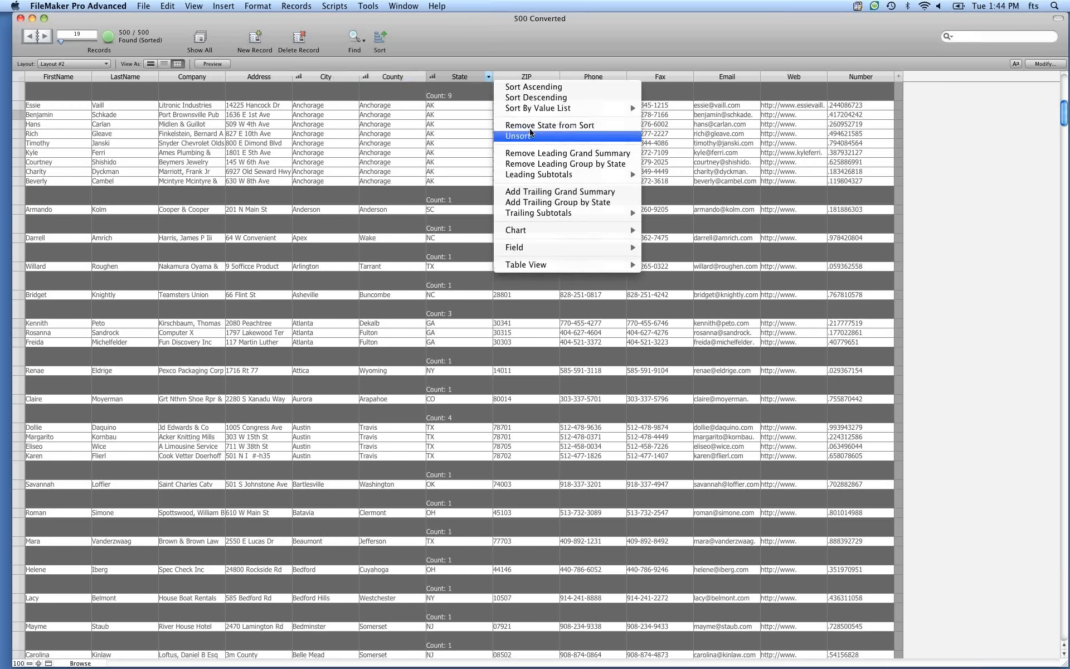
left_click(518, 136)
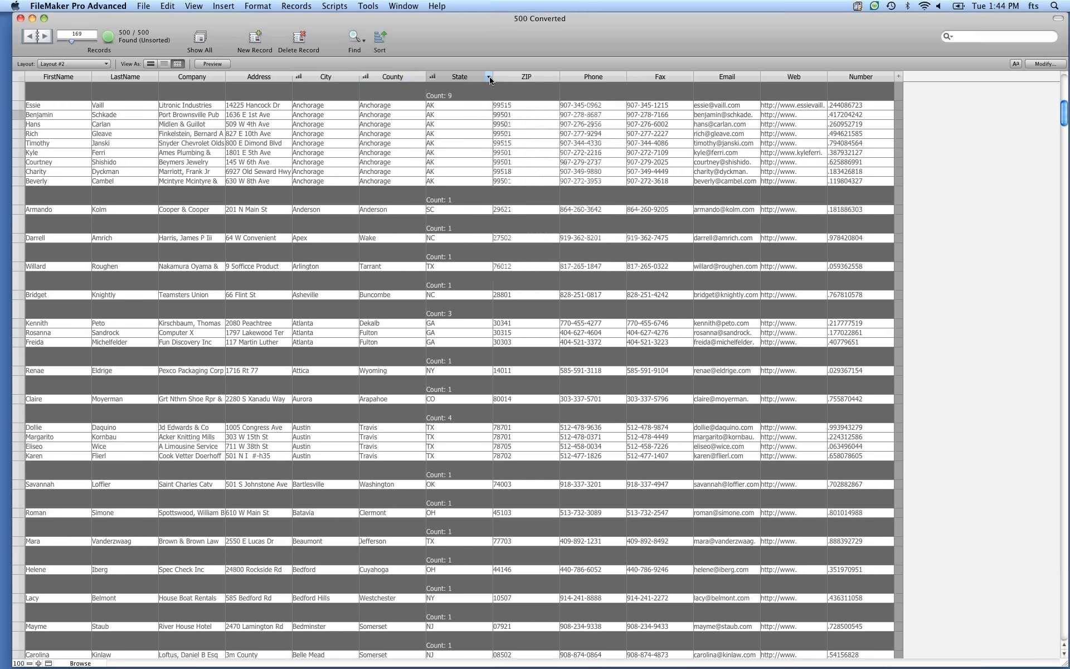
left_click(489, 77)
left_click(555, 164)
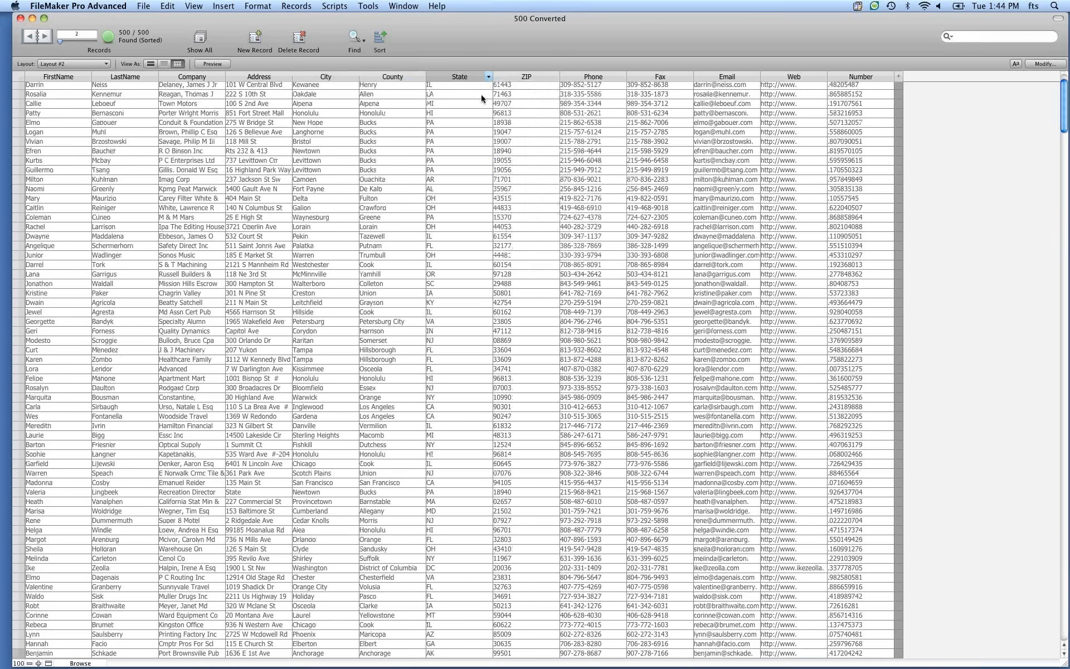
Restore the records' grouping by State and reopen the State column menu.
right_click(480, 223)
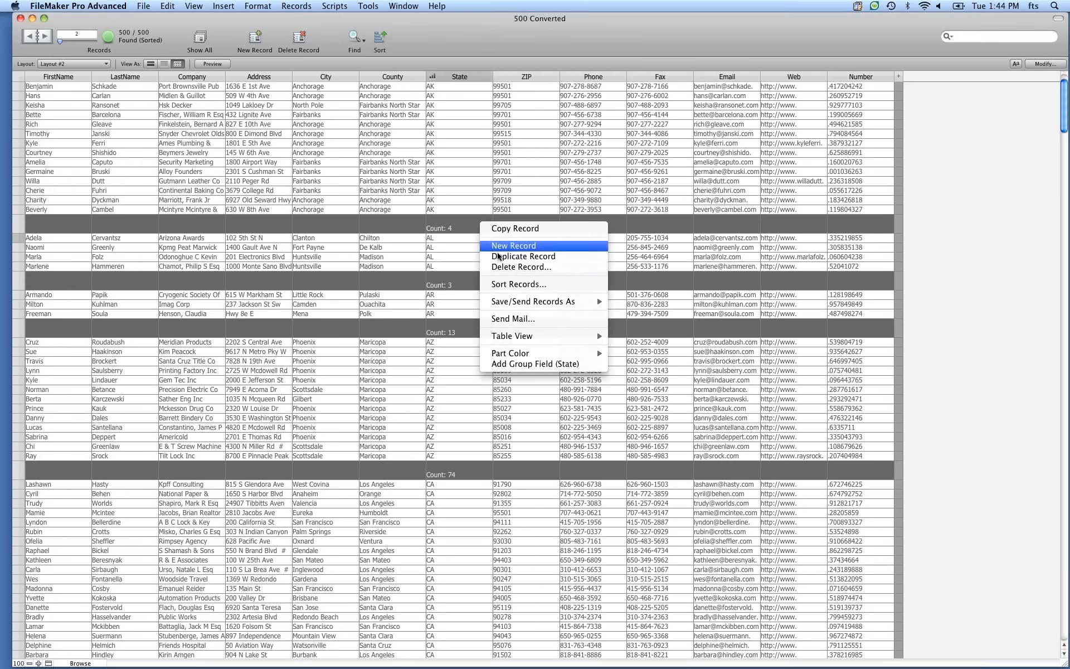
left_click(489, 74)
left_click(489, 77)
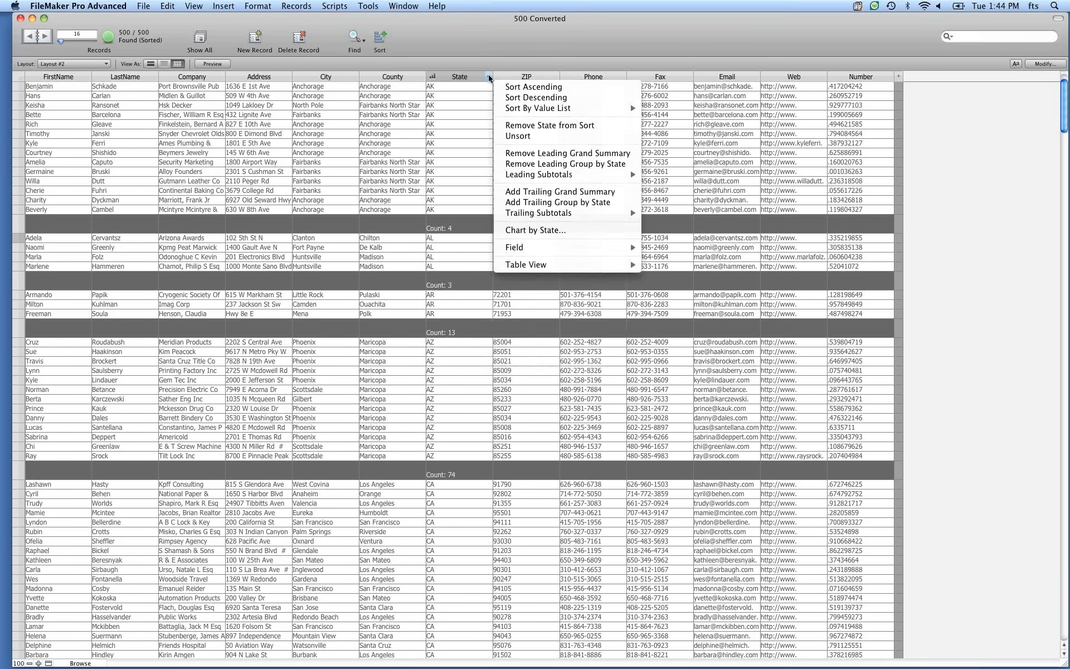
Open the chart by State and cancel the Chart Setup.
left_click(556, 230)
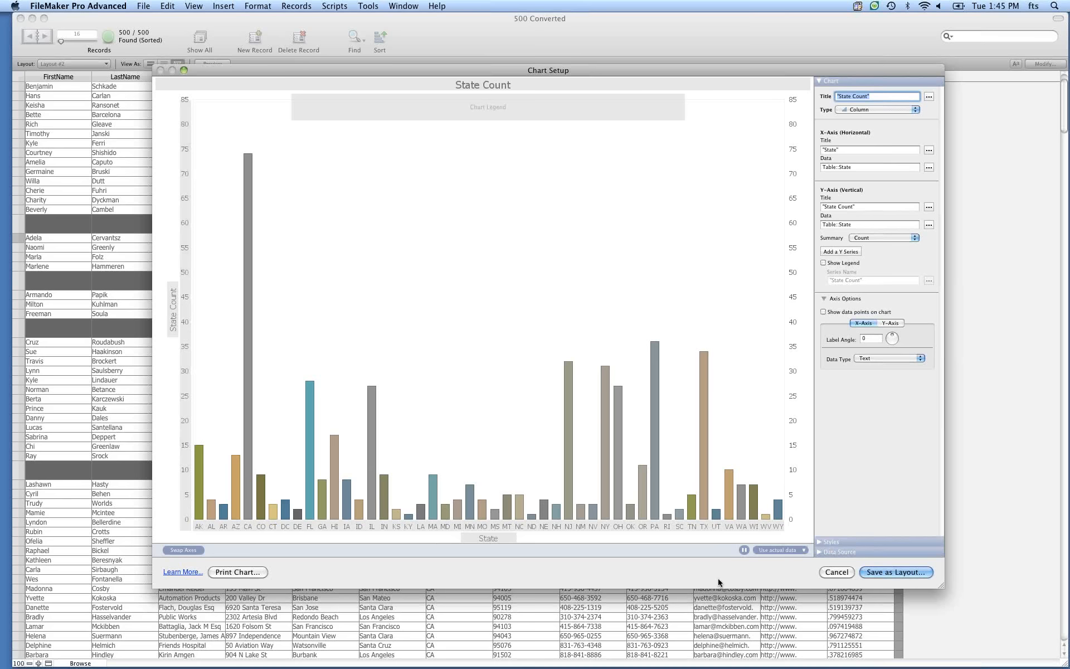
left_click(837, 572)
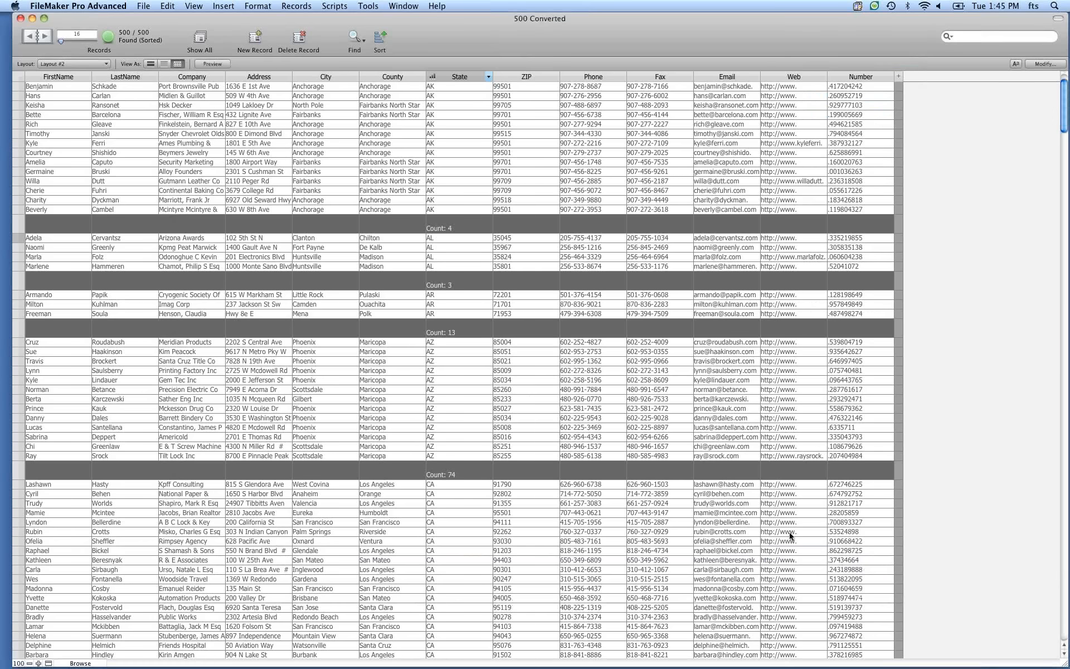
Switch to PowerPoint and start the slide show of the presentation.
key("super+Tab")
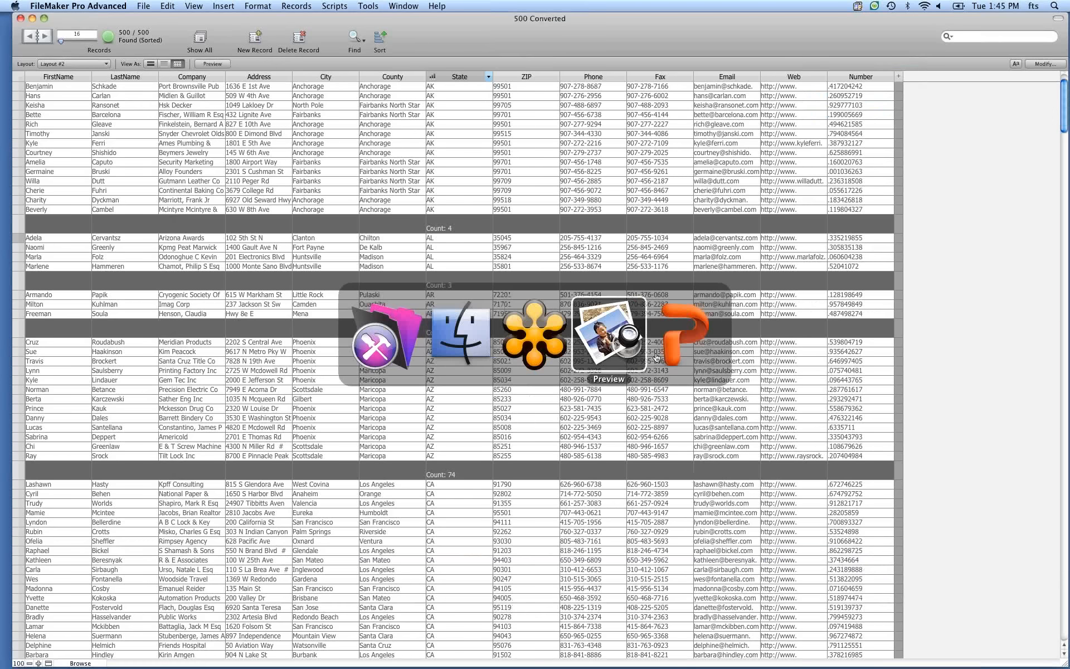
left_click(669, 353)
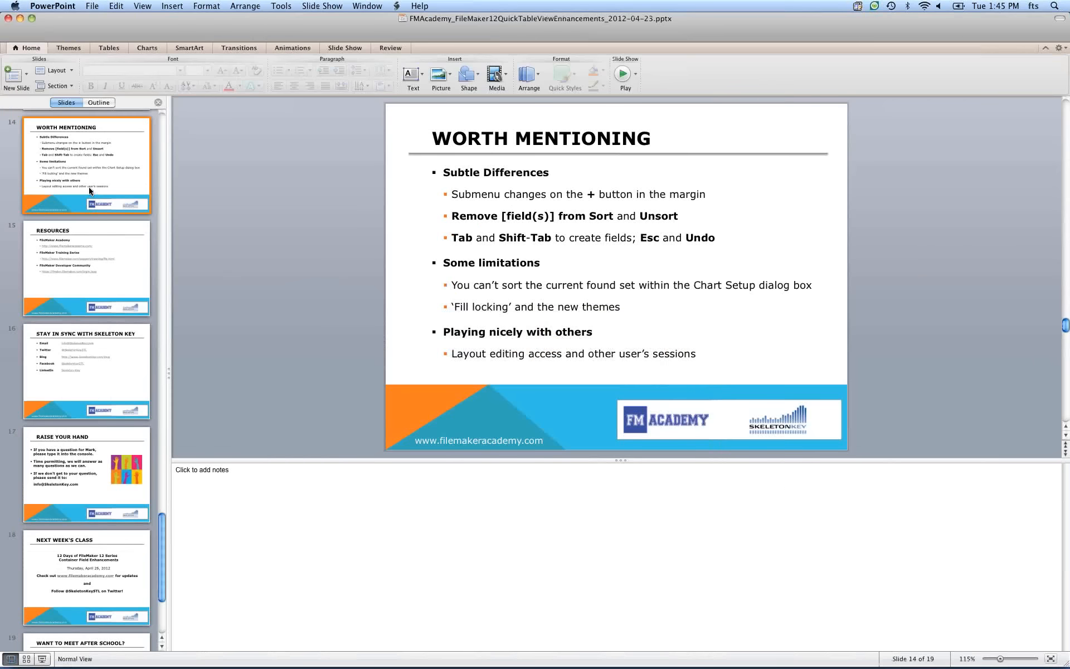
left_click(624, 76)
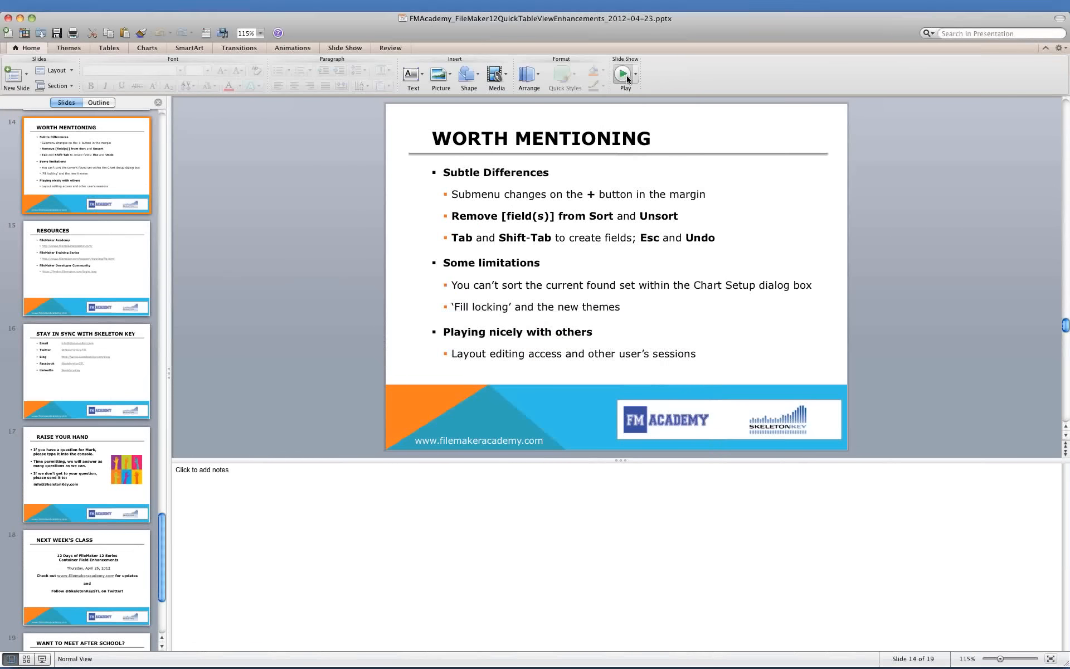
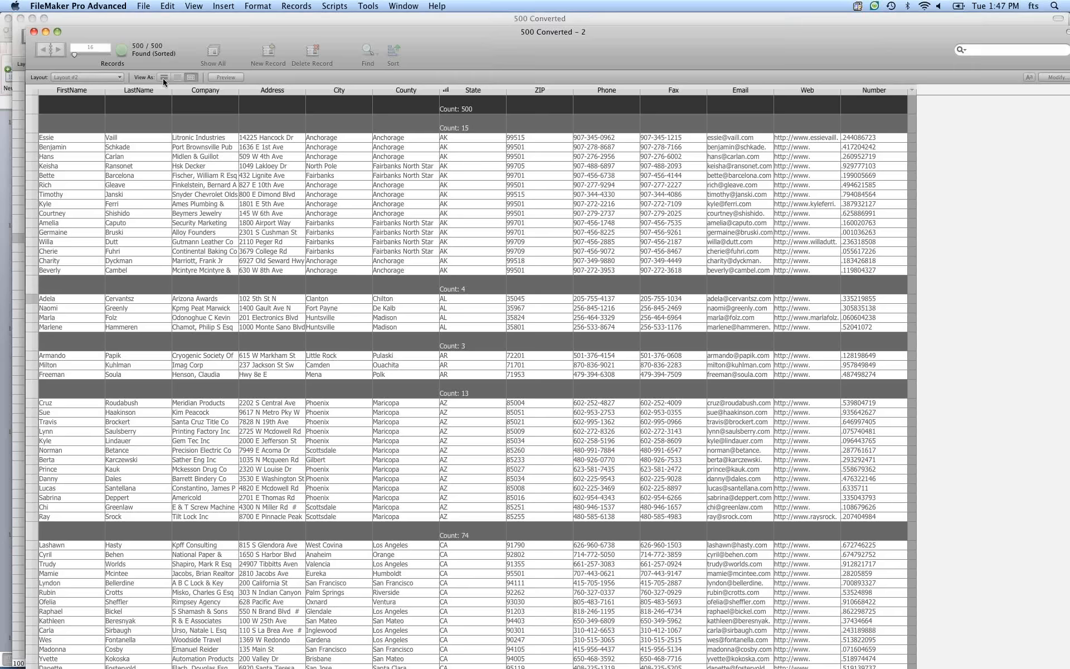
Show the second window's record in form view and move the window aside.
left_click(163, 78)
left_click_drag(220, 30, 579, 82)
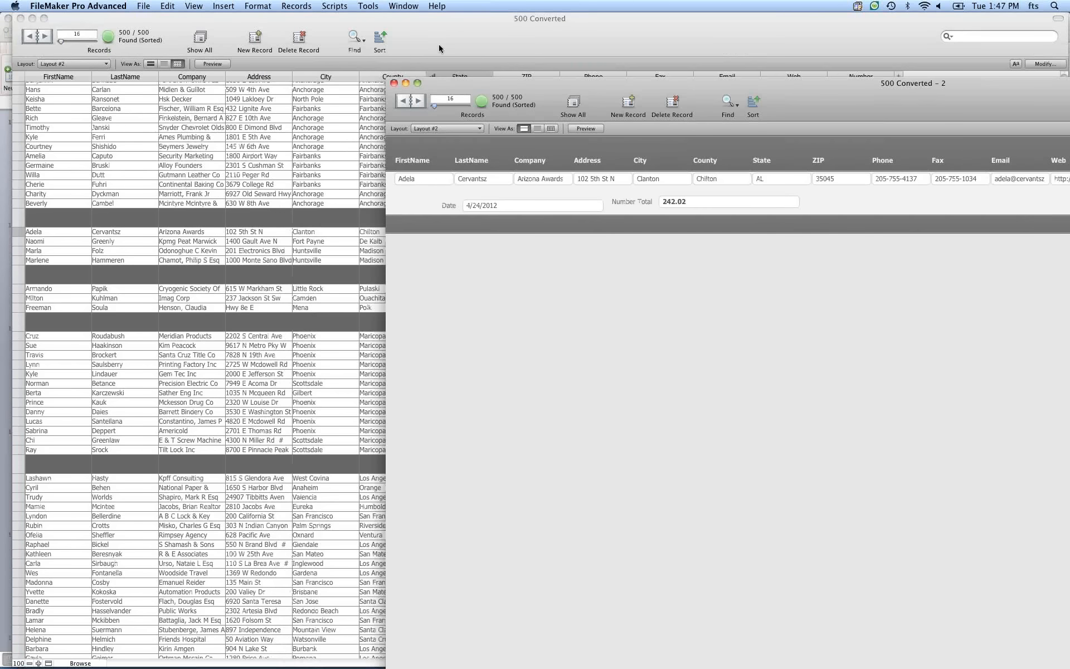
Open a third window on the same file and position it below the second one.
left_click(410, 5)
left_click(416, 20)
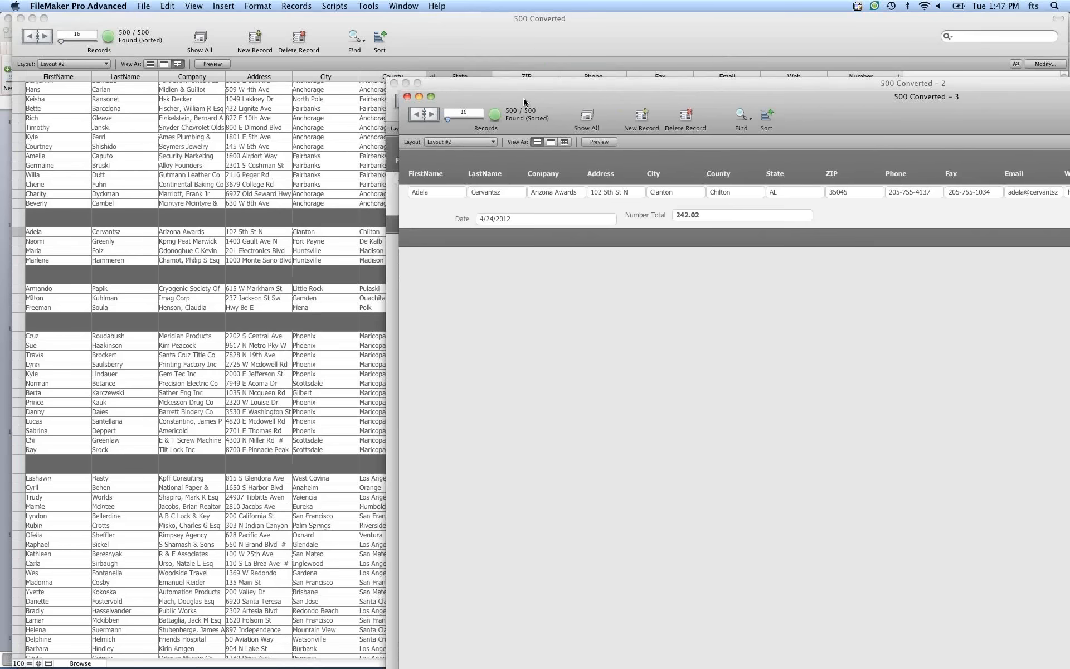
left_click_drag(525, 102, 622, 241)
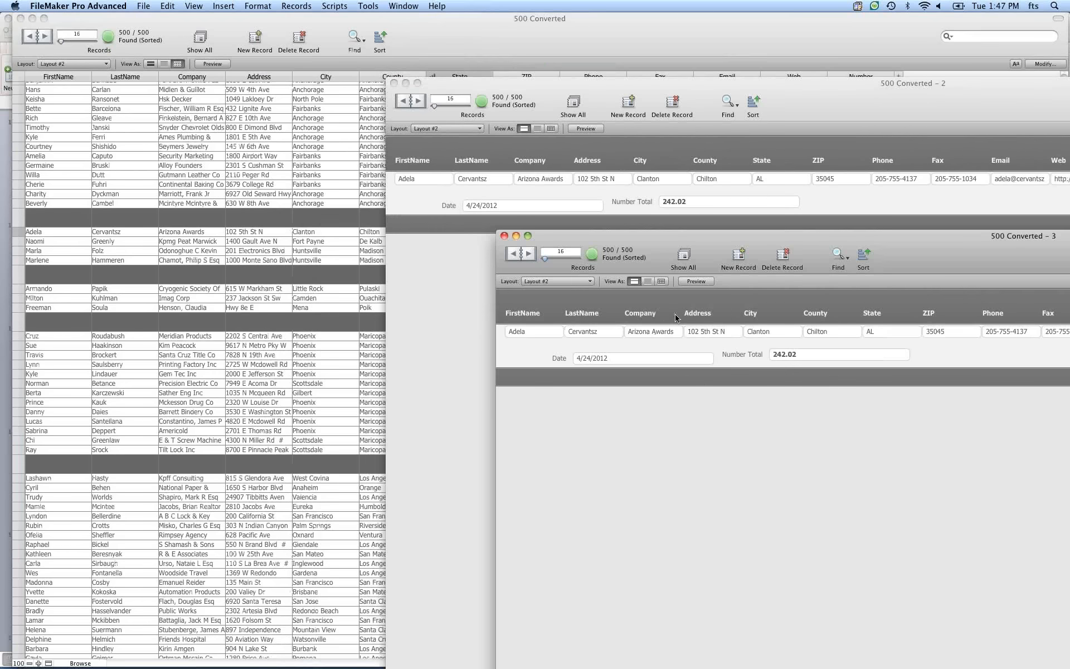
left_click(647, 281)
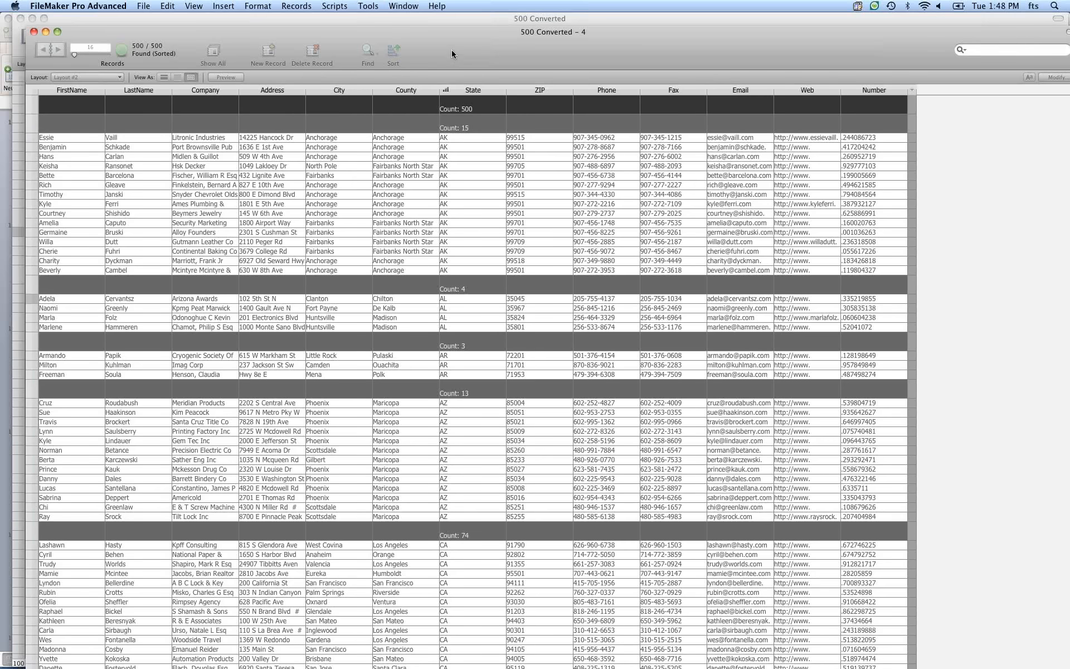
In a fourth window's table view, remove the leading grand summary using the City column menu.
left_click_drag(452, 50, 675, 151)
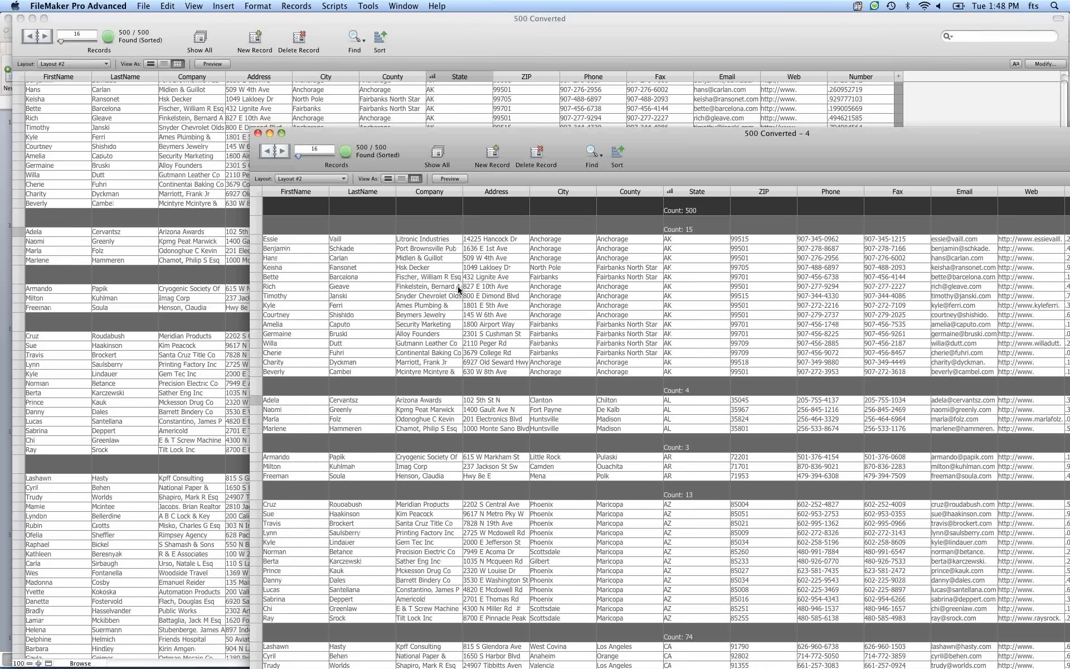
left_click(591, 192)
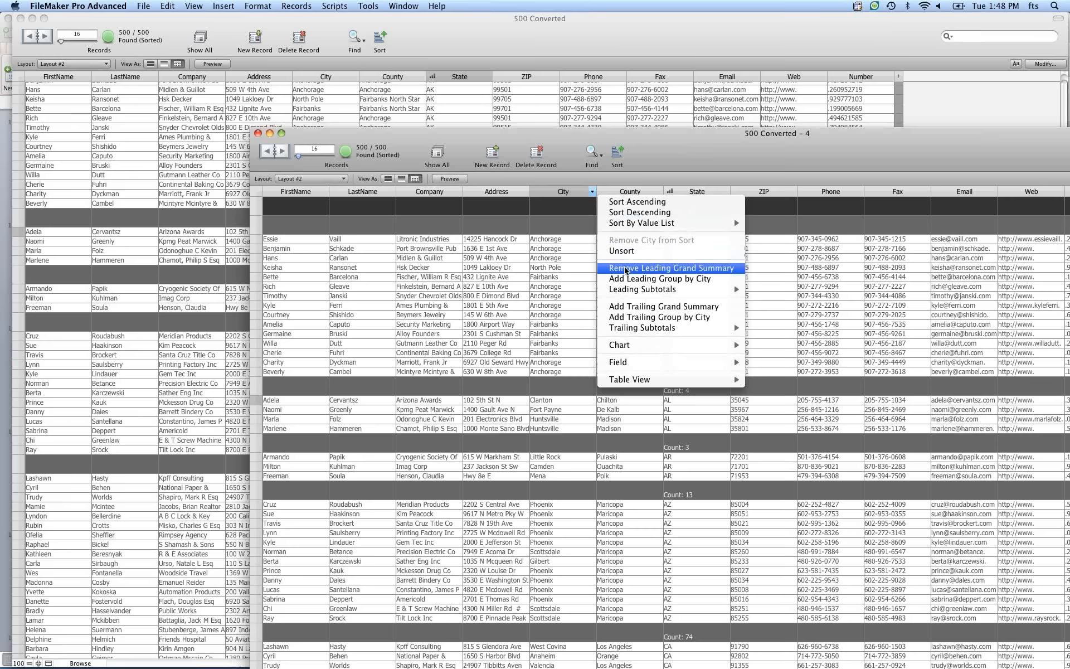
left_click(646, 268)
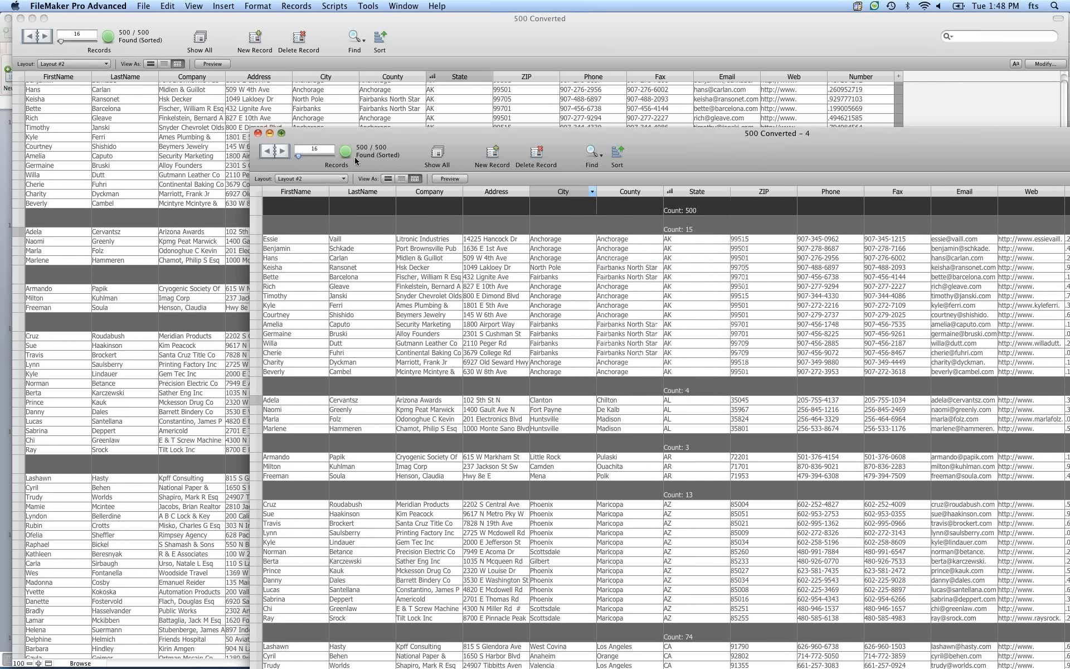
Zoom and resize the fourth window, then close it.
left_click(281, 133)
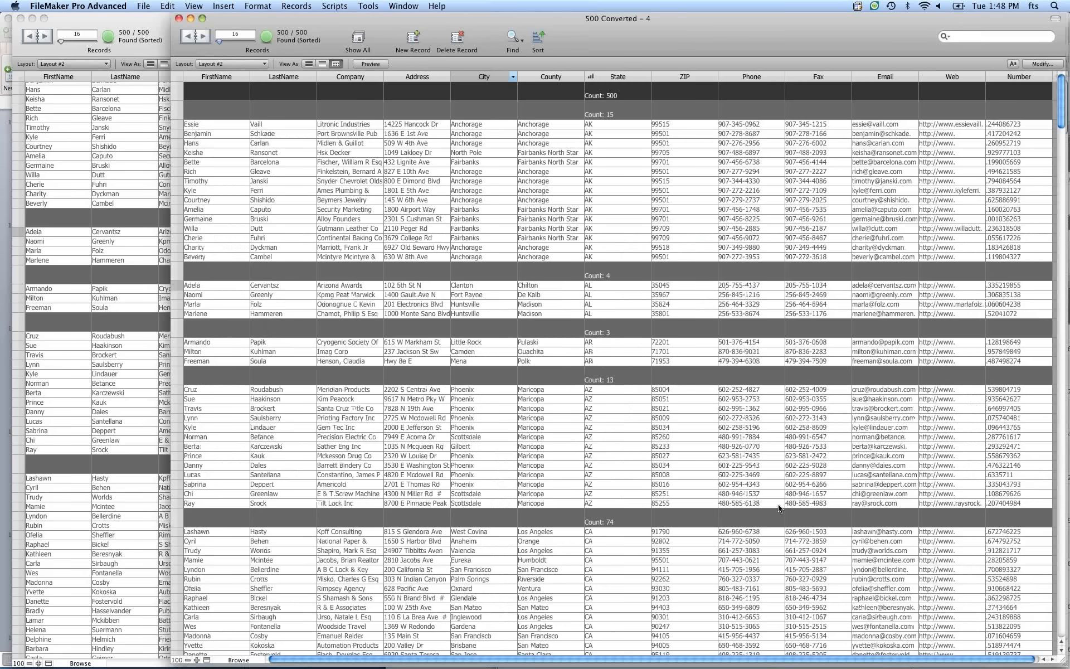
left_click_drag(779, 508, 727, 454)
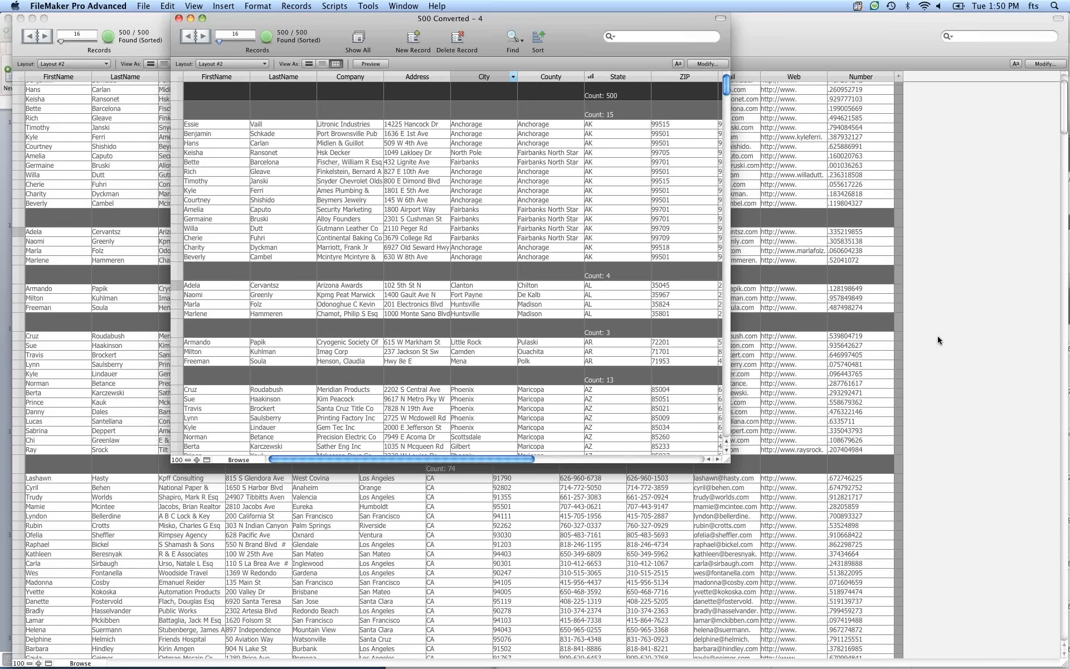
left_click(178, 19)
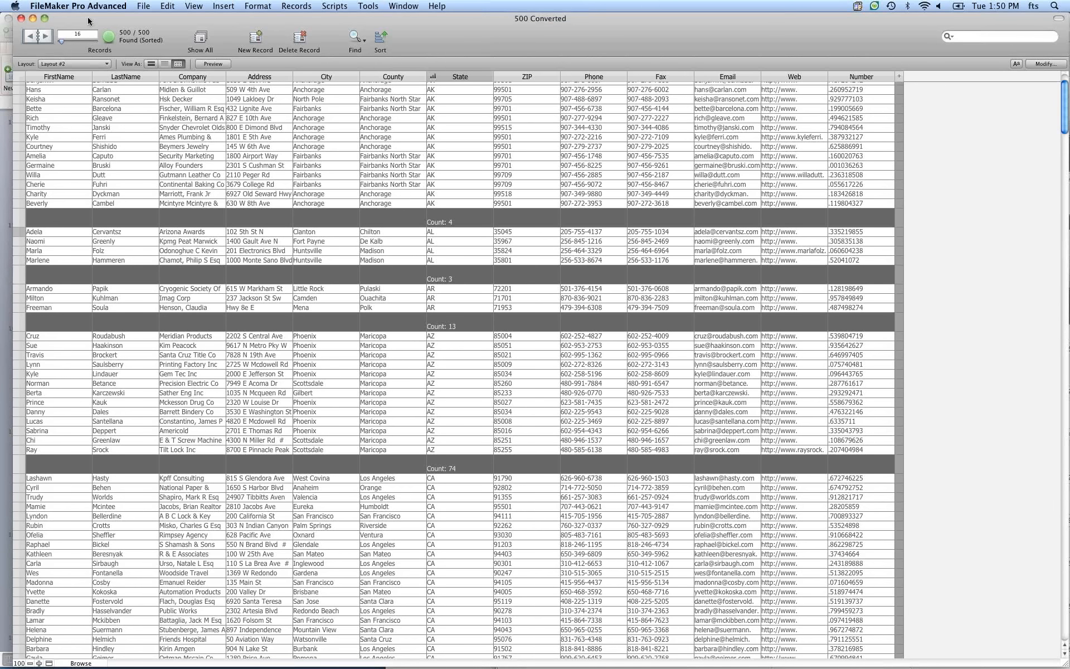
Open the file's Manage Security dialog.
left_click_drag(86, 17, 141, 16)
left_click(144, 6)
mouse_move(169, 100)
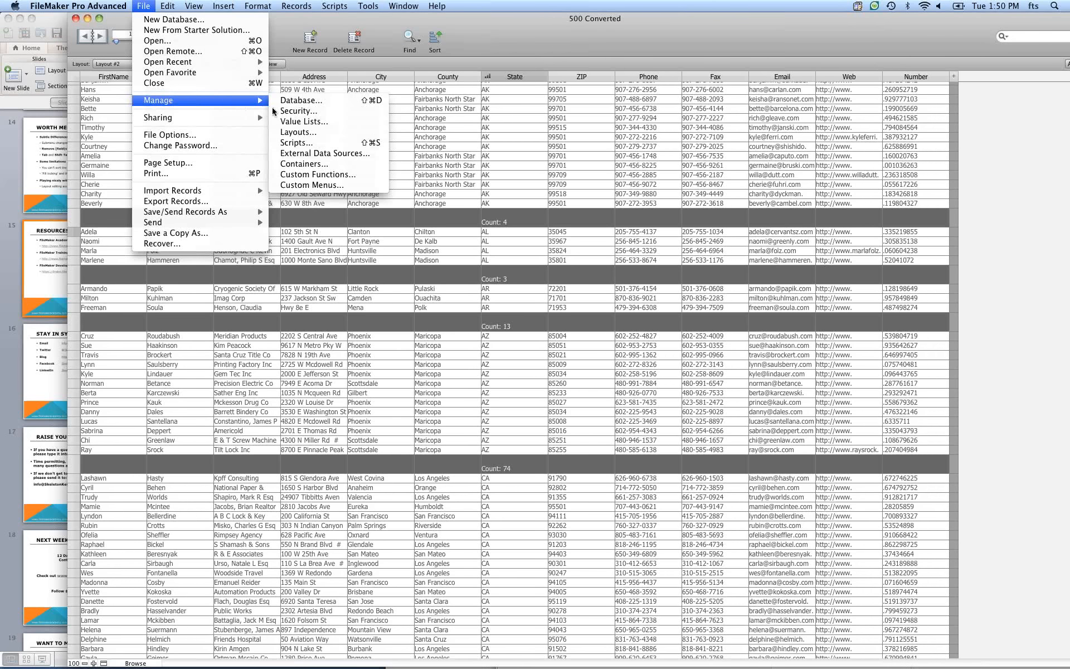
left_click(303, 115)
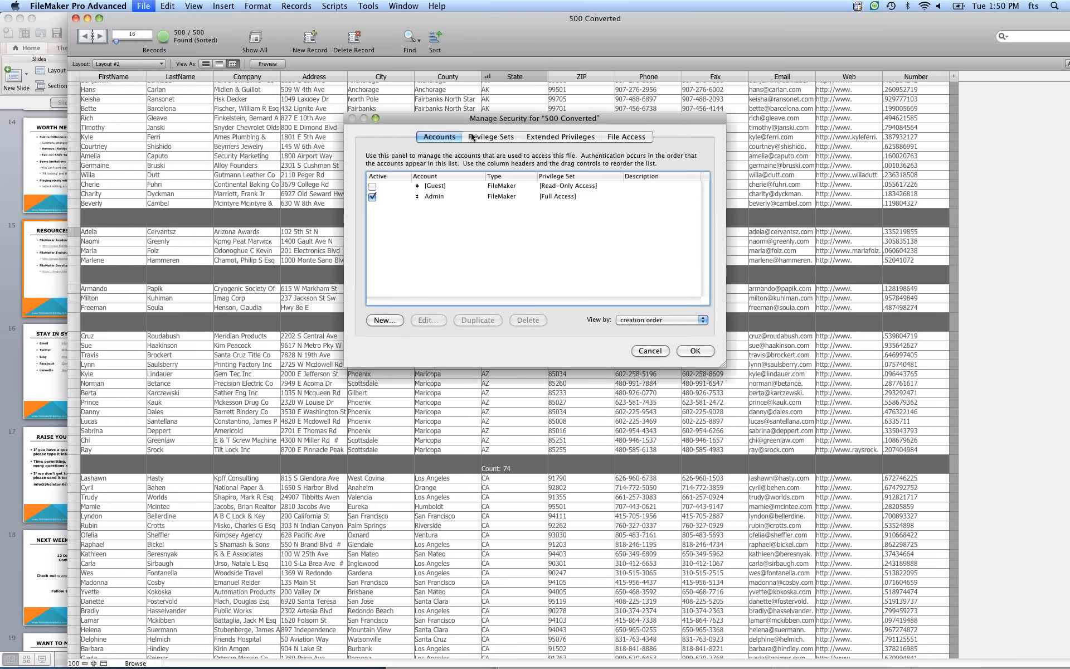
Duplicate the Data Entry Only privilege set and open the copy for editing.
left_click(472, 137)
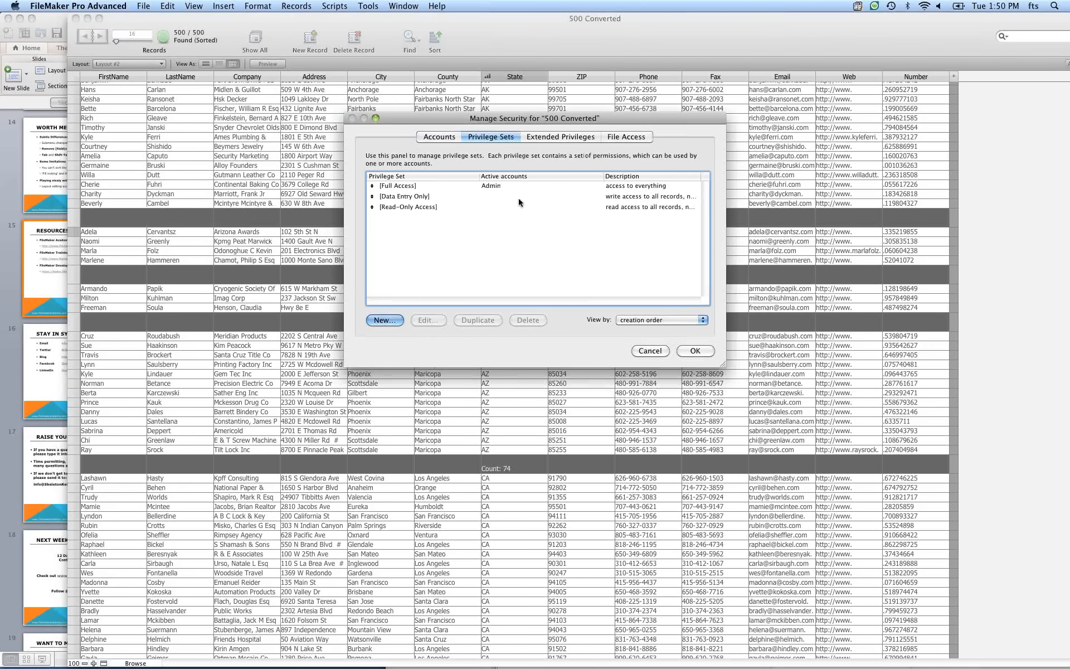
left_click(413, 198)
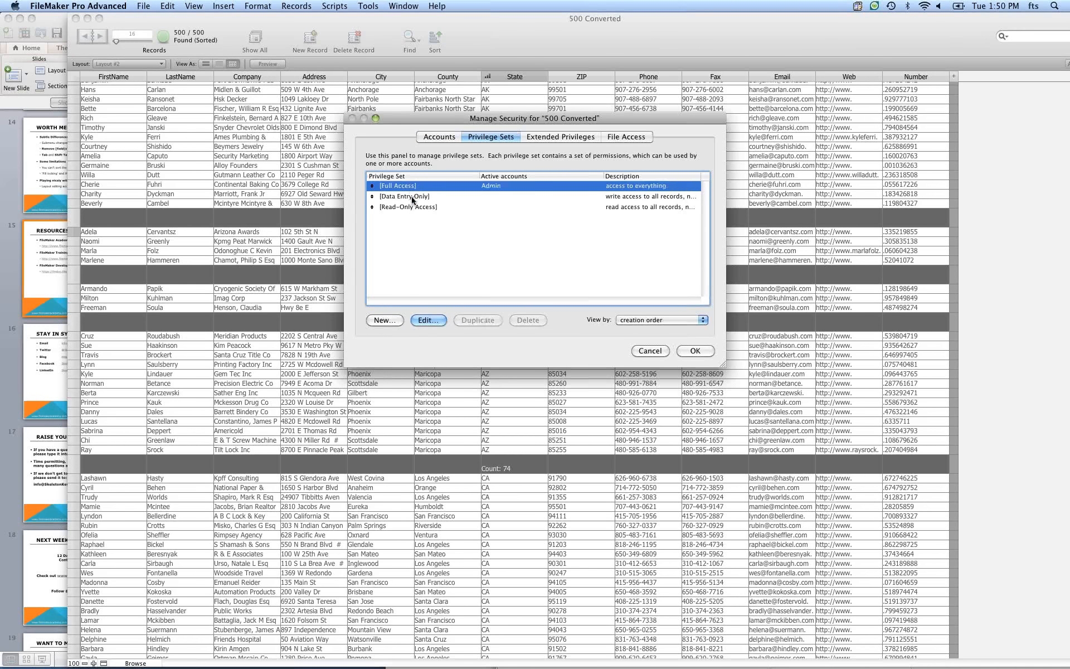
left_click(485, 322)
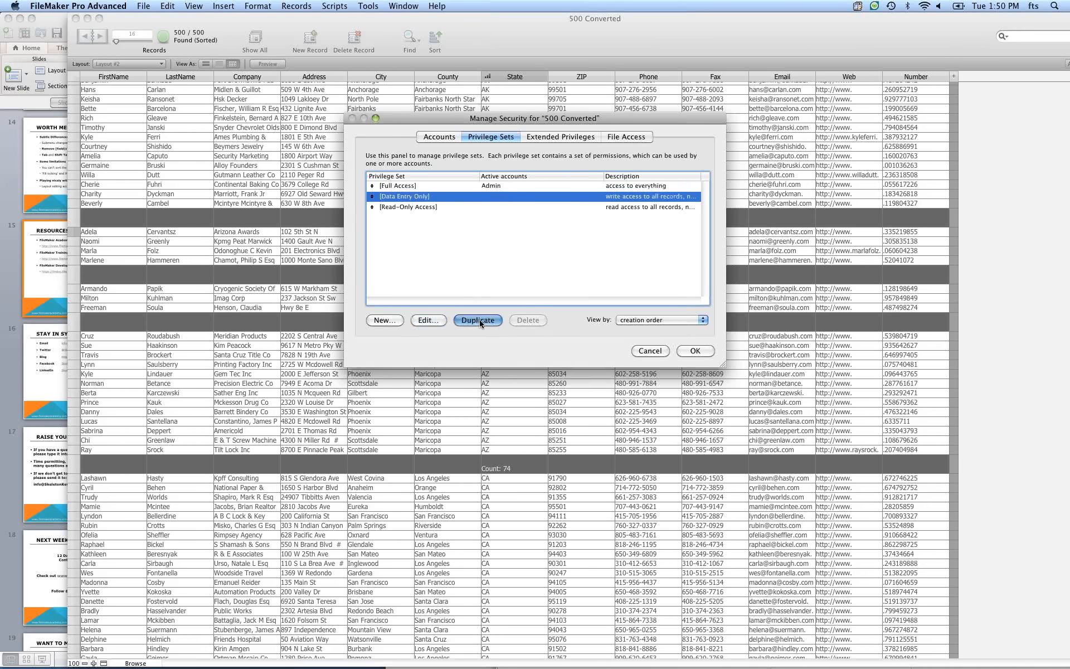
left_click(426, 322)
left_click_drag(552, 113, 570, 195)
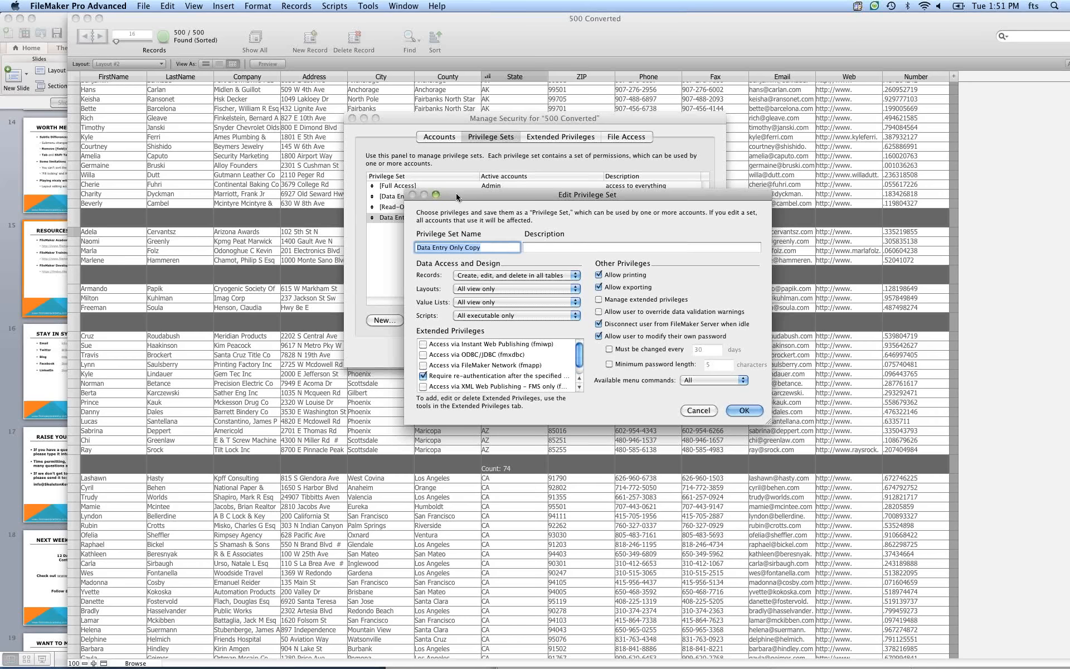
left_click_drag(456, 197, 555, 256)
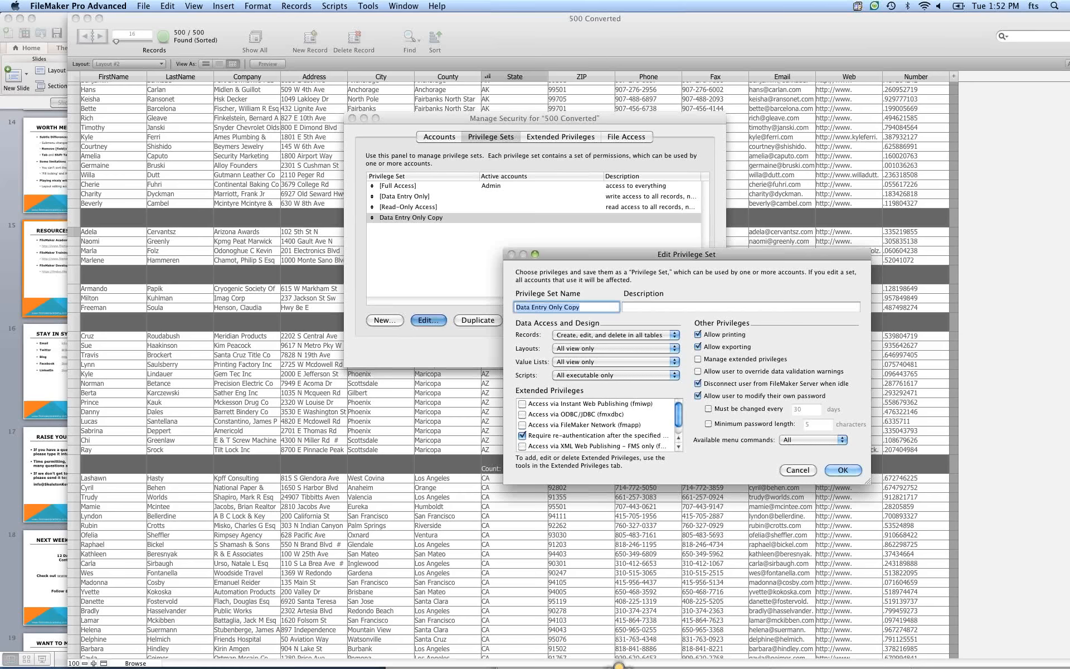
key("super+Tab")
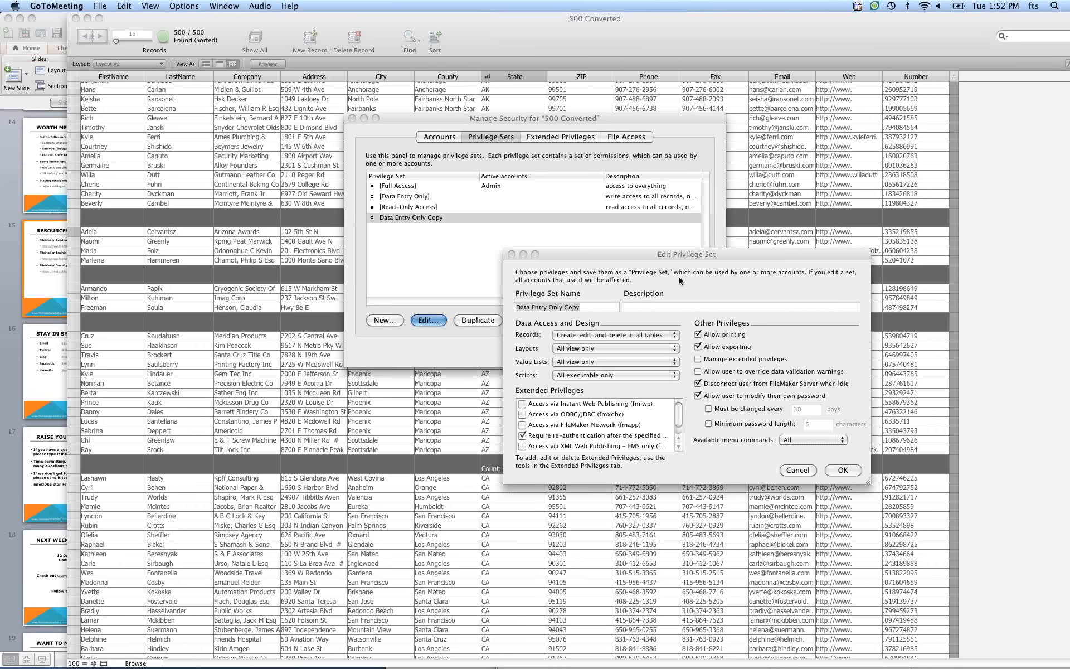
left_click(713, 256)
left_click_drag(714, 256, 724, 236)
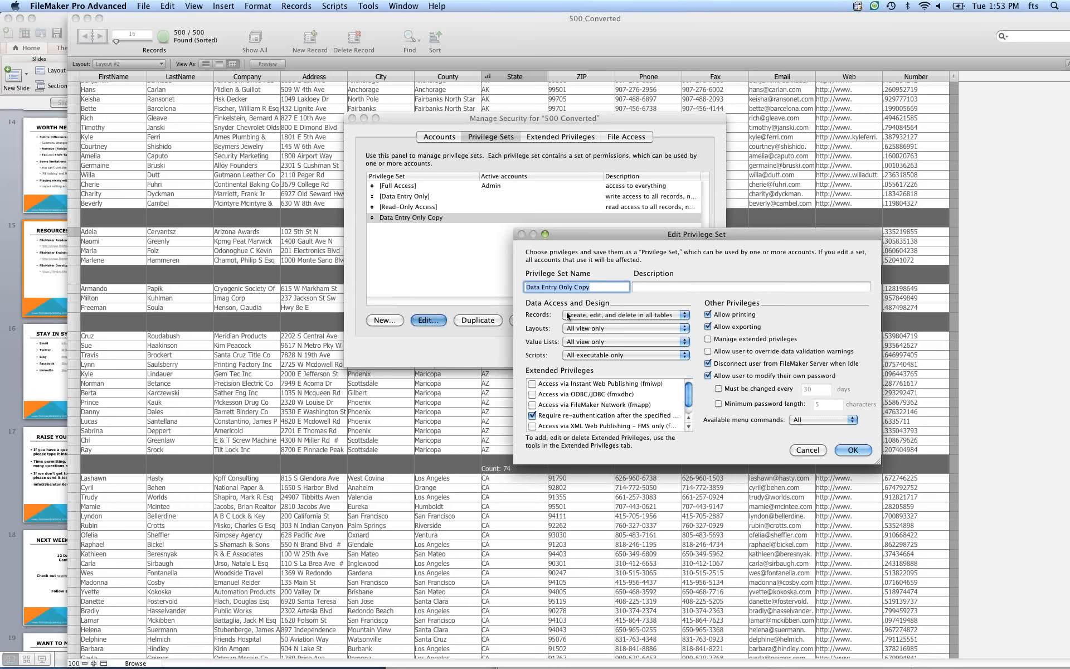
Open custom layout privileges for the copied set, review each layout entry, and cancel.
left_click(596, 328)
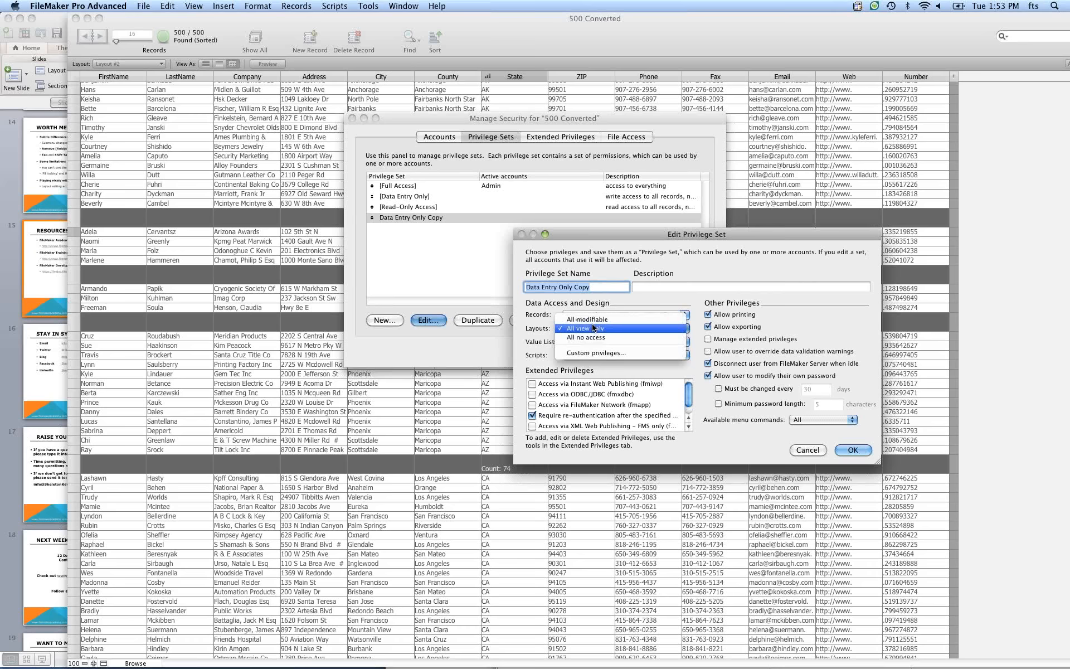
left_click(611, 355)
left_click(579, 168)
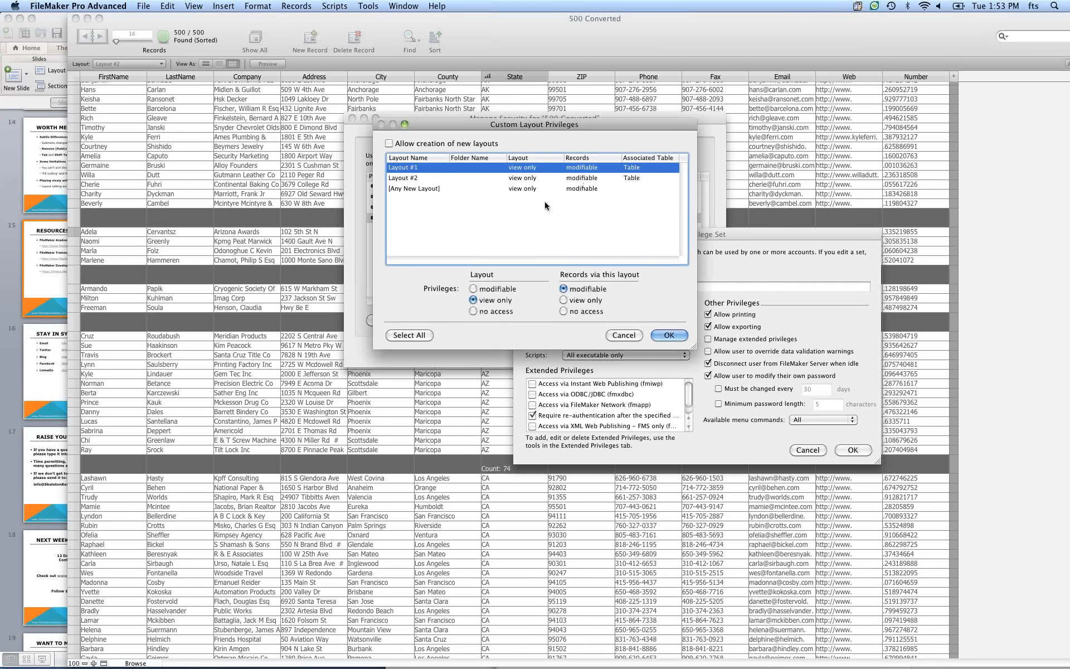
left_click(447, 189)
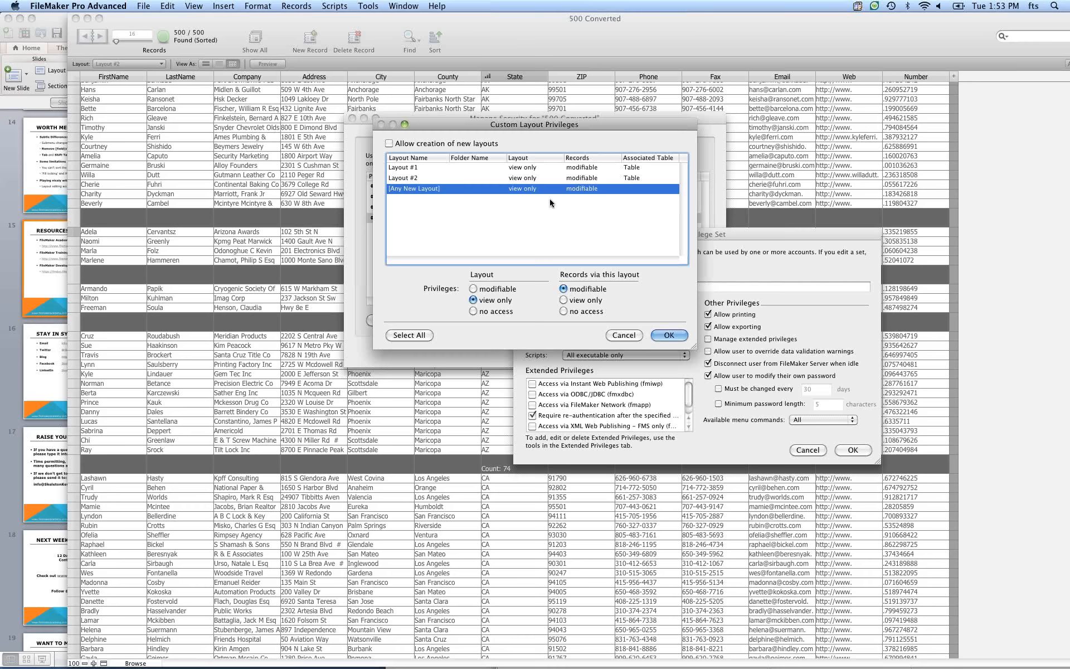
left_click(555, 179)
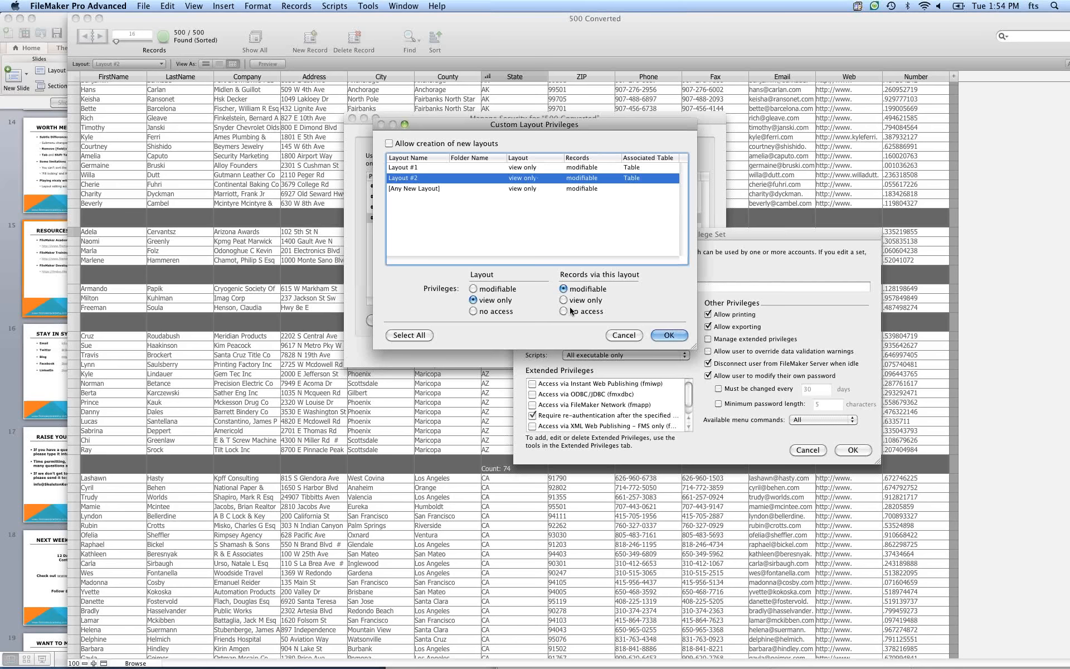
left_click(616, 336)
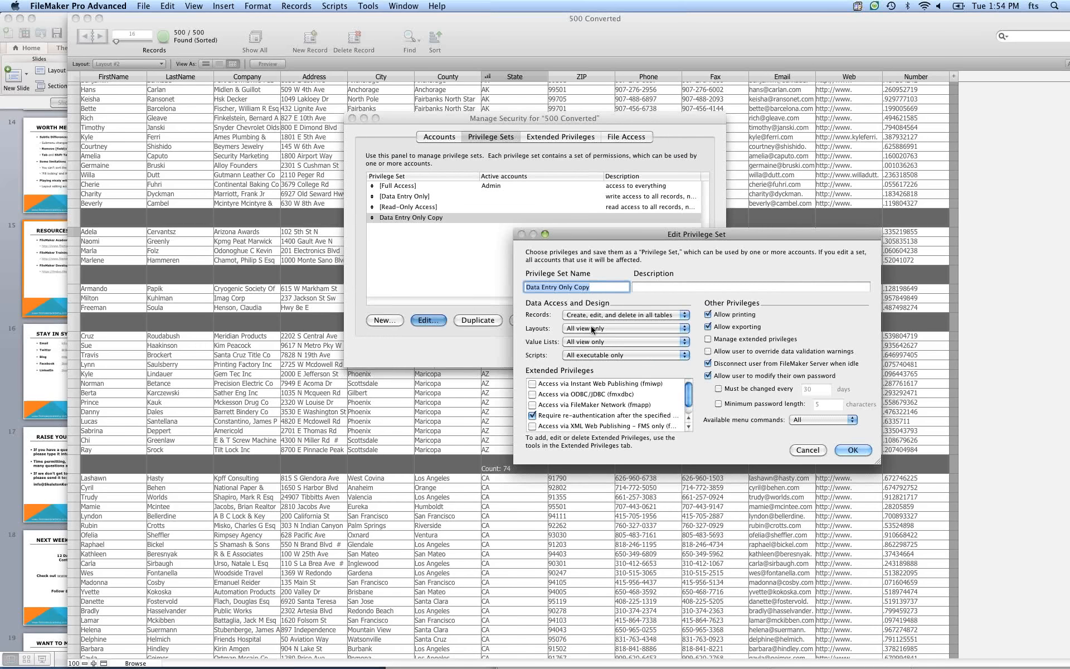
Reopen the Layouts privilege choices and cancel the Edit Privilege Set dialog.
left_click(590, 328)
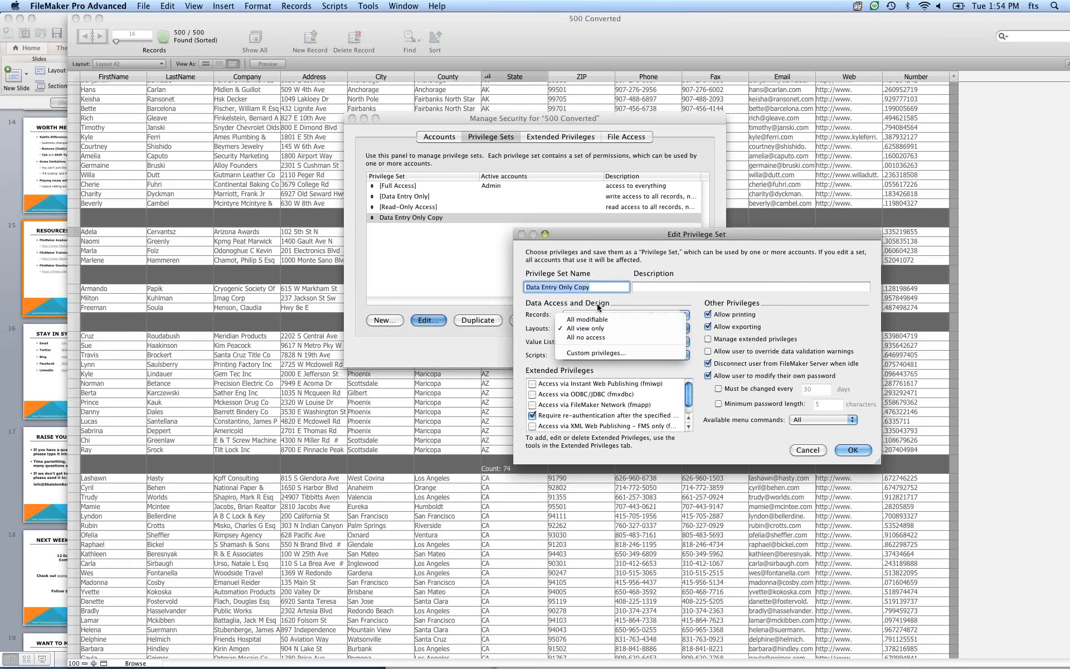
left_click(808, 447)
left_click(805, 449)
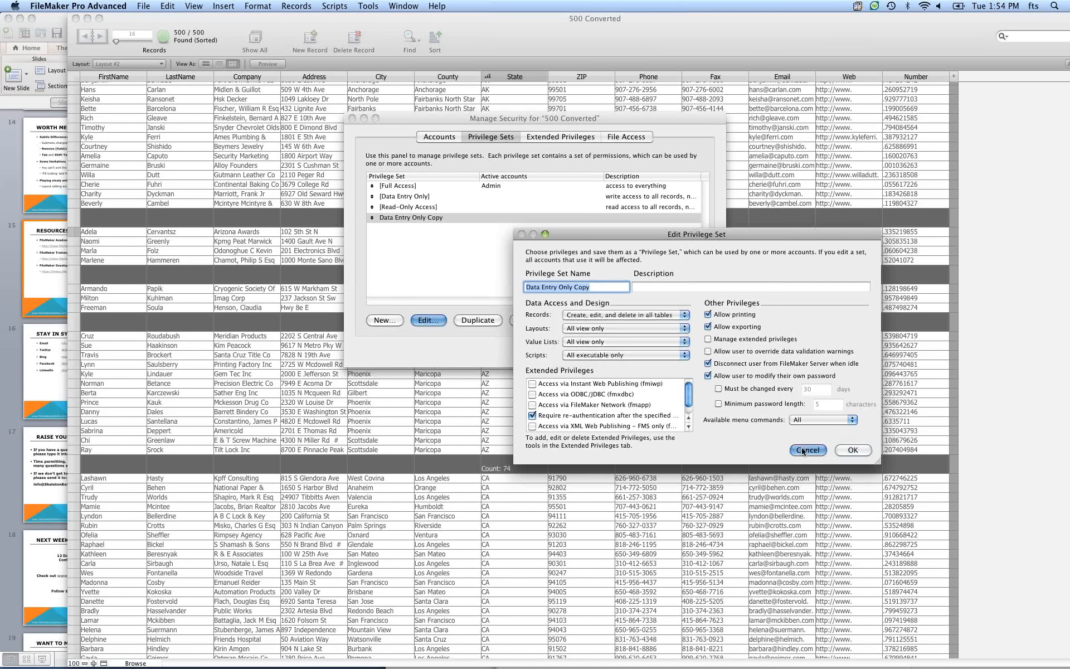
Cancel Manage Security, then open the Manage Database dialog and close it.
left_click(647, 350)
left_click(578, 217)
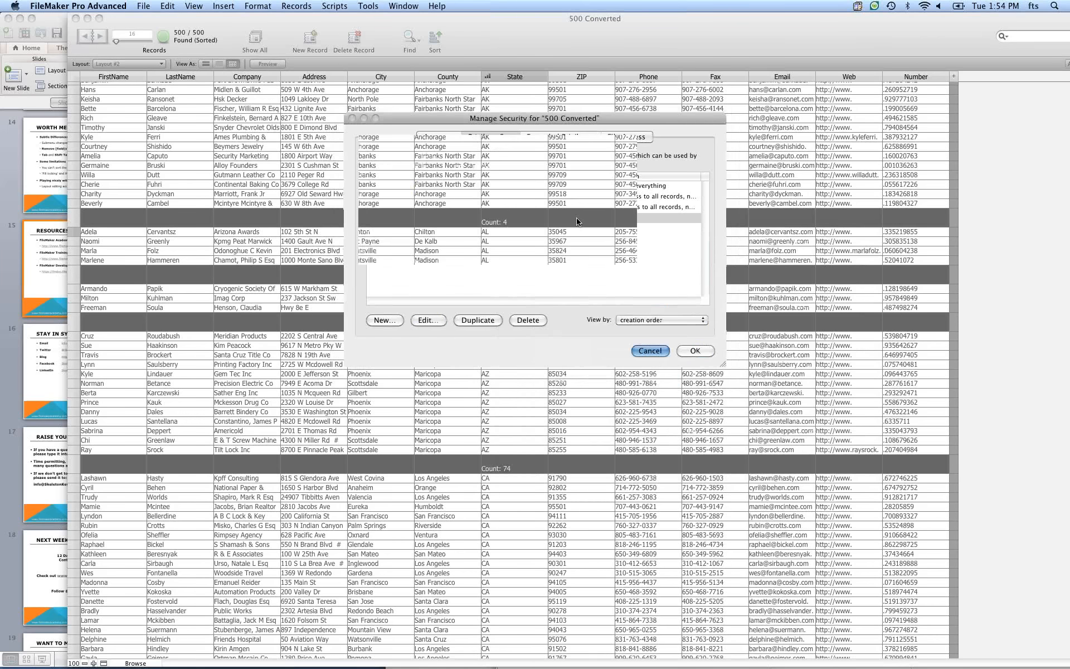
key("super+shift+d")
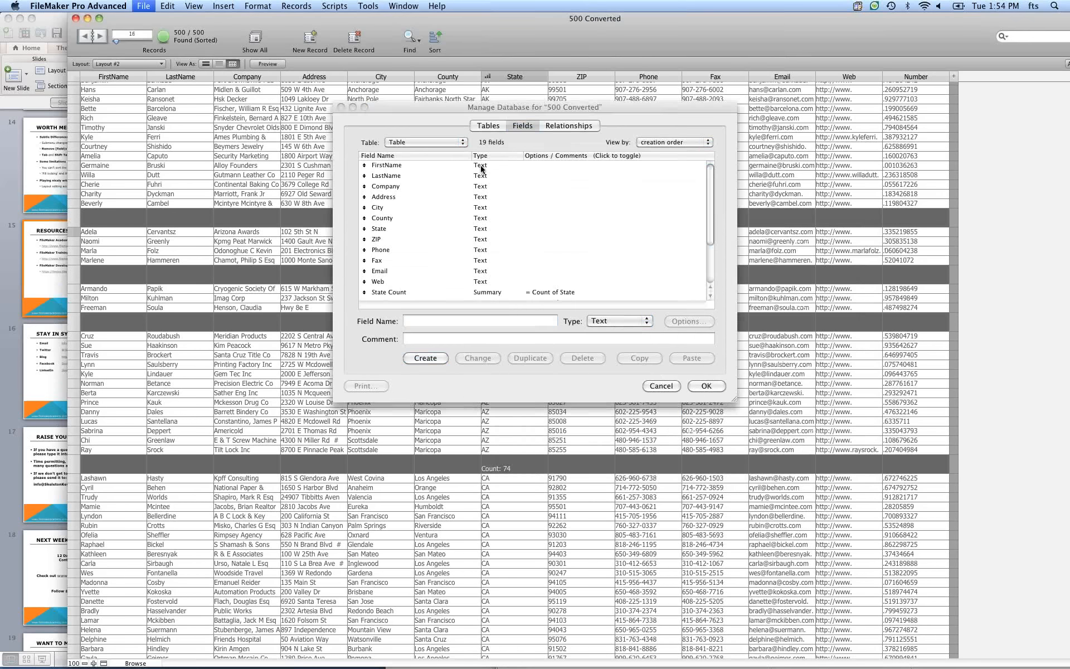
key("Escape")
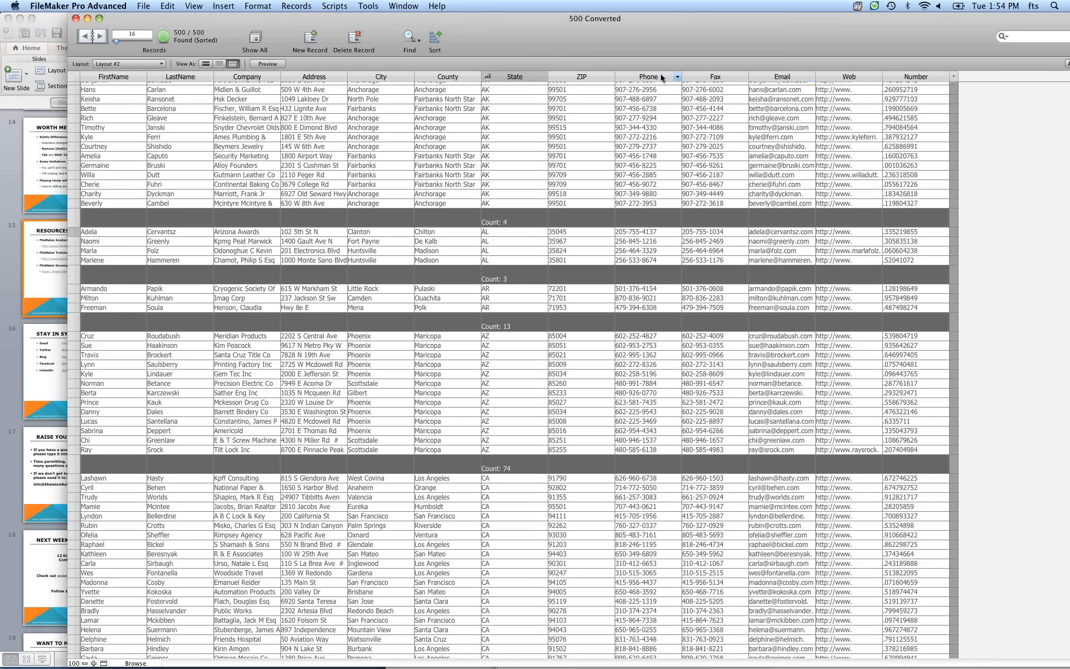
Move the Phone column before State, then view the record in form view and return to table view.
left_click_drag(662, 77, 566, 125)
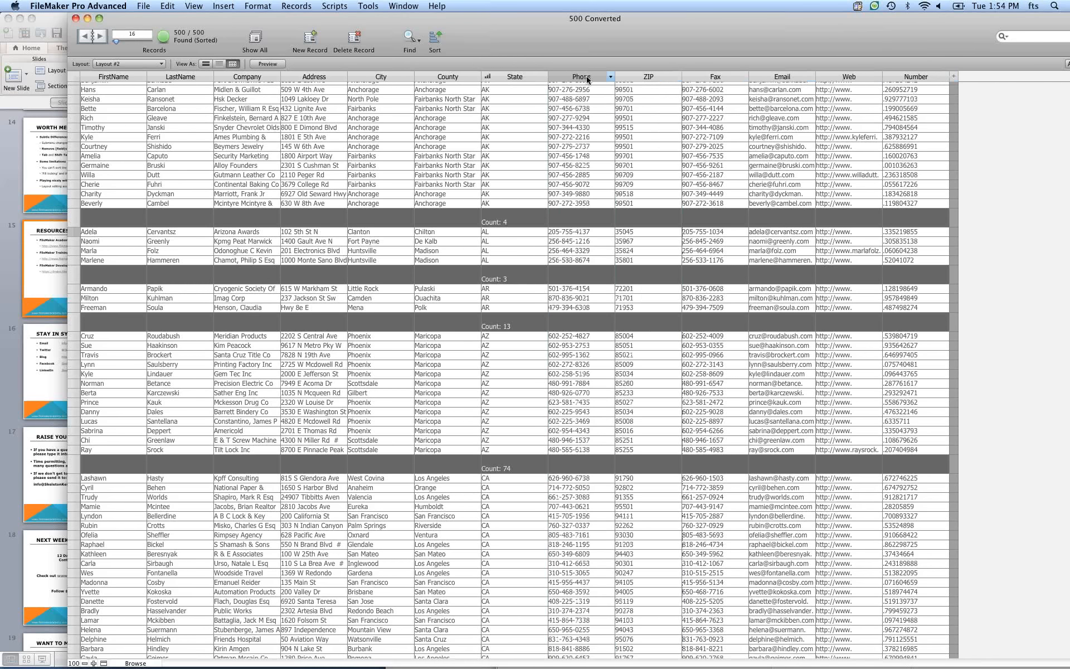
left_click_drag(583, 79, 479, 75)
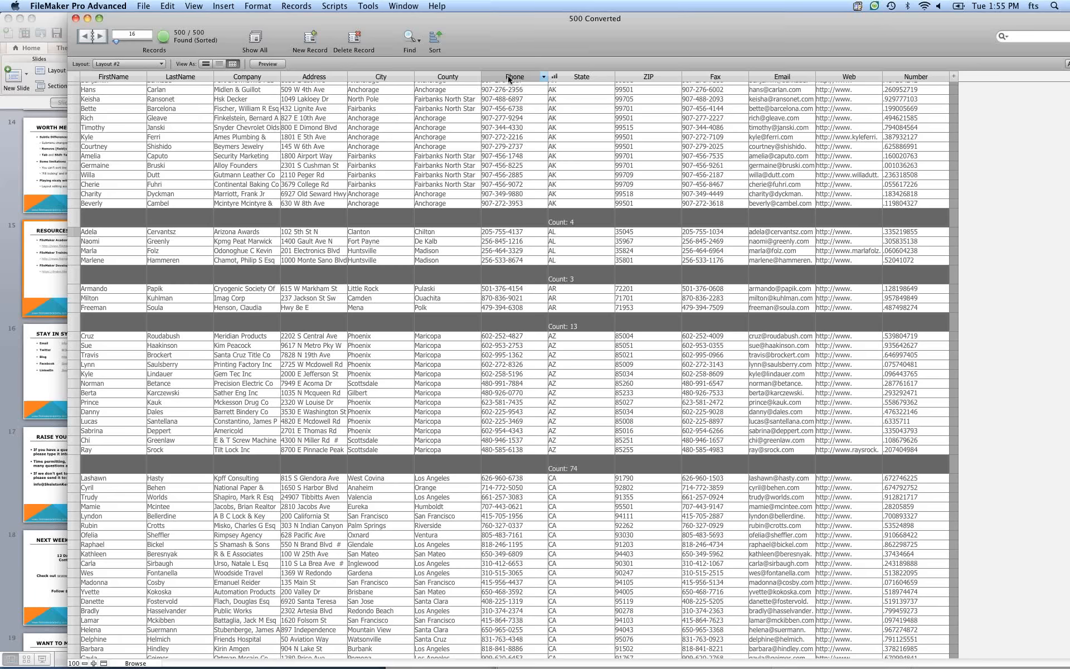
left_click(207, 64)
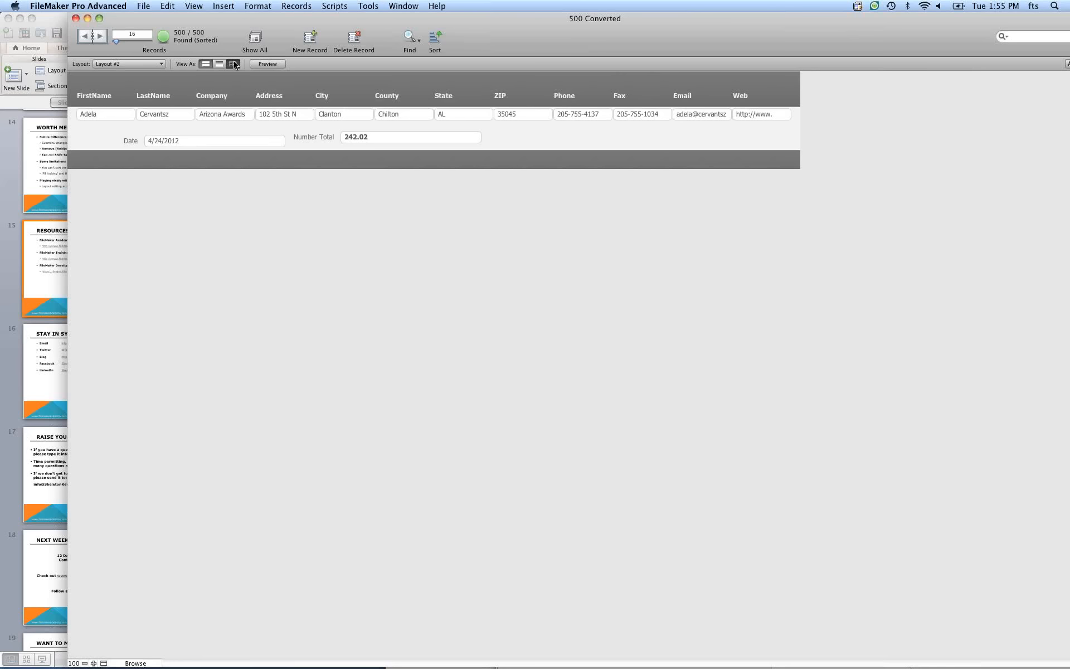
left_click(234, 64)
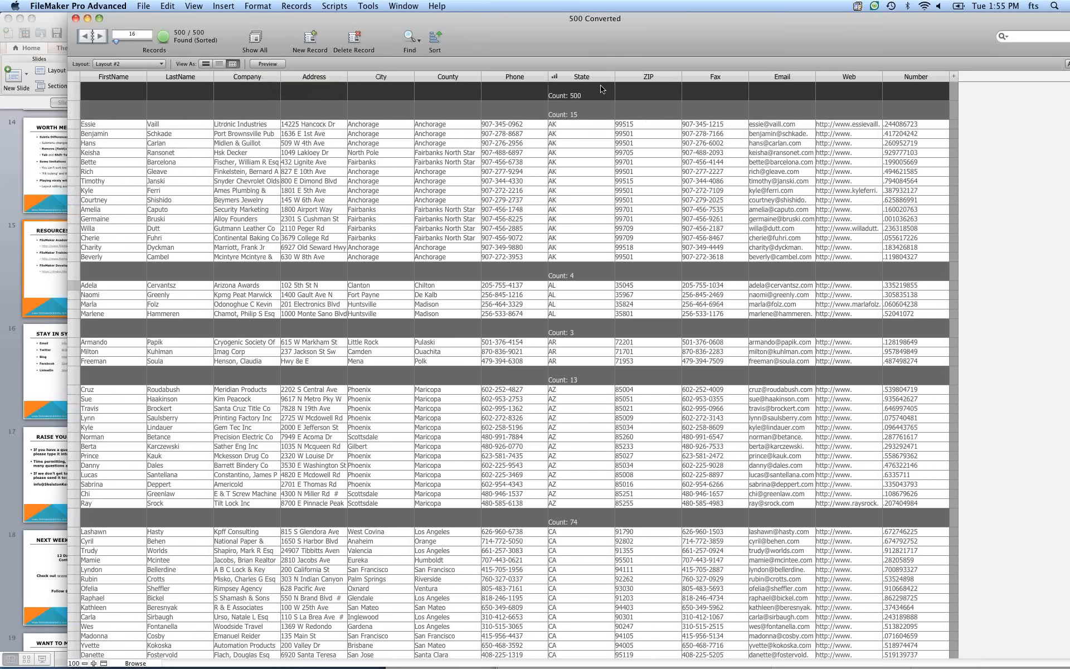
Move the State column before County and switch to Layout mode.
left_click_drag(590, 79, 450, 86)
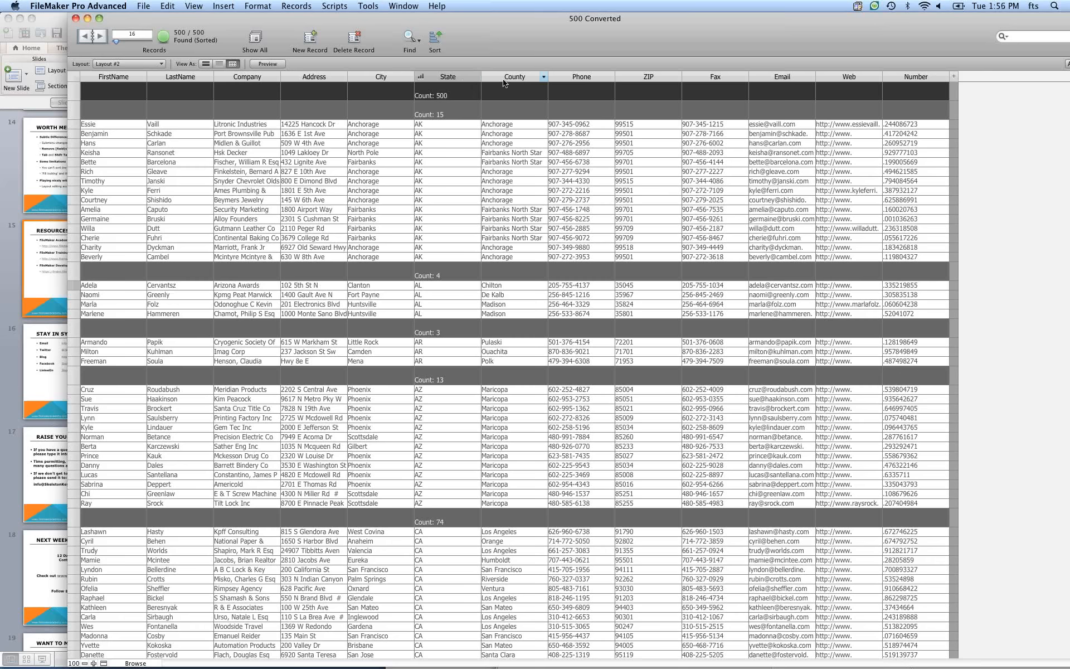
key("super+l")
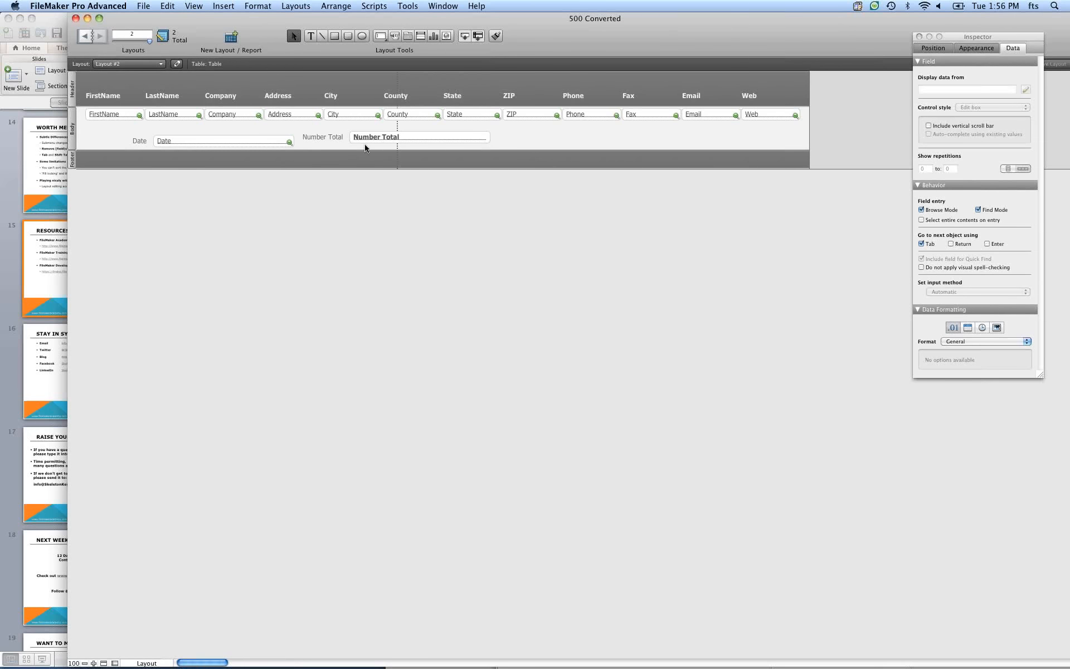
Open Layout Setup to review the views and Table View properties, then cancel both dialogs.
left_click(236, 115)
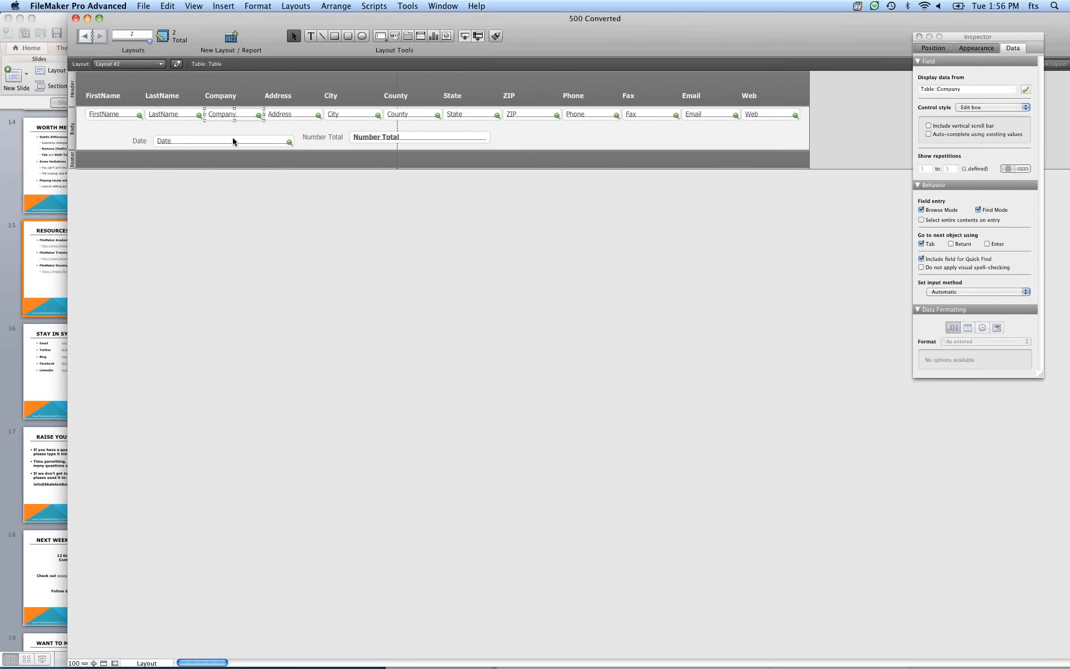
left_click(177, 64)
left_click(504, 142)
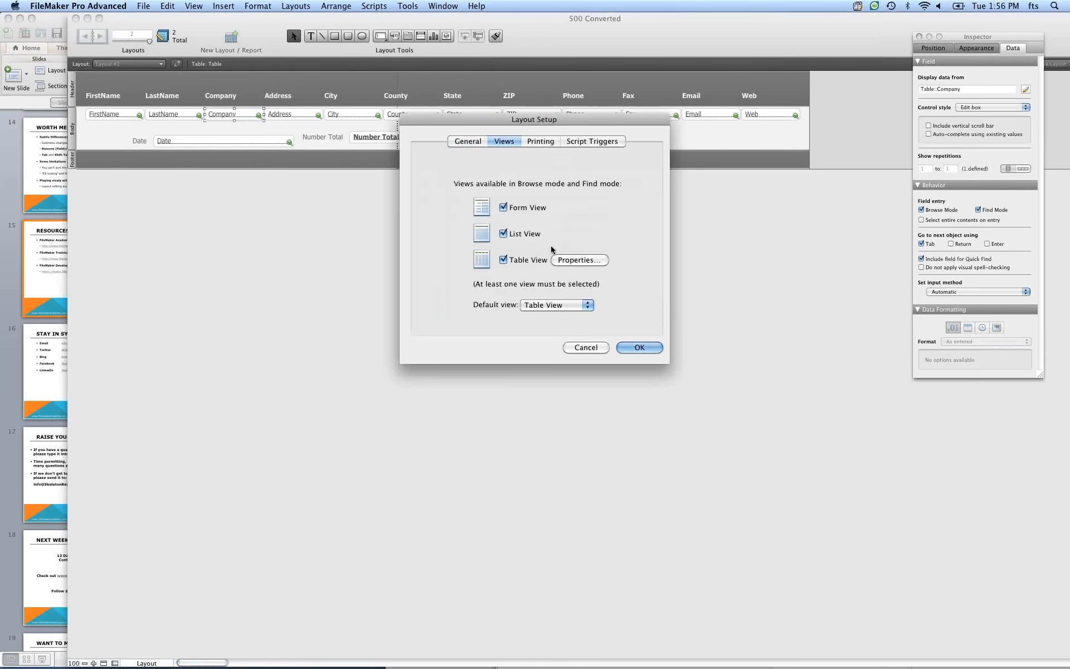
left_click(558, 261)
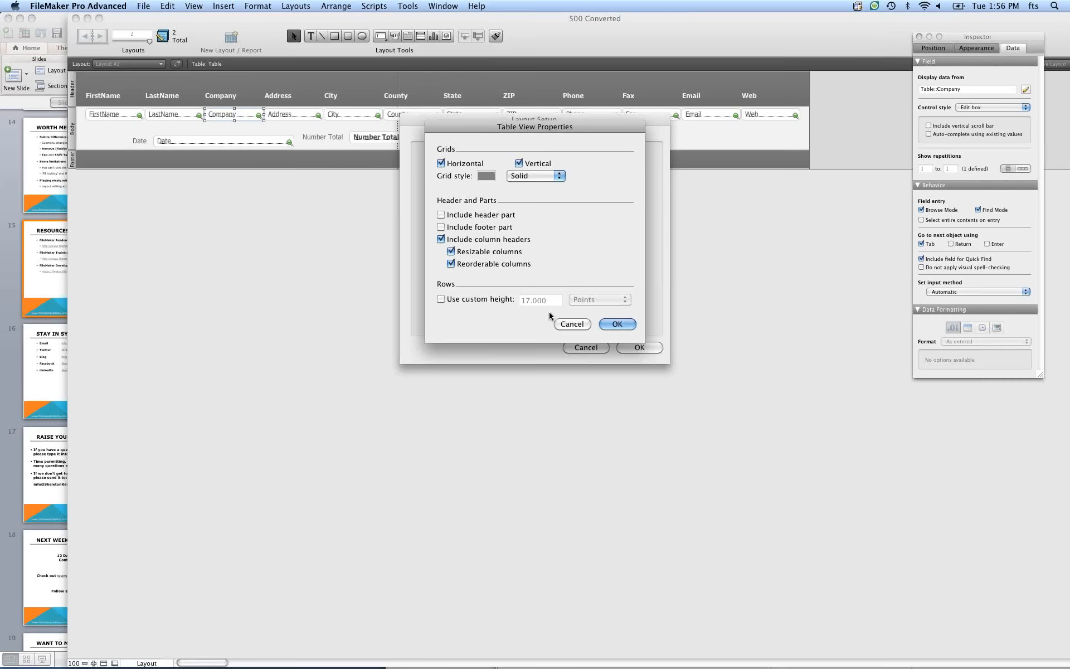
left_click(568, 325)
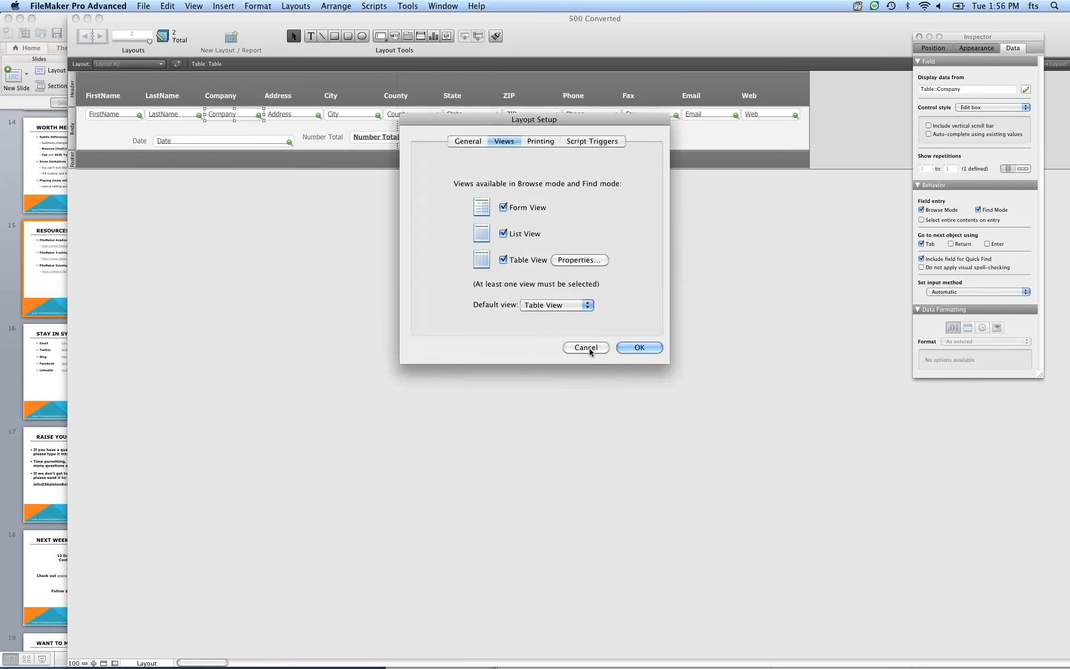
left_click(586, 346)
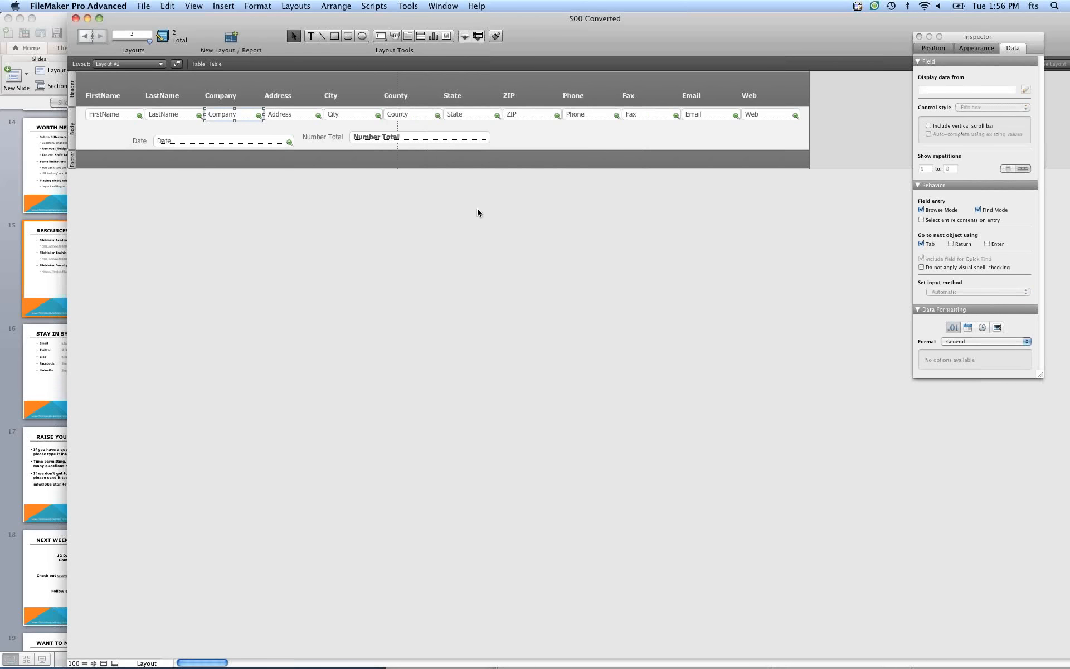
Return to Browse mode and view the records in form view.
key("super+b")
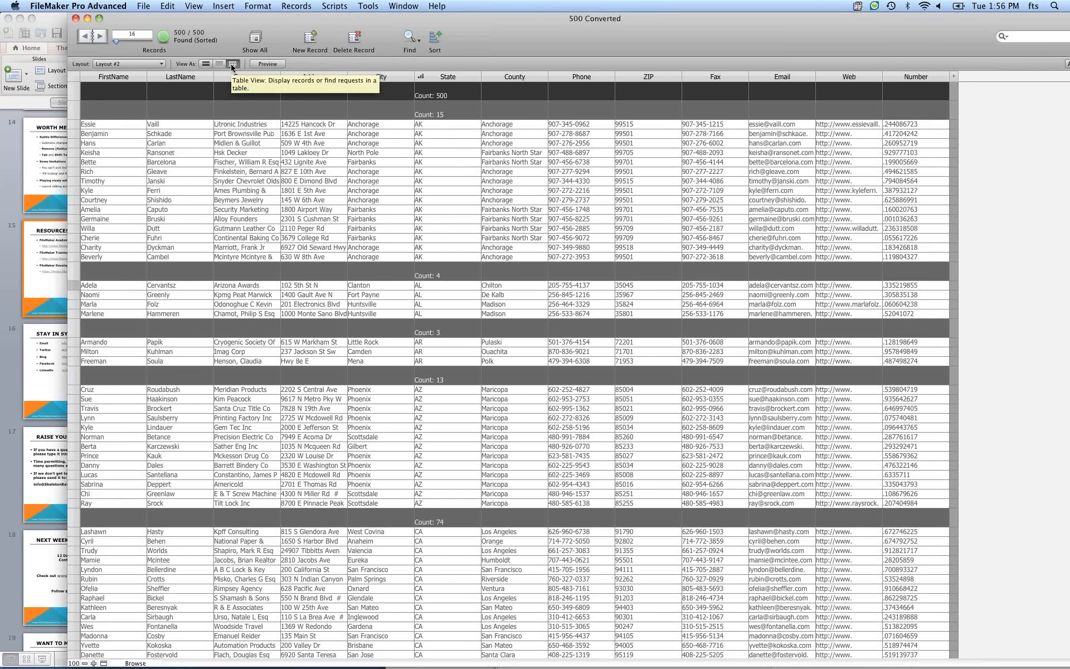
mouse_move(476, 84)
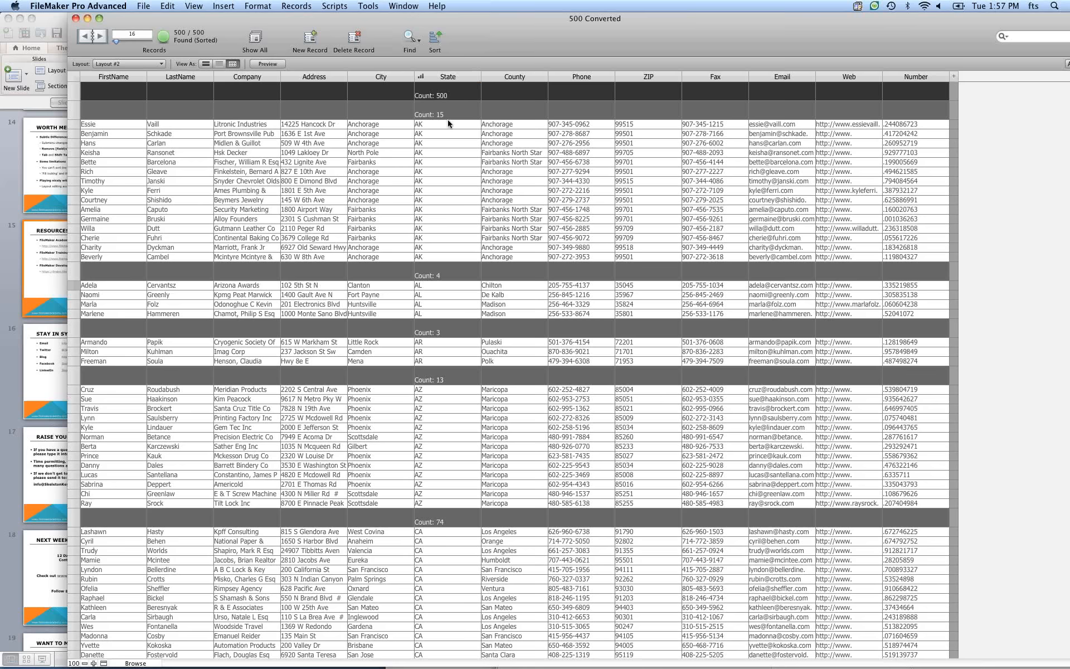
left_click(205, 65)
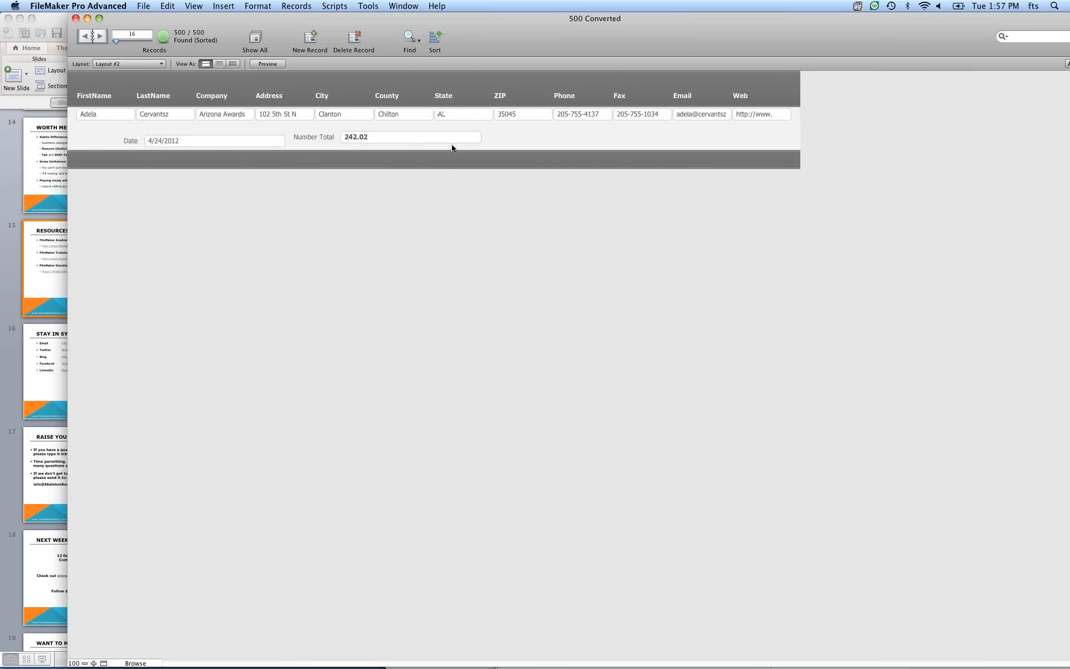
Italicize the Number Total field in Layout mode, then save the layout changes and return to table view.
key("super+l")
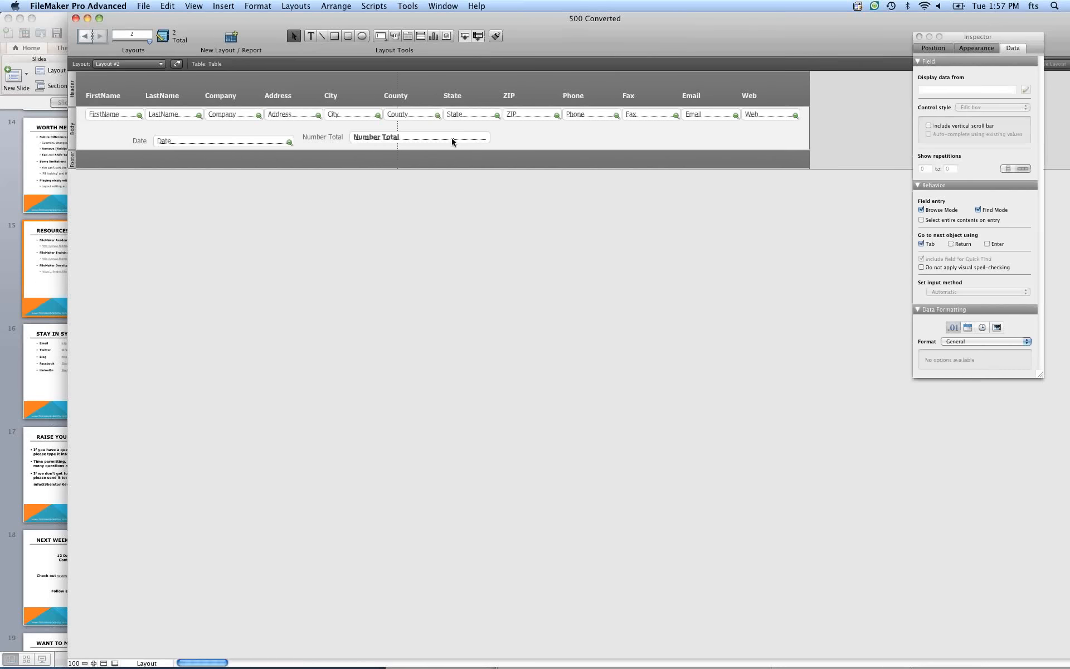
left_click(451, 142)
key("super+i")
key("super+b")
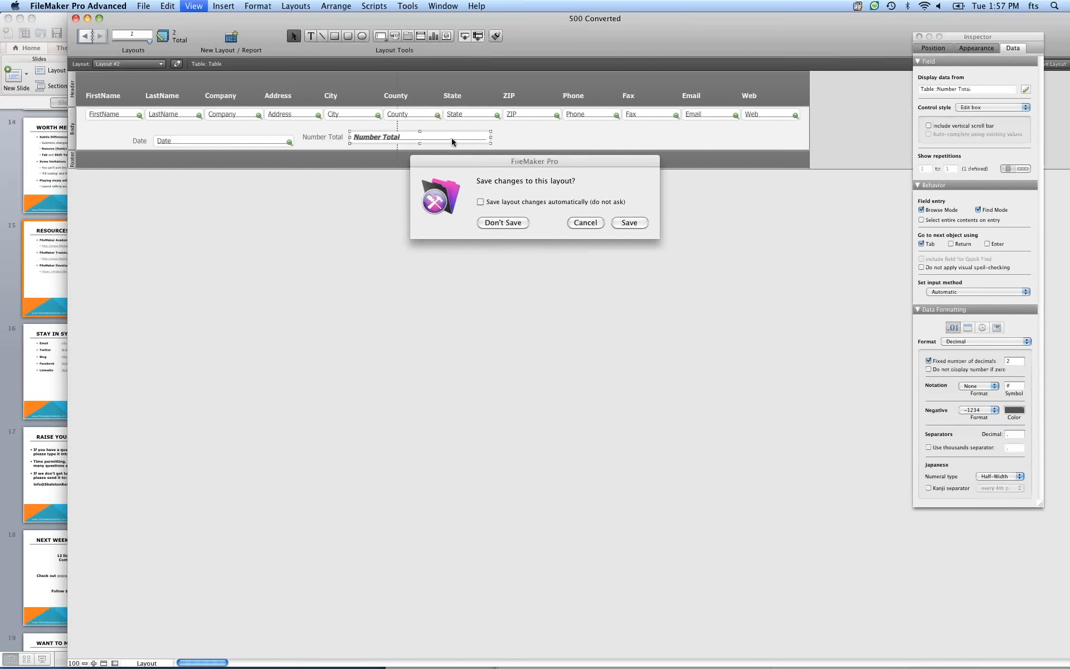
key("Return")
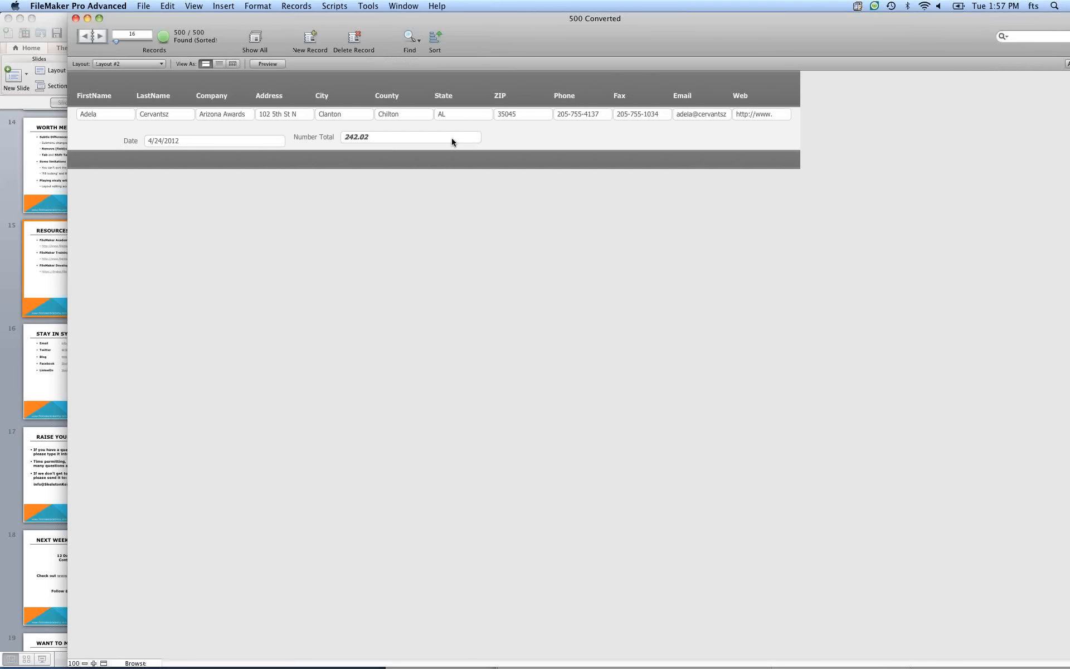
left_click(233, 63)
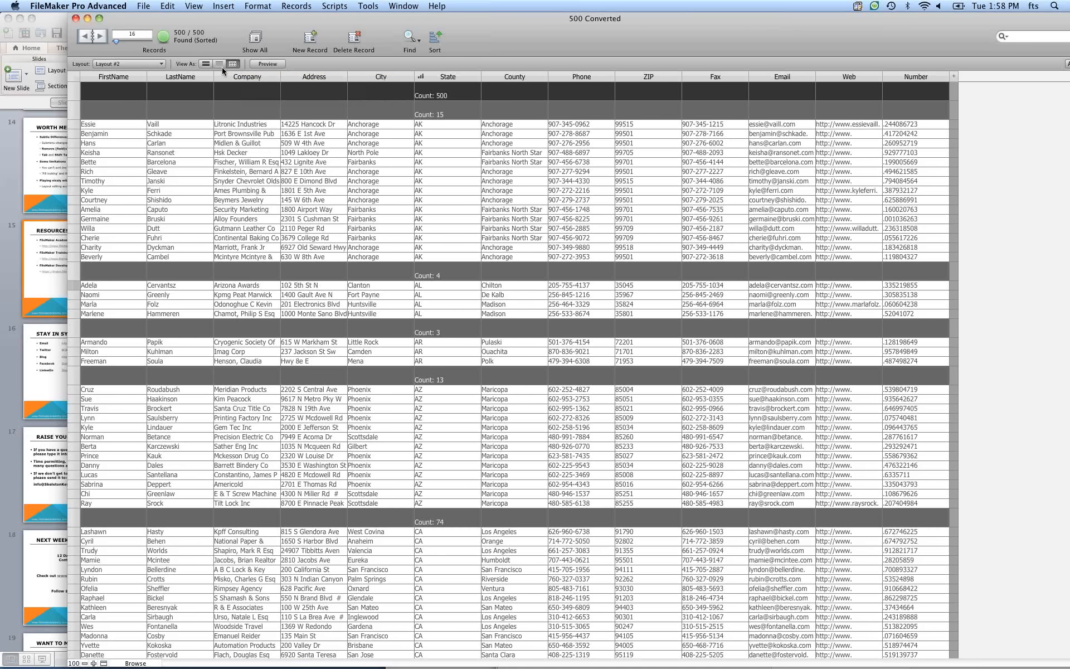
Switch to PowerPoint, start the slideshow from the Resources slide and go back to the Worth Mentioning slide.
left_click(62, 131)
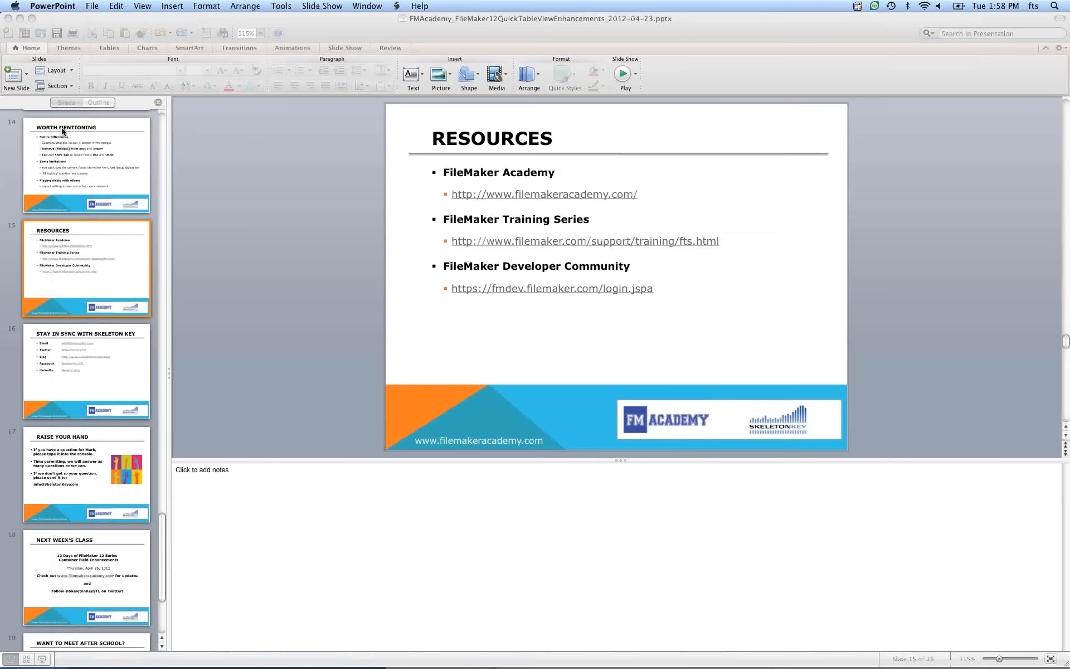
left_click(625, 73)
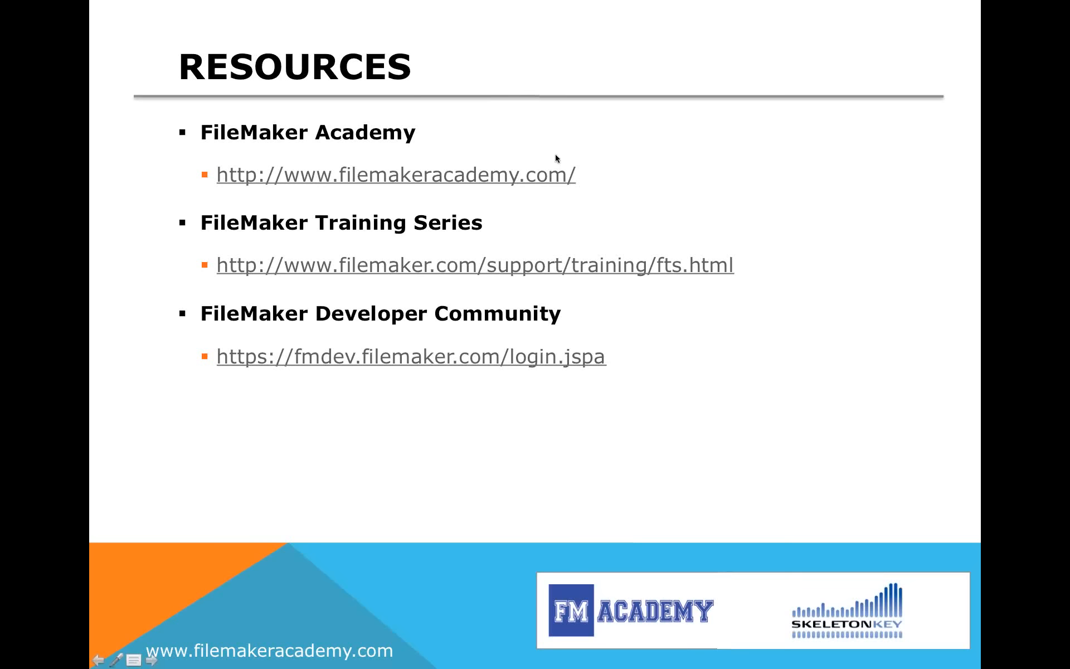
key("Left")
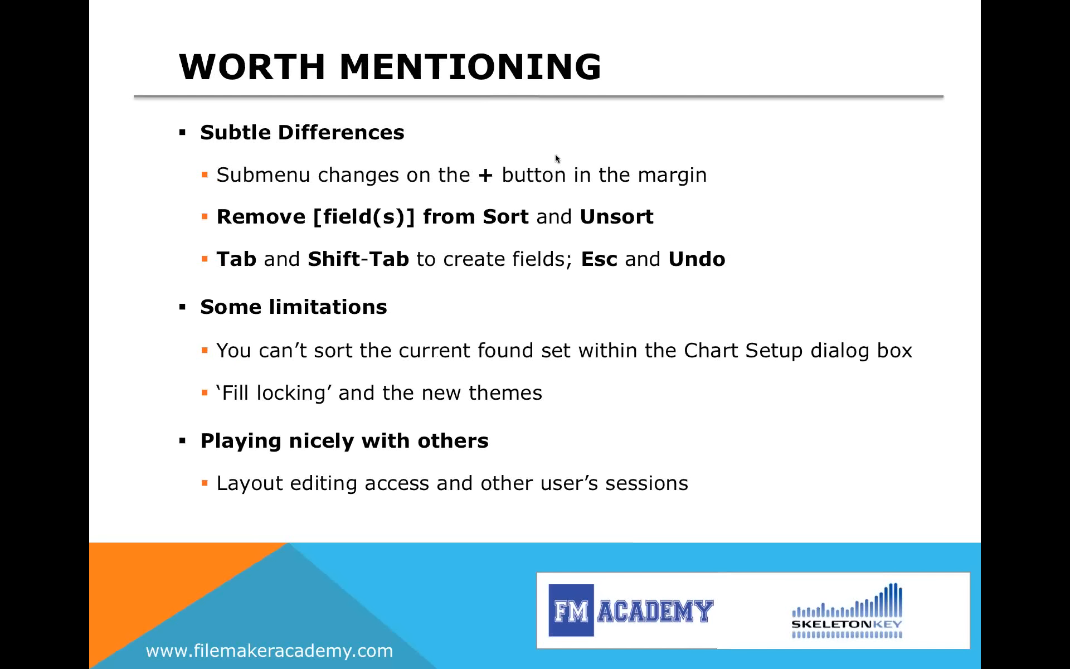